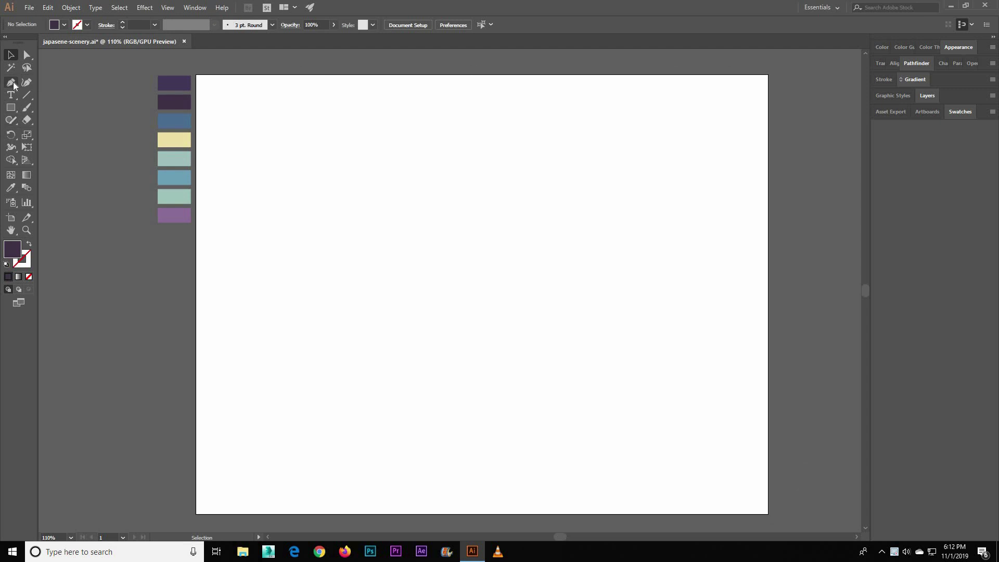
# Trace the tree trunk and its two upper branch tips with the Pen tool, fill removed.
pyautogui.click(13, 84)
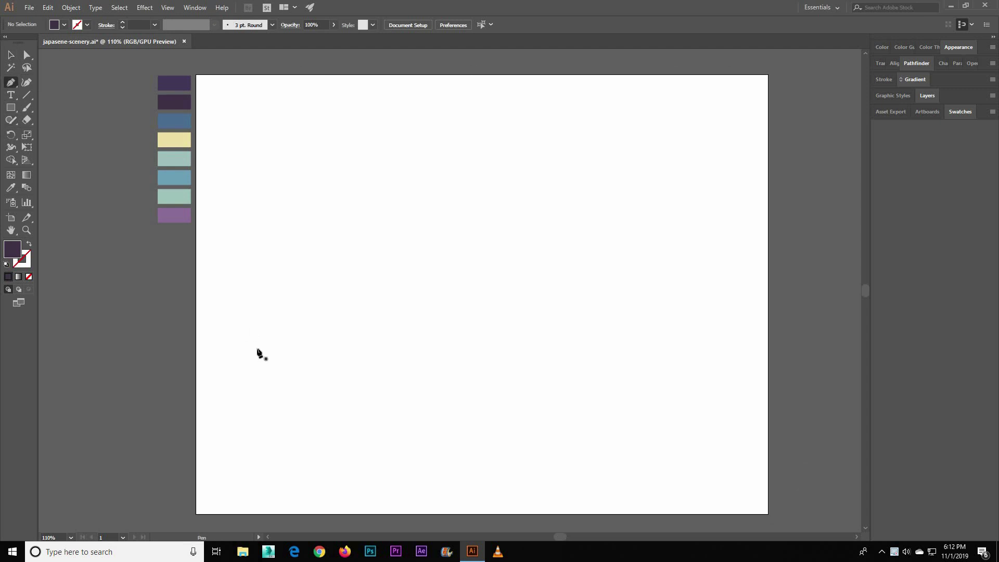
pyautogui.click(196, 410)
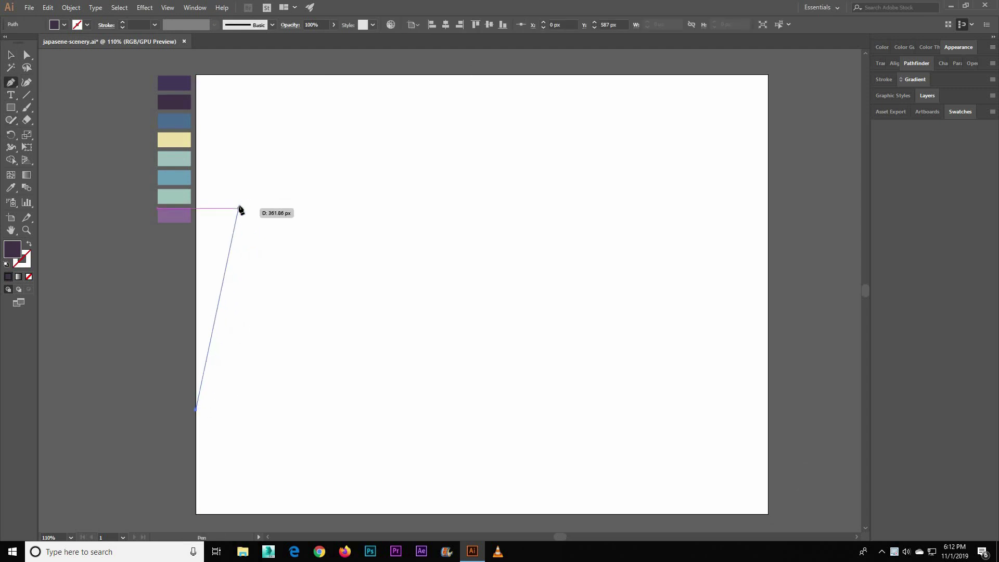
pyautogui.click(255, 166)
pyautogui.click(237, 136)
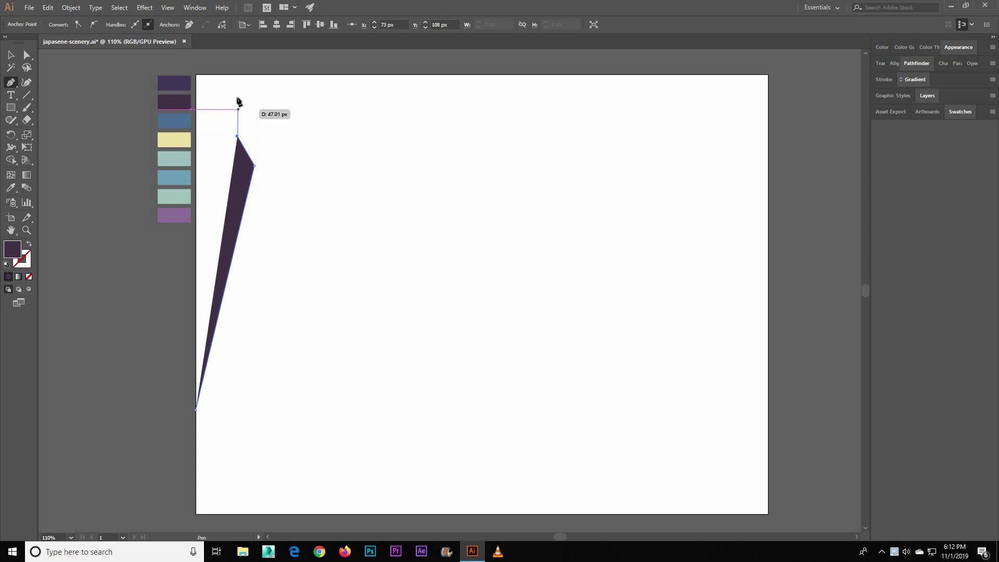
pyautogui.moveTo(241, 97); pyautogui.dragTo(234, 98)
pyautogui.click(248, 68)
pyautogui.scroll(1, 249, 73)
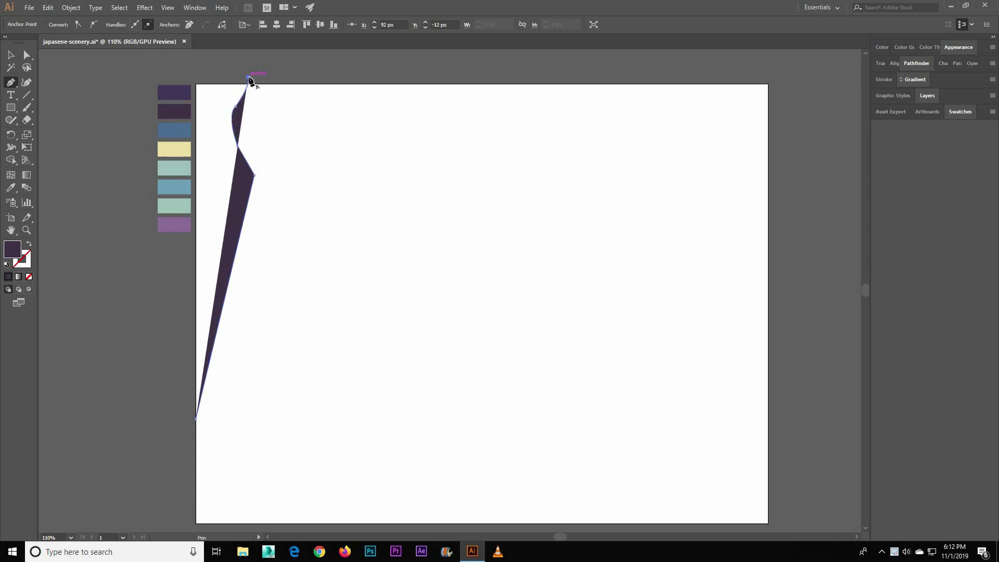
pyautogui.hotkey('shift', 'x')
pyautogui.moveTo(239, 110)
pyautogui.mouseDown()
pyautogui.moveTo(232, 118)
pyautogui.moveTo(248, 147)
pyautogui.mouseUp()
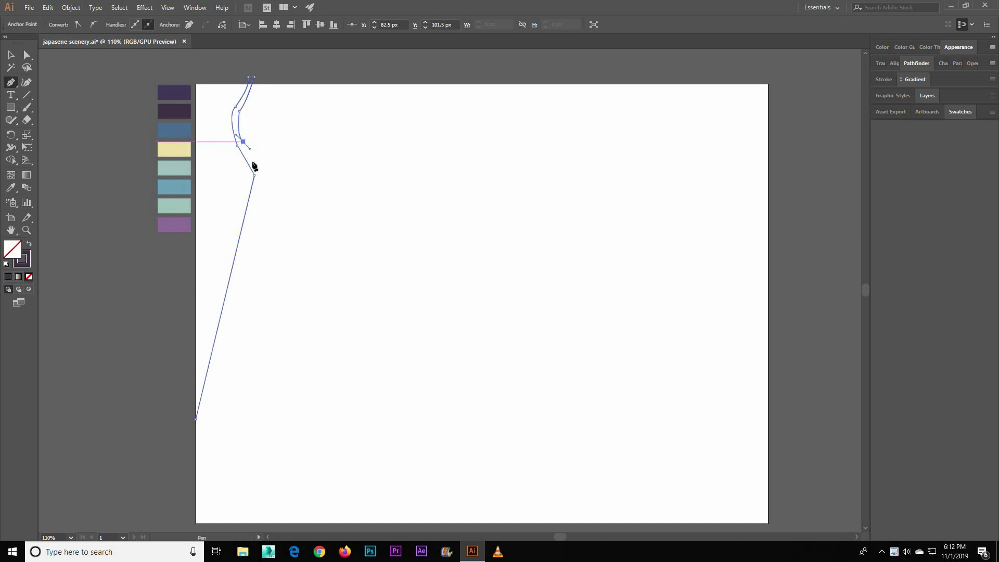
pyautogui.click(259, 172)
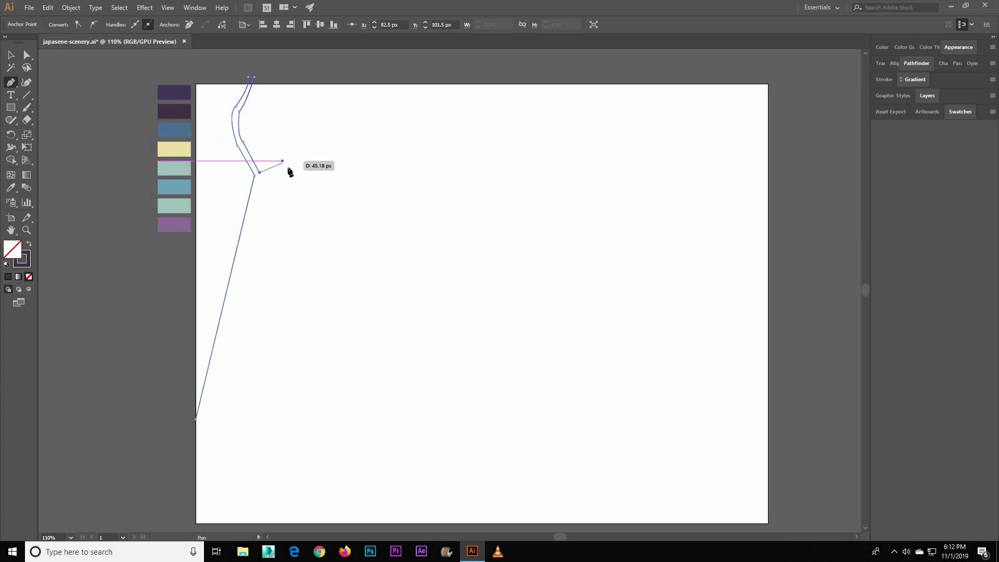
pyautogui.click(294, 100)
pyautogui.click(287, 73)
pyautogui.click(300, 95)
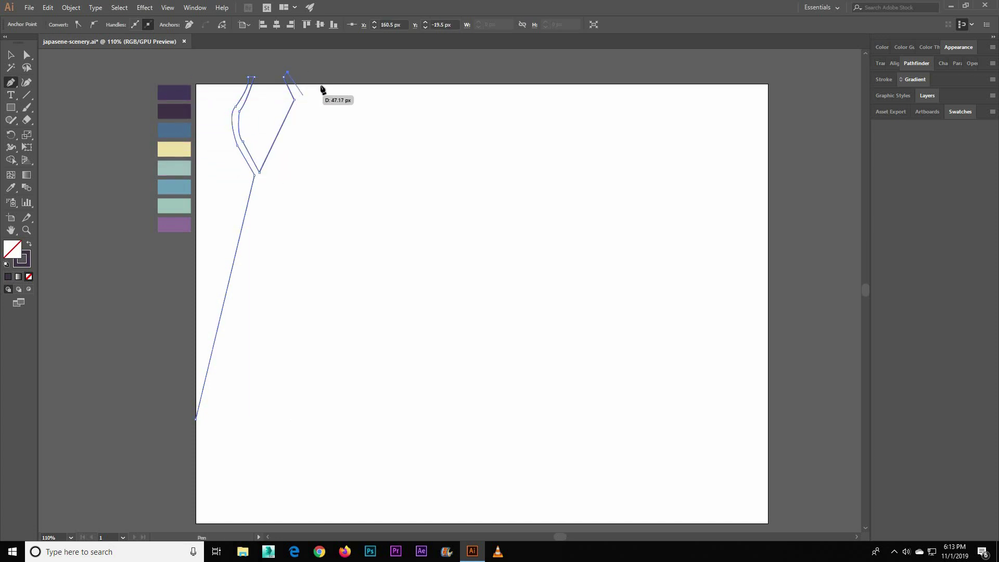
pyautogui.click(338, 77)
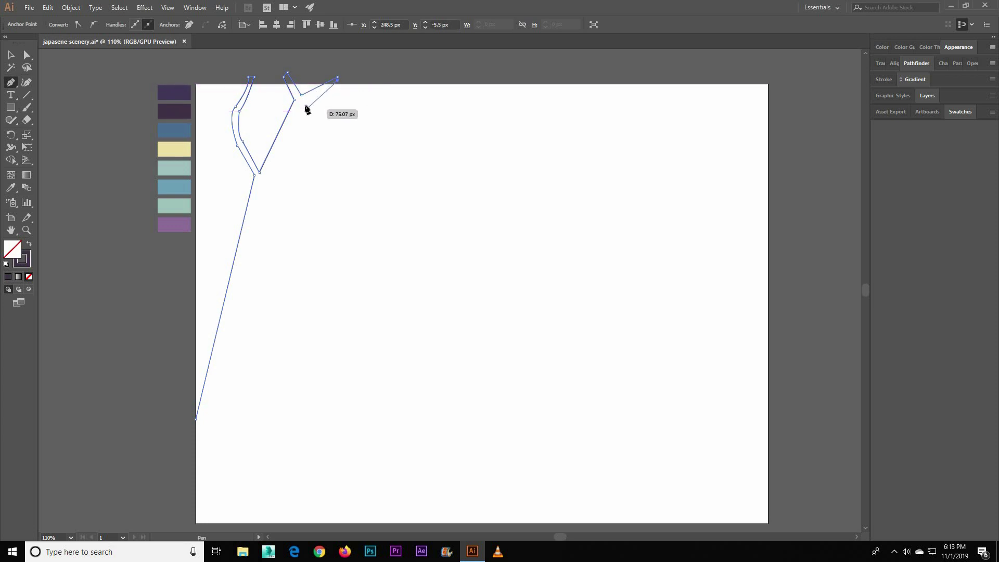
pyautogui.click(304, 106)
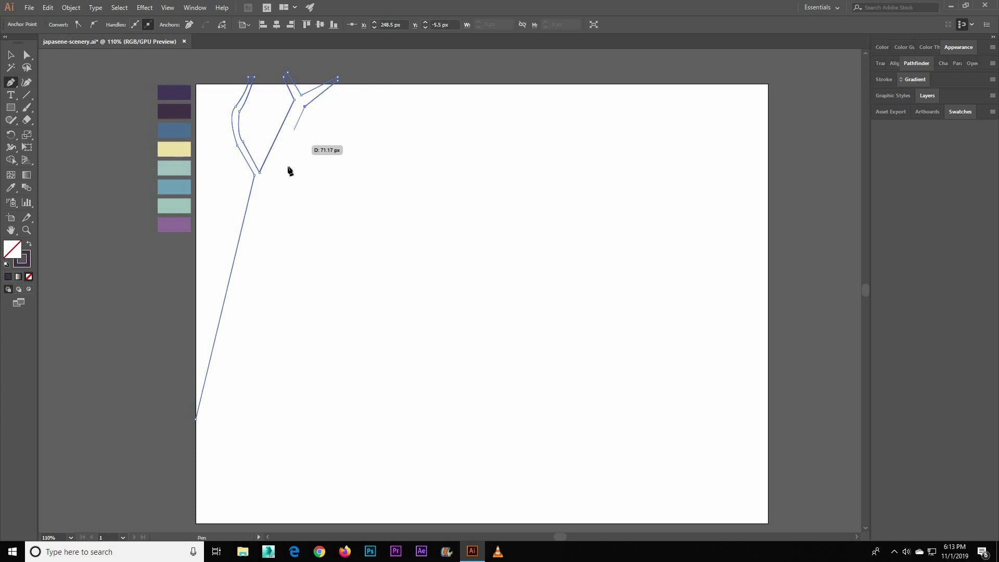
# Trace the right side branch and its twigs, closing the outline at the bottom left.
pyautogui.click(266, 206)
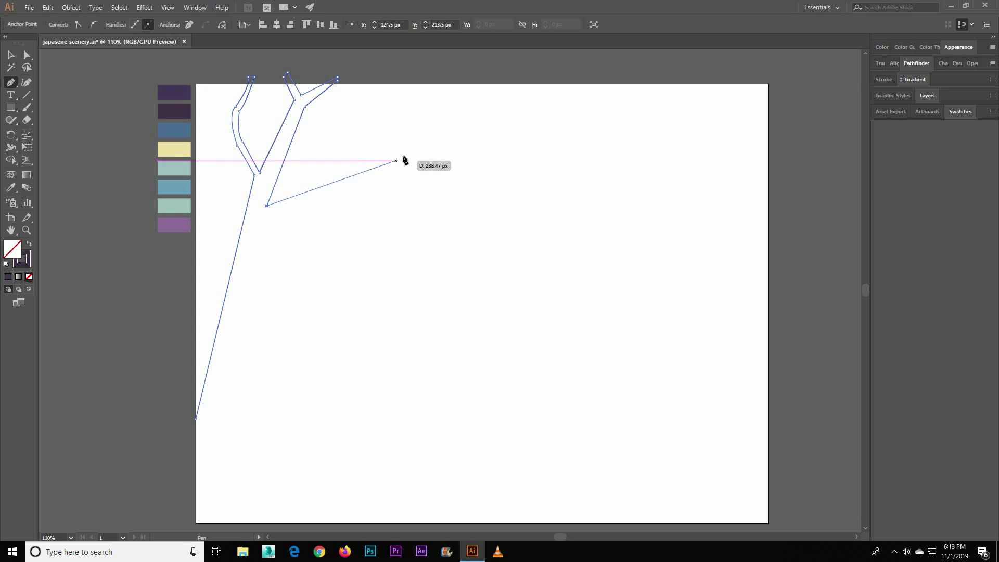
pyautogui.click(396, 161)
pyautogui.click(412, 138)
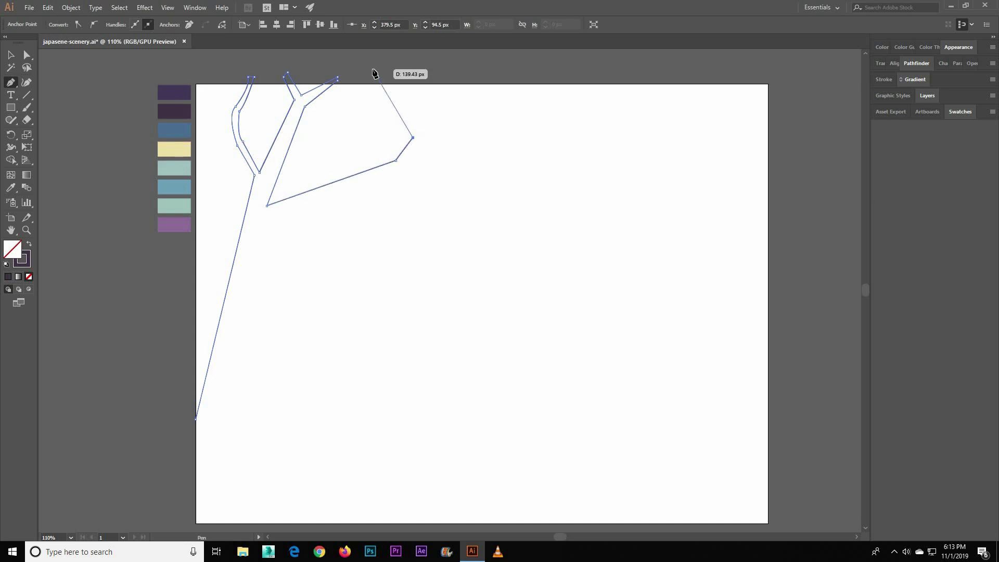
pyautogui.click(404, 73)
pyautogui.moveTo(421, 134); pyautogui.dragTo(438, 156)
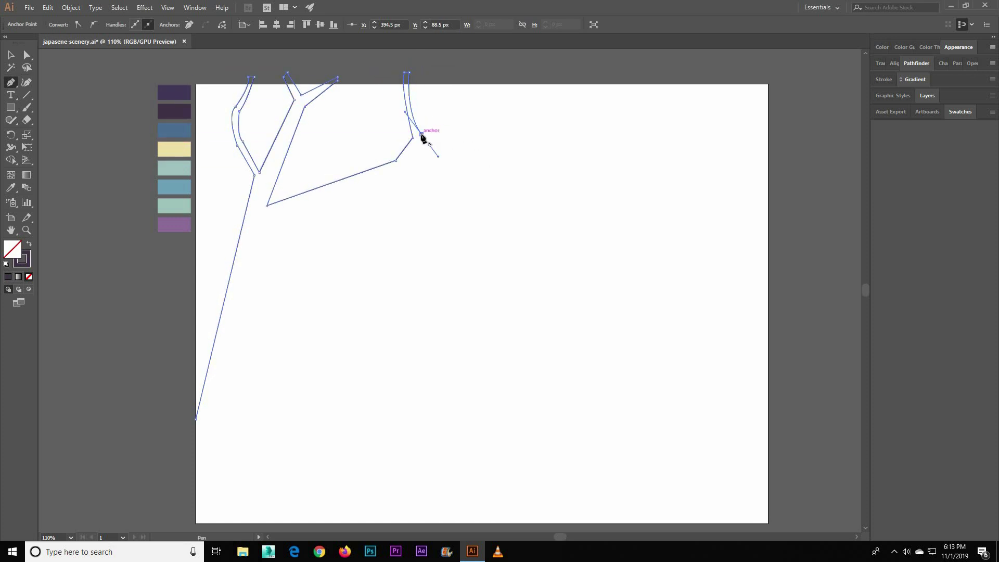
pyautogui.click(457, 111)
pyautogui.click(518, 81)
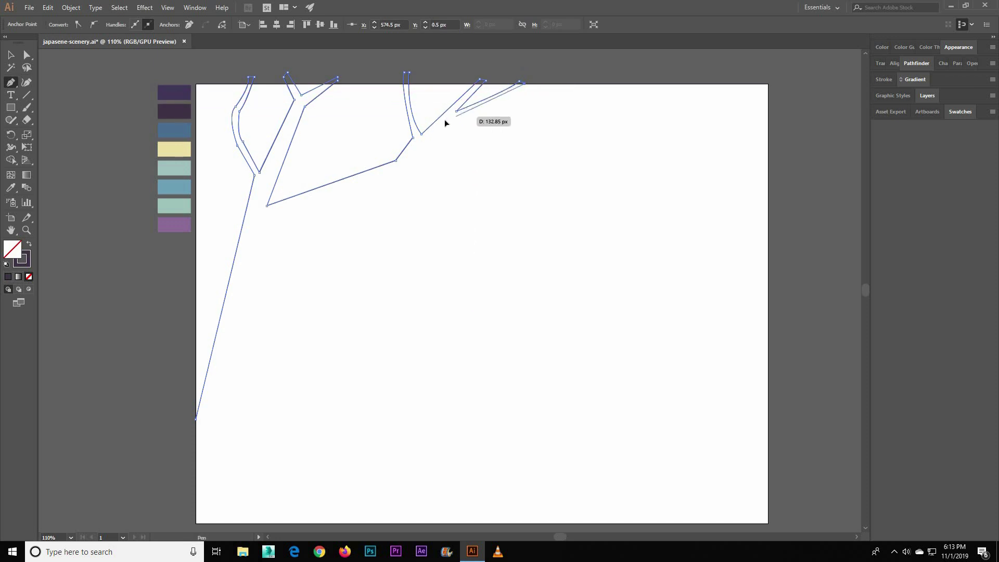
pyautogui.moveTo(456, 118); pyautogui.dragTo(466, 117)
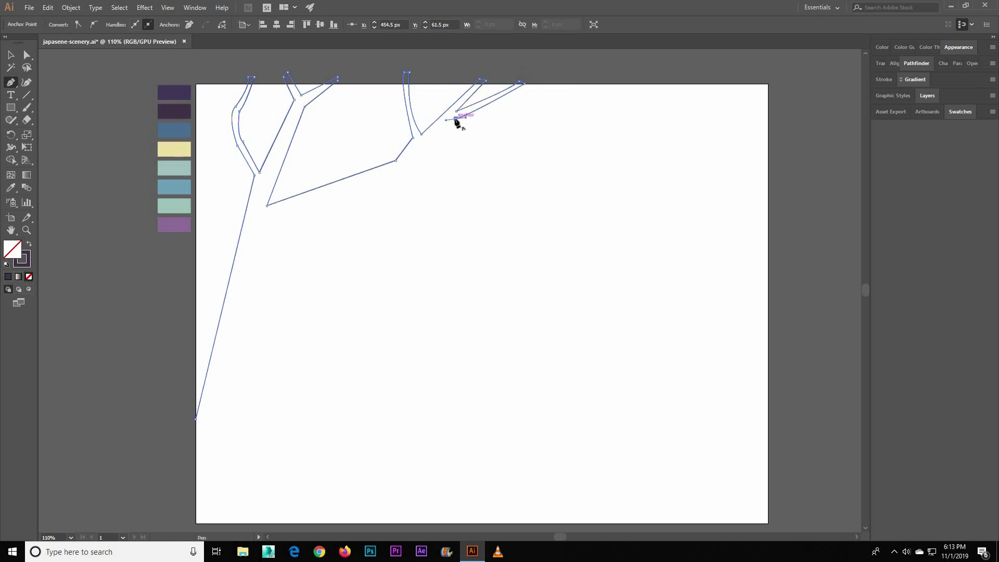
pyautogui.click(403, 171)
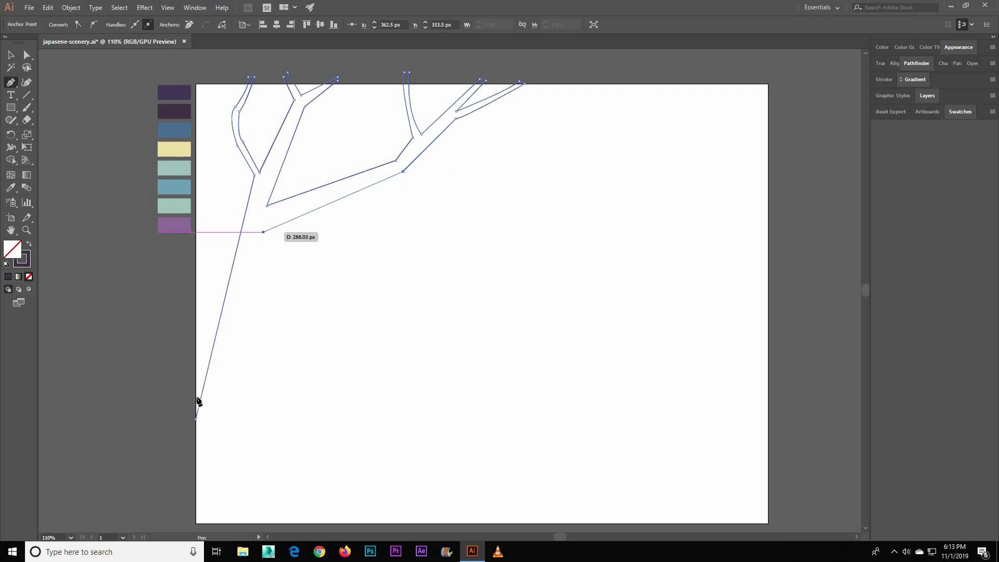
pyautogui.click(197, 494)
# Fill the tree outline with the dark purple swatch colour and deselect it.
pyautogui.press('v')
pyautogui.press('i')
pyautogui.click(174, 96)
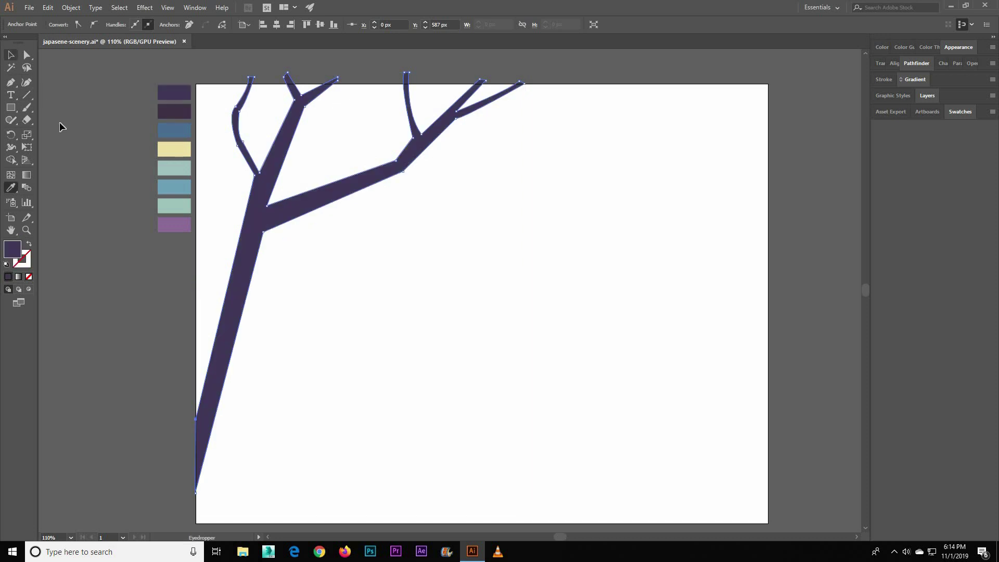
pyautogui.press('v')
pyautogui.click(59, 126)
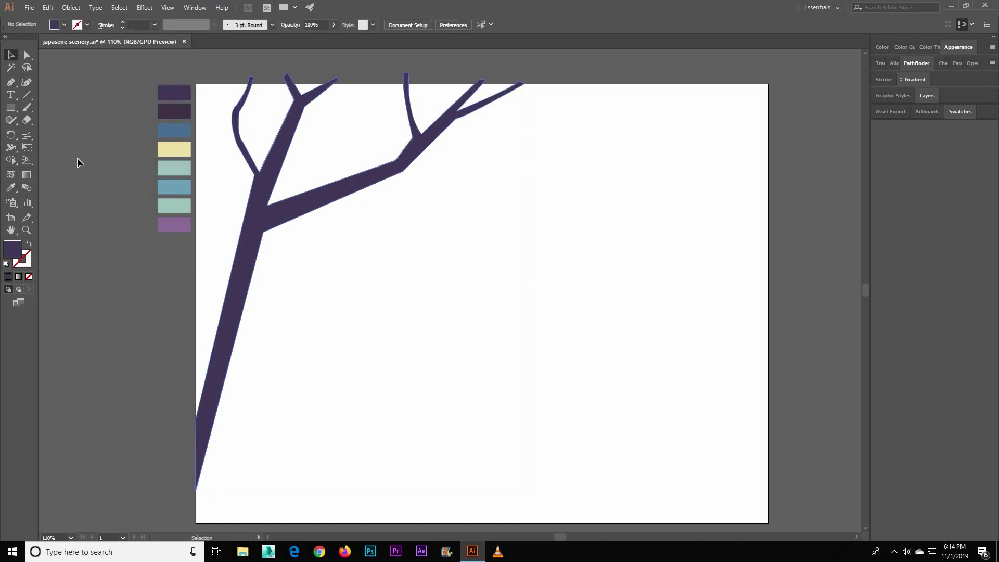
# Draw a small closed leaf shape below the branch.
pyautogui.click(414, 237)
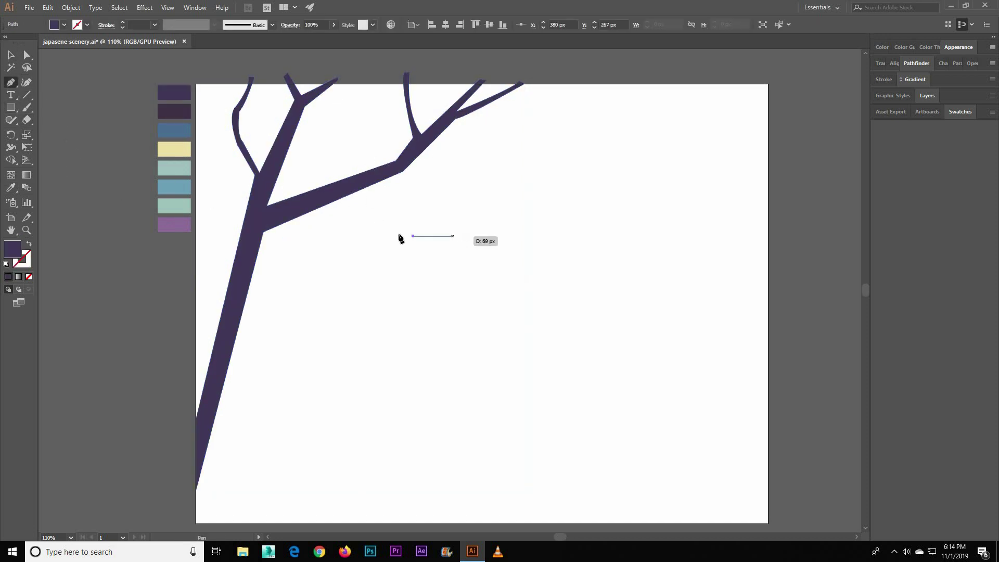
pyautogui.click(456, 236)
pyautogui.click(413, 236)
pyautogui.press('v')
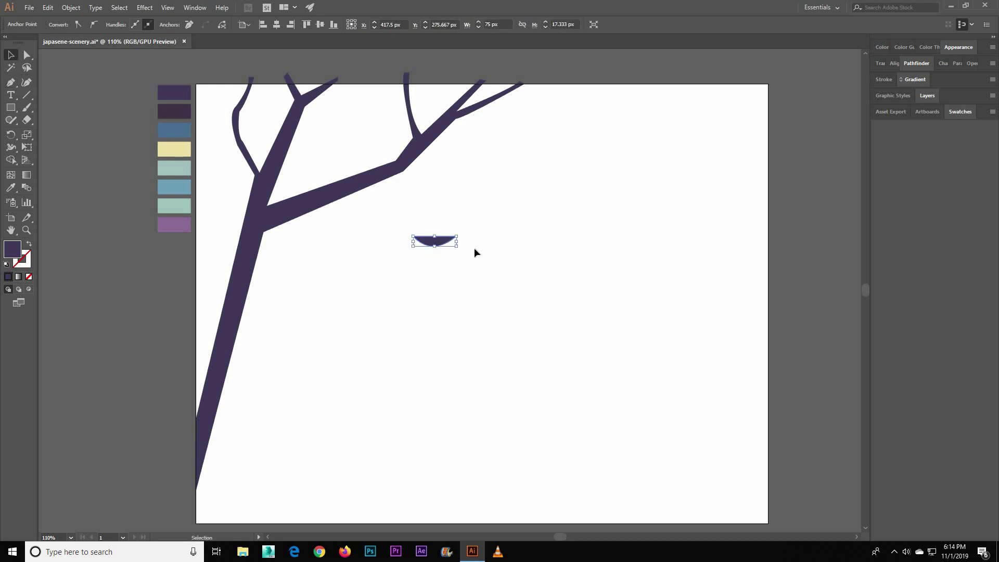
# Turn the leaf into a new art brush, Art Brush 1, via the Brushes panel.
pyautogui.click(199, 7)
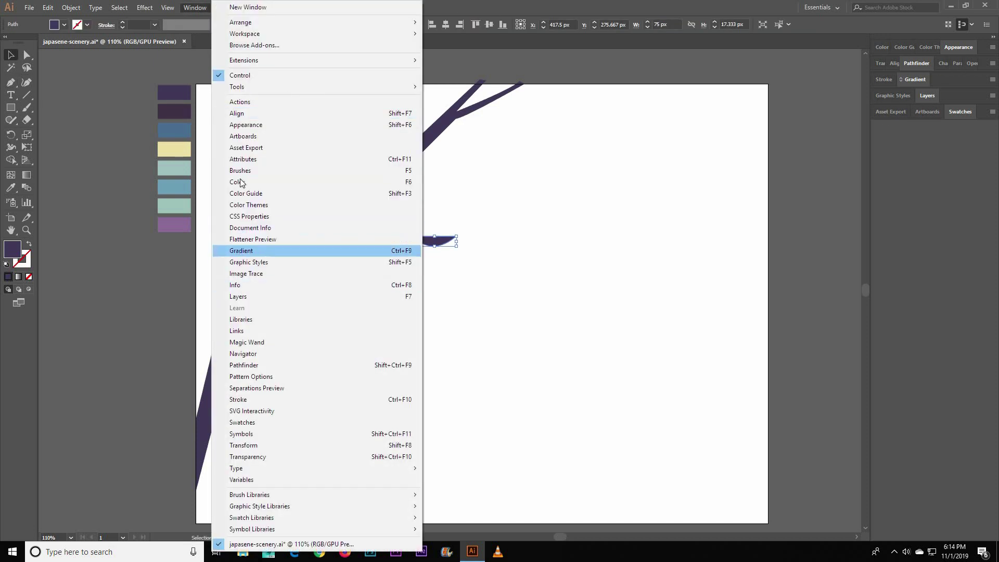
pyautogui.click(229, 261)
pyautogui.click(695, 358)
pyautogui.click(586, 143)
pyautogui.click(591, 196)
pyautogui.click(897, 340)
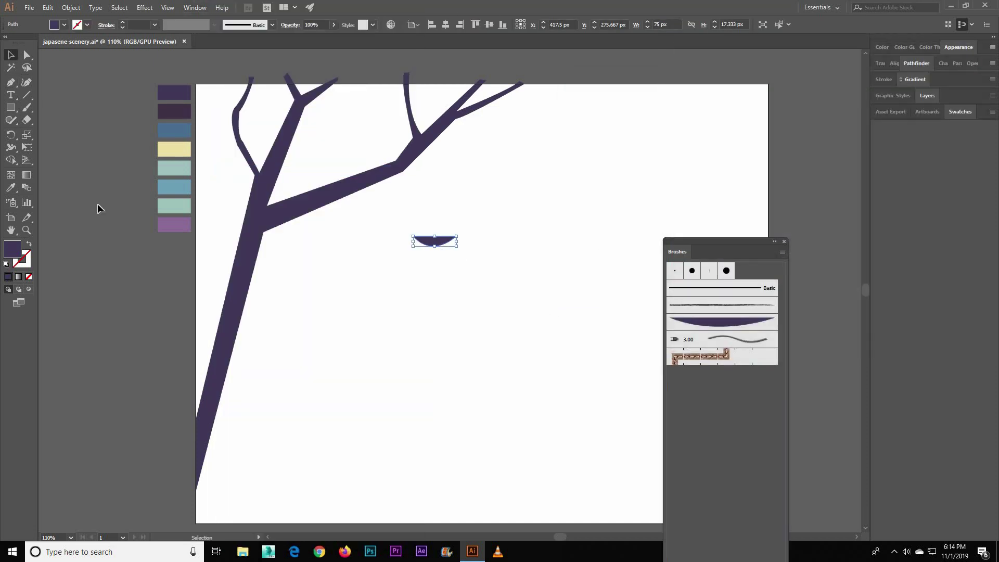
# Delete the original leaf shape and undo a test stroke painted with the leaf brush.
pyautogui.press('b')
pyautogui.press('Delete')
pyautogui.moveTo(281, 328)
pyautogui.mouseDown()
pyautogui.moveTo(359, 322)
pyautogui.moveTo(374, 350)
pyautogui.mouseUp()
pyautogui.hotkey('ctrl', 'z')
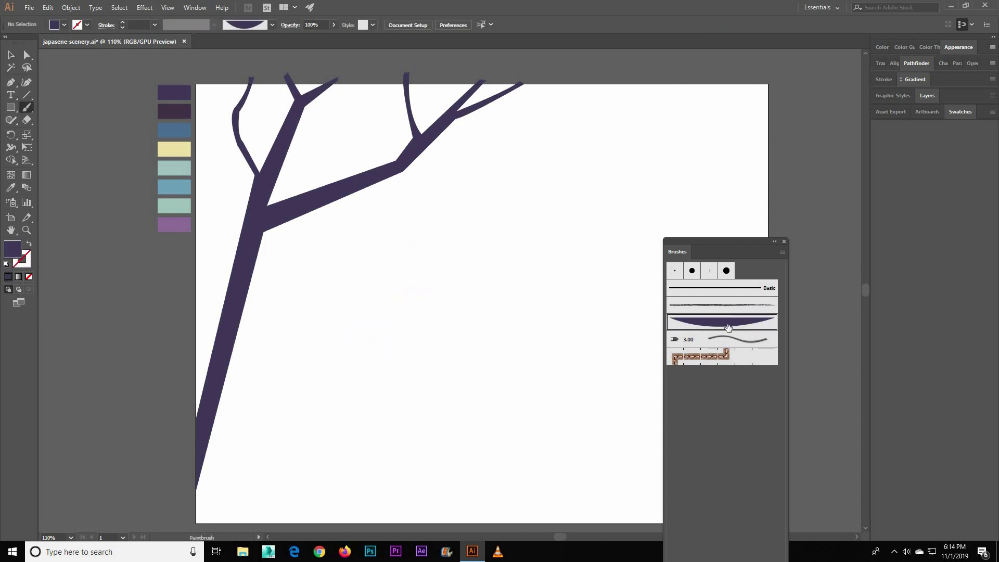
# Set Art Brush 1's width to 50% in its Art Brush Options.
pyautogui.doubleClick(721, 321)
pyautogui.moveTo(817, 84); pyautogui.dragTo(802, 84)
pyautogui.click(861, 84)
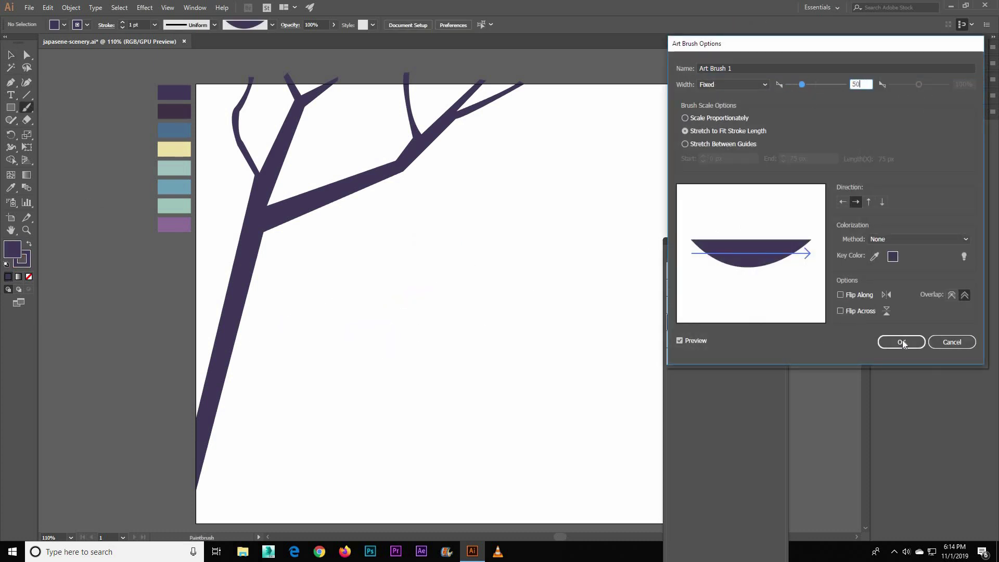
pyautogui.click(902, 342)
# Paint two test leaf strokes, delete them, and close the brush options unchanged.
pyautogui.moveTo(523, 341); pyautogui.dragTo(580, 303)
pyautogui.moveTo(397, 327); pyautogui.dragTo(475, 263)
pyautogui.click(12, 56)
pyautogui.hotkey('ctrl', 'a')
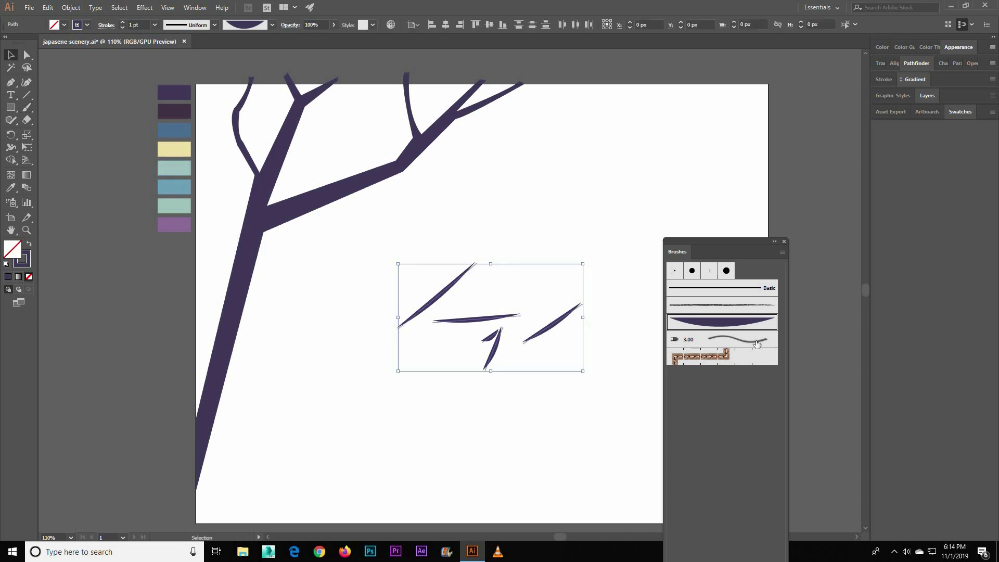
pyautogui.press('Delete')
pyautogui.doubleClick(721, 322)
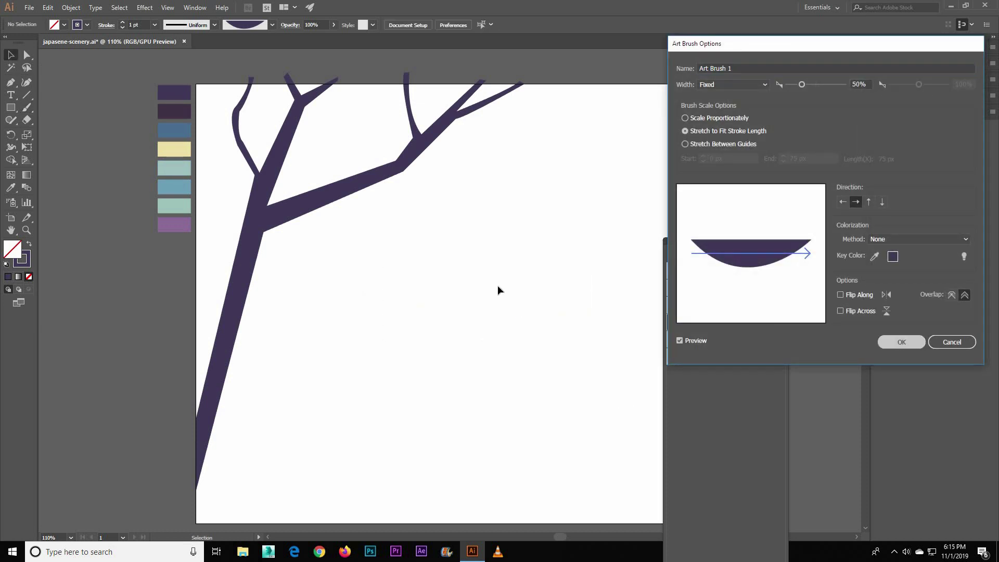
pyautogui.press('Return')
# Paint a leaf beside the branch with Art Brush 1 and shrink the leaf under the side branch.
pyautogui.click(26, 107)
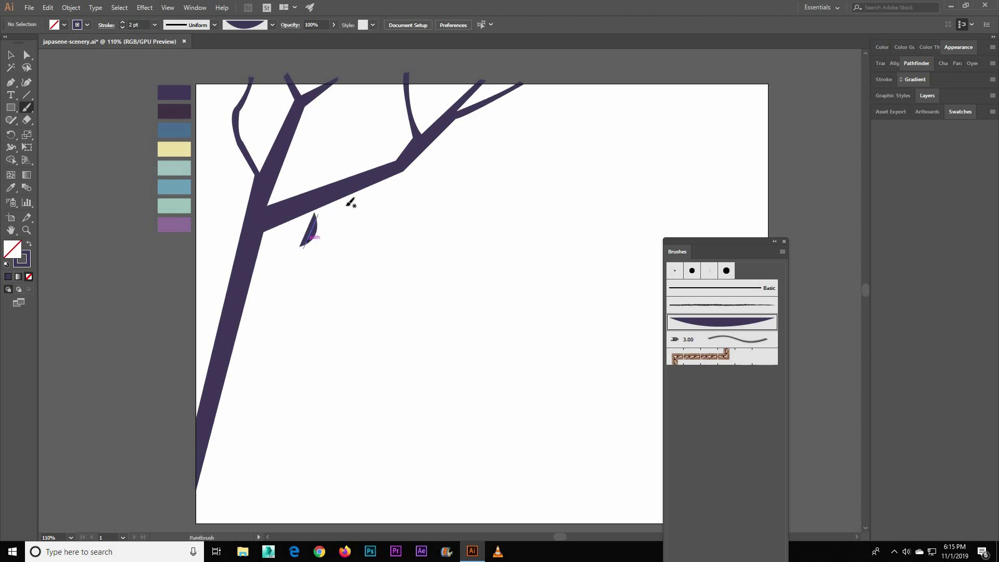
pyautogui.scroll(2, 454, 217)
pyautogui.moveTo(428, 202); pyautogui.dragTo(475, 225)
pyautogui.scroll(1, 454, 234)
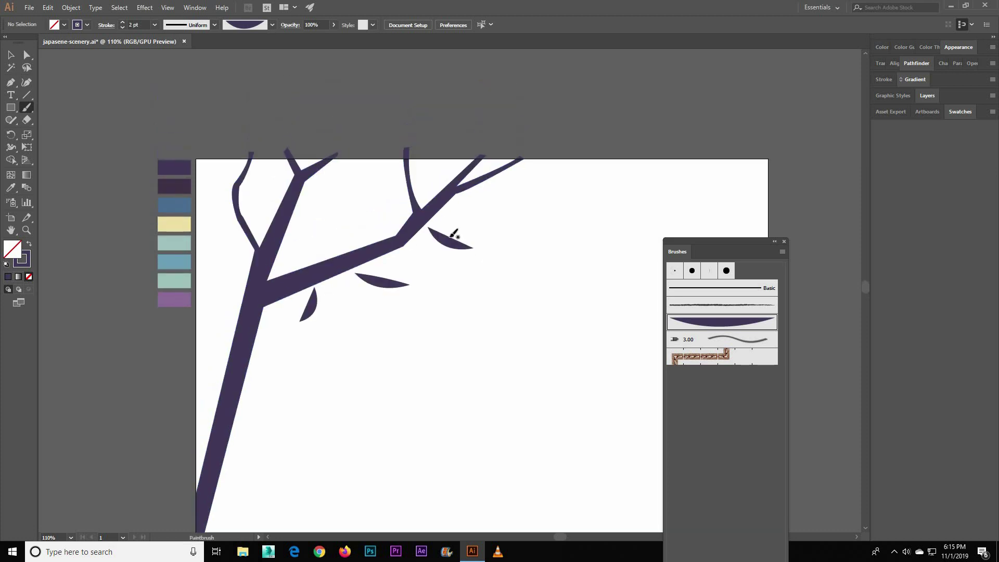
pyautogui.click(378, 286)
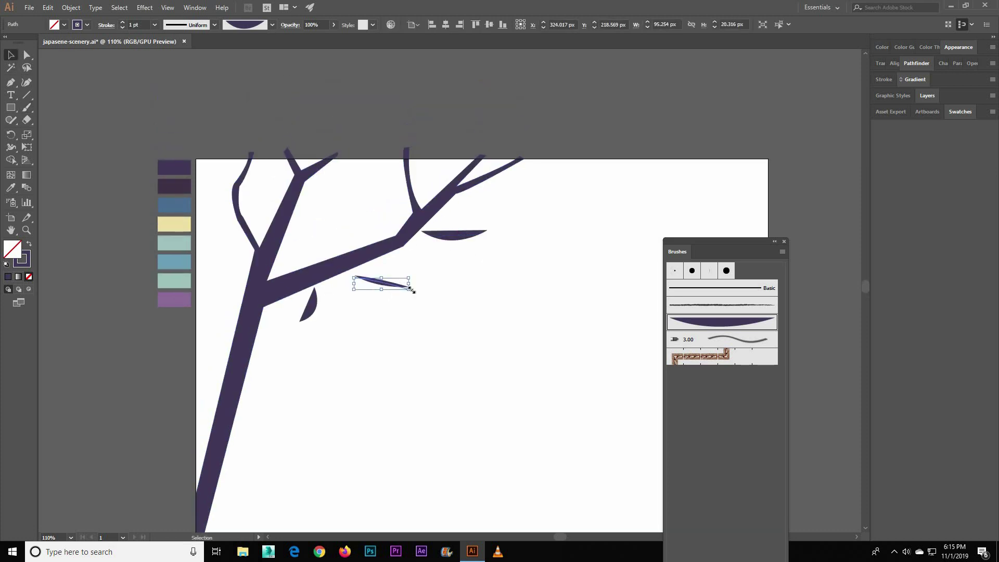
pyautogui.moveTo(410, 288); pyautogui.dragTo(388, 286)
pyautogui.hotkey('ctrl', 'shift', 'a')
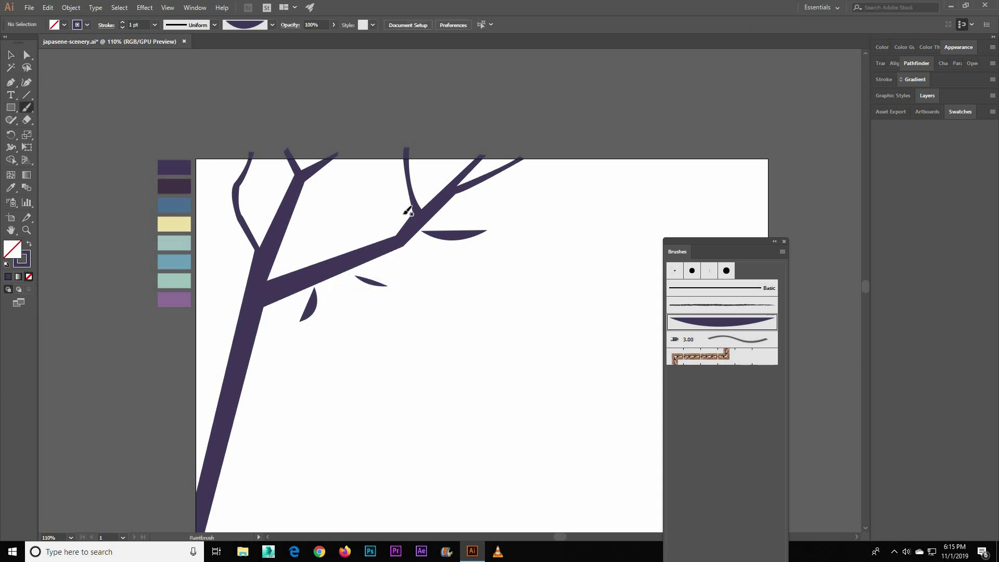
# Paint another leaf stroke beside the upper branch.
pyautogui.scroll(1, 438, 215)
pyautogui.moveTo(466, 207); pyautogui.dragTo(499, 211)
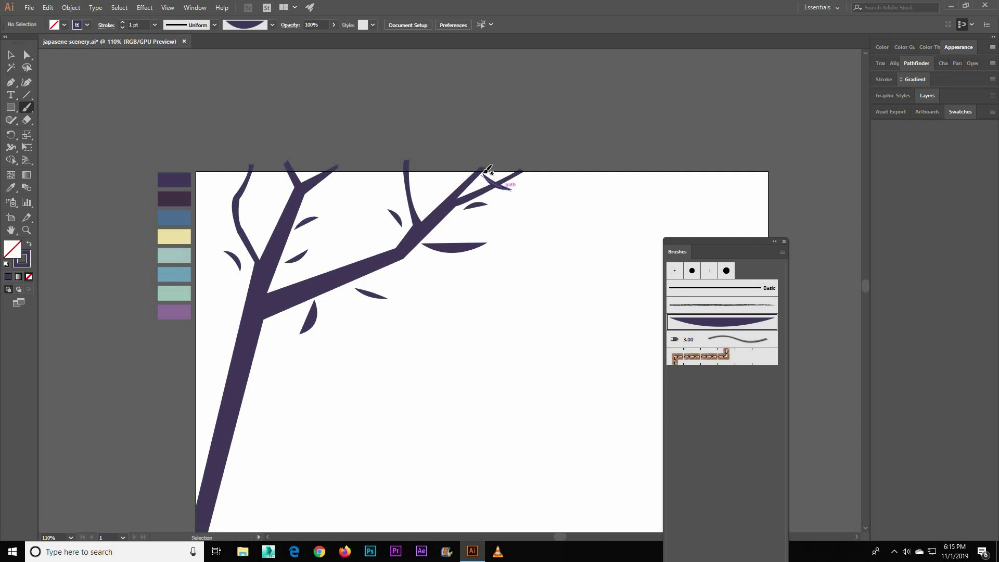
pyautogui.scroll(-3, 293, 364)
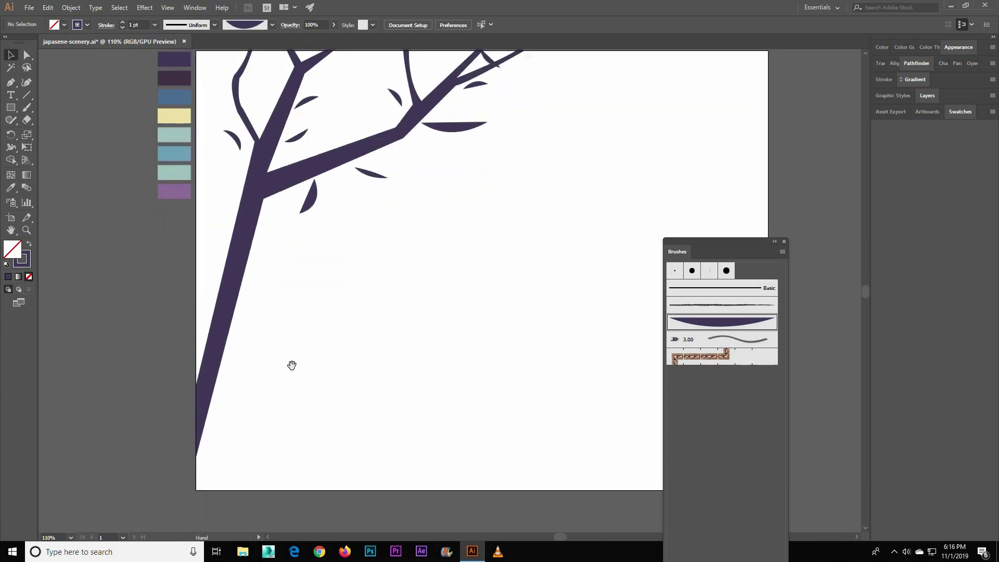
pyautogui.hscroll(2, 312, 338)
# Draw a thin flat ellipse and convert its right anchor into a sharp point.
pyautogui.press('p')
pyautogui.moveTo(14, 112); pyautogui.dragTo(47, 132)
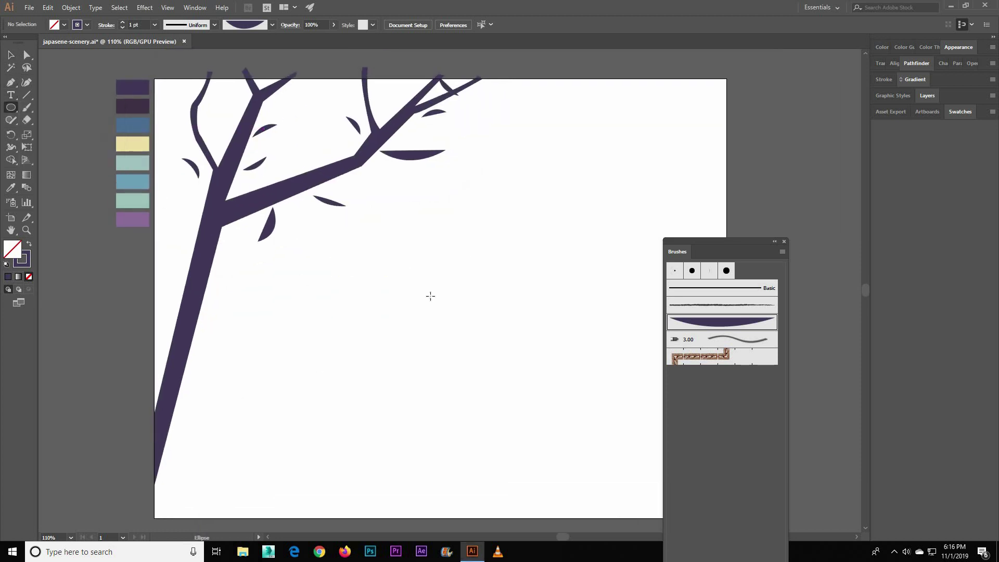
pyautogui.moveTo(427, 292); pyautogui.dragTo(298, 279)
pyautogui.hotkey('shift', 'c')
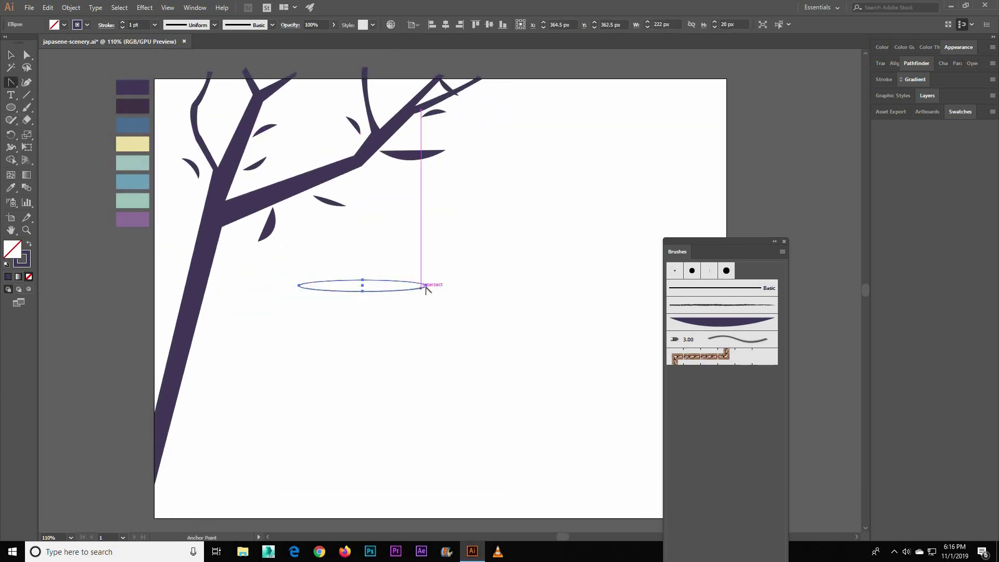
pyautogui.click(421, 286)
pyautogui.click(27, 54)
pyautogui.click(362, 292)
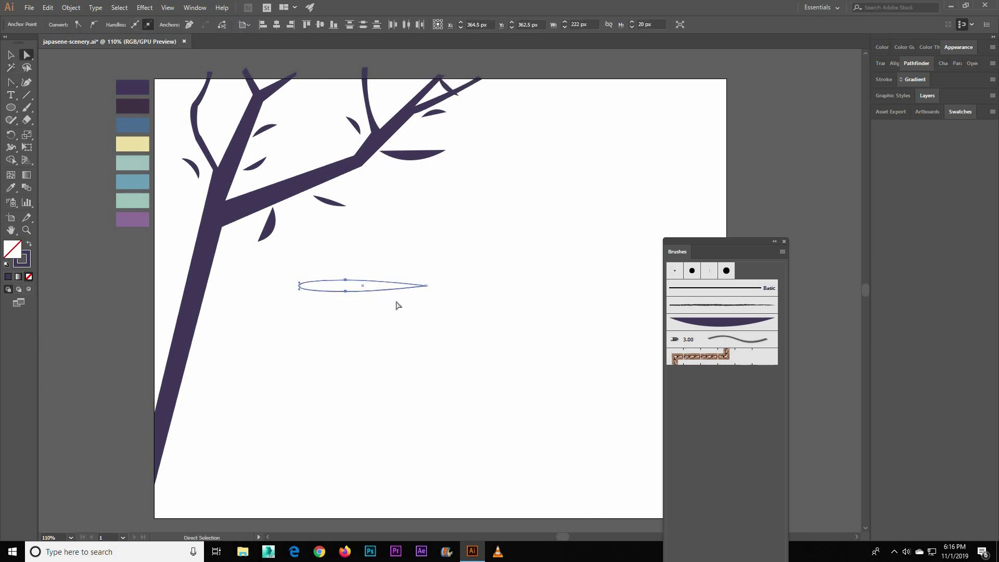
# Give the pointed leaf shape a dark fill with no stroke.
pyautogui.press('v')
pyautogui.click(397, 339)
pyautogui.click(363, 291)
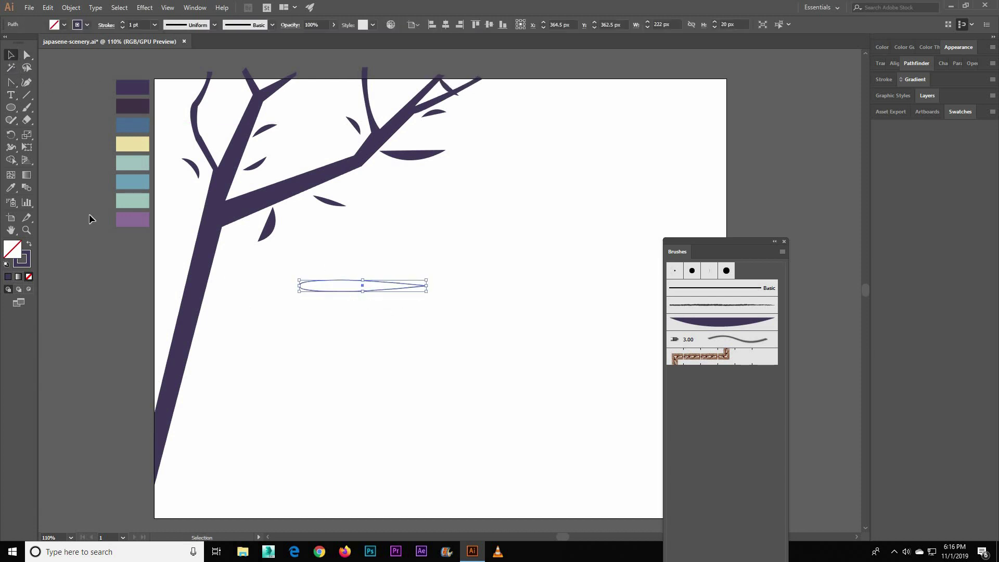
pyautogui.hotkey('shift', 'x')
# Save the leaf shape as a new art brush, Art Brush 2, and delete the original.
pyautogui.click(610, 262)
pyautogui.moveTo(610, 263); pyautogui.dragTo(723, 375)
pyautogui.click(596, 187)
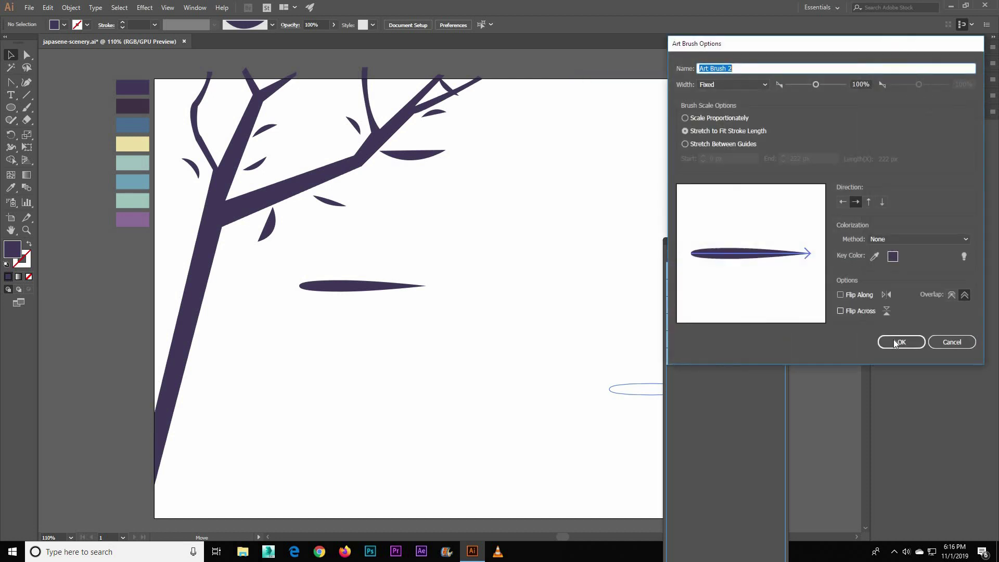
pyautogui.click(895, 340)
pyautogui.press('Delete')
# Test Art Brush 2 with one stroke, undo it, and pan toward the lower artboard.
pyautogui.press('b')
pyautogui.moveTo(264, 426); pyautogui.dragTo(333, 340)
pyautogui.hotkey('ctrl', 'z')
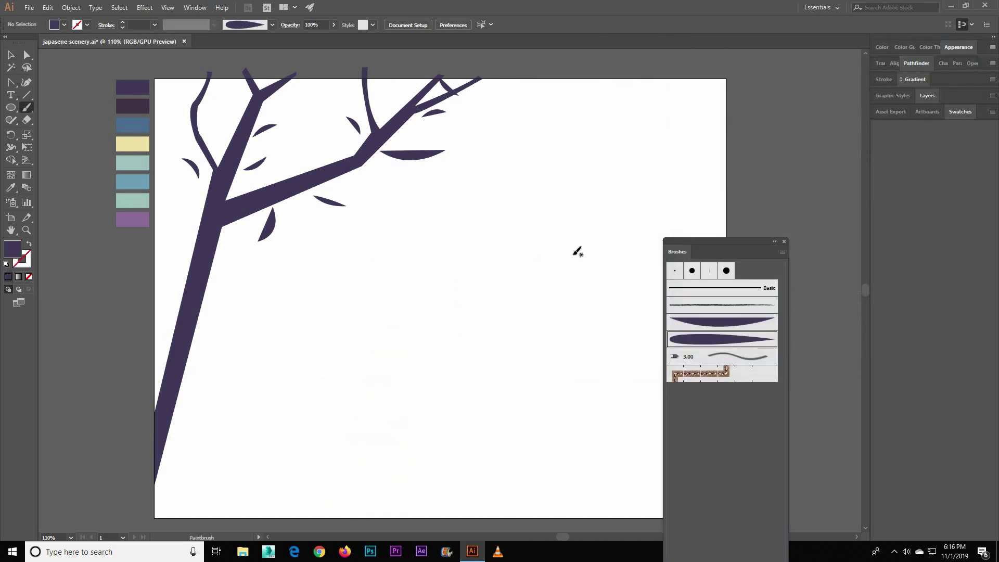
pyautogui.moveTo(333, 377)
pyautogui.mouseDown()
pyautogui.moveTo(355, 347)
pyautogui.moveTo(353, 368)
pyautogui.mouseUp()
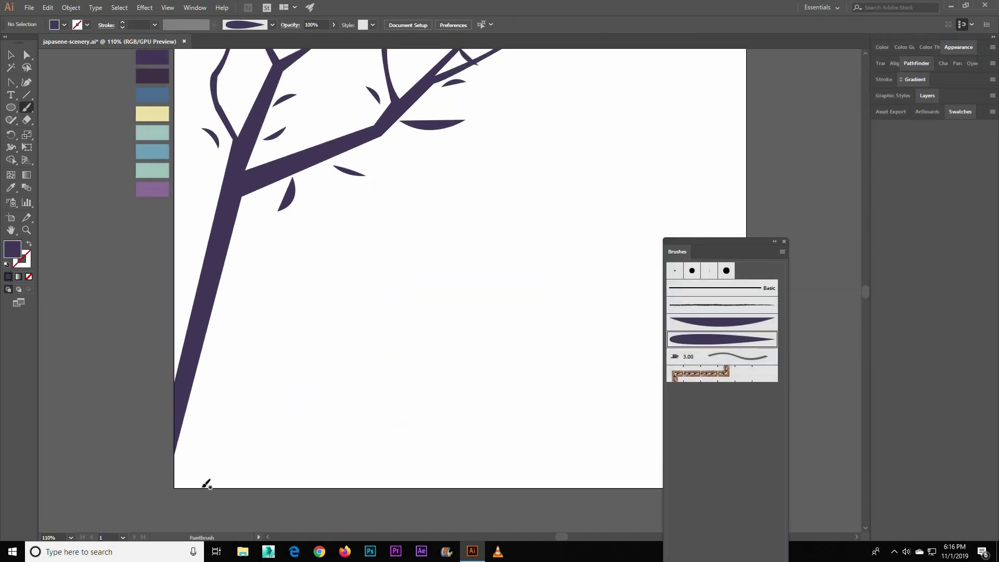
pyautogui.click(10, 82)
# Start the ground line at the tree's base with smooth curves across the bottom, fill removed.
pyautogui.click(274, 156)
pyautogui.click(174, 411)
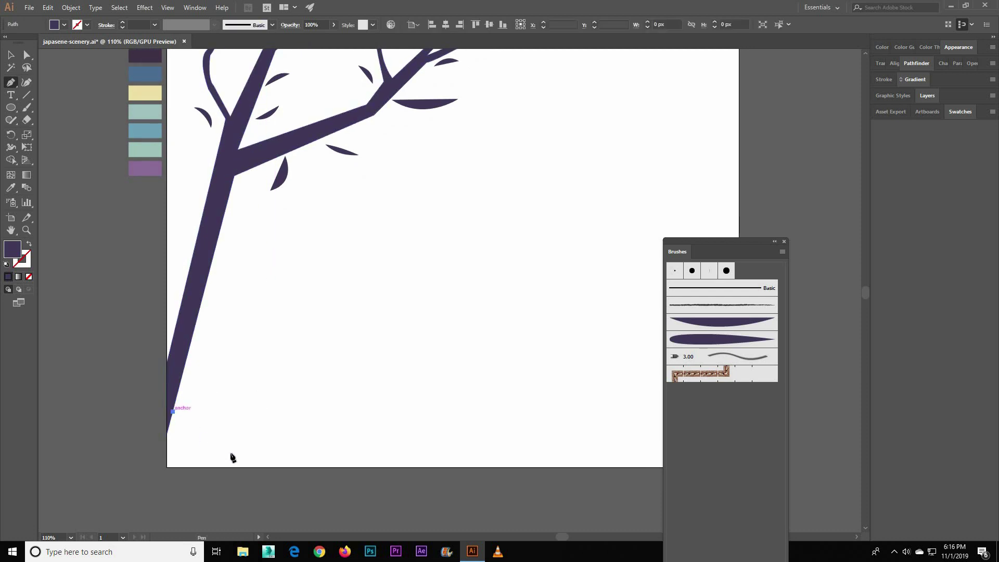
pyautogui.moveTo(320, 441); pyautogui.dragTo(388, 435)
pyautogui.moveTo(787, 242); pyautogui.dragTo(991, 213)
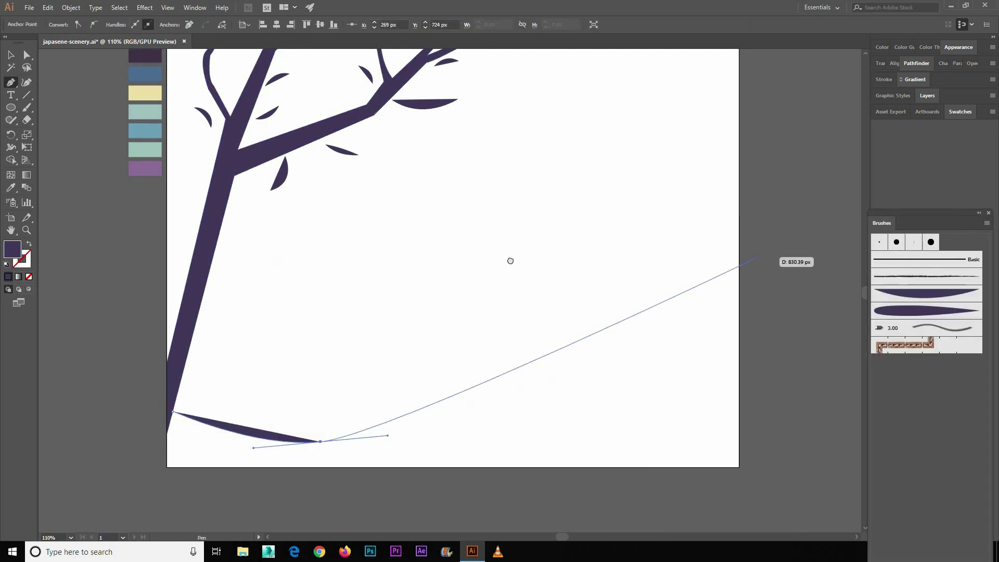
pyautogui.scroll(-2, 508, 261)
pyautogui.hotkey('shift', 'x')
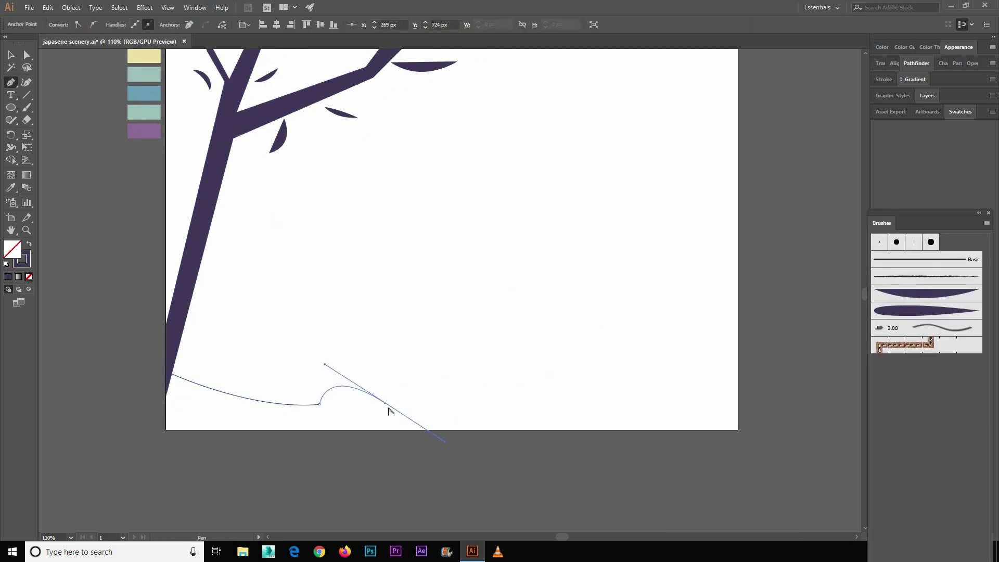
pyautogui.moveTo(500, 400)
pyautogui.mouseDown()
pyautogui.moveTo(525, 387)
pyautogui.moveTo(627, 415)
pyautogui.moveTo(654, 391)
pyautogui.moveTo(673, 413)
pyautogui.mouseUp()
# Add bumps to the right edge, close the path below the artboard, and fill it dark purple.
pyautogui.click(737, 388)
pyautogui.click(745, 408)
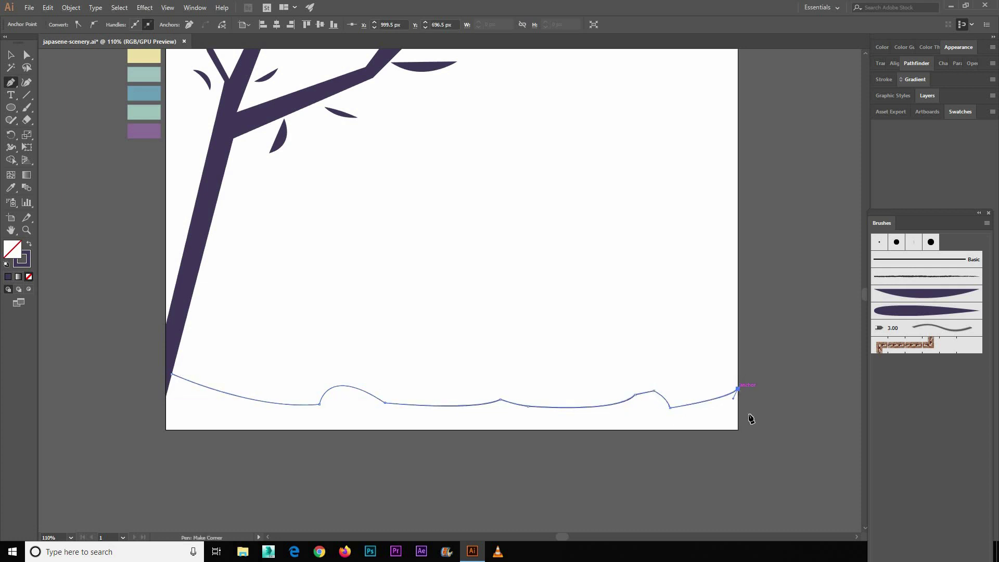
pyautogui.click(745, 444)
pyautogui.click(636, 449)
pyautogui.click(293, 448)
pyautogui.click(152, 443)
pyautogui.click(166, 378)
pyautogui.hotkey('shift', 'x')
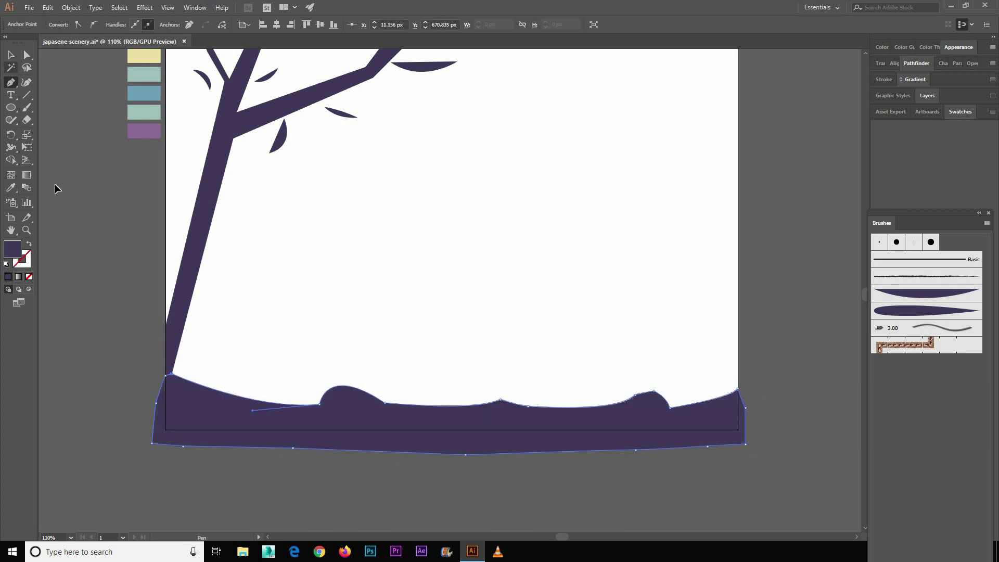
pyautogui.press('v')
pyautogui.scroll(1, 66, 215)
# Paint purple grass blades with the leaf brush near the tree trunk and left ground bump.
pyautogui.press('b')
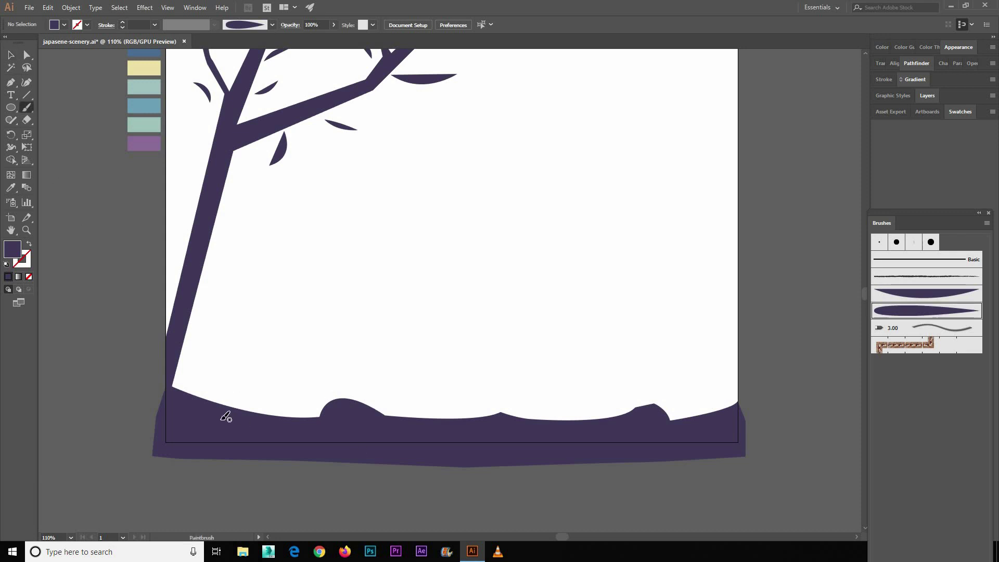
pyautogui.hotkey('shift', 'x')
pyautogui.moveTo(213, 401); pyautogui.dragTo(198, 310)
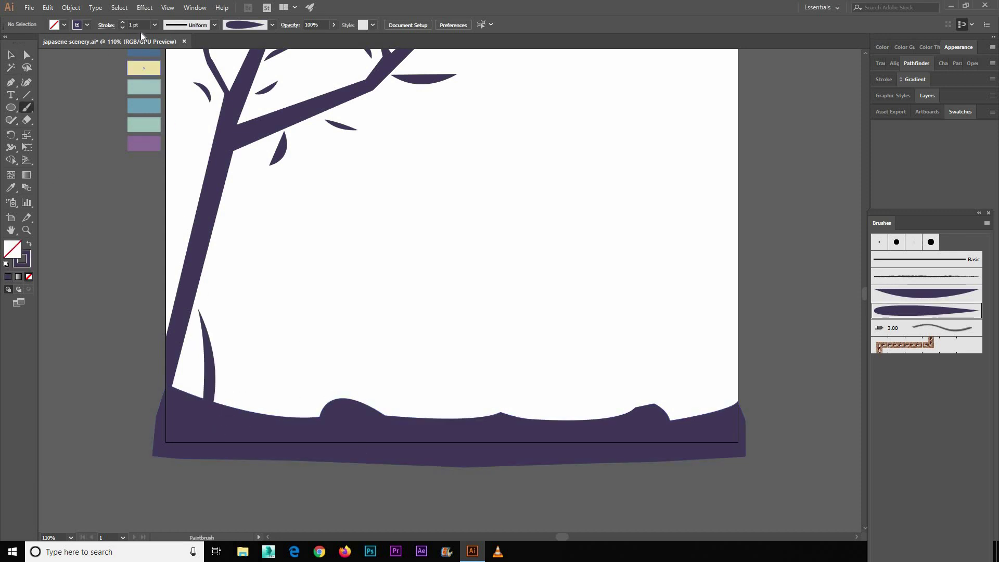
pyautogui.keyDown('ctrl'); pyautogui.click(202, 333); pyautogui.keyUp('ctrl')
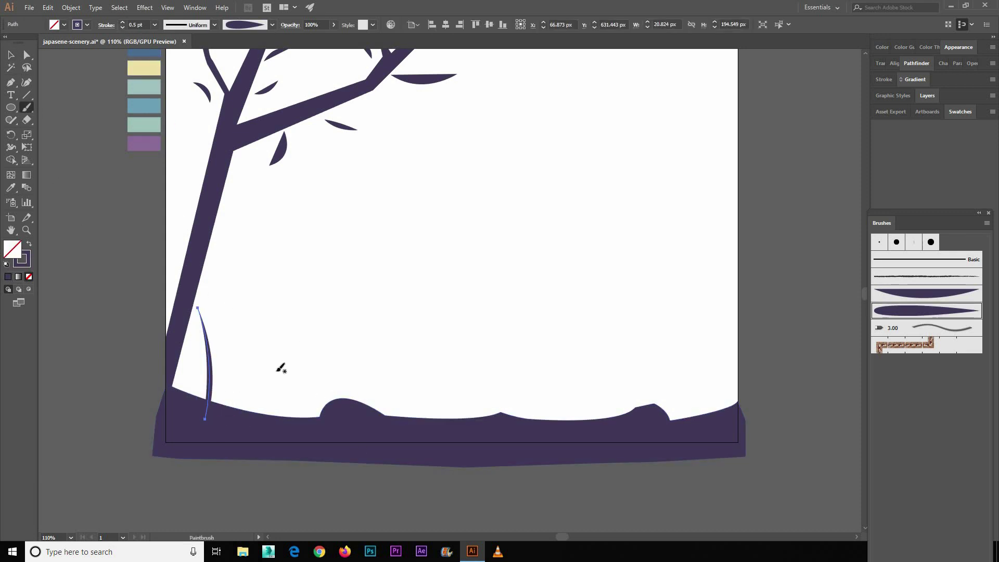
pyautogui.moveTo(353, 227); pyautogui.dragTo(242, 408)
pyautogui.moveTo(237, 317); pyautogui.dragTo(273, 442)
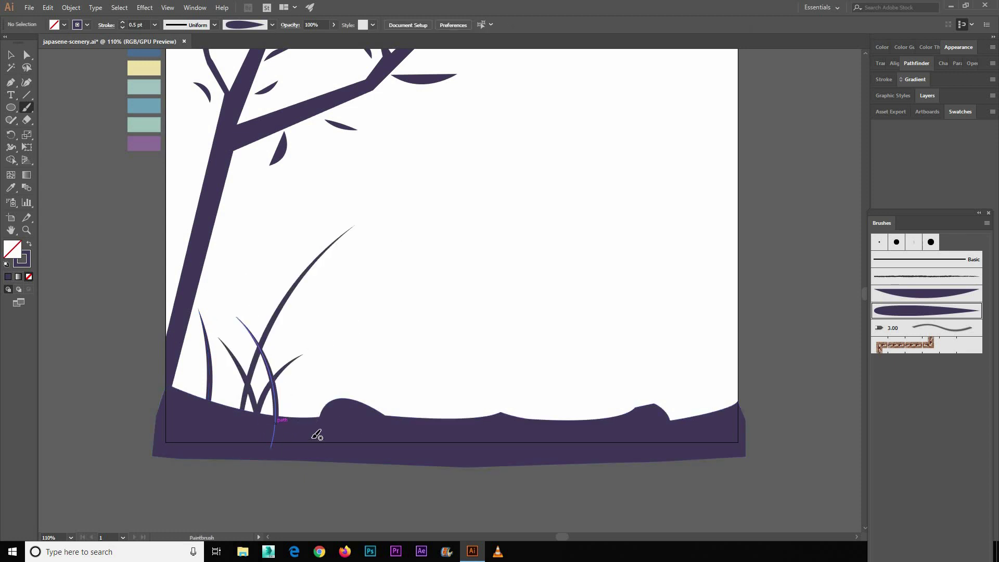
pyautogui.moveTo(378, 412); pyautogui.dragTo(341, 367)
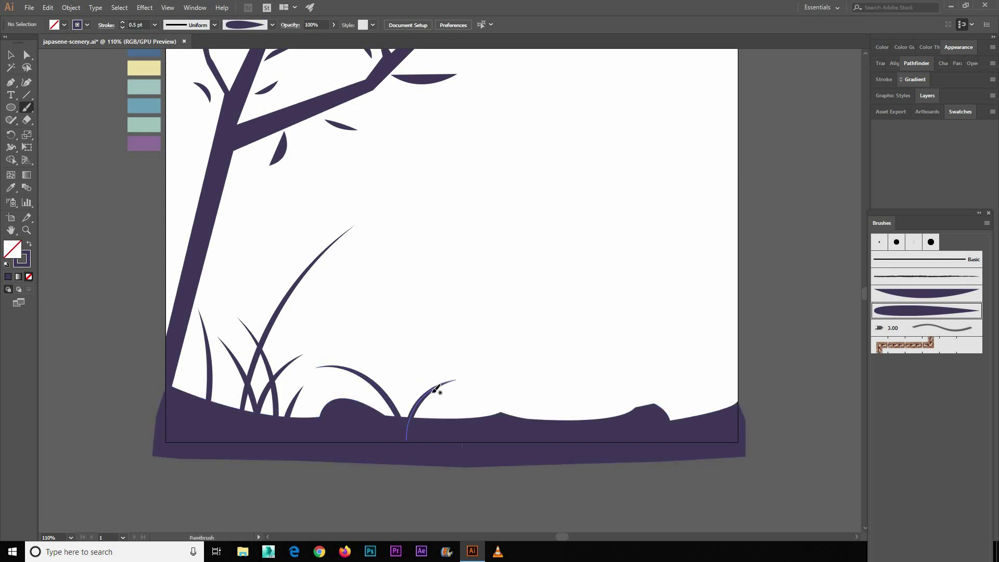
pyautogui.moveTo(406, 354); pyautogui.dragTo(455, 418)
# Paint more grass blades across the middle and right edge, then bring the whole artboard back into view.
pyautogui.hscroll(3, 448, 379)
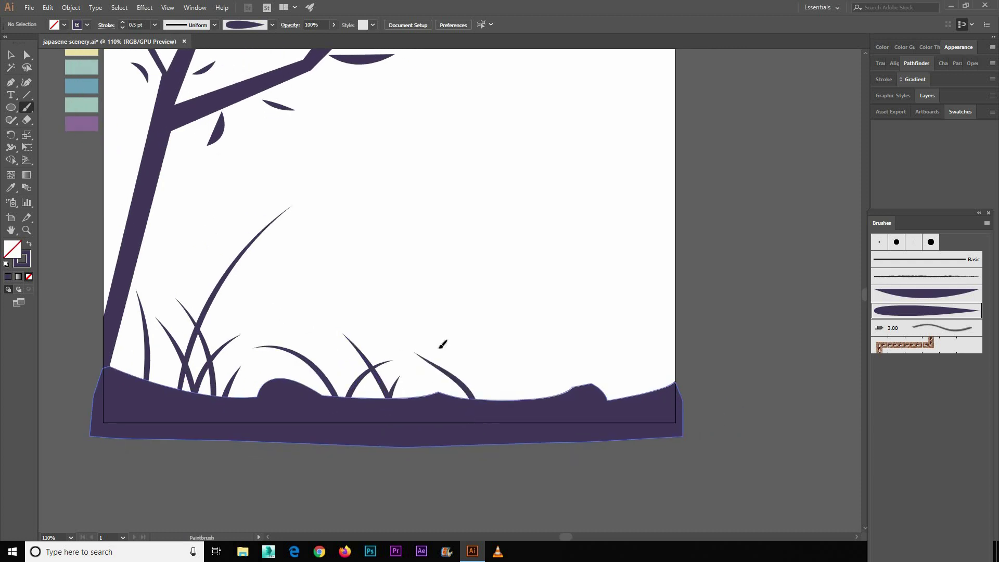
pyautogui.hscroll(2, 438, 351)
pyautogui.moveTo(452, 415); pyautogui.dragTo(566, 367)
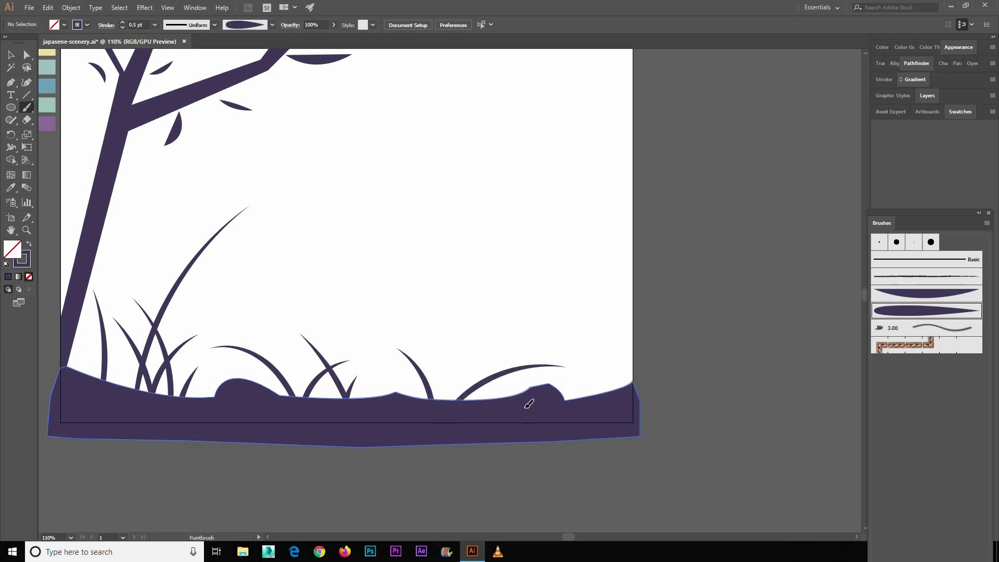
pyautogui.moveTo(399, 284); pyautogui.dragTo(554, 411)
pyautogui.moveTo(412, 221); pyautogui.dragTo(365, 209)
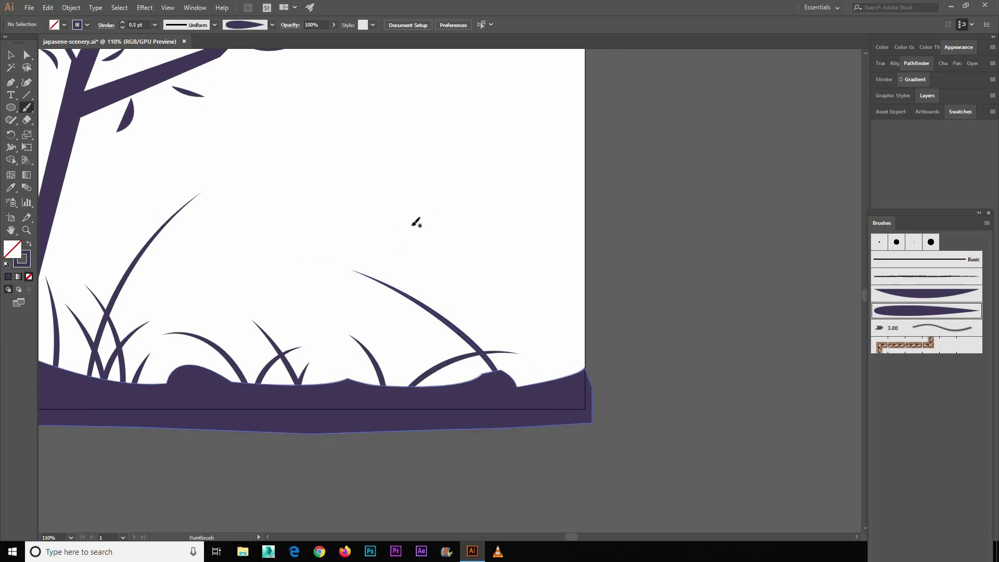
pyautogui.hotkey('ctrl', 'z')
pyautogui.moveTo(489, 284); pyautogui.dragTo(556, 406)
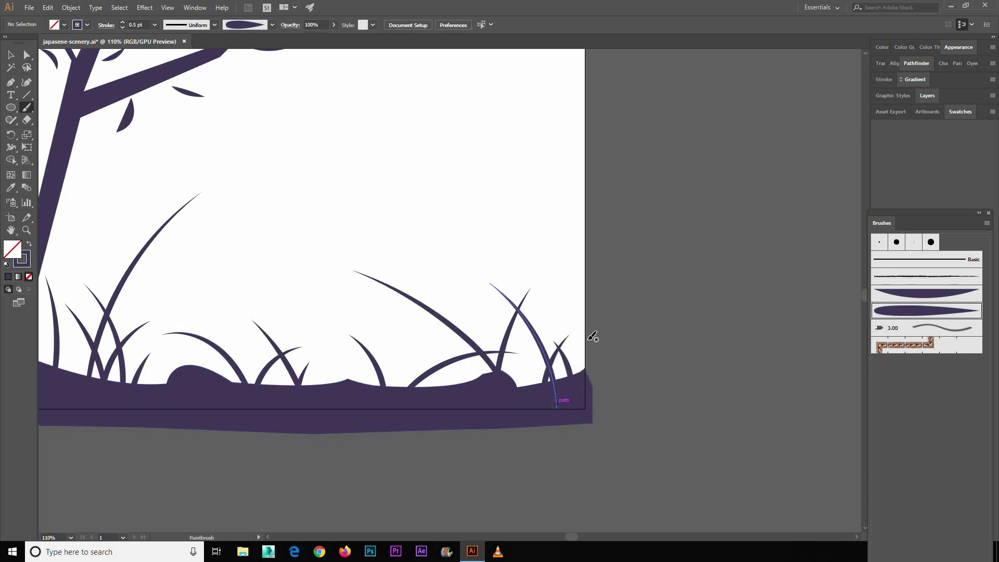
pyautogui.moveTo(541, 222); pyautogui.dragTo(607, 344)
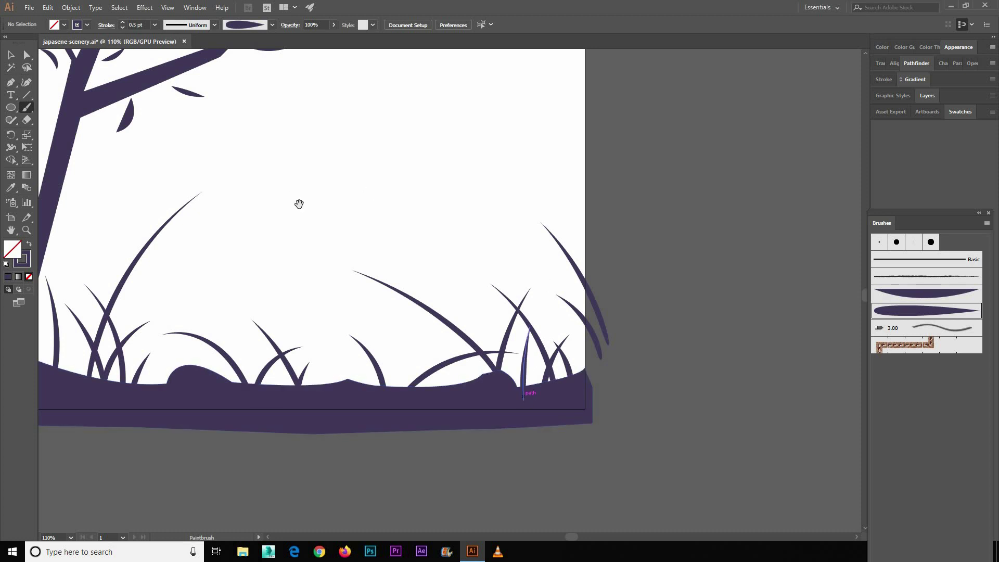
pyautogui.moveTo(301, 200); pyautogui.dragTo(384, 244)
pyautogui.moveTo(422, 290); pyautogui.dragTo(426, 285)
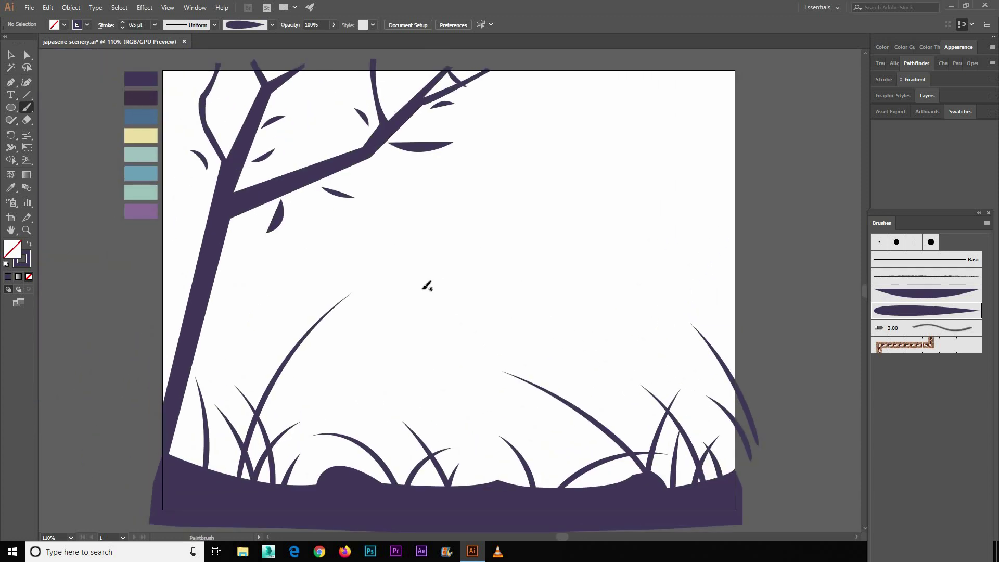
pyautogui.moveTo(371, 257); pyautogui.dragTo(381, 292)
# Pen-draw a curved leaf shape at the left edge, fill it blue, and send it behind the tree.
pyautogui.click(11, 84)
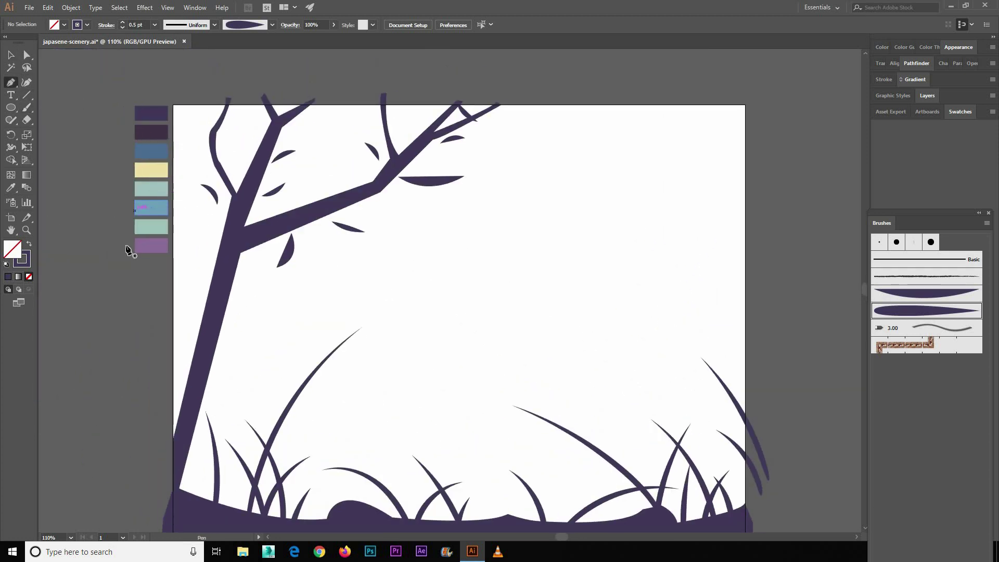
pyautogui.click(172, 233)
pyautogui.moveTo(270, 184)
pyautogui.mouseDown()
pyautogui.moveTo(331, 205)
pyautogui.moveTo(276, 203)
pyautogui.mouseUp()
pyautogui.click(270, 185)
pyautogui.moveTo(173, 274); pyautogui.dragTo(87, 270)
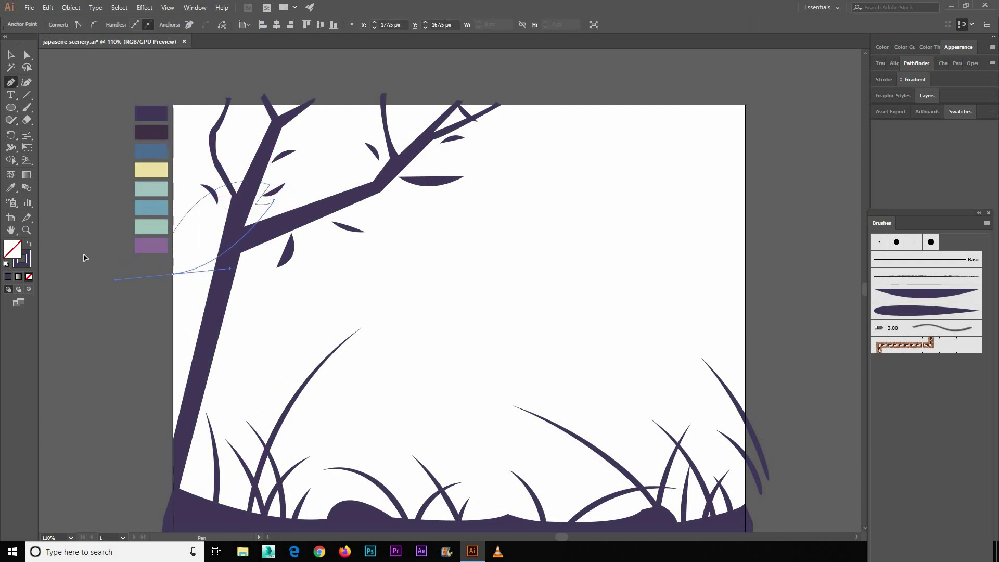
pyautogui.click(173, 234)
pyautogui.click(151, 151)
pyautogui.click(11, 55)
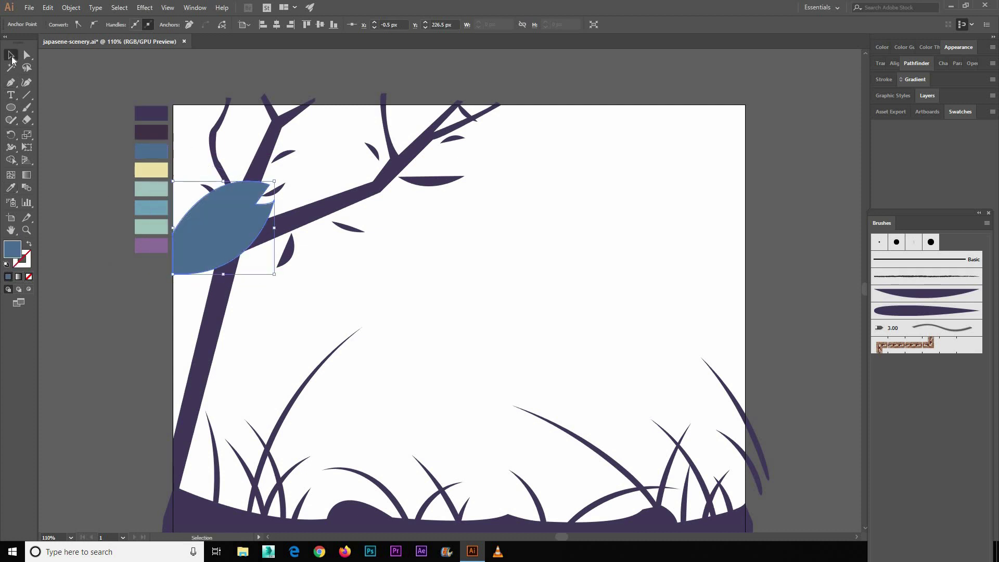
pyautogui.hotkey('ctrl', 'shift', '[')
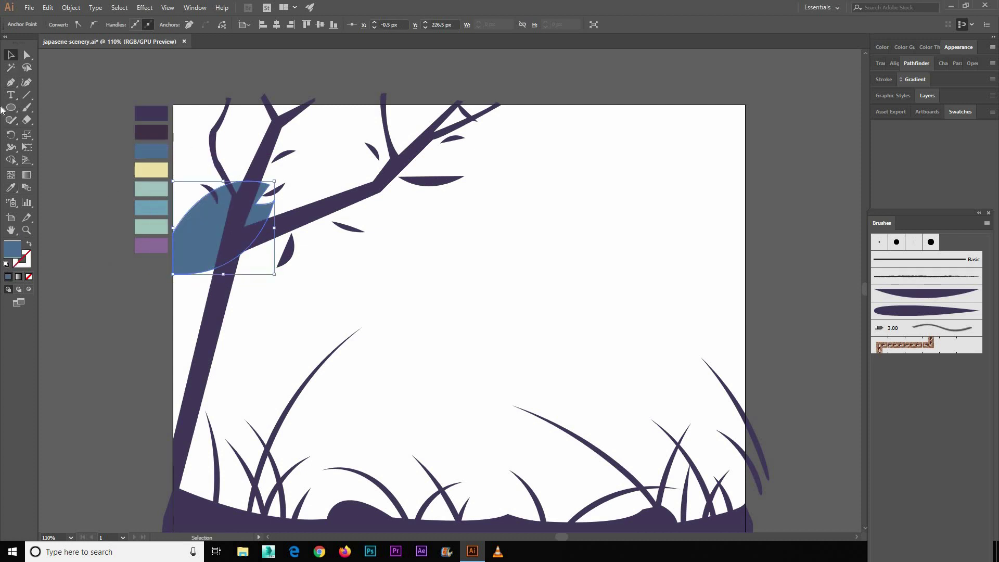
pyautogui.hotkey('ctrl', 'shift', 'a')
# Pen-draw a small leaf on the trunk and fill it dark purple.
pyautogui.press('p')
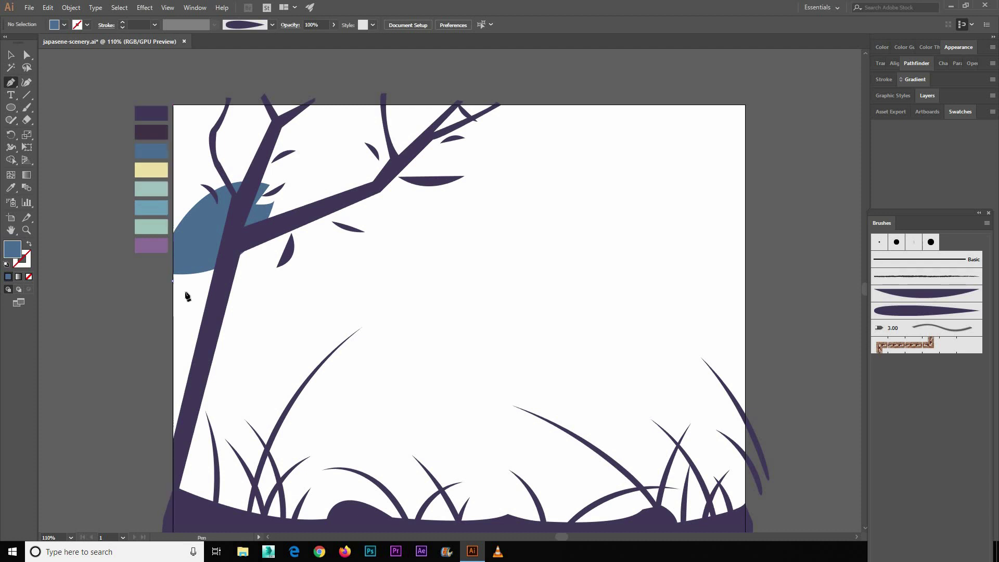
pyautogui.click(189, 296)
pyautogui.click(173, 280)
pyautogui.click(247, 270)
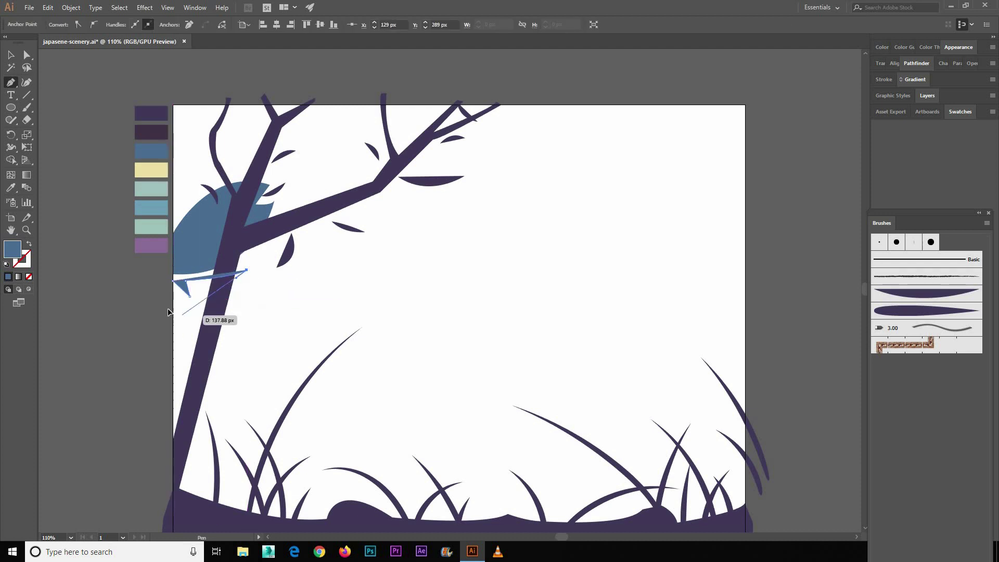
pyautogui.click(168, 313)
pyautogui.click(189, 296)
pyautogui.press('i')
pyautogui.click(150, 114)
# Check the new dark leaf by selecting and deselecting the tree group and the leaf path.
pyautogui.press('v')
pyautogui.hotkey('ctrl', 'shift', 'a')
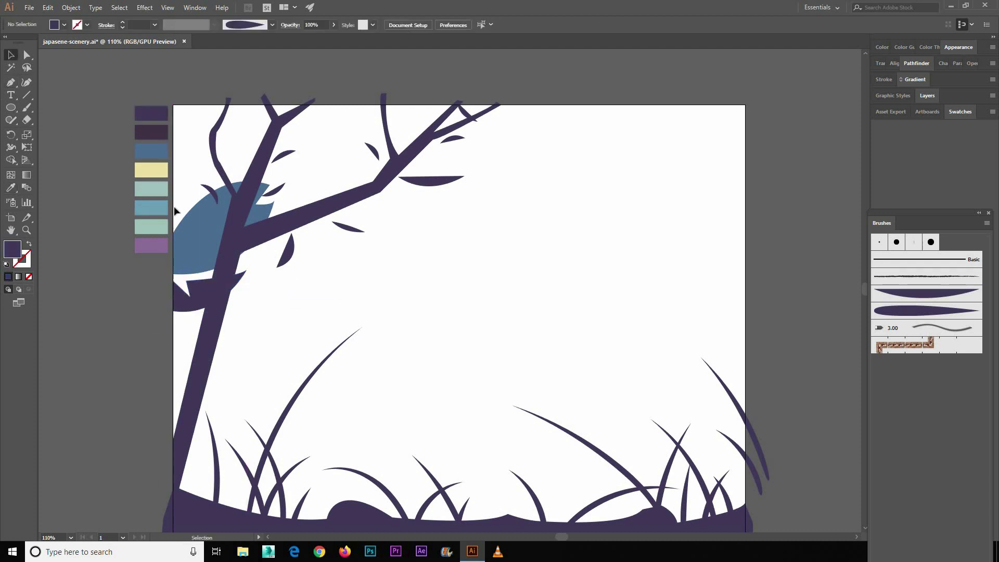
pyautogui.click(175, 211)
pyautogui.click(171, 281)
pyautogui.press('a')
pyautogui.click(181, 308)
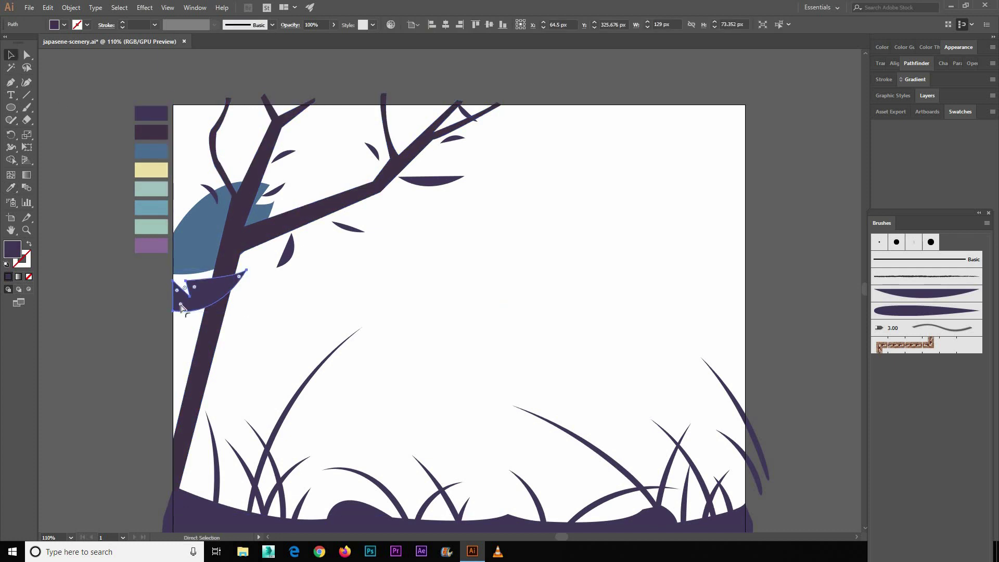
pyautogui.click(241, 361)
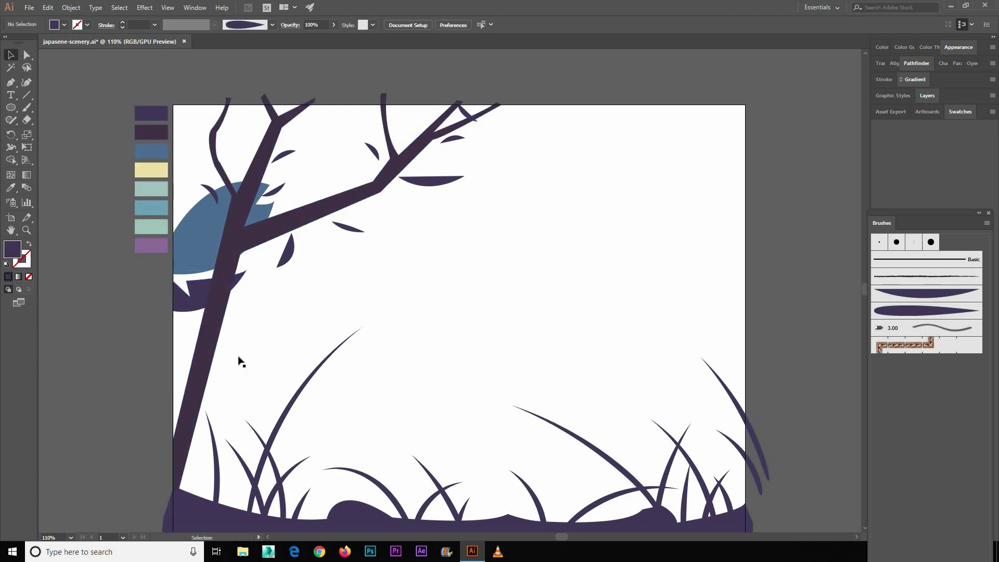
# Pen-trace a wavy foliage outline from the left edge along the branches to the top-left corner.
pyautogui.scroll(2, 320, 371)
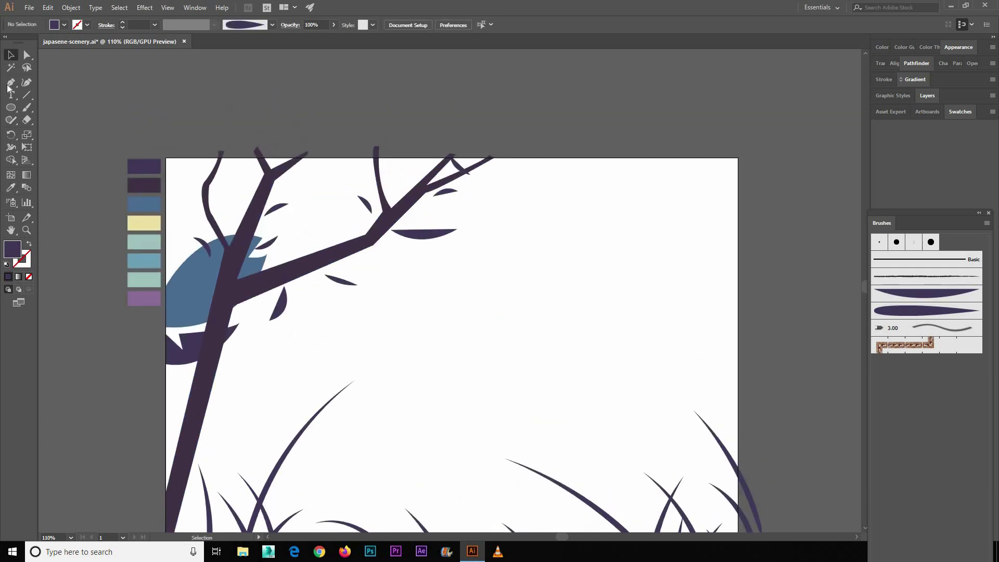
pyautogui.click(9, 84)
pyautogui.click(166, 241)
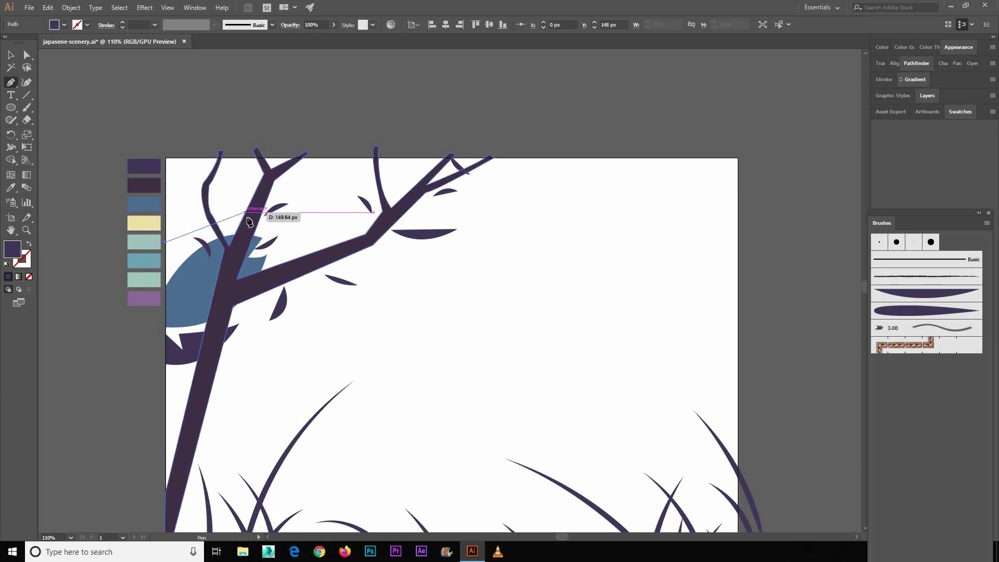
pyautogui.moveTo(245, 215)
pyautogui.mouseDown()
pyautogui.moveTo(303, 230)
pyautogui.moveTo(346, 207)
pyautogui.mouseUp()
pyautogui.click(338, 207)
pyautogui.click(355, 189)
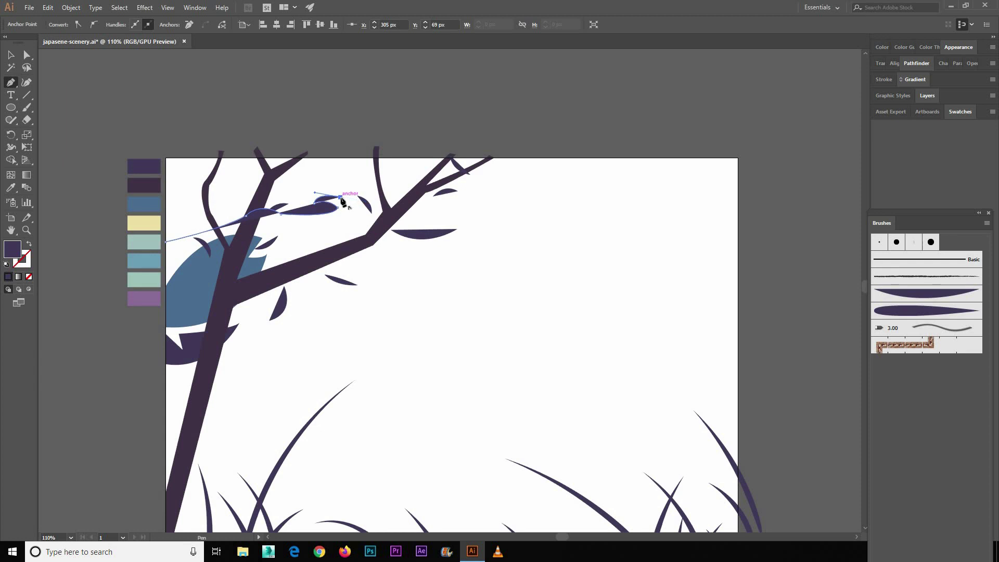
pyautogui.click(405, 196)
pyautogui.moveTo(406, 199); pyautogui.dragTo(434, 189)
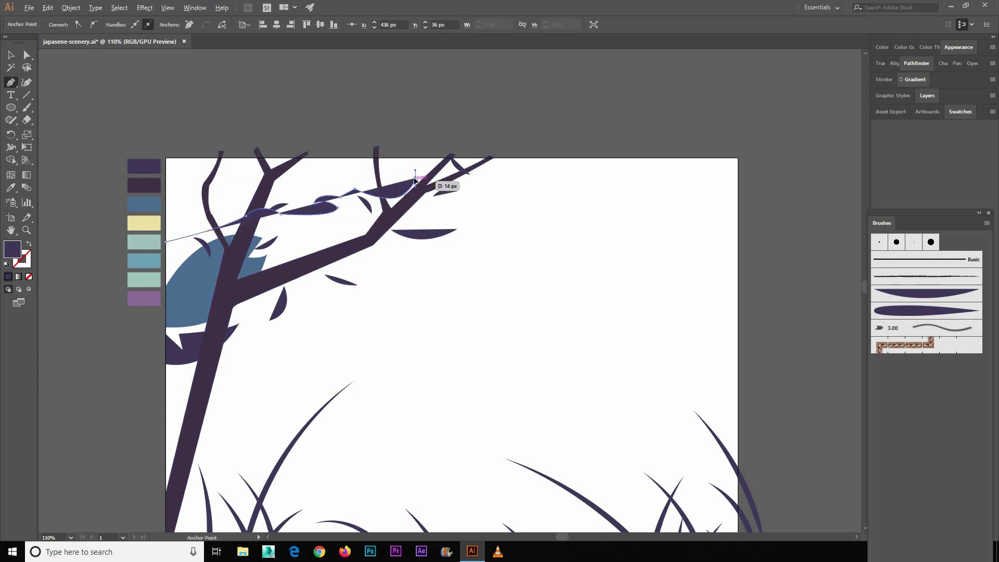
pyautogui.click(401, 185)
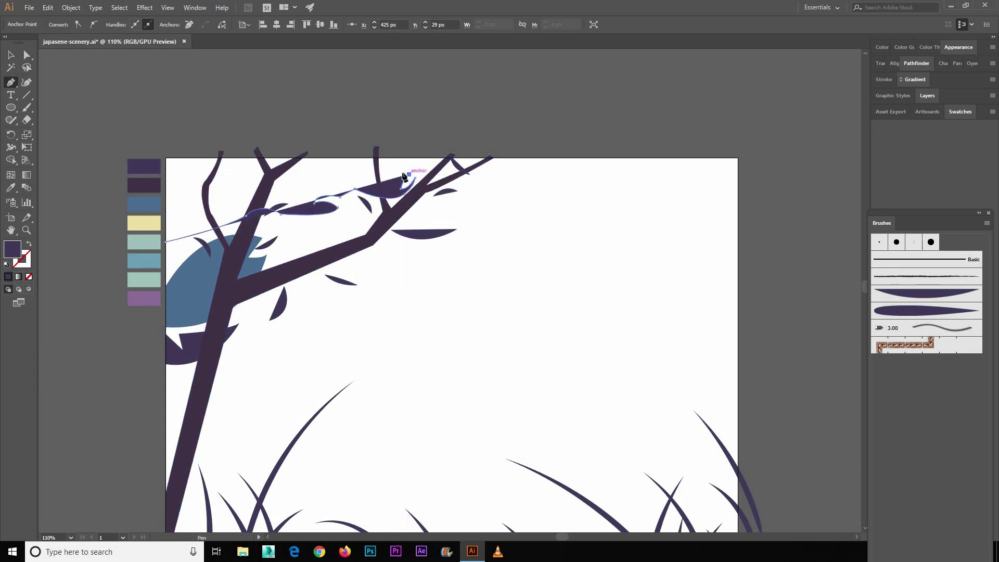
pyautogui.click(483, 153)
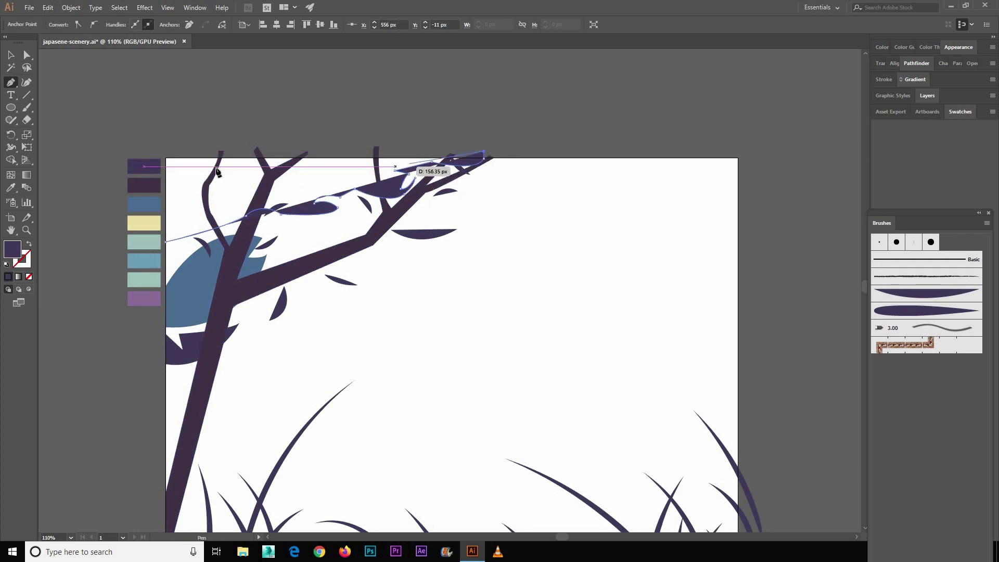
pyautogui.click(165, 151)
# Fill the foliage shape with the sampled blue and send it backward behind the branches.
pyautogui.press('i')
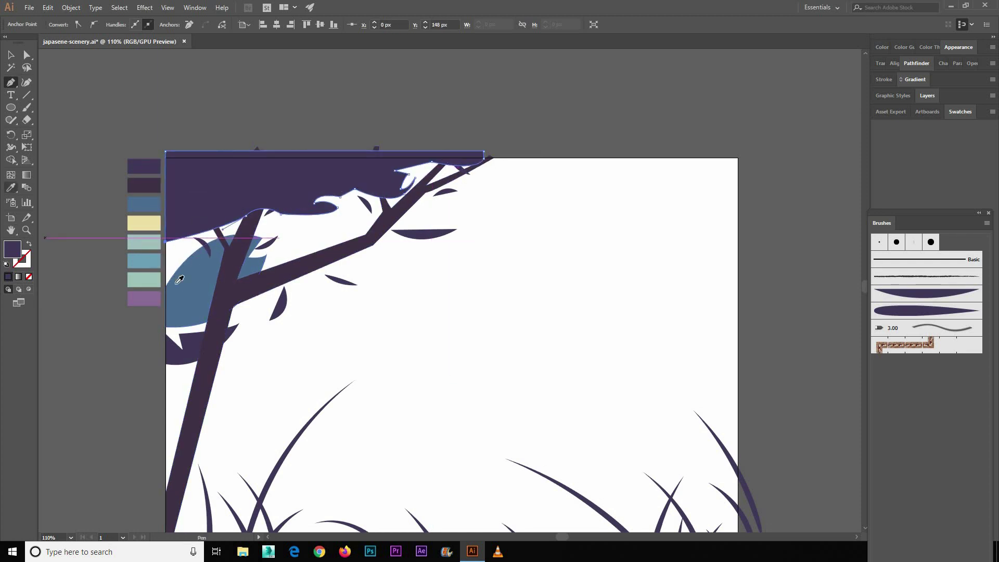
pyautogui.click(179, 279)
pyautogui.keyDown('ctrl'); pyautogui.click(73, 96); pyautogui.keyUp('ctrl')
pyautogui.press('p')
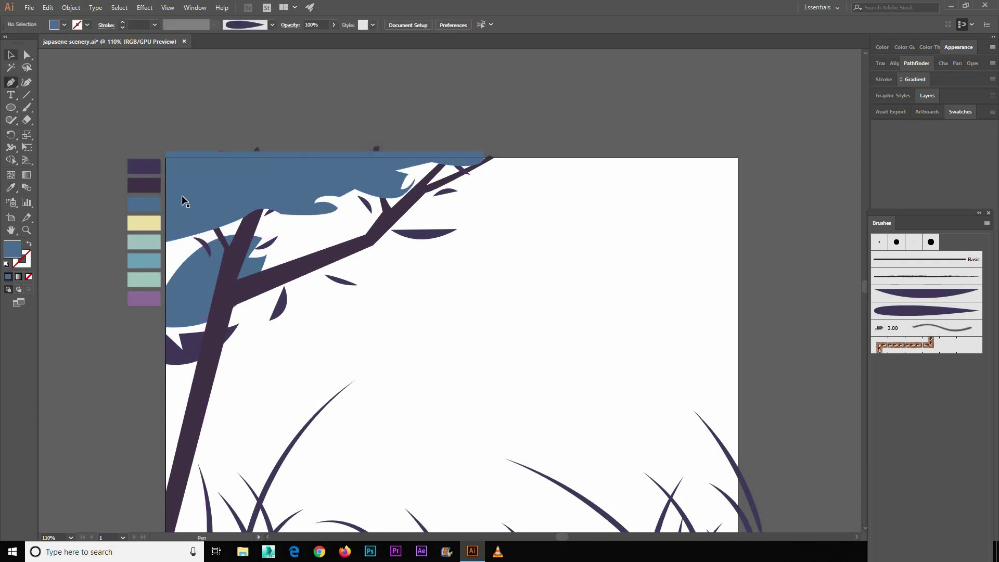
pyautogui.press('v')
pyautogui.click(183, 200)
pyautogui.hotkey('ctrl', 'shift', '[')
pyautogui.hotkey('ctrl', 'shift', 'a')
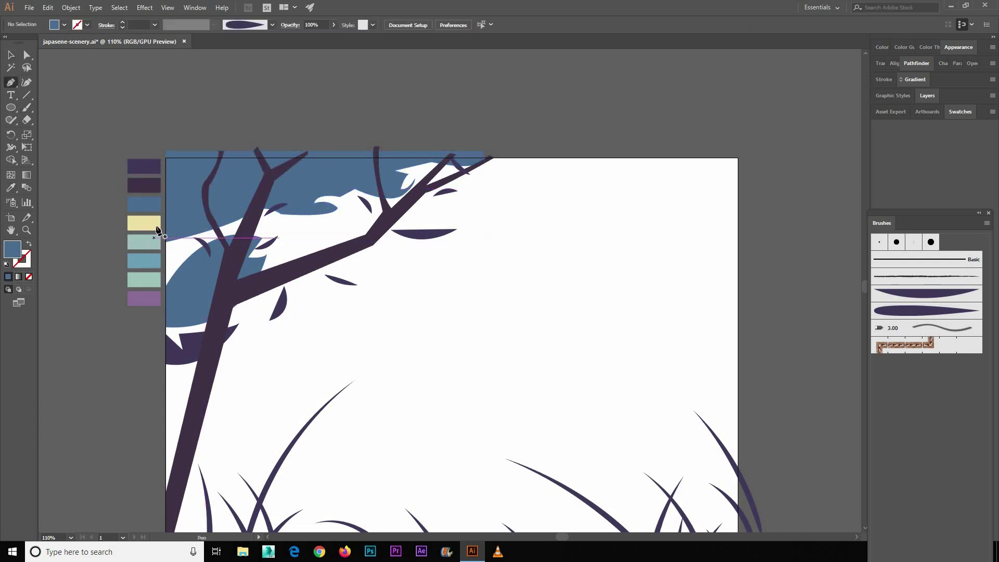
# Pen-draw a foliage shape at the left edge and fill it from the dark purple swatch.
pyautogui.click(165, 193)
pyautogui.moveTo(180, 208); pyautogui.dragTo(180, 211)
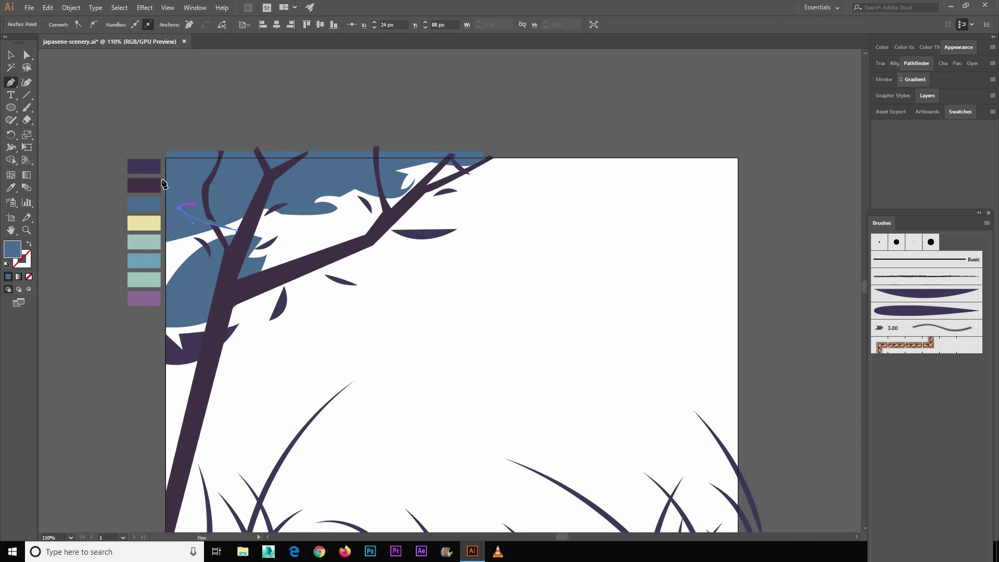
pyautogui.moveTo(161, 178); pyautogui.dragTo(188, 186)
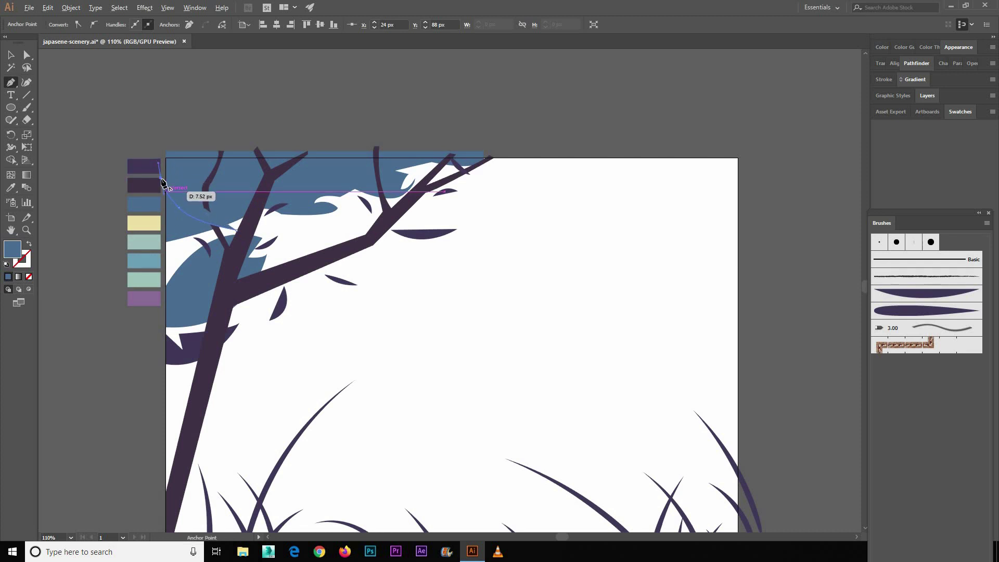
pyautogui.click(198, 202)
pyautogui.click(241, 229)
pyautogui.press('i')
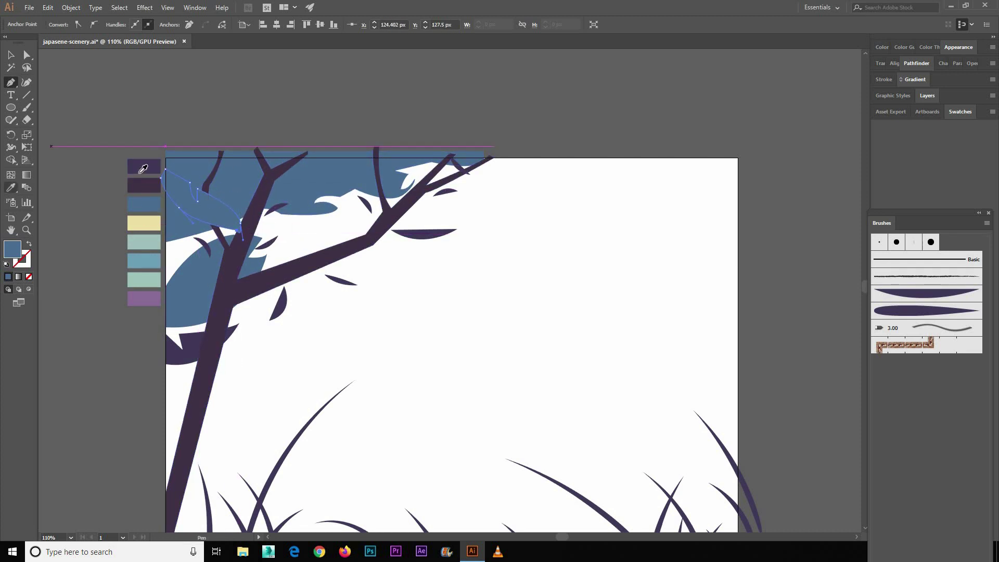
pyautogui.click(143, 168)
pyautogui.press('v')
pyautogui.click(117, 98)
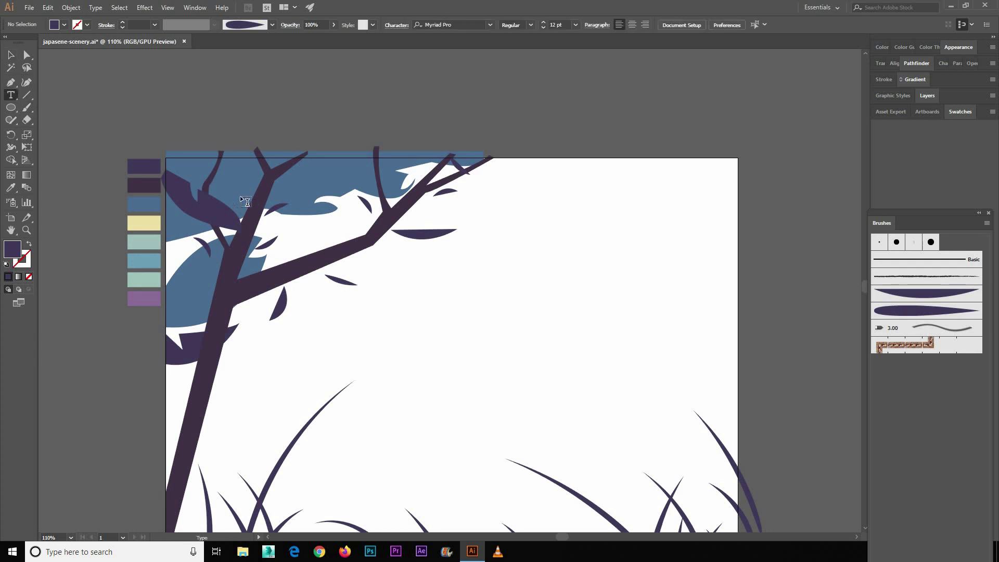
# Pen-trace the upper edge of a second dark purple shape along the artboard top.
pyautogui.press('p')
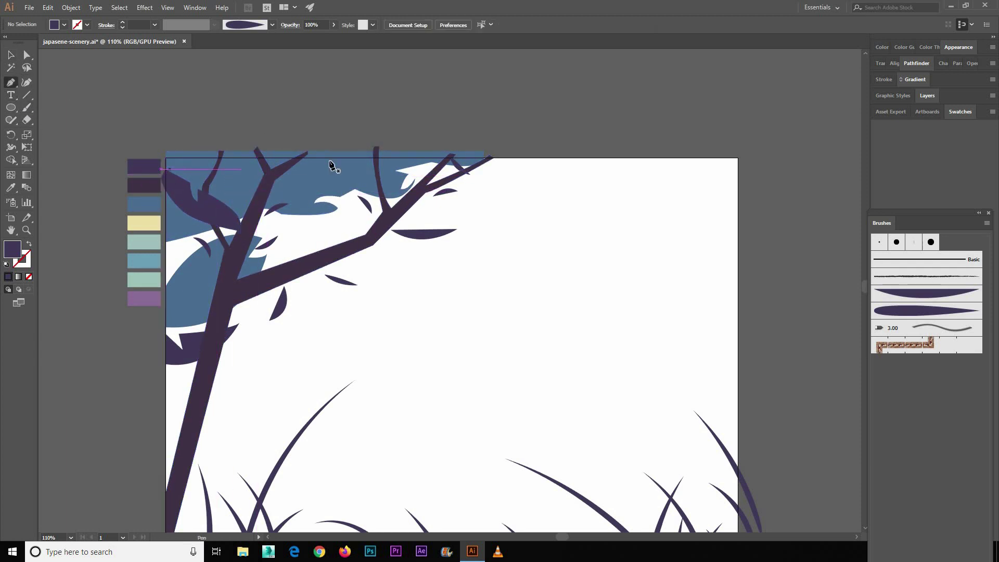
pyautogui.click(272, 185)
pyautogui.click(295, 208)
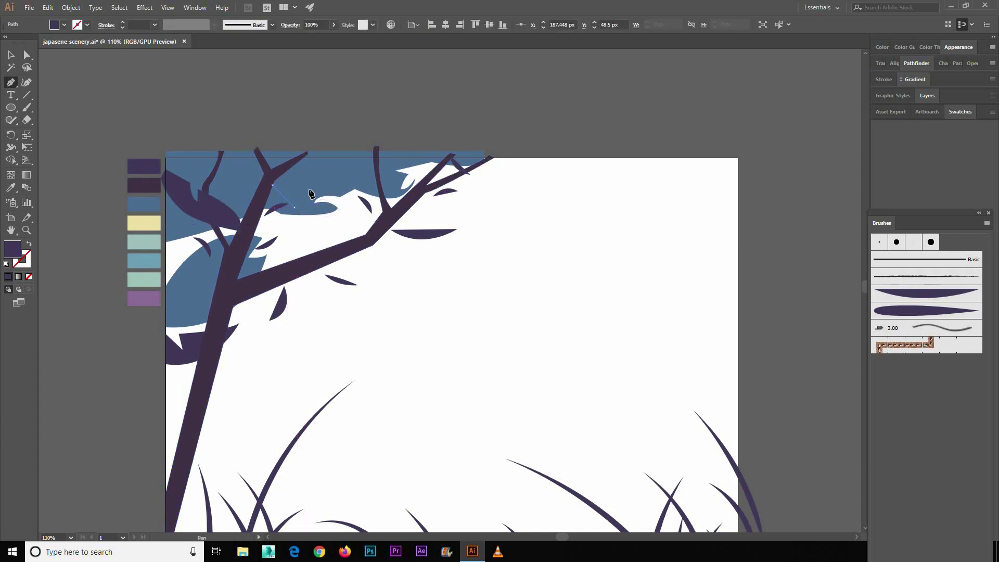
pyautogui.click(309, 189)
pyautogui.moveTo(424, 143); pyautogui.dragTo(430, 122)
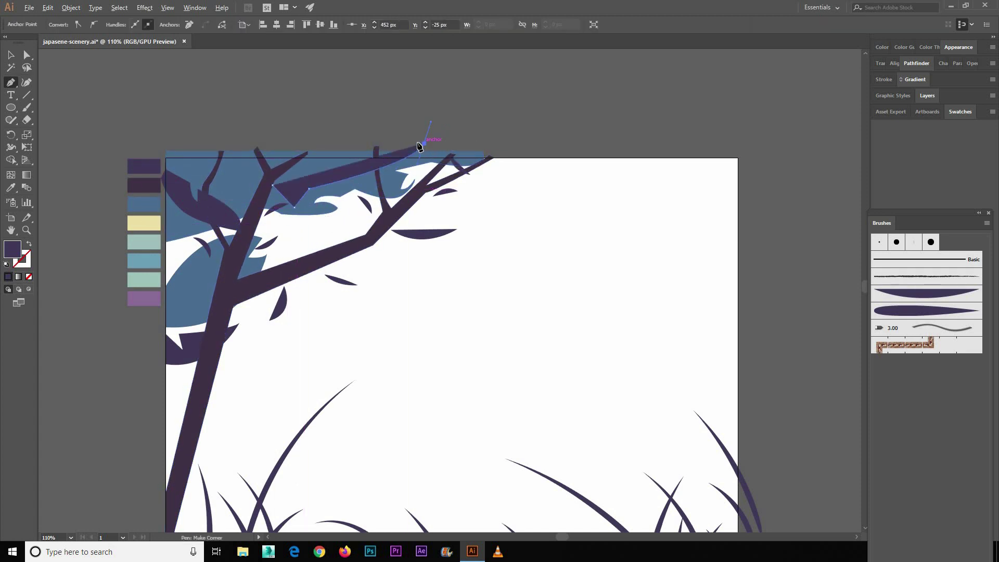
pyautogui.click(361, 169)
pyautogui.click(374, 158)
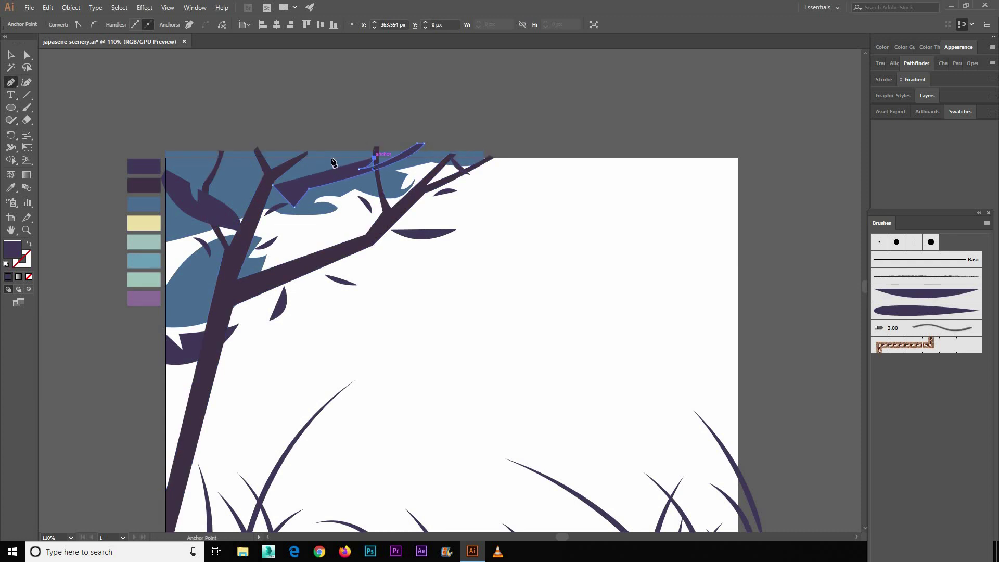
pyautogui.click(330, 157)
pyautogui.click(320, 151)
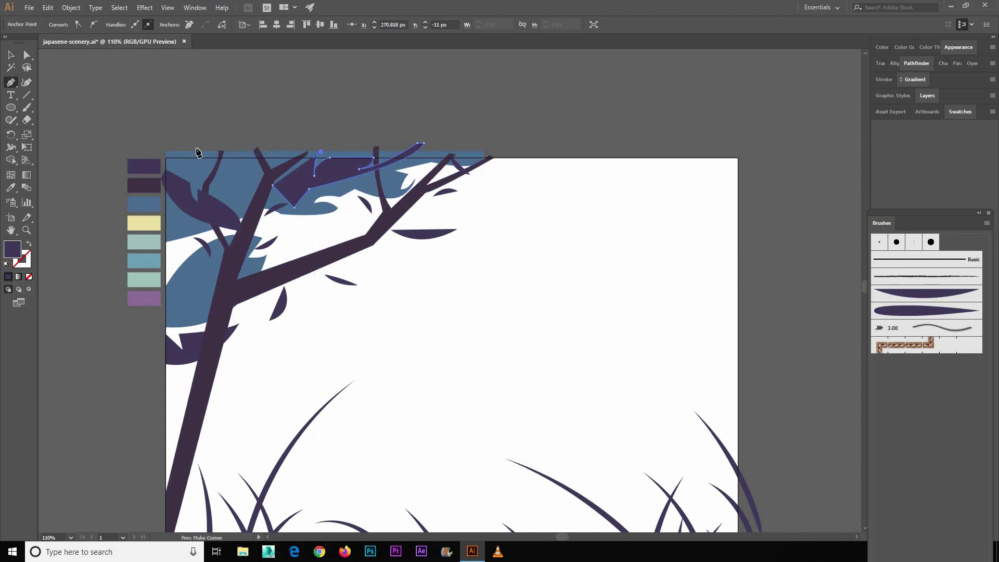
# Close the dark top shape along its lower edge and send it behind the branches.
pyautogui.click(166, 172)
pyautogui.click(239, 192)
pyautogui.click(272, 184)
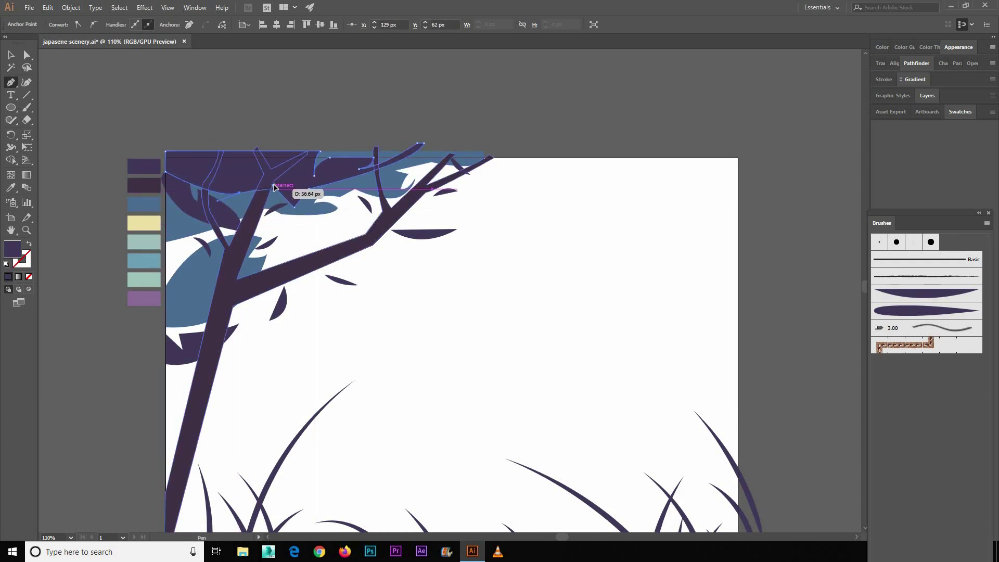
pyautogui.click(294, 207)
pyautogui.click(309, 188)
pyautogui.press('v')
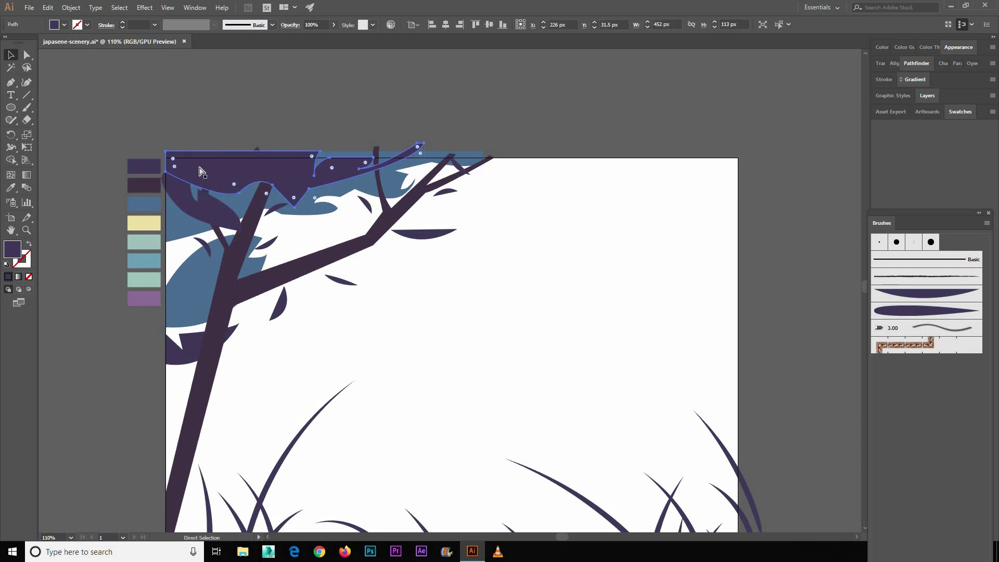
pyautogui.hotkey('ctrl', '[')
pyautogui.click(167, 144)
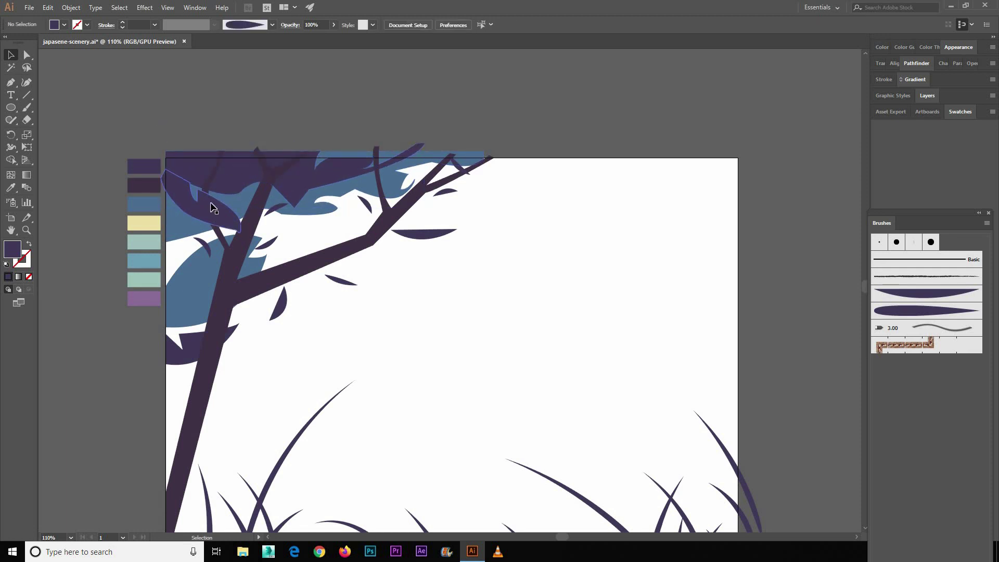
# Draw a small purple-filled rectangle off the artboard.
pyautogui.click(12, 110)
pyautogui.click(45, 105)
pyautogui.moveTo(112, 106); pyautogui.dragTo(118, 112)
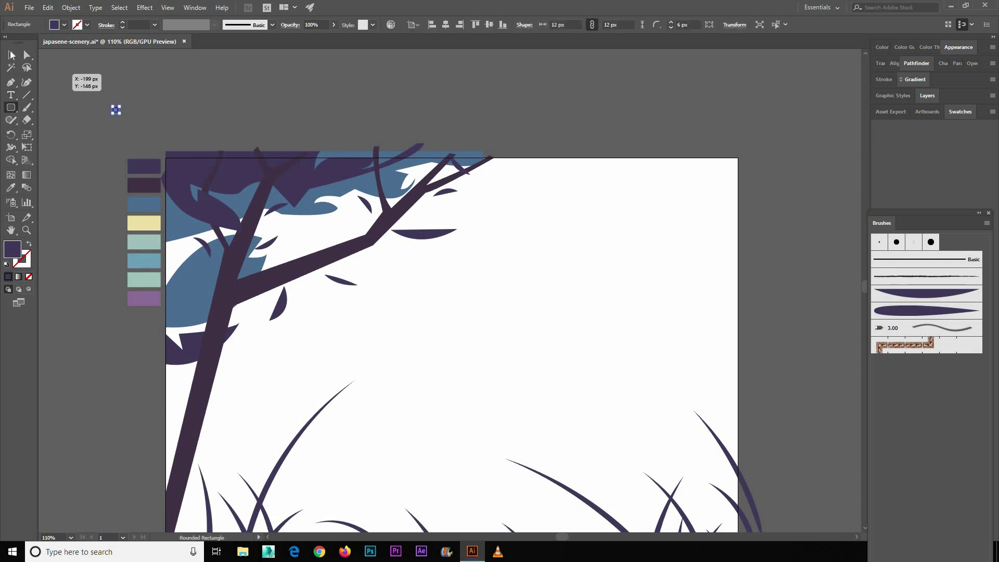
pyautogui.press('i')
pyautogui.click(144, 298)
pyautogui.press('v')
# Save the purple and a lighter purple as new swatches.
pyautogui.hotkey('ctrl', 'F9')
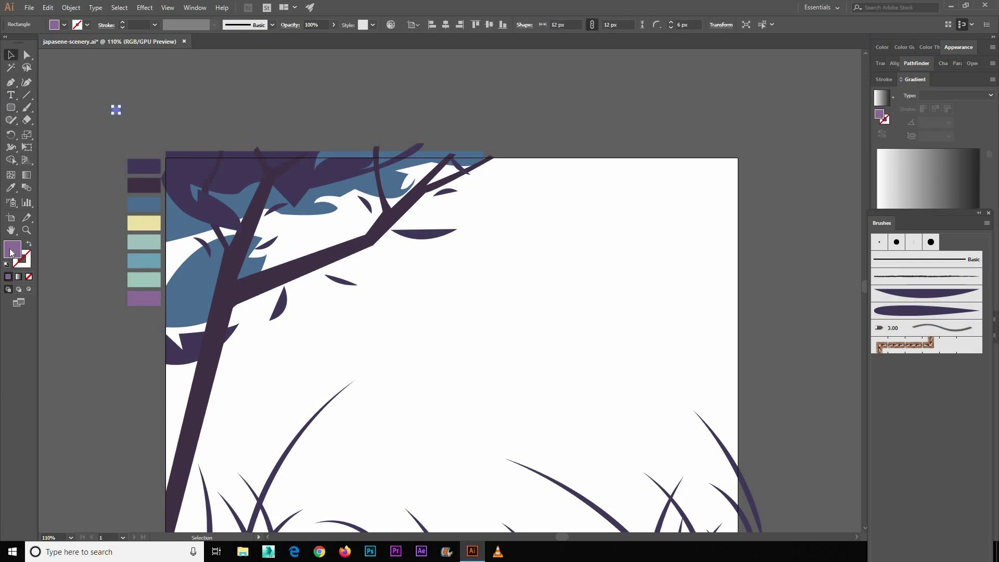
pyautogui.click(989, 213)
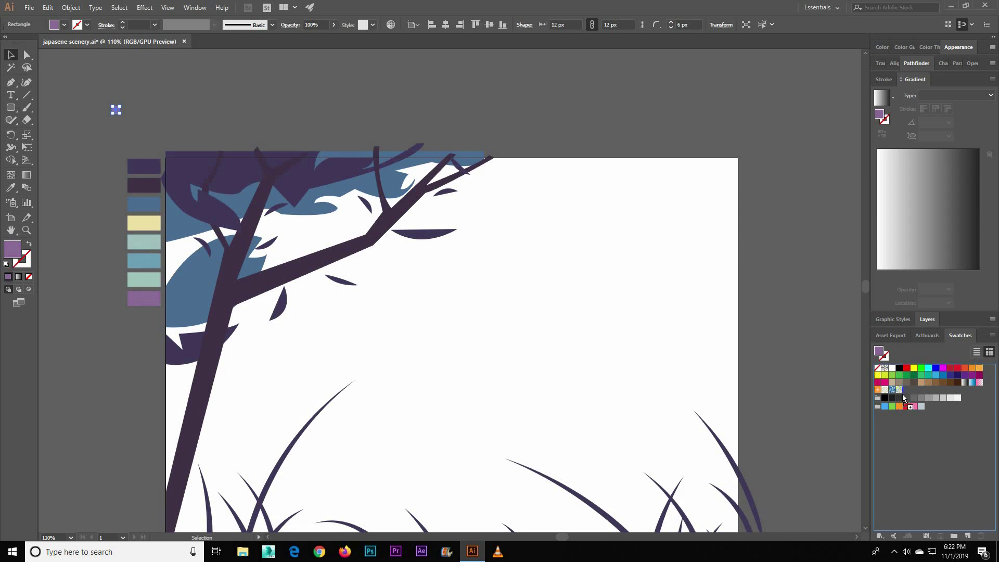
pyautogui.moveTo(904, 399); pyautogui.dragTo(905, 398)
pyautogui.doubleClick(878, 352)
pyautogui.click(910, 237)
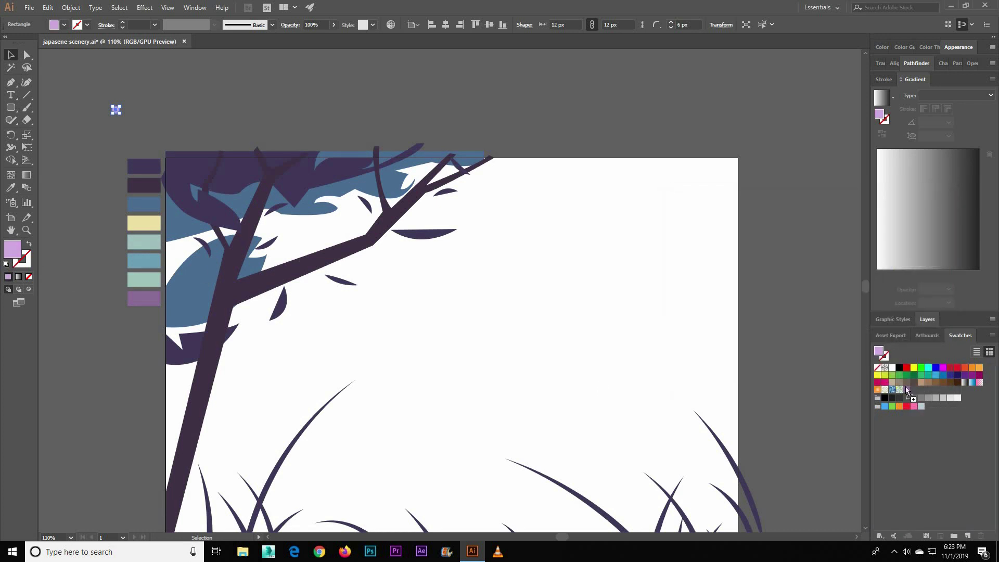
pyautogui.moveTo(879, 352); pyautogui.dragTo(915, 389)
# Set a radial light-to-dark purple gradient and draw a small circle with it.
pyautogui.press('.')
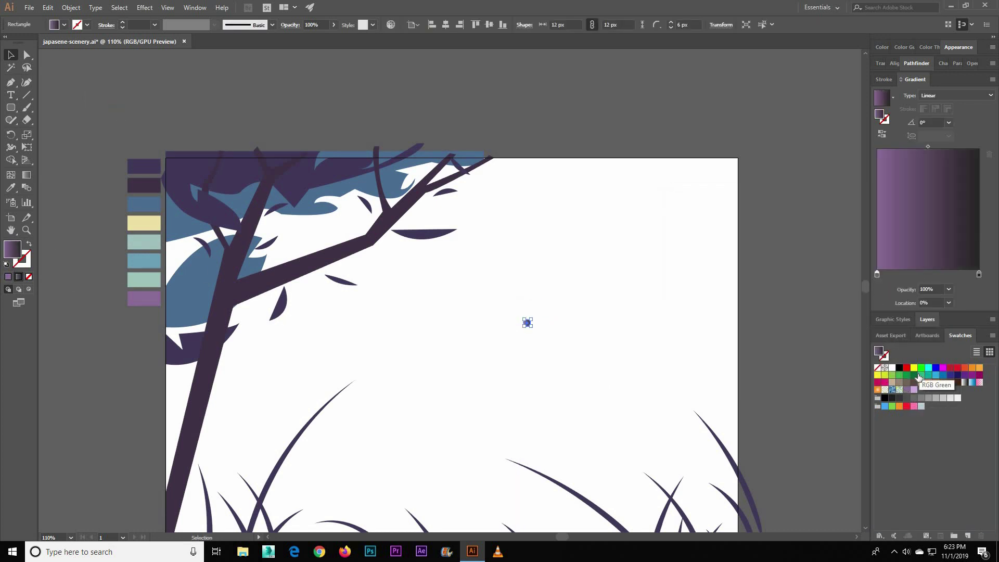
pyautogui.moveTo(978, 282); pyautogui.dragTo(979, 275)
pyautogui.click(558, 317)
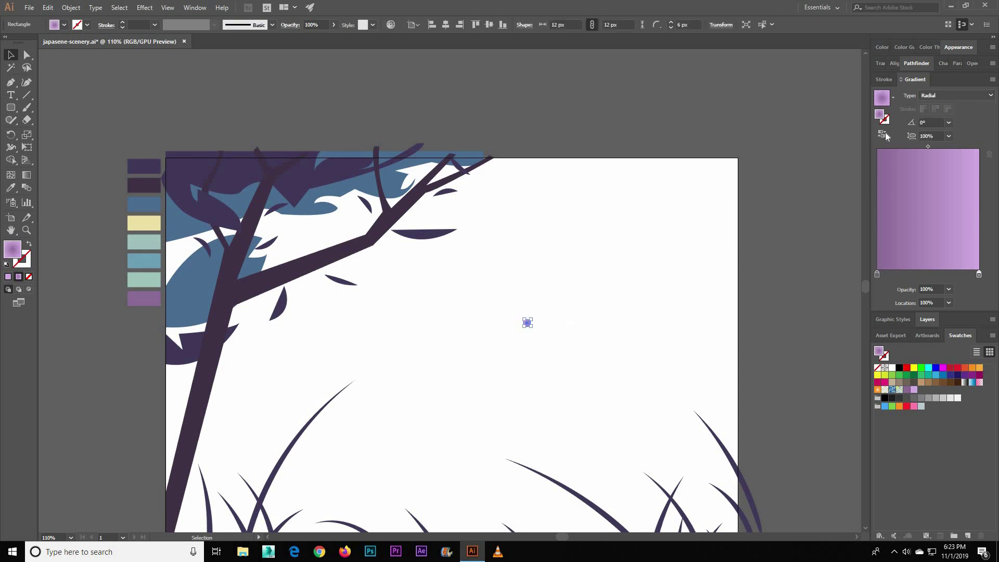
pyautogui.moveTo(422, 341); pyautogui.dragTo(424, 319)
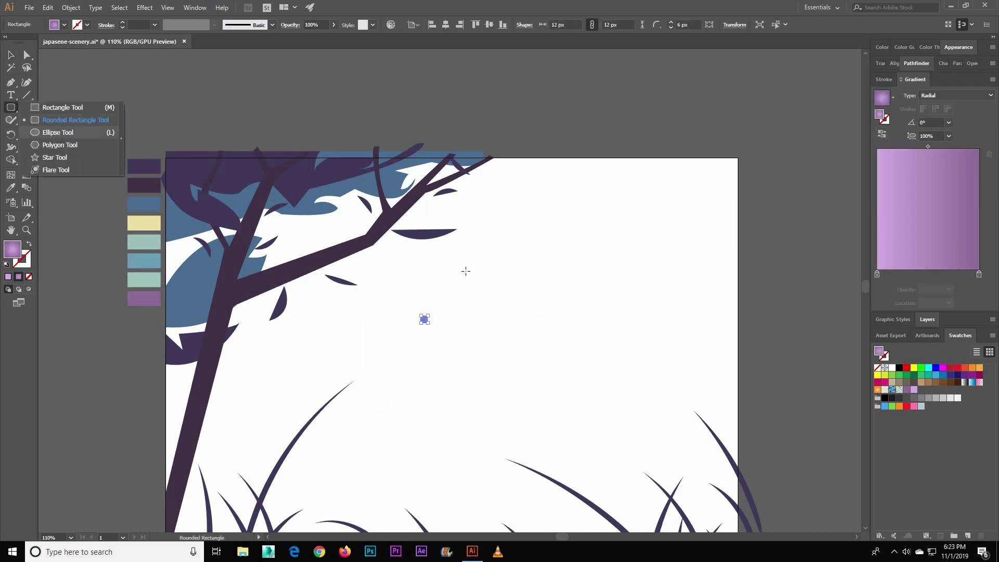
pyautogui.moveTo(11, 108); pyautogui.dragTo(45, 132)
# Move the gradient circle below the tree branches.
pyautogui.click(11, 55)
pyautogui.moveTo(513, 279); pyautogui.dragTo(357, 322)
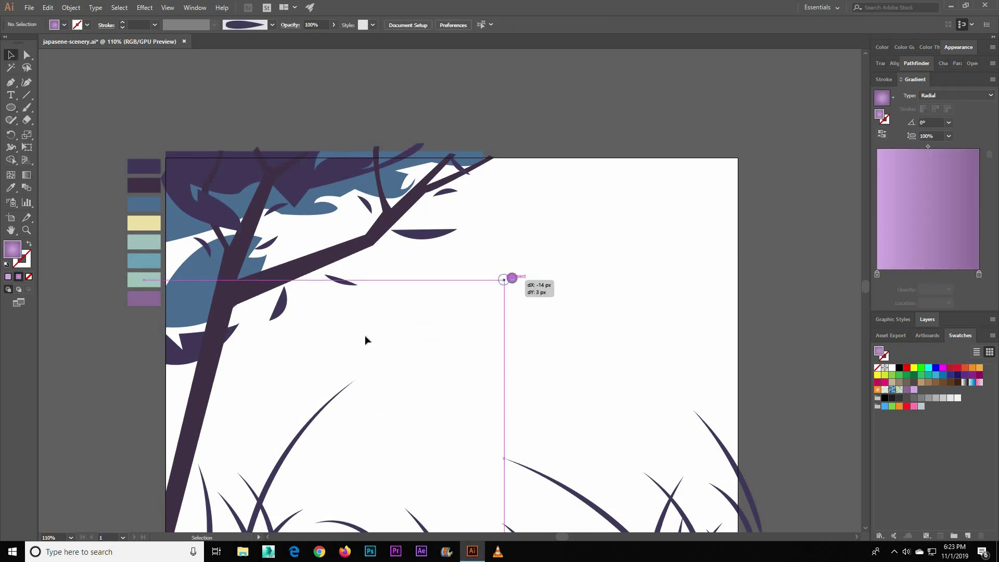
pyautogui.click(333, 364)
pyautogui.click(271, 25)
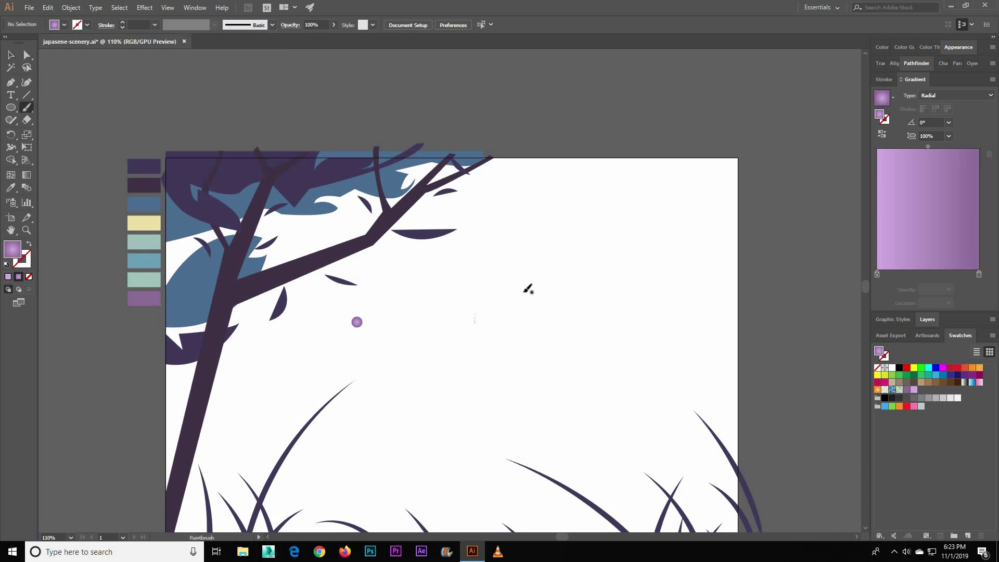
pyautogui.press('p')
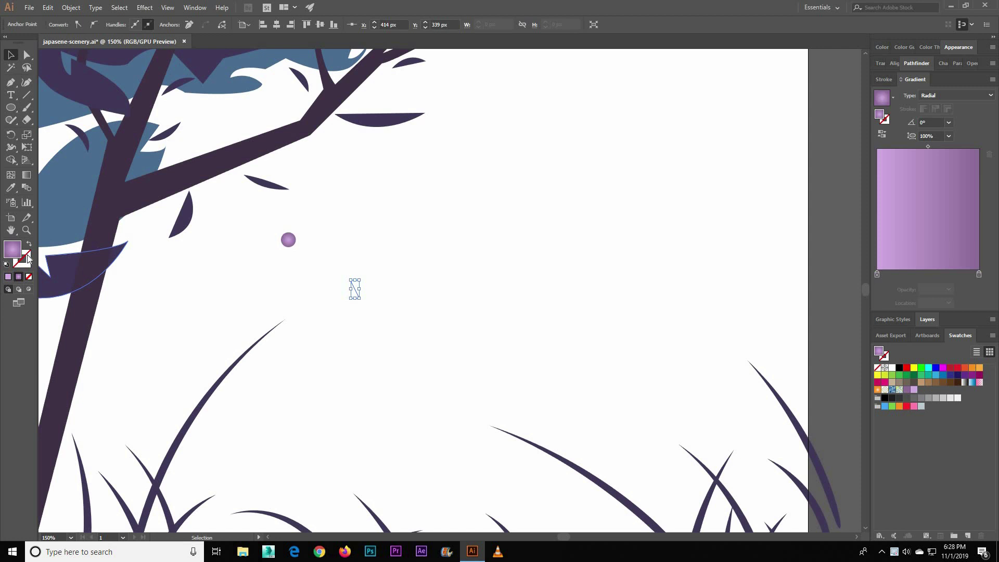
# Give the small path a purple stroke and fan out rotated copies at -20°, repeating with Ctrl+D.
pyautogui.doubleClick(28, 259)
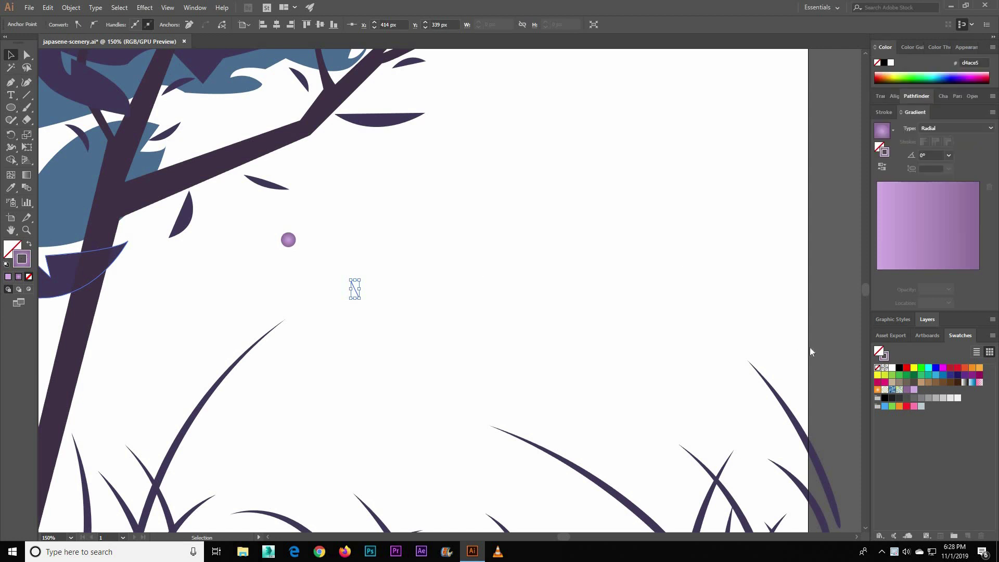
pyautogui.press('Return')
pyautogui.click(355, 289)
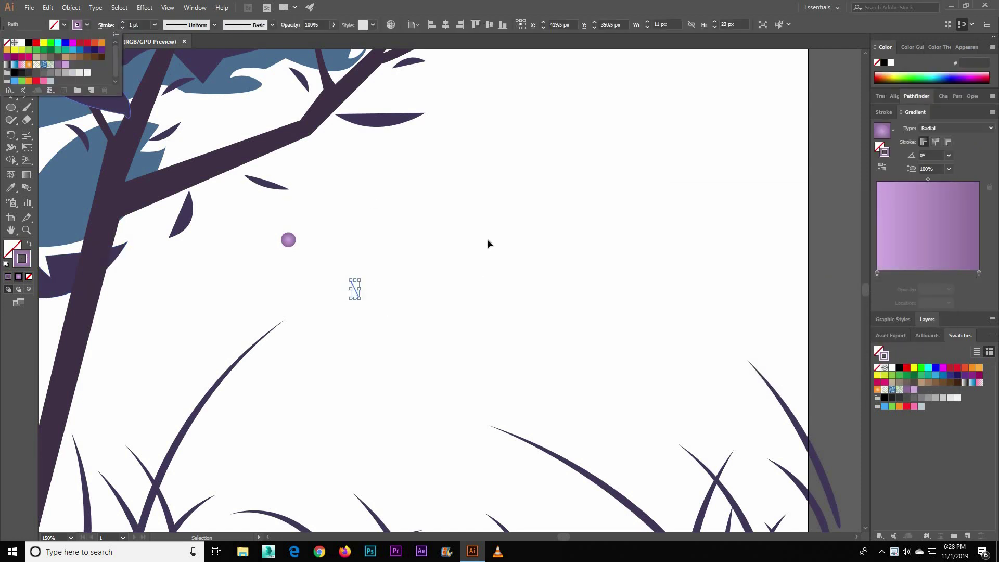
pyautogui.keyDown('alt'); pyautogui.click(366, 300); pyautogui.keyUp('alt')
pyautogui.click(437, 291)
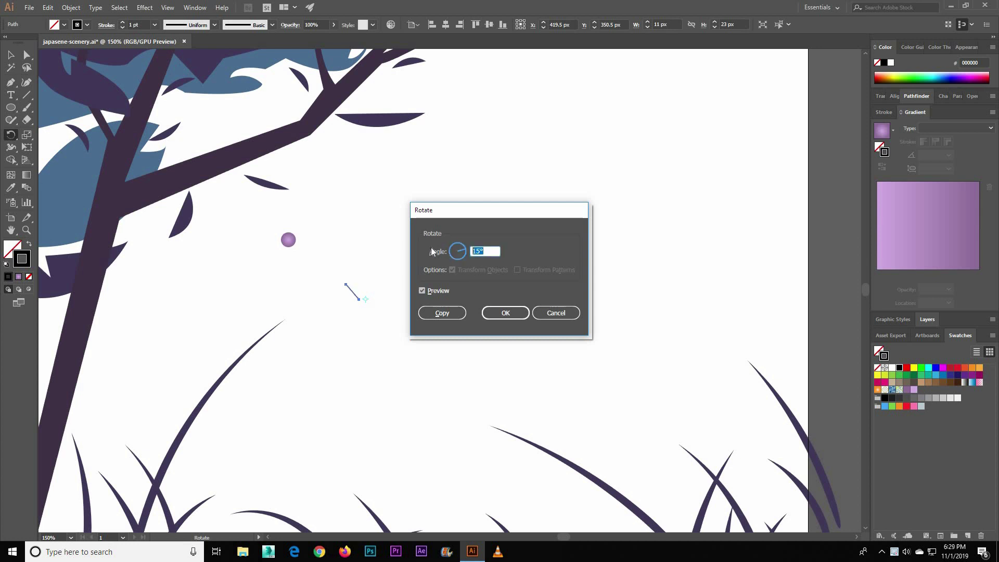
pyautogui.press('BackSpace')
pyautogui.write('-20')
pyautogui.click(442, 312)
pyautogui.hotkey('ctrl', 'd')
pyautogui.hotkey('ctrl', 'd')
pyautogui.hotkey('ctrl', 'd')
pyautogui.press('v')
pyautogui.click(387, 314)
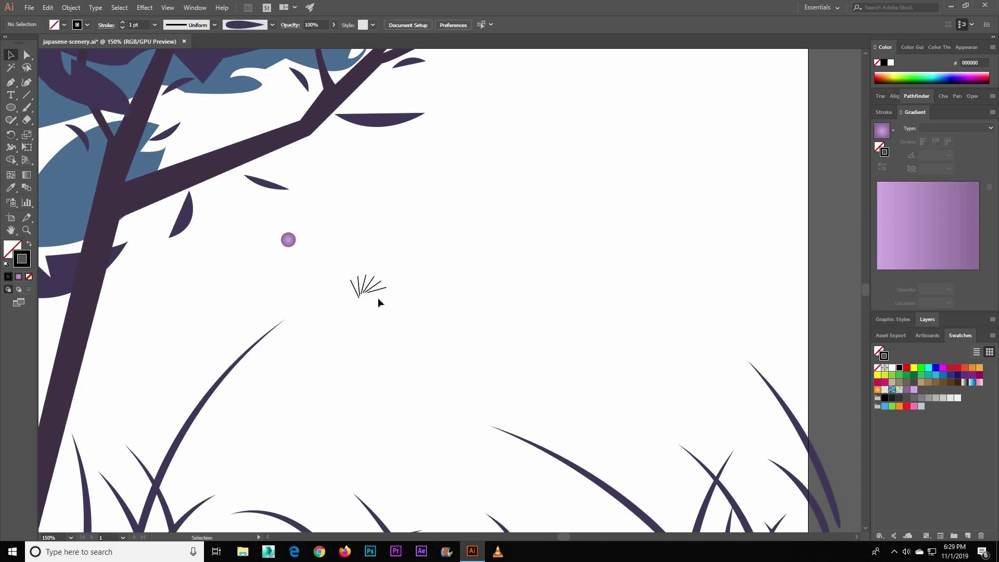
# Adjust individual fan strokes, shifting and nudging them into place.
pyautogui.doubleClick(375, 292)
pyautogui.doubleClick(389, 315)
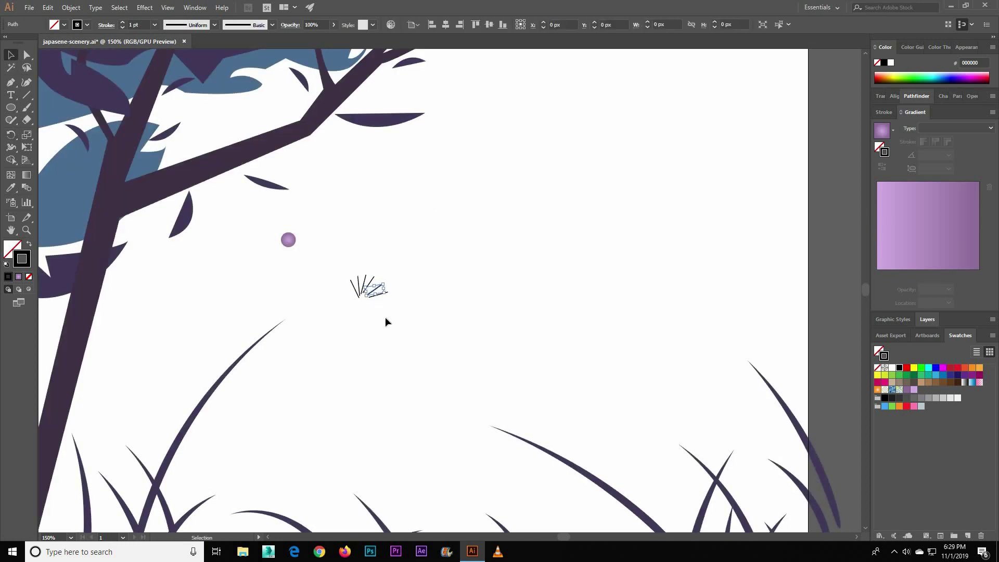
pyautogui.moveTo(359, 287); pyautogui.dragTo(339, 287)
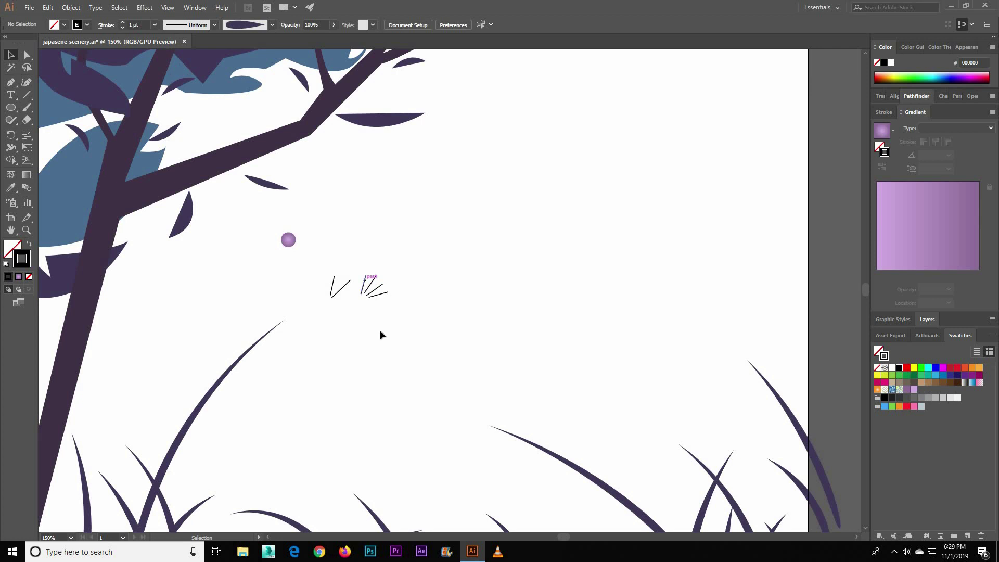
pyautogui.click(341, 289)
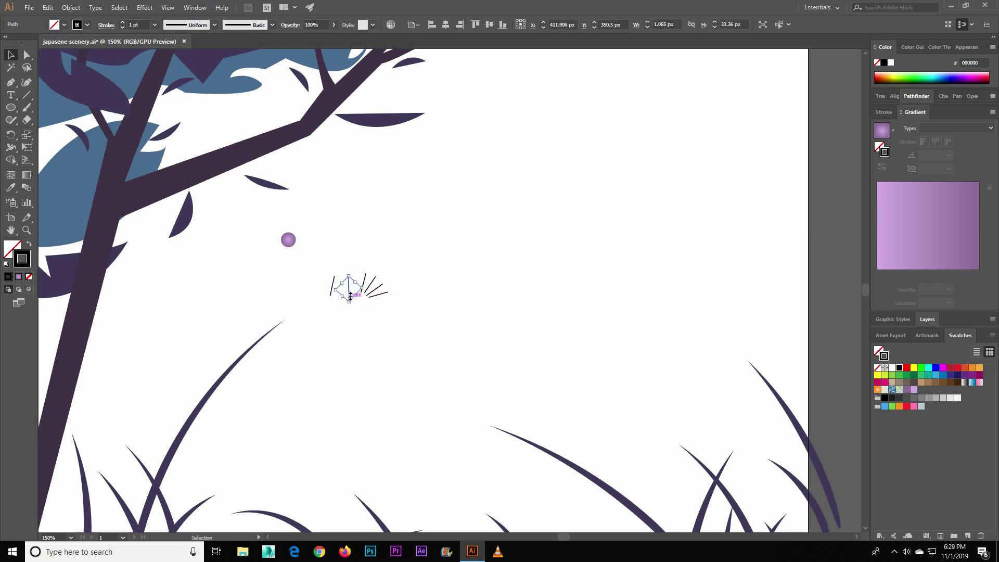
pyautogui.moveTo(351, 297); pyautogui.dragTo(355, 314)
pyautogui.click(333, 291)
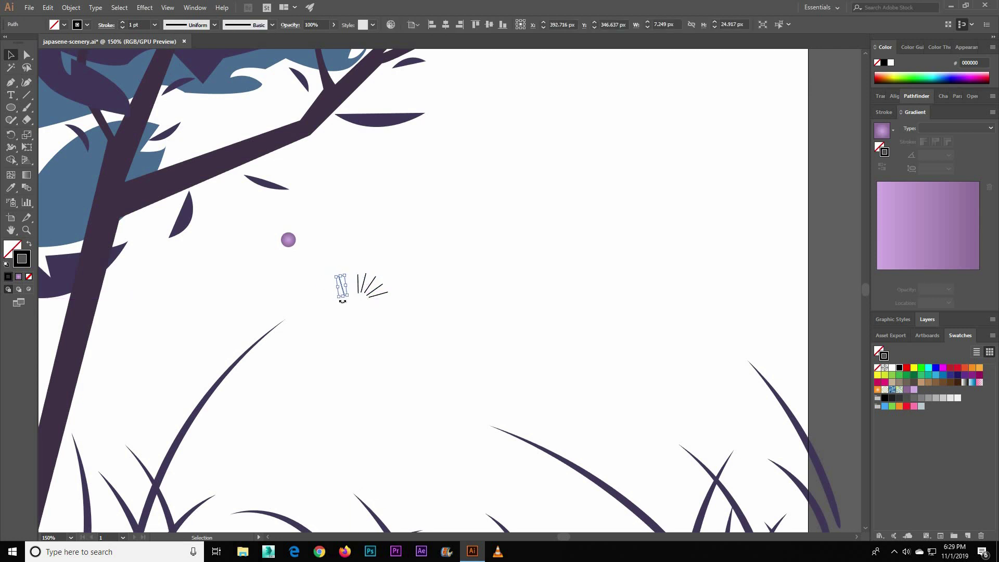
pyautogui.click(347, 318)
# Select all the fan strokes and move them onto the tree branch.
pyautogui.moveTo(341, 268); pyautogui.dragTo(408, 330)
pyautogui.click(288, 276)
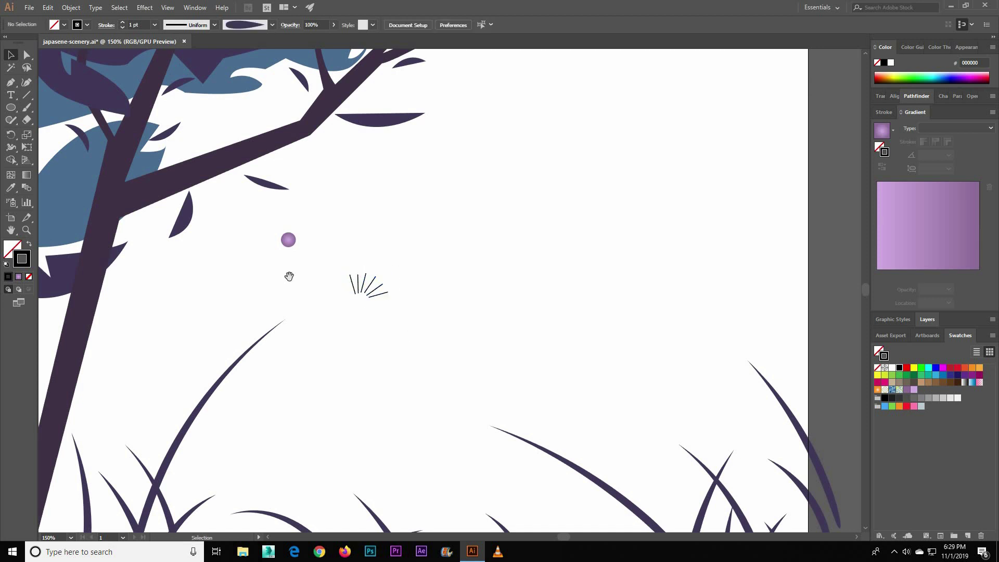
pyautogui.moveTo(288, 277); pyautogui.dragTo(354, 321)
pyautogui.moveTo(446, 319); pyautogui.dragTo(262, 194)
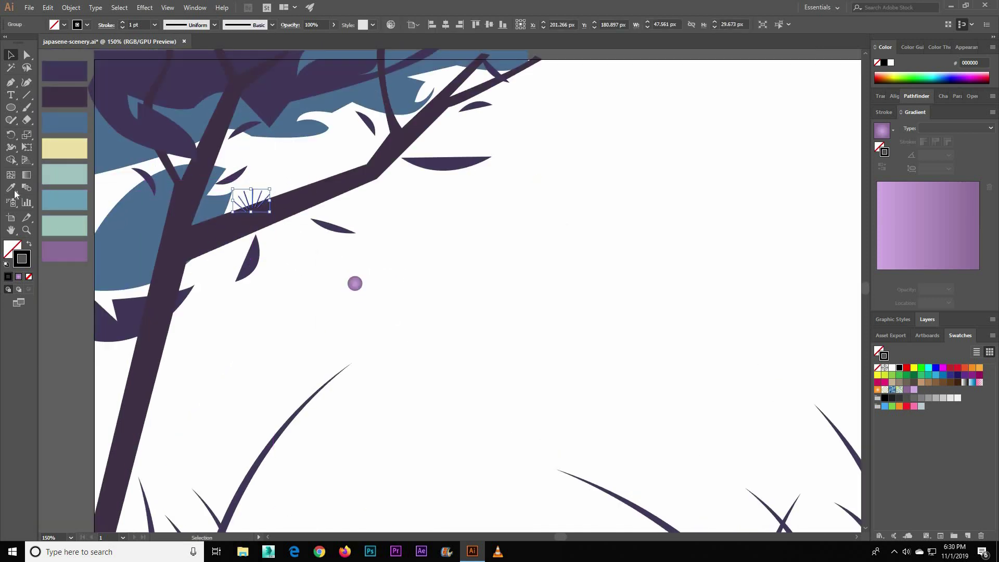
# Shrink the purple gradient circle and place it on a stem tip.
pyautogui.click(433, 333)
pyautogui.click(355, 283)
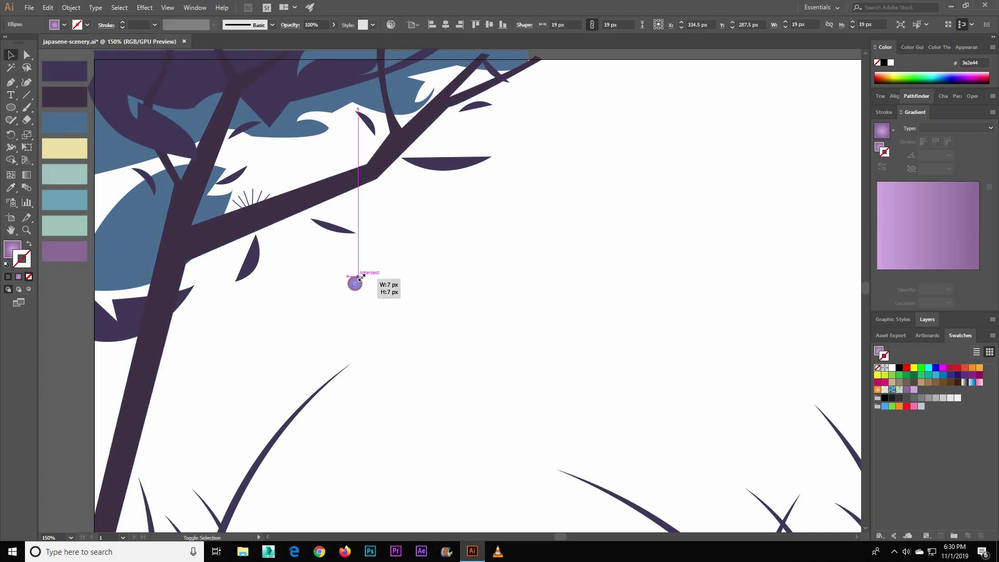
pyautogui.moveTo(372, 303); pyautogui.dragTo(279, 196)
pyautogui.rightClick(279, 196)
pyautogui.click(368, 230)
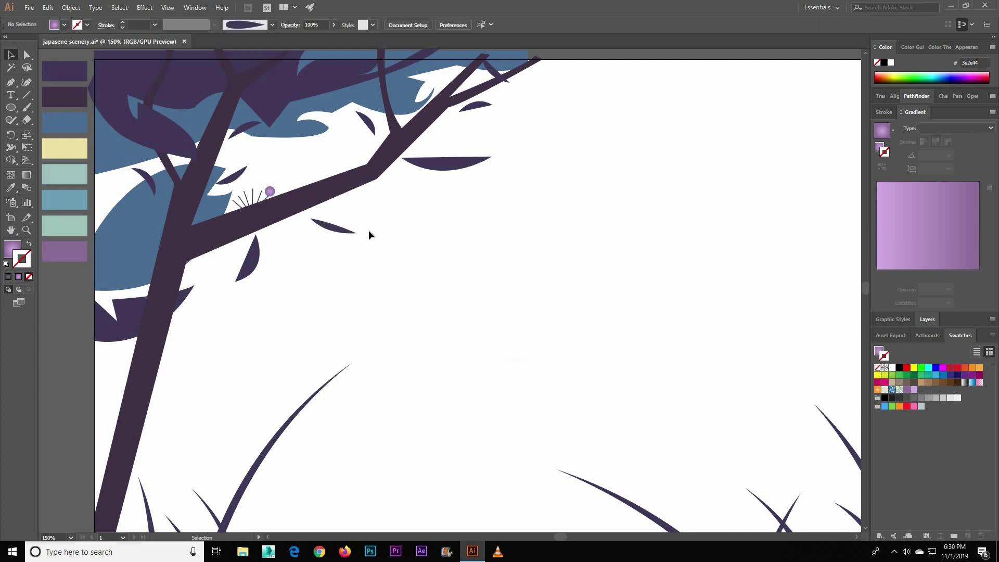
# Copy the purple bud onto the other stem tips of the sprig.
pyautogui.hotkey('ctrl', '+')
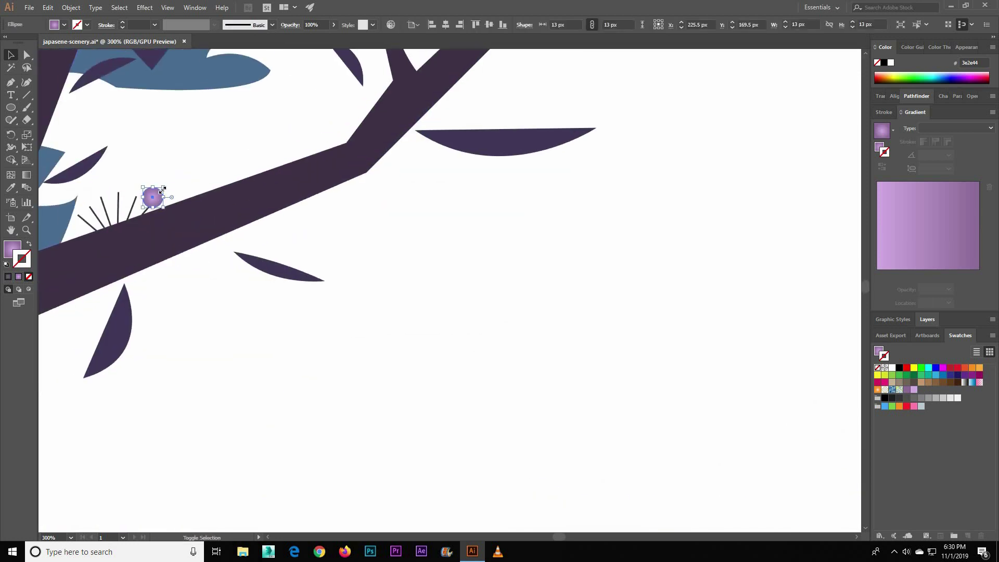
pyautogui.moveTo(179, 166); pyautogui.dragTo(453, 208)
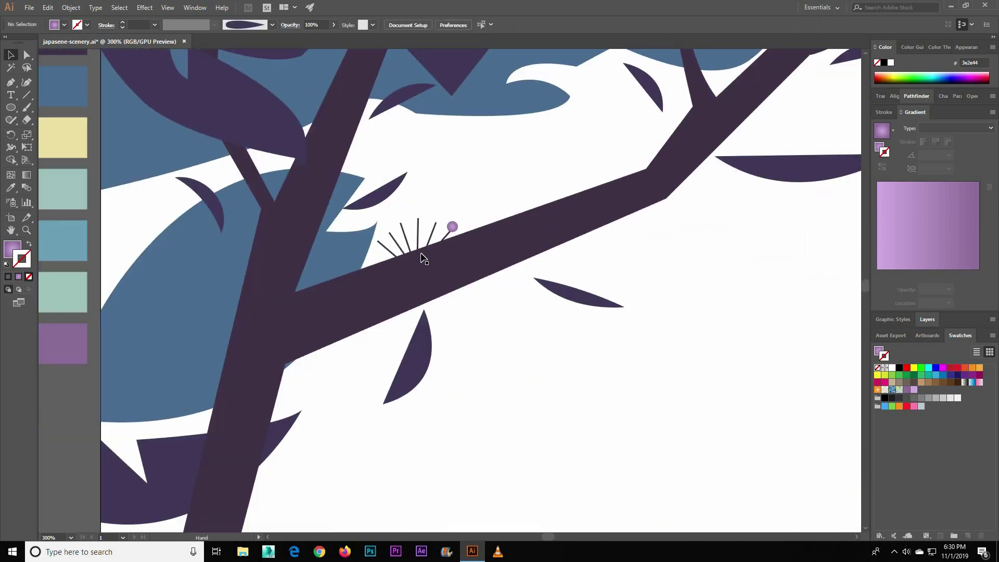
pyautogui.moveTo(416, 253)
pyautogui.mouseDown()
pyautogui.moveTo(383, 244)
pyautogui.moveTo(353, 254)
pyautogui.mouseUp()
pyautogui.click(570, 411)
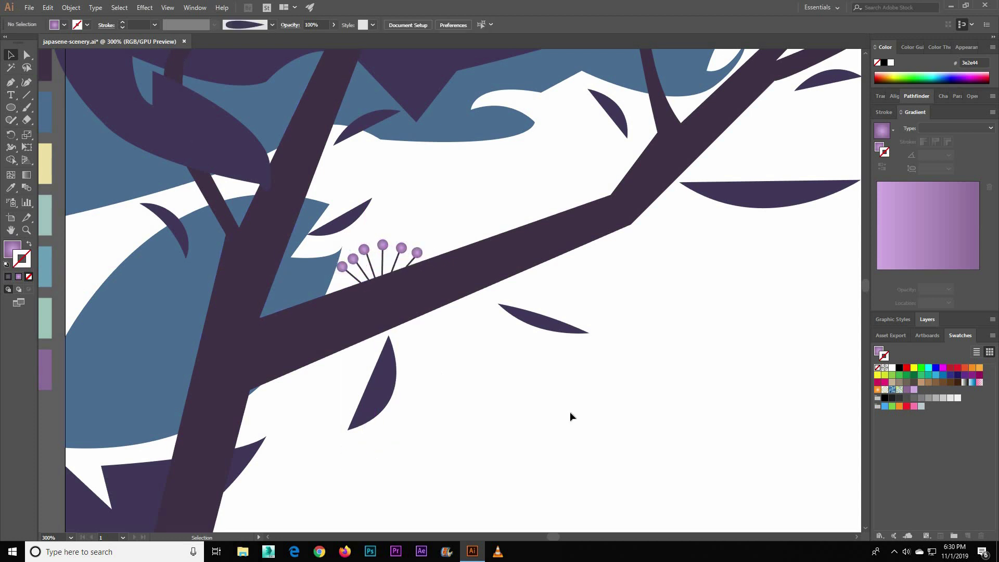
pyautogui.hotkey('ctrl', '1')
pyautogui.hotkey('ctrl', '+')
pyautogui.hotkey('ctrl', '+')
pyautogui.hotkey('ctrl', '+')
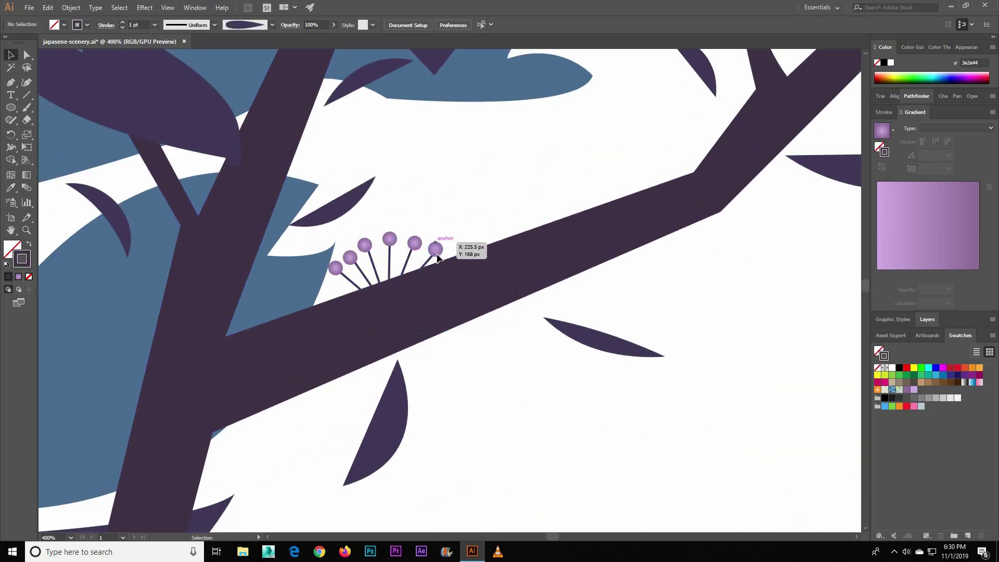
# Rotate and shift the stem-and-bud pairs to tidy the fan, then select the flower cluster.
pyautogui.click(429, 263)
pyautogui.press('v')
pyautogui.click(357, 275)
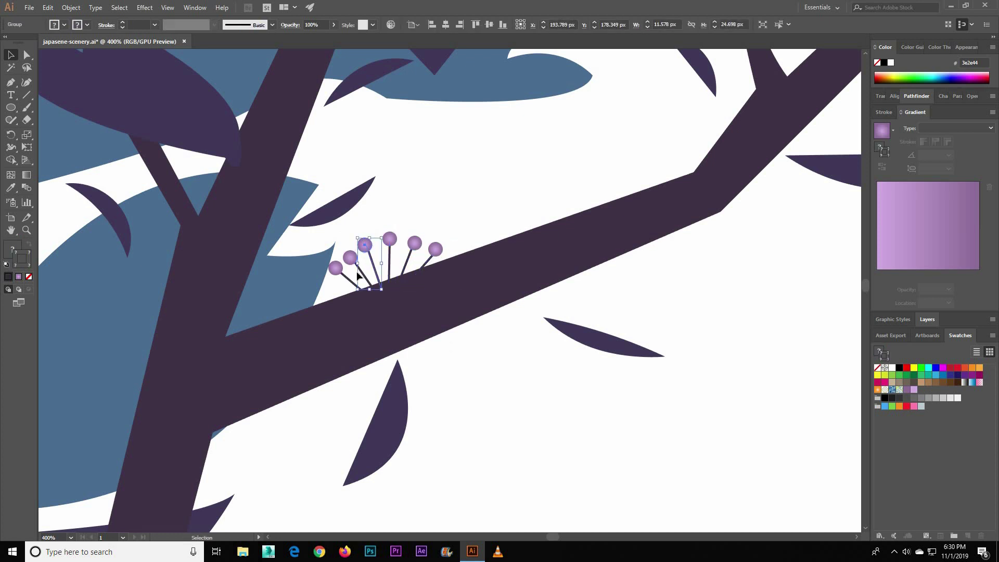
pyautogui.moveTo(331, 285); pyautogui.dragTo(368, 261)
pyautogui.click(420, 223)
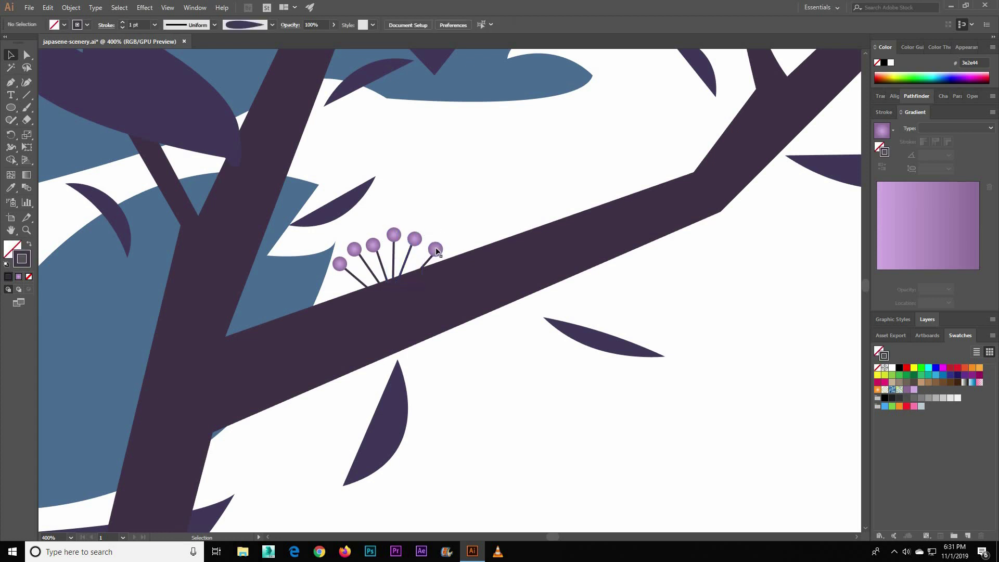
pyautogui.moveTo(435, 248); pyautogui.dragTo(431, 244)
pyautogui.moveTo(341, 263); pyautogui.dragTo(348, 259)
pyautogui.click(355, 268)
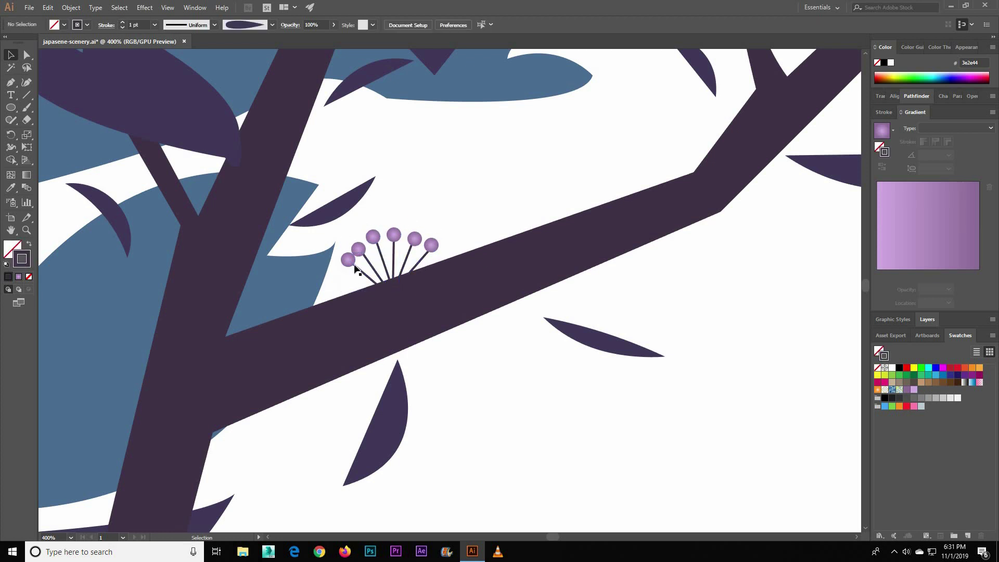
pyautogui.hotkey('ctrl', '-')
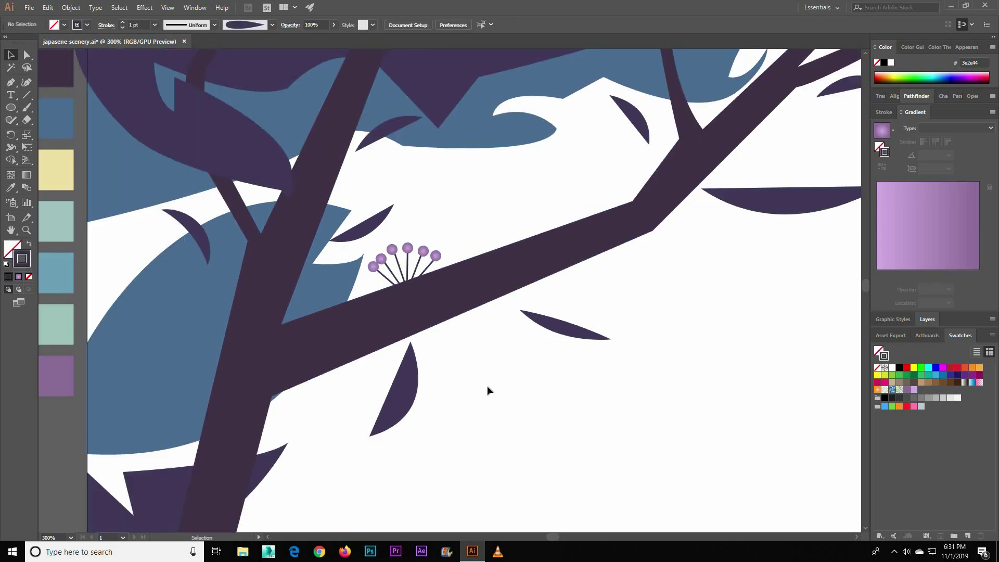
pyautogui.click(419, 248)
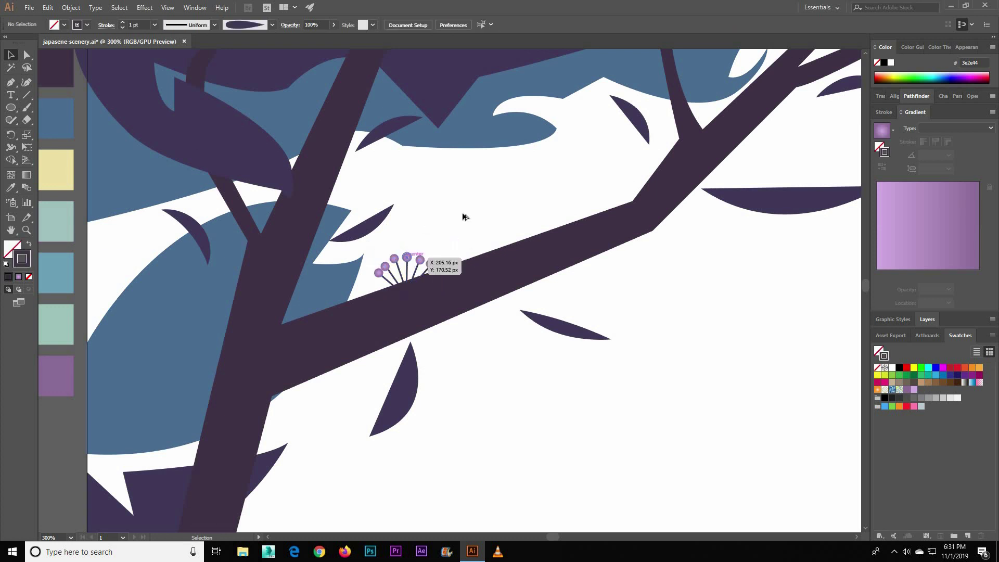
# Place rotated copies of the flower cluster on the left branch, upper-right branch and higher canopy.
pyautogui.moveTo(414, 250)
pyautogui.mouseDown()
pyautogui.moveTo(468, 215)
pyautogui.moveTo(500, 240)
pyautogui.moveTo(277, 211)
pyautogui.moveTo(411, 196)
pyautogui.moveTo(341, 179)
pyautogui.mouseUp()
pyautogui.moveTo(411, 198); pyautogui.dragTo(238, 242)
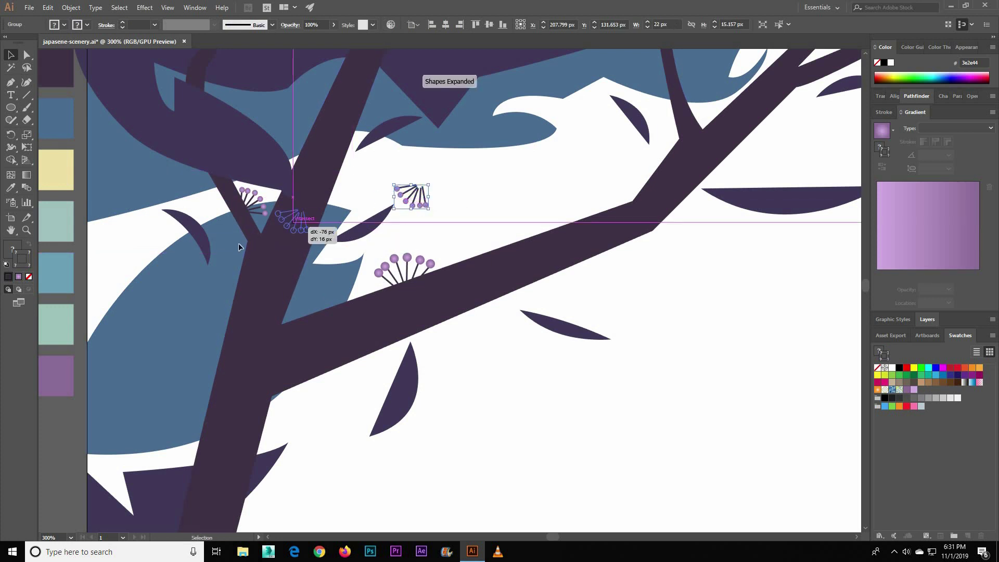
pyautogui.moveTo(446, 224); pyautogui.dragTo(434, 263)
pyautogui.moveTo(242, 290); pyautogui.dragTo(674, 193)
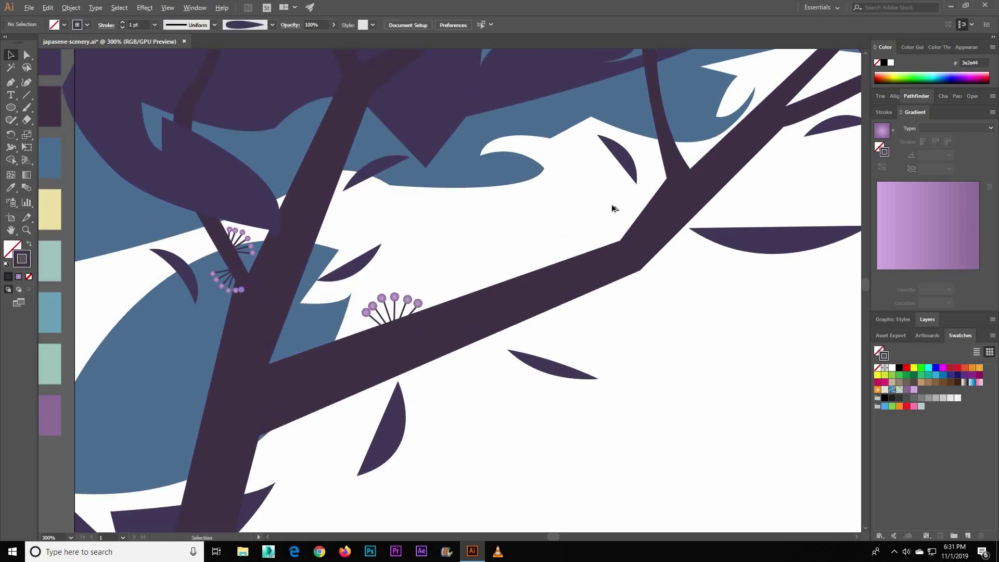
pyautogui.moveTo(450, 267); pyautogui.dragTo(458, 327)
pyautogui.click(193, 145)
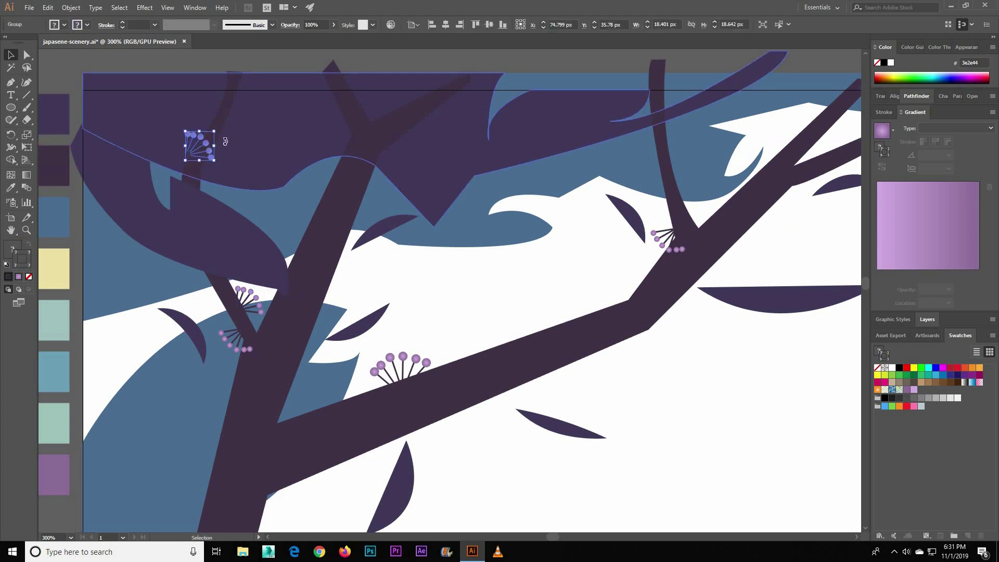
pyautogui.moveTo(523, 279); pyautogui.dragTo(414, 310)
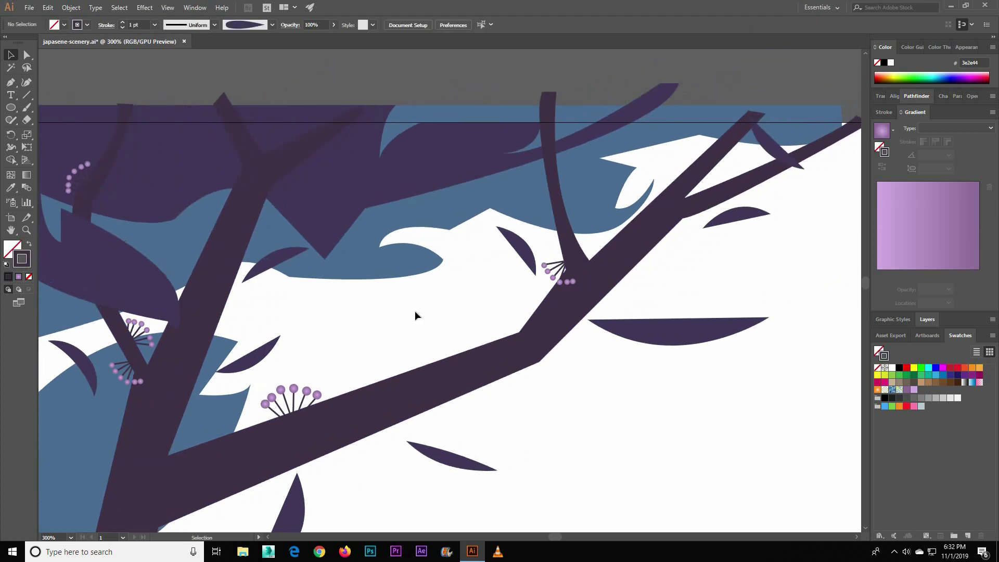
pyautogui.moveTo(576, 286); pyautogui.dragTo(702, 169)
pyautogui.click(737, 295)
# Zoom out to 150% and pan to the empty right side of the artboard.
pyautogui.hotkey('ctrl', '-')
pyautogui.hotkey('ctrl', '-')
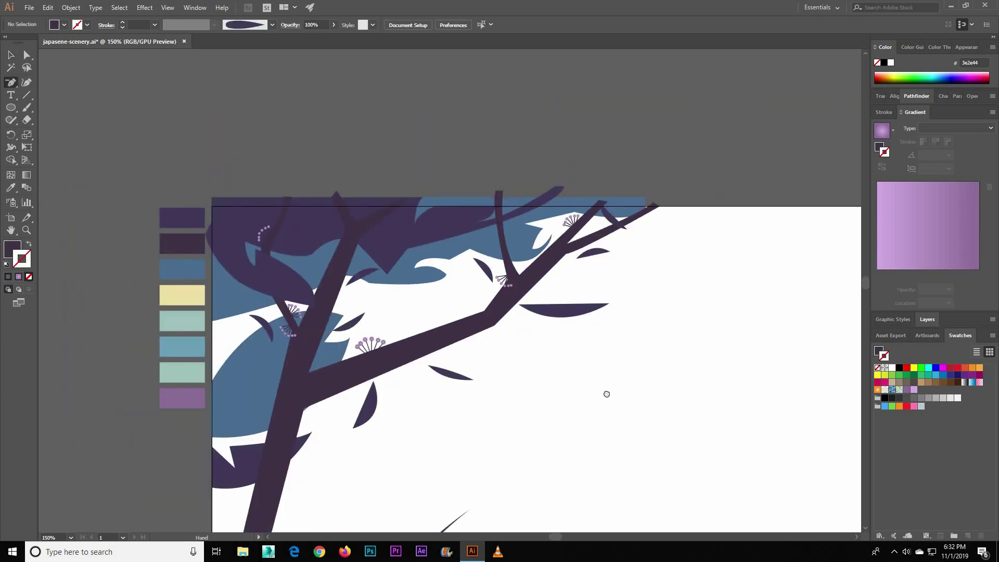
pyautogui.press('-')
pyautogui.click(601, 427)
pyautogui.press('Return')
pyautogui.press('v')
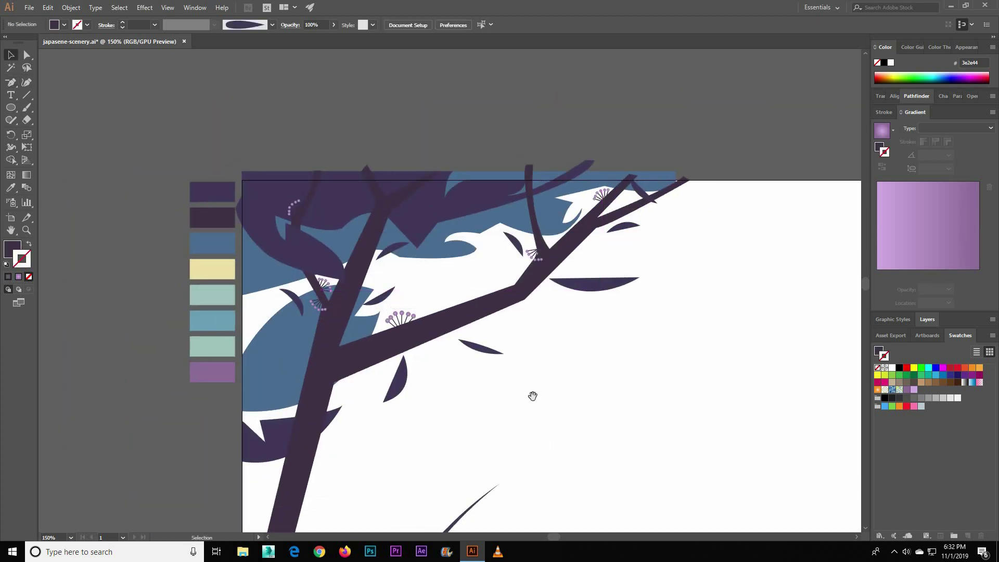
pyautogui.moveTo(532, 396); pyautogui.dragTo(450, 386)
pyautogui.moveTo(570, 359); pyautogui.dragTo(492, 341)
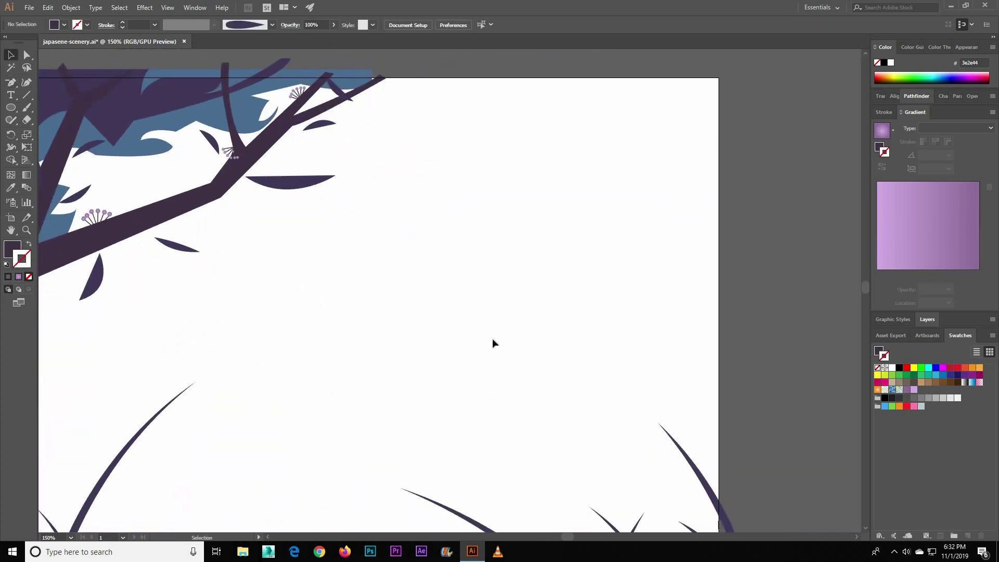
# Pen-trace an unfilled branch from the artboard's right edge up to the top edge and back down.
pyautogui.click(11, 81)
pyautogui.click(718, 287)
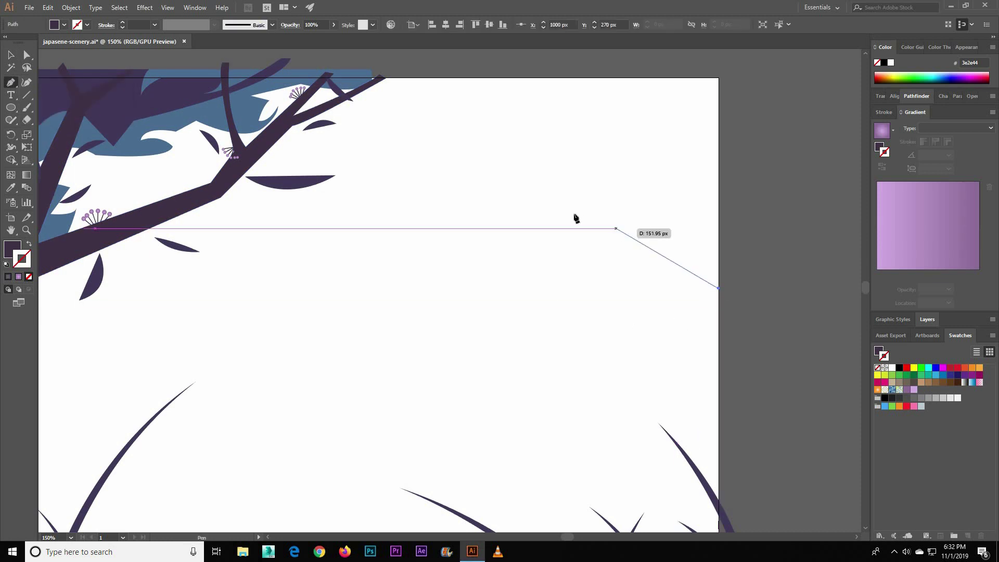
pyautogui.click(588, 205)
pyautogui.click(531, 66)
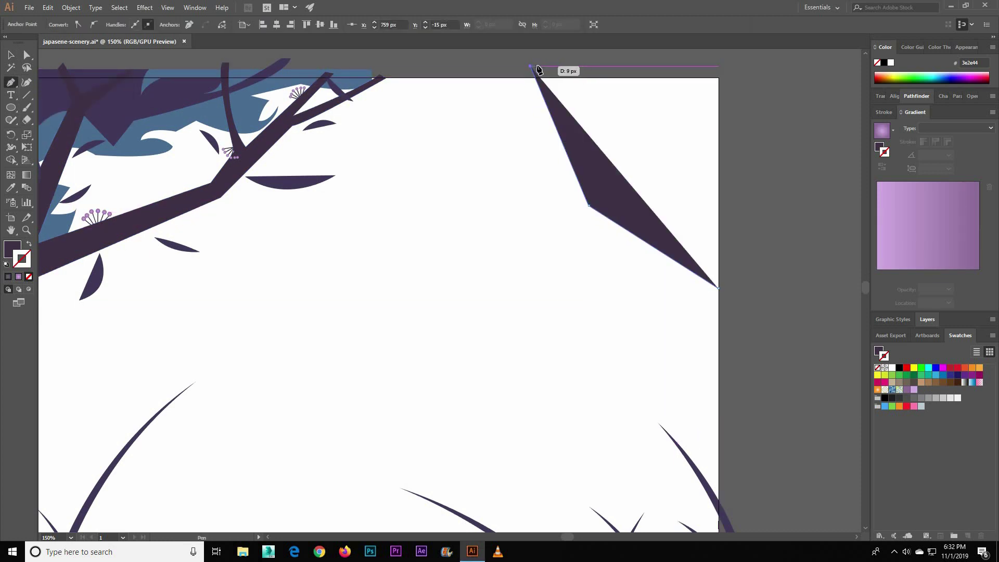
pyautogui.hotkey('shift', 'x')
pyautogui.click(566, 130)
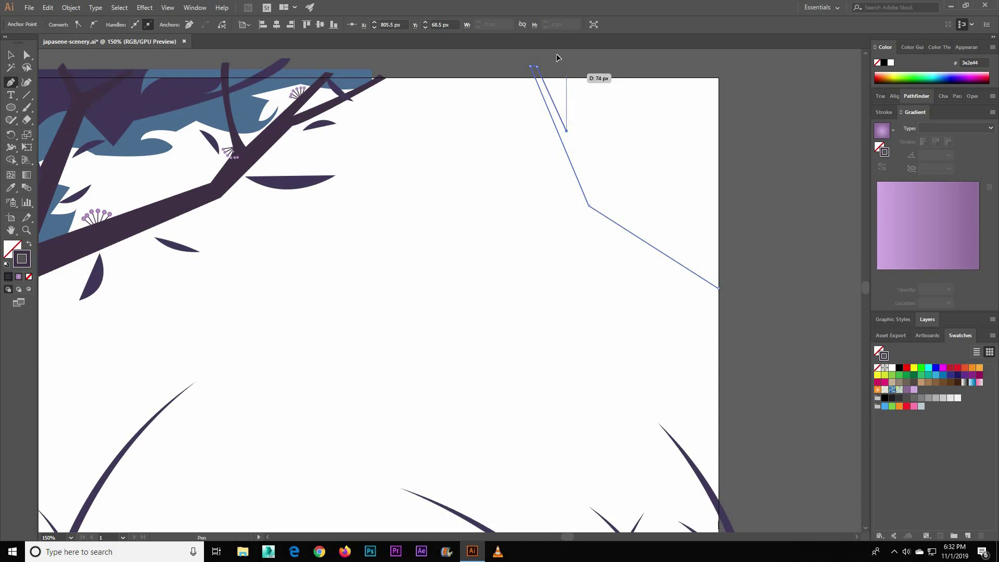
pyautogui.scroll(3, 556, 54)
pyautogui.click(575, 162)
pyautogui.click(556, 120)
pyautogui.click(563, 124)
pyautogui.click(582, 162)
pyautogui.click(572, 209)
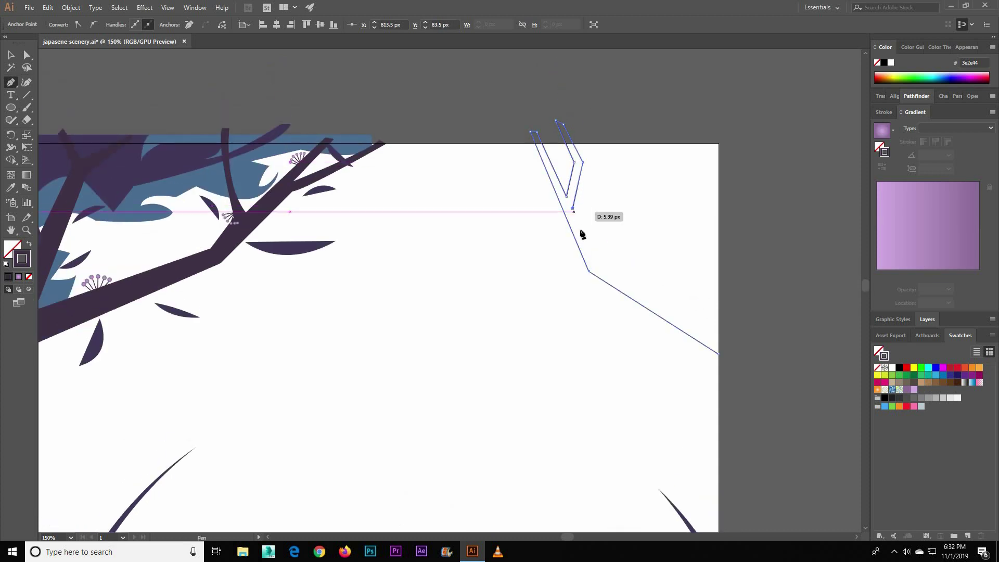
pyautogui.click(599, 262)
pyautogui.click(636, 292)
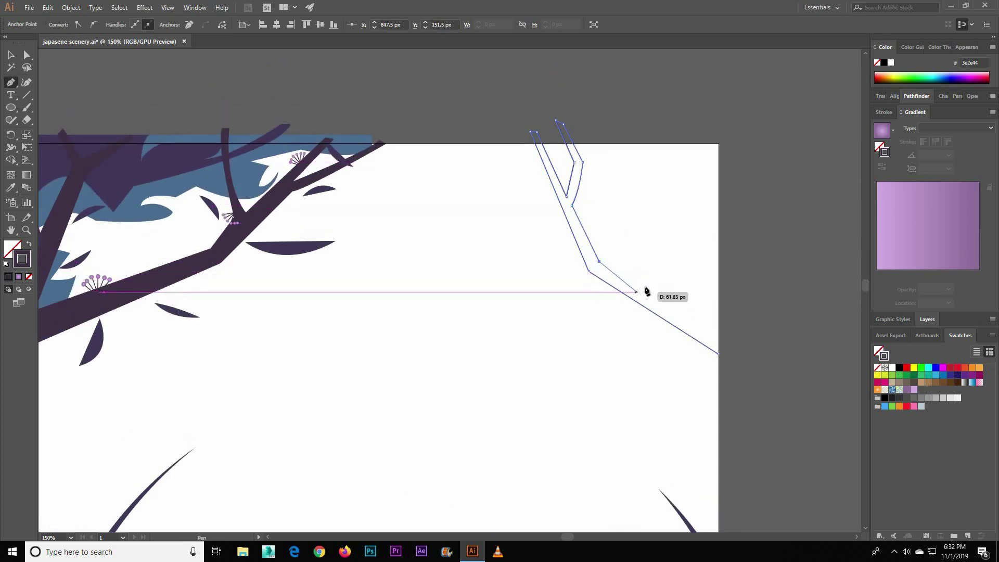
# Trace the branch's fork and close the outline at its lower-right end.
pyautogui.click(654, 190)
pyautogui.click(618, 128)
pyautogui.click(628, 135)
pyautogui.click(663, 190)
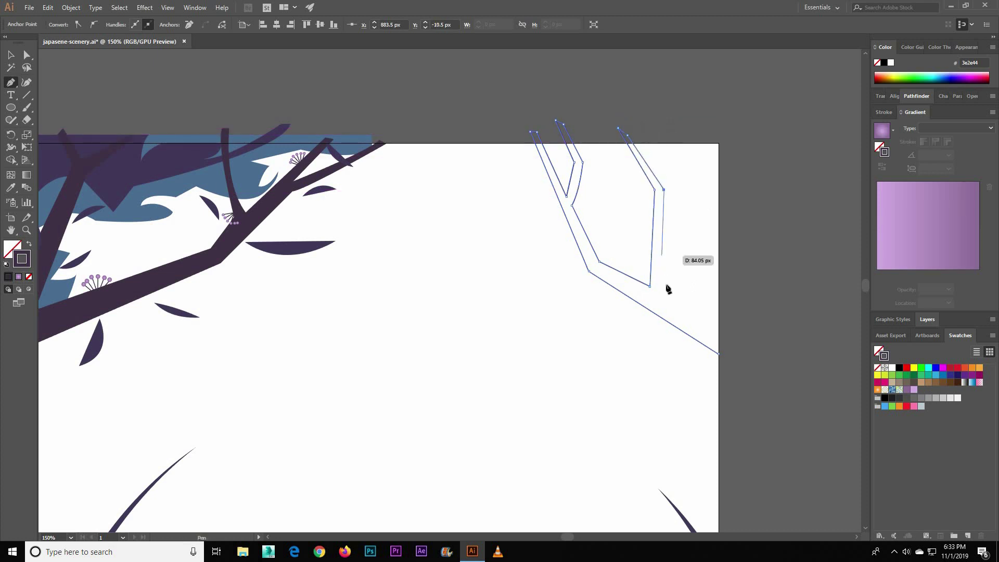
pyautogui.hscroll(1, 650, 286)
pyautogui.click(633, 292)
pyautogui.click(693, 329)
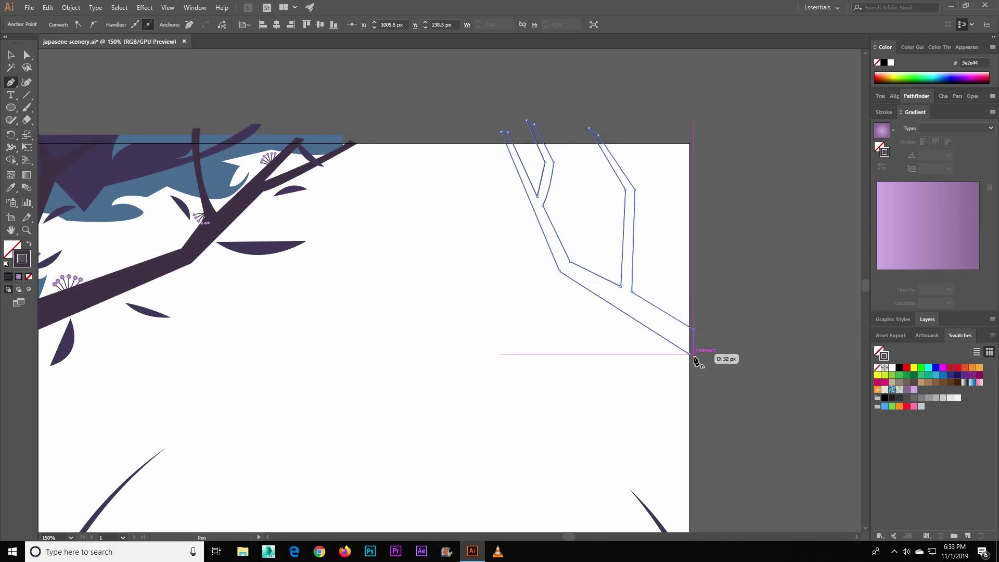
pyautogui.click(10, 55)
# Fill the branch with the left tree's dark purple using the Eyedropper, then deselect it.
pyautogui.scroll(1, 365, 313)
pyautogui.click(567, 283)
pyautogui.press('i')
pyautogui.click(156, 305)
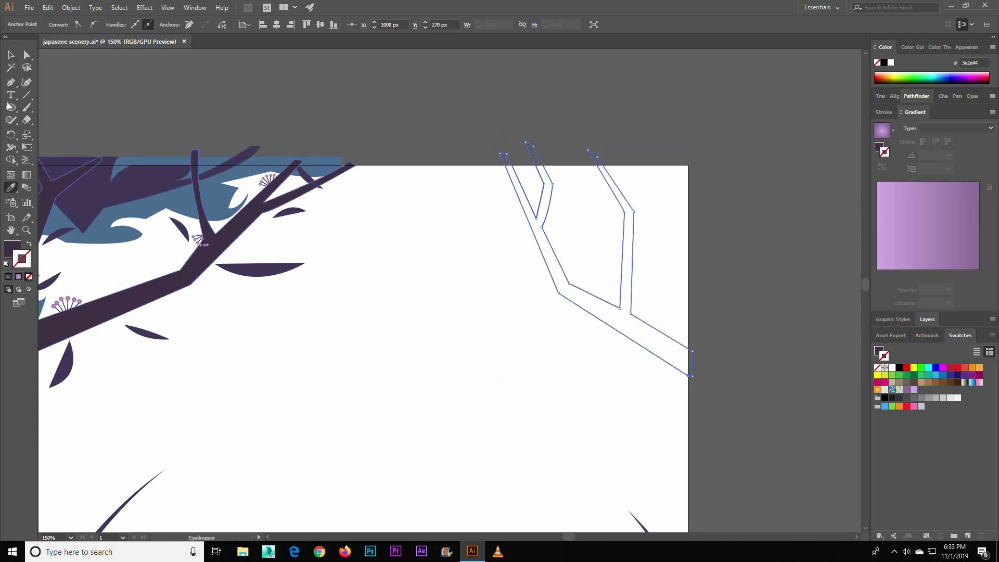
pyautogui.press('v')
pyautogui.click(110, 94)
pyautogui.click(26, 107)
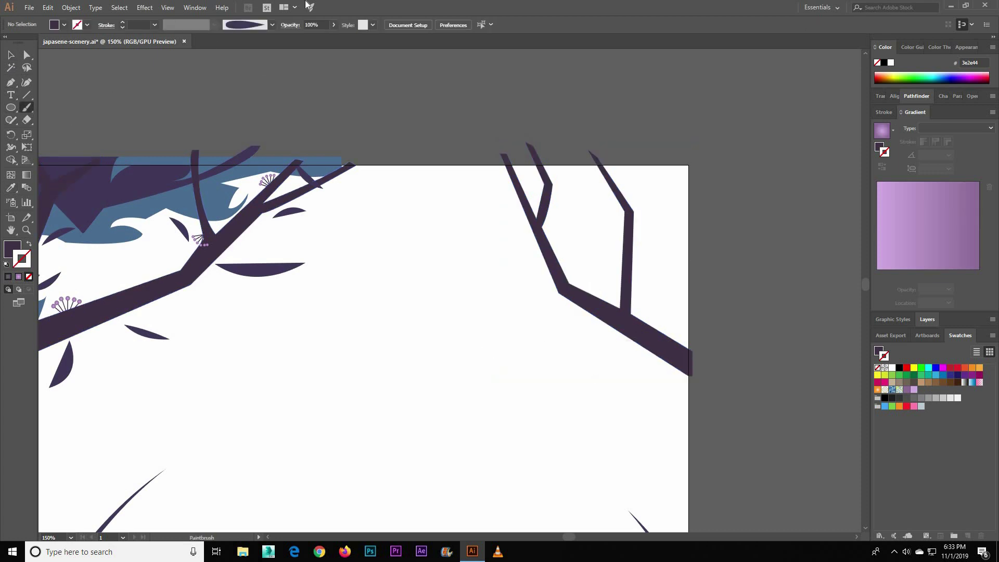
pyautogui.click(195, 8)
# Choose the tapered leaf brush in the Brushes panel and paint leaf strokes on the right branch.
pyautogui.click(224, 179)
pyautogui.click(926, 293)
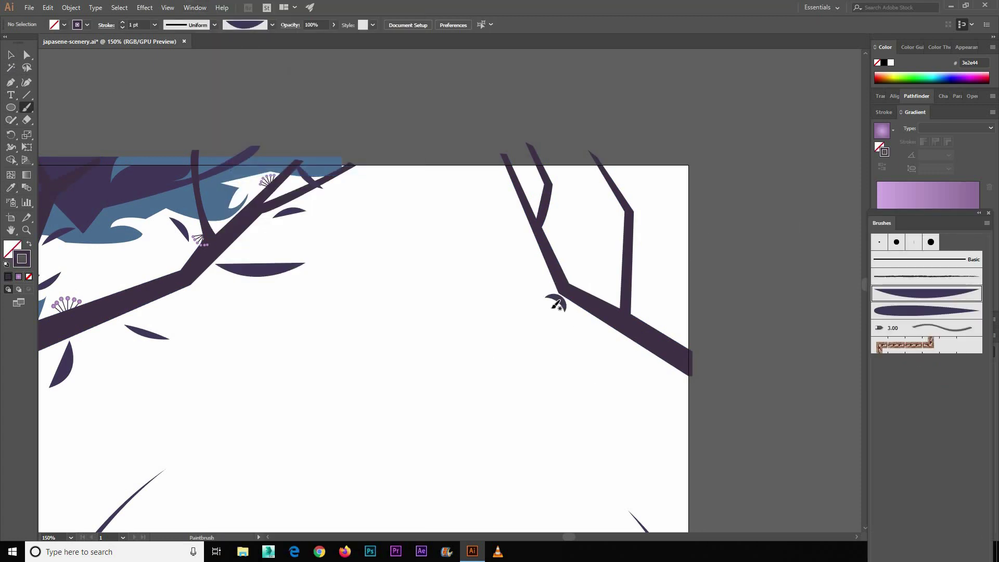
pyautogui.hotkey('ctrl', 'z')
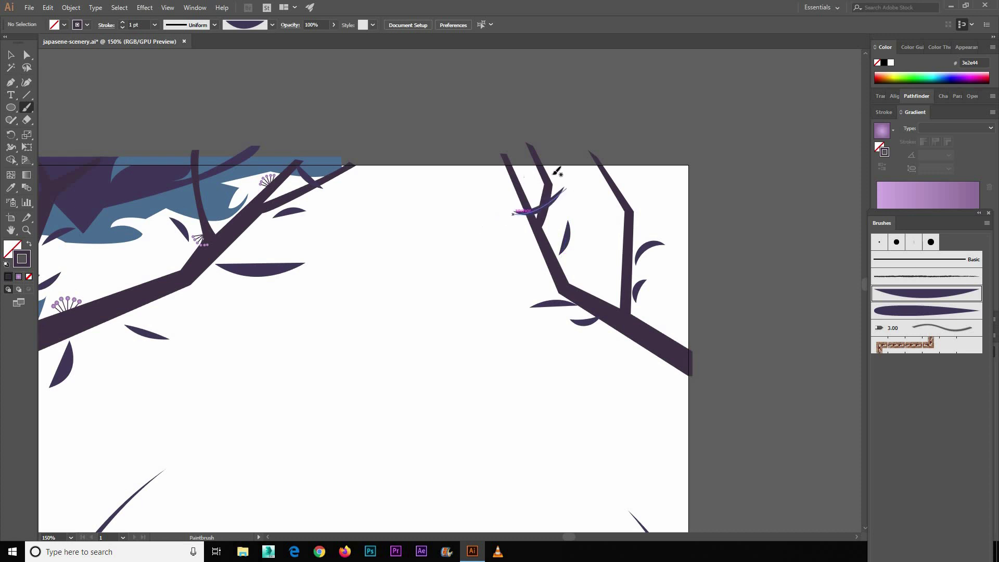
pyautogui.moveTo(565, 188); pyautogui.dragTo(513, 214)
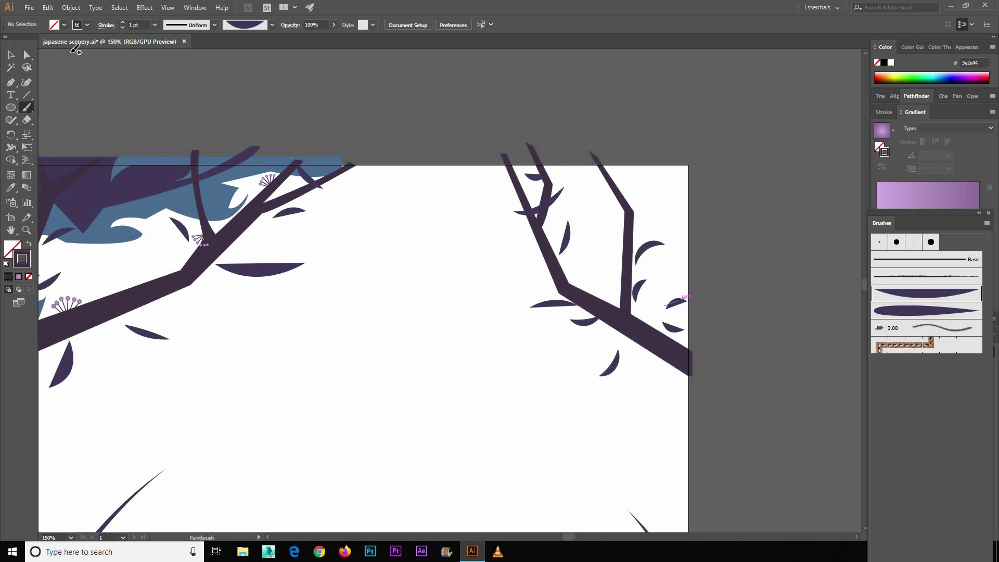
# Draw a curved foliage shape, fill it with the sky blue, and send it behind the branch.
pyautogui.click(688, 313)
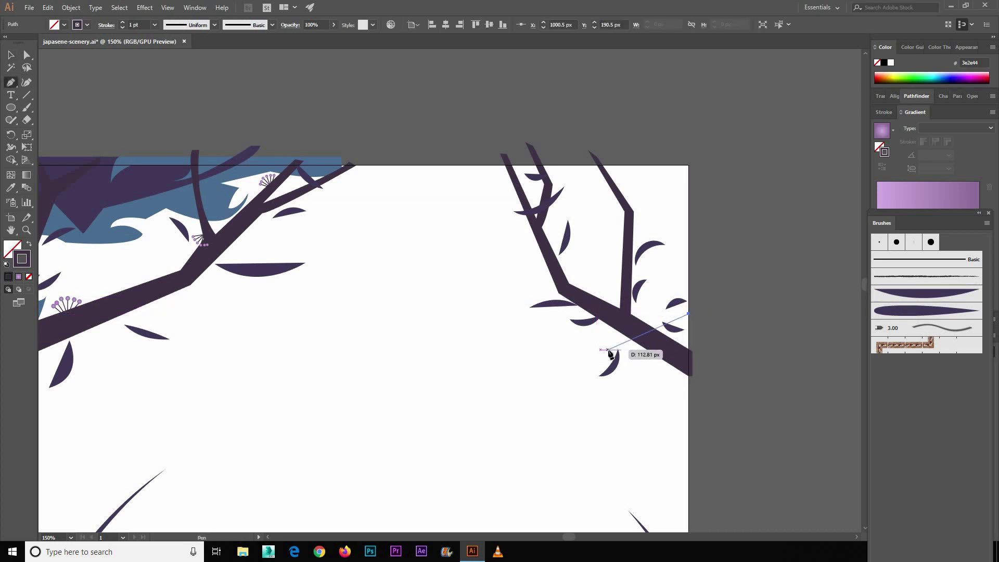
pyautogui.moveTo(604, 342); pyautogui.dragTo(566, 372)
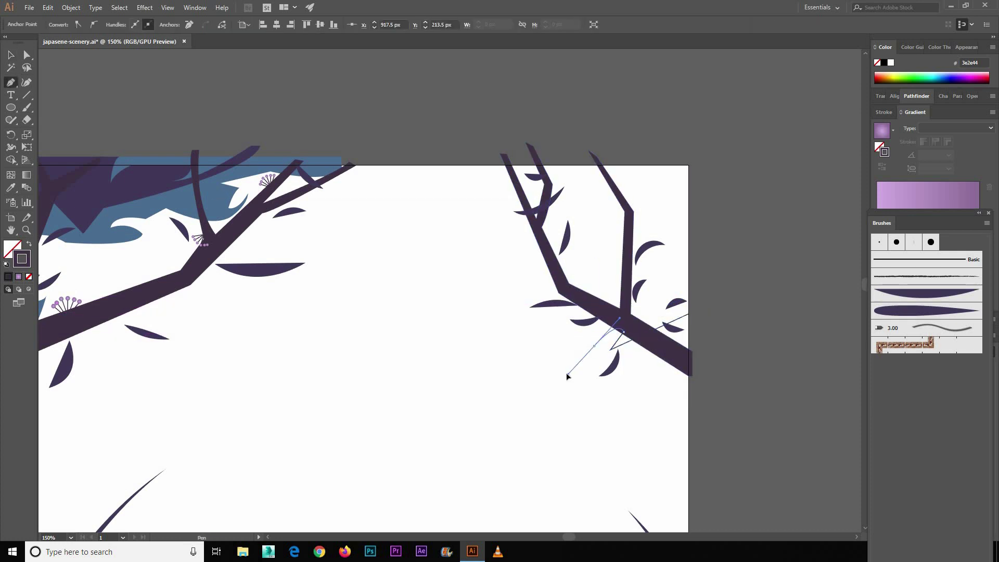
pyautogui.click(594, 345)
pyautogui.click(10, 187)
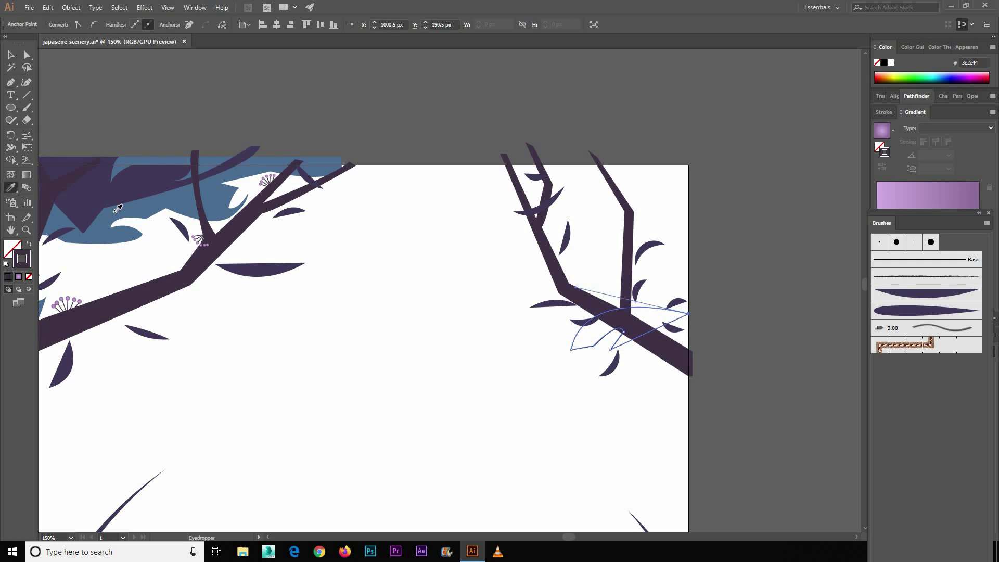
pyautogui.click(117, 207)
pyautogui.click(631, 318)
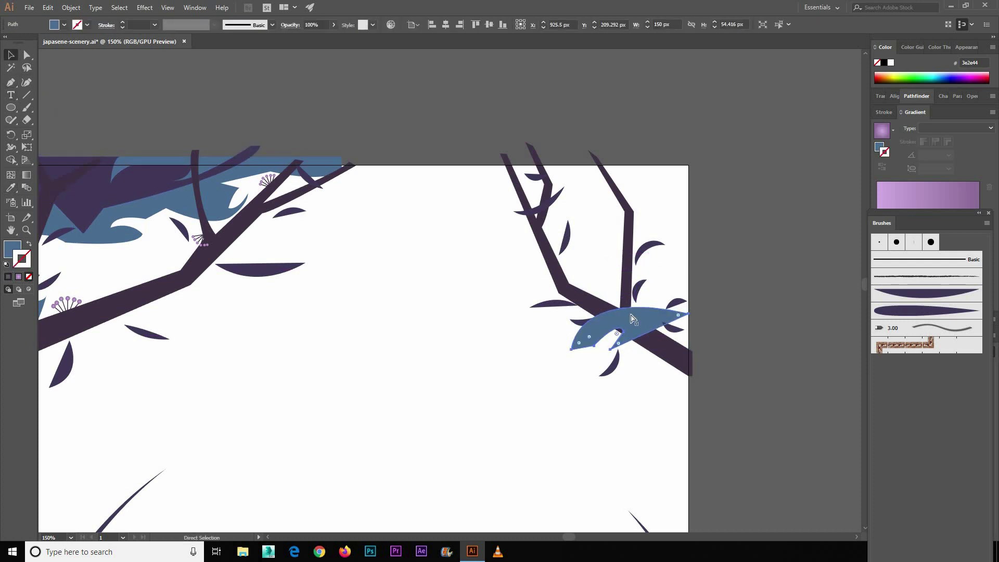
pyautogui.hotkey('ctrl', 'shift', '[')
pyautogui.click(176, 140)
# Draw a rounded leaf clump at the right edge filled with the branch's dark purple.
pyautogui.press('p')
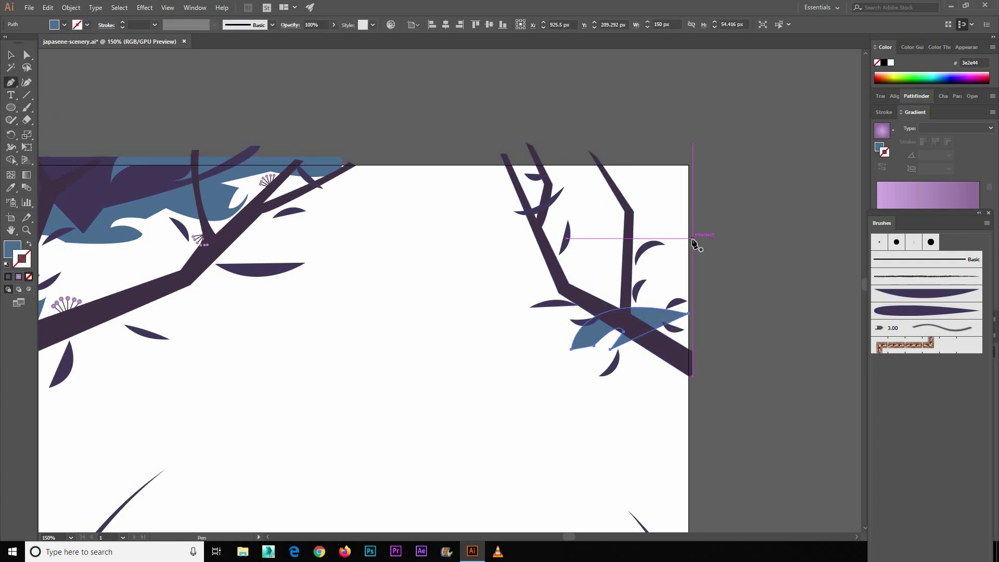
pyautogui.click(693, 251)
pyautogui.click(616, 276)
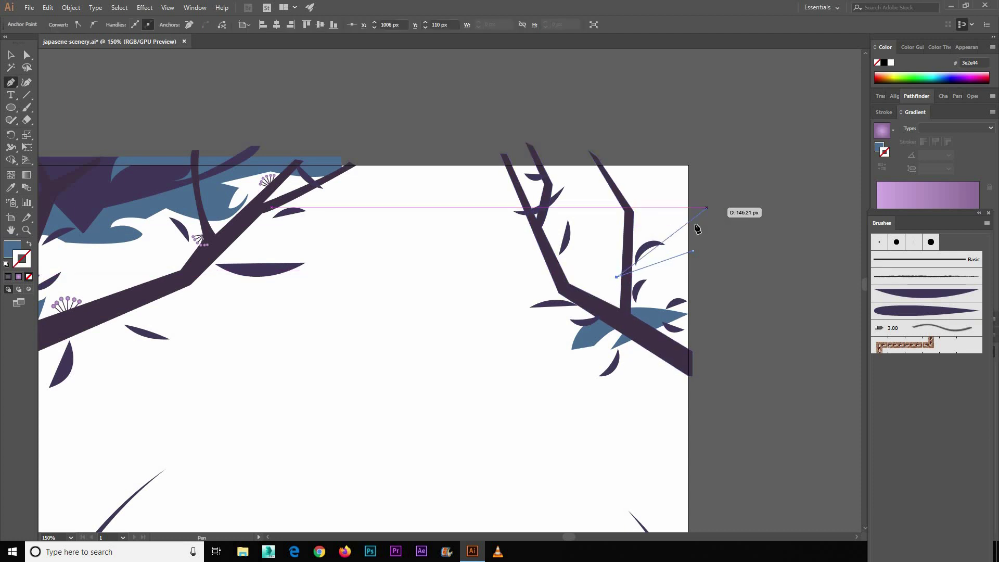
pyautogui.moveTo(692, 225); pyautogui.dragTo(785, 250)
pyautogui.click(694, 252)
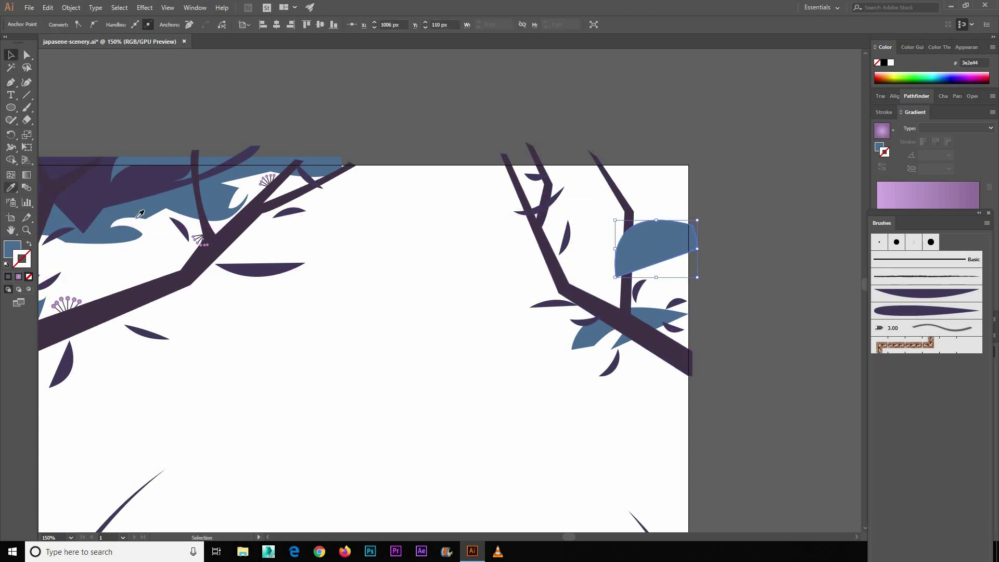
pyautogui.click(196, 172)
pyautogui.press('v')
pyautogui.click(167, 84)
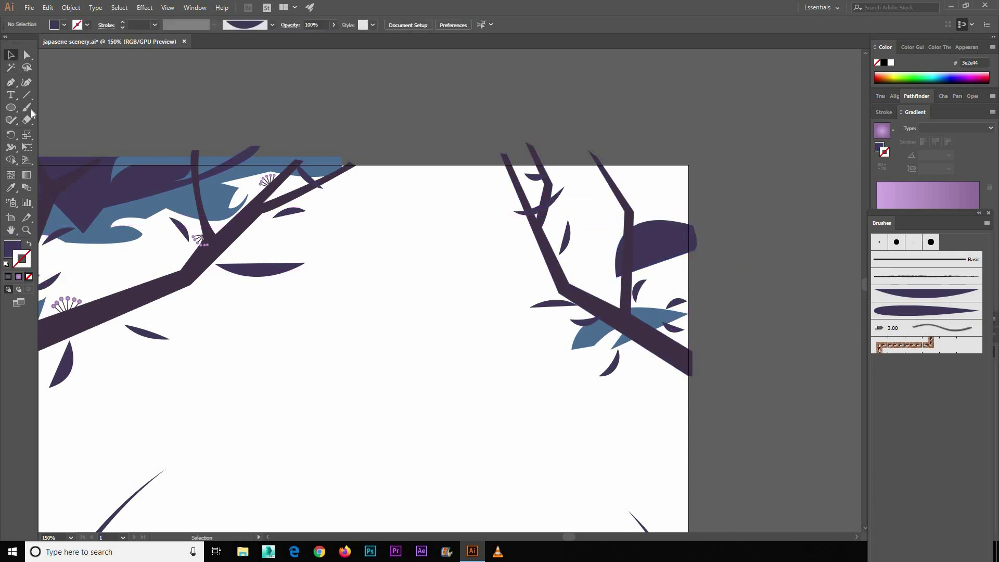
pyautogui.moveTo(634, 260); pyautogui.dragTo(671, 252)
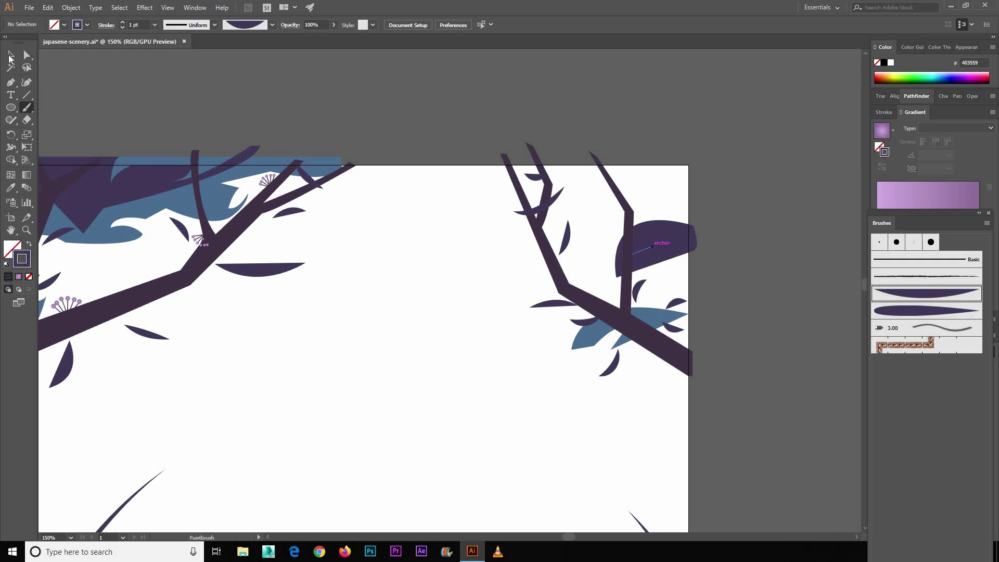
pyautogui.press('p')
pyautogui.scroll(1, 716, 295)
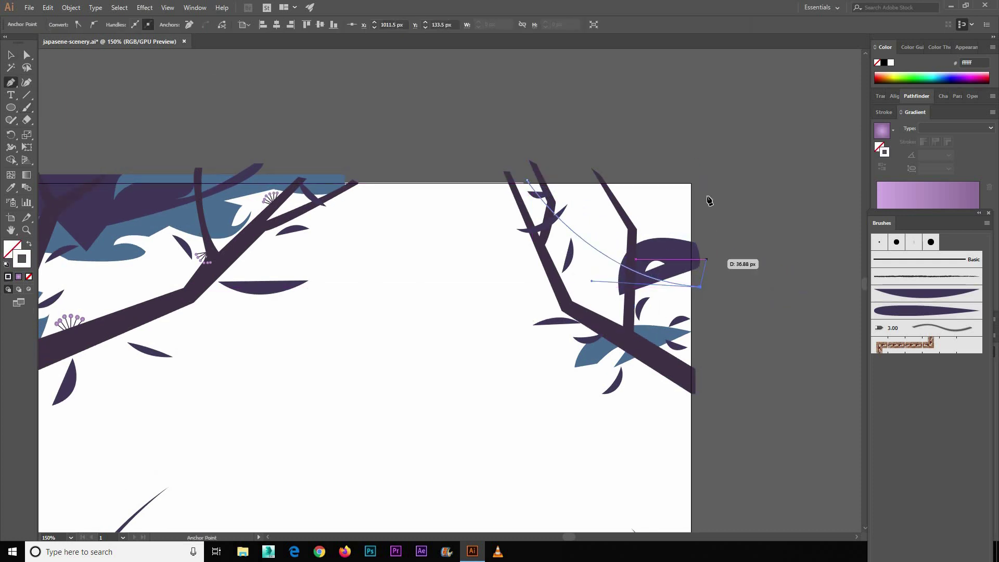
# Fill the top-right sky outline with the sky blue and deselect it.
pyautogui.press('v')
pyautogui.click(123, 183)
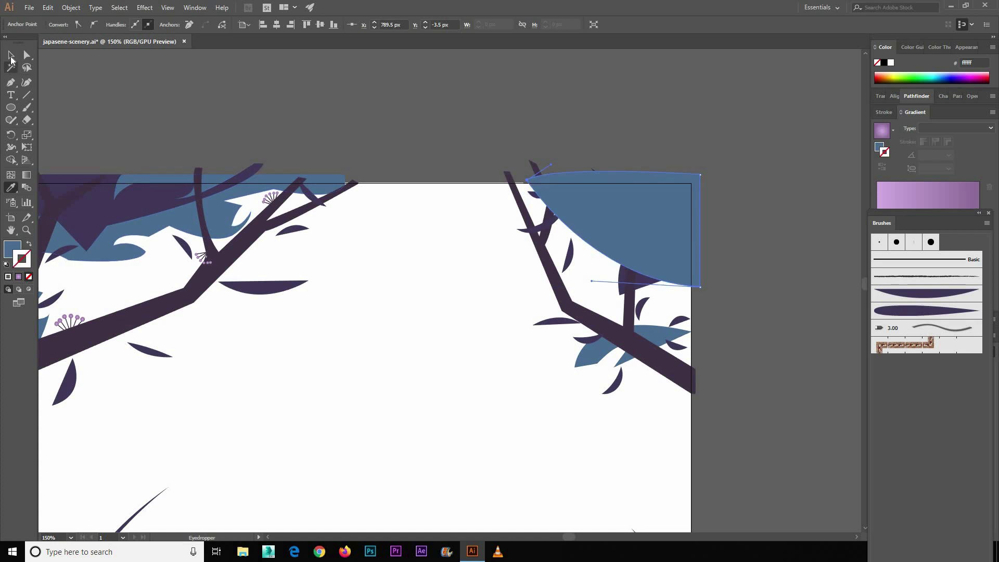
pyautogui.click(171, 113)
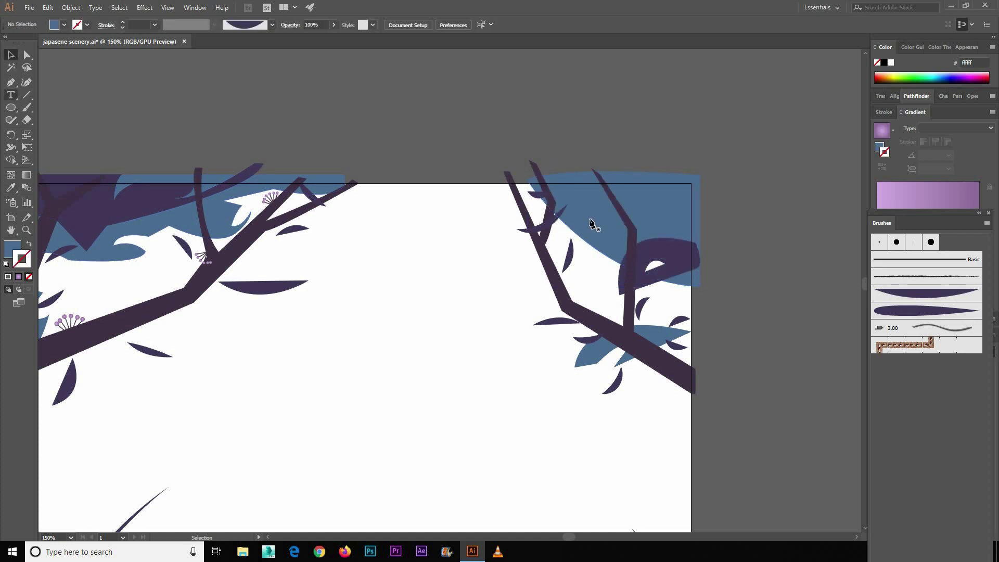
# Outline thin twigs up to the top edge and fill them with the branch's dark purple.
pyautogui.click(658, 243)
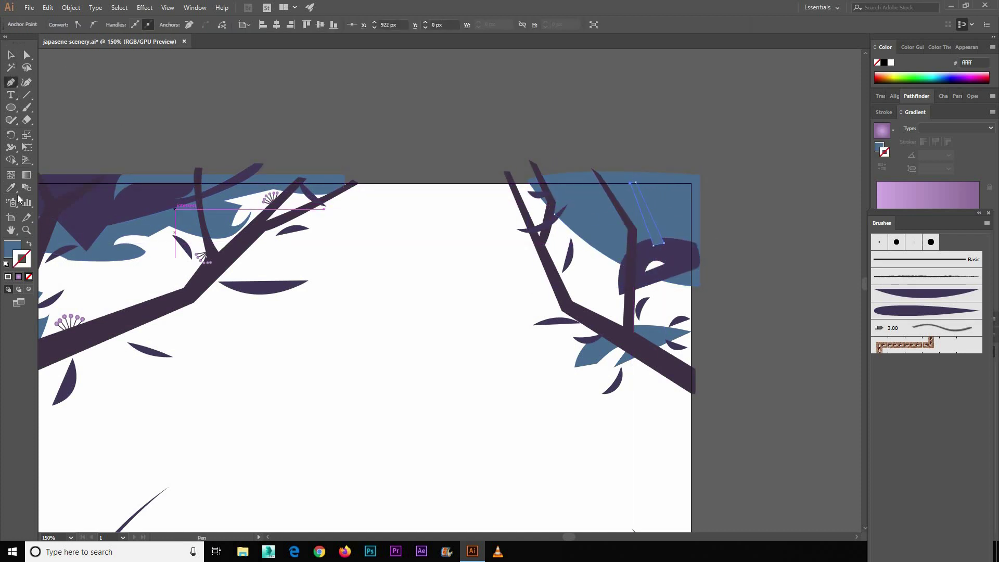
pyautogui.press('v')
pyautogui.click(631, 183)
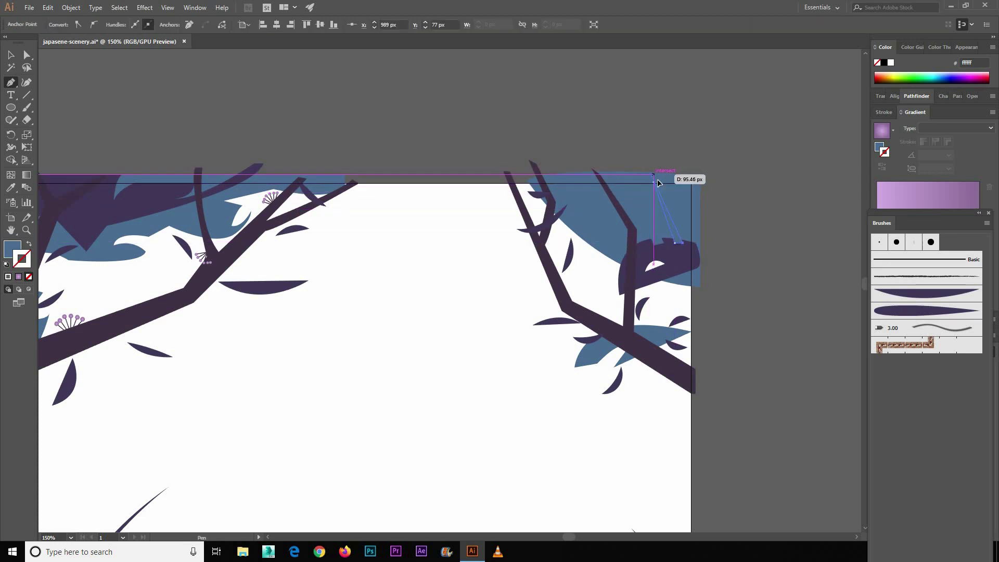
pyautogui.press('v')
pyautogui.press('i')
pyautogui.click(536, 229)
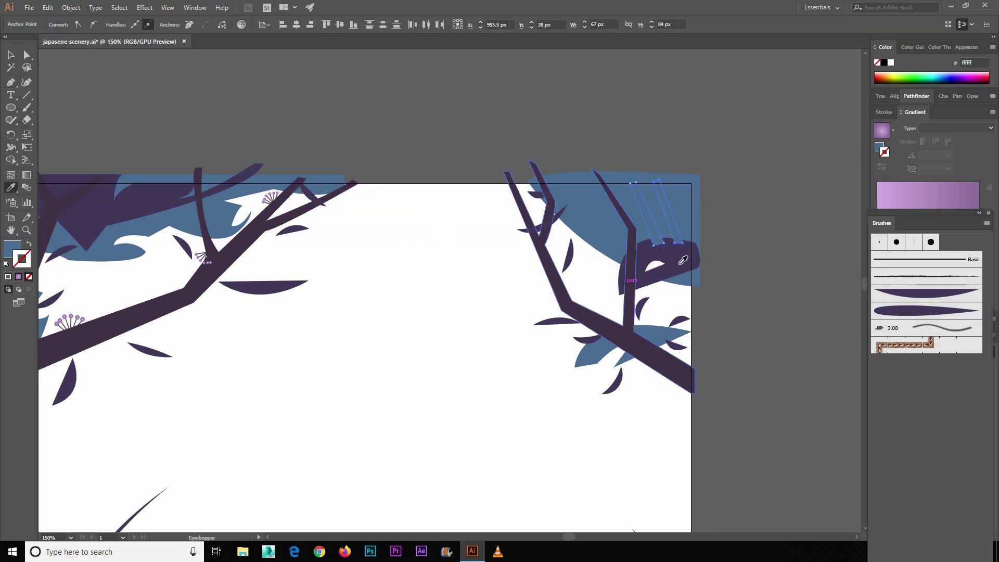
pyautogui.press('v')
pyautogui.click(185, 109)
pyautogui.press('a')
pyautogui.click(634, 185)
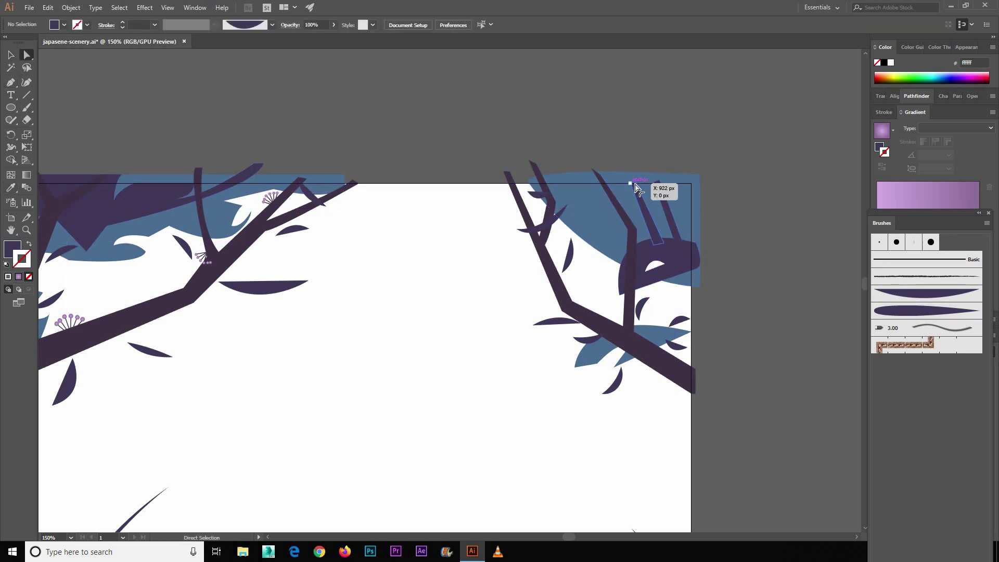
pyautogui.press('v')
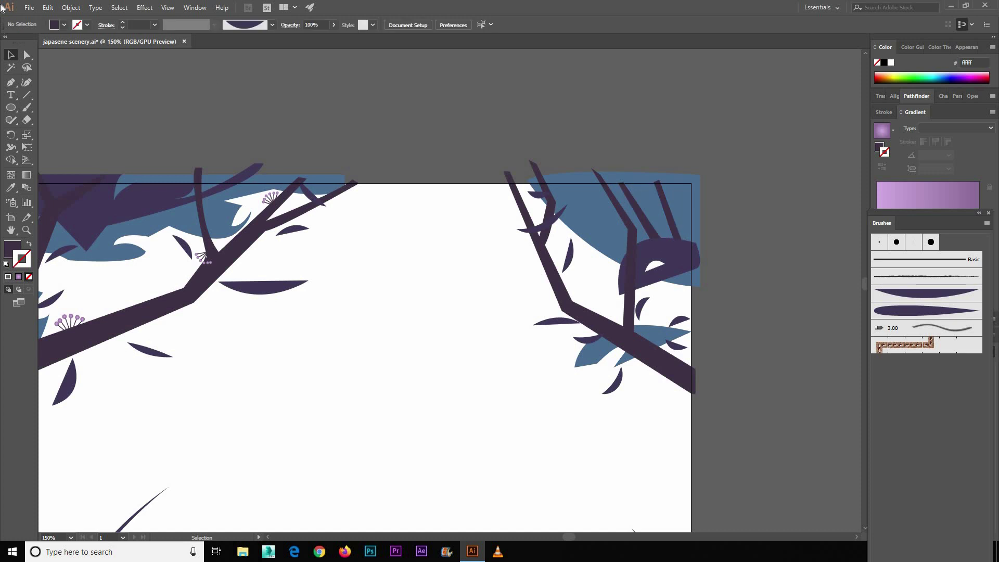
# Copy the small purple flower onto the upper-right branch and zoom out to the whole artboard.
pyautogui.moveTo(280, 204)
pyautogui.mouseDown()
pyautogui.moveTo(406, 314)
pyautogui.moveTo(583, 300)
pyautogui.moveTo(492, 308)
pyautogui.moveTo(499, 328)
pyautogui.moveTo(660, 360)
pyautogui.moveTo(674, 341)
pyautogui.mouseUp()
pyautogui.moveTo(592, 311); pyautogui.dragTo(546, 234)
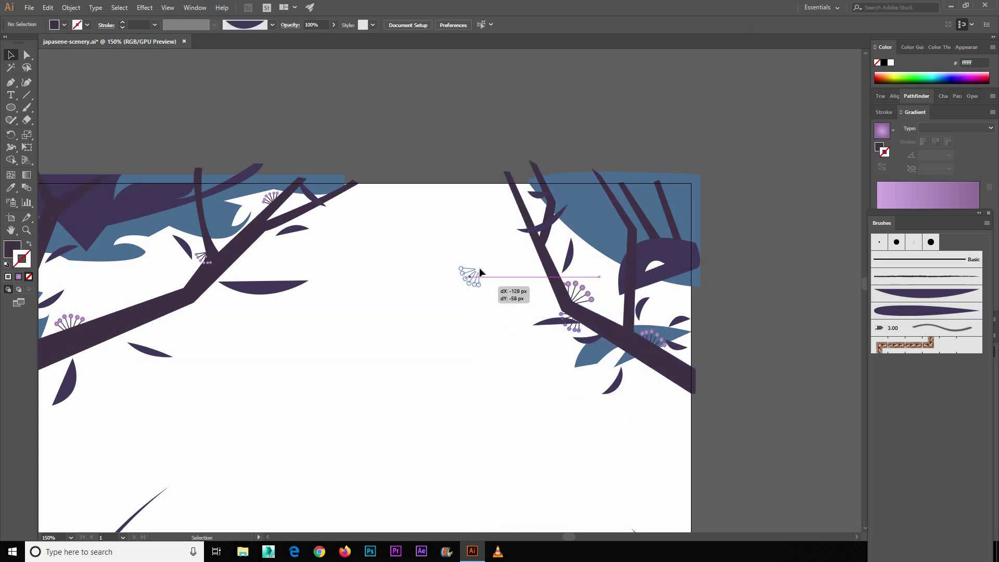
pyautogui.click(407, 307)
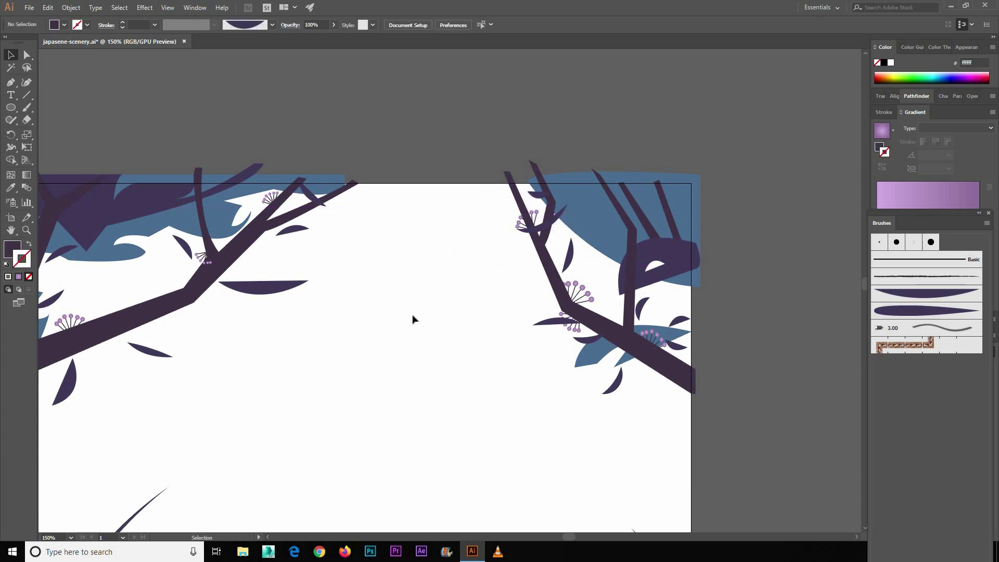
pyautogui.hotkey('ctrl', '-')
pyautogui.hotkey('ctrl', '-')
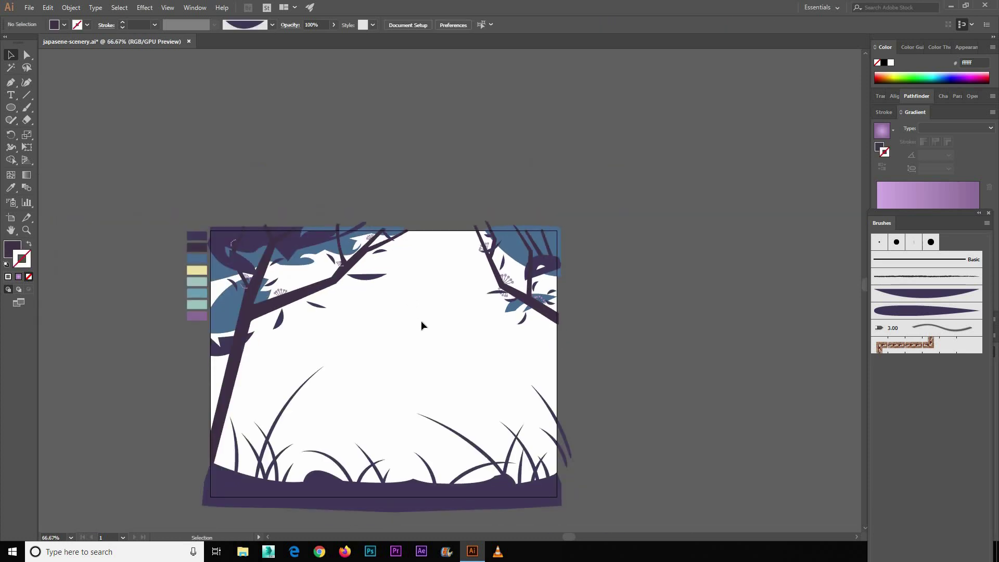
# Nudge the upper-right branch group down-left and move a flower higher on the branch.
pyautogui.moveTo(462, 200); pyautogui.dragTo(575, 357)
pyautogui.moveTo(529, 329); pyautogui.dragTo(516, 342)
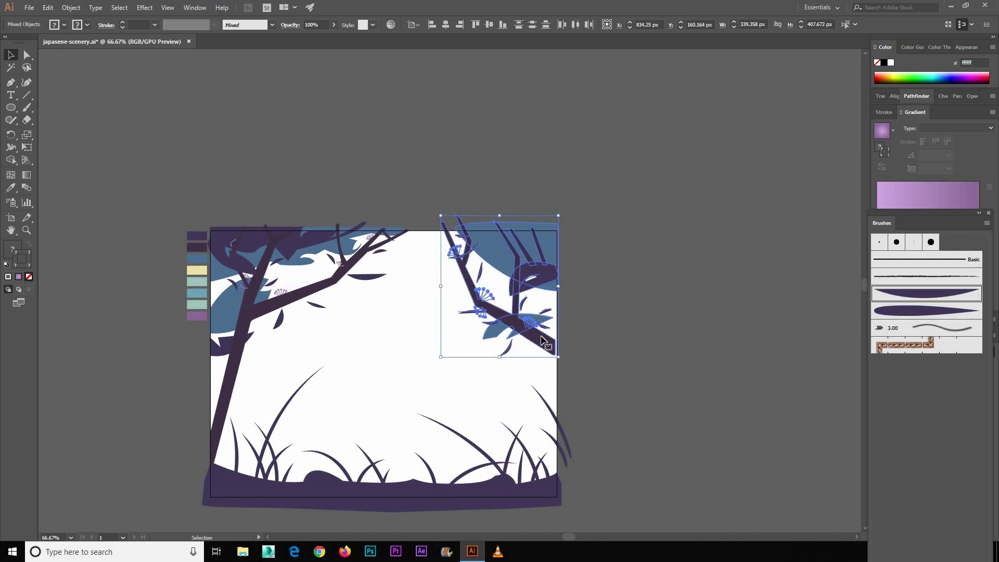
pyautogui.click(614, 381)
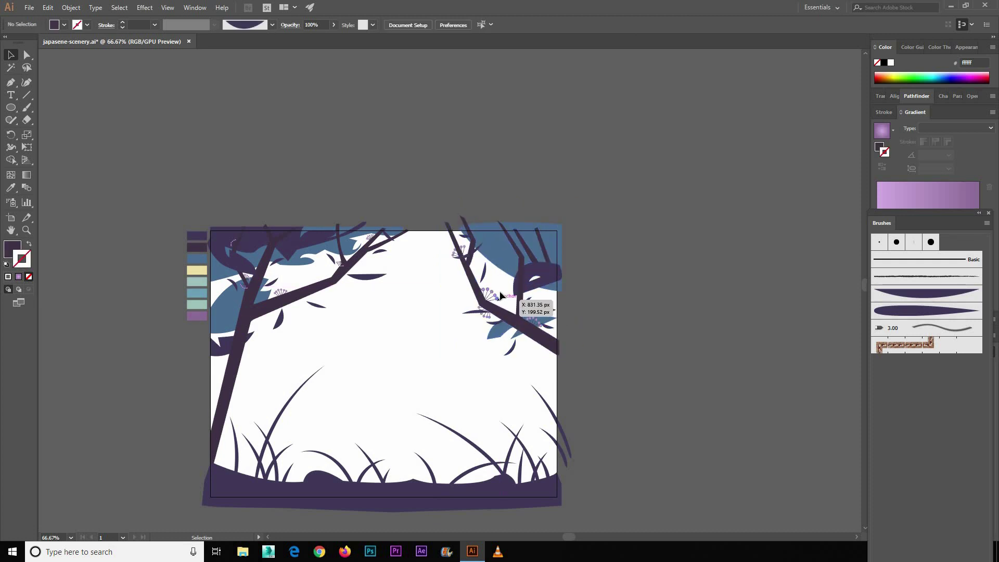
pyautogui.moveTo(500, 296); pyautogui.dragTo(464, 247)
pyautogui.click(513, 344)
pyautogui.rightClick(477, 285)
pyautogui.click(593, 366)
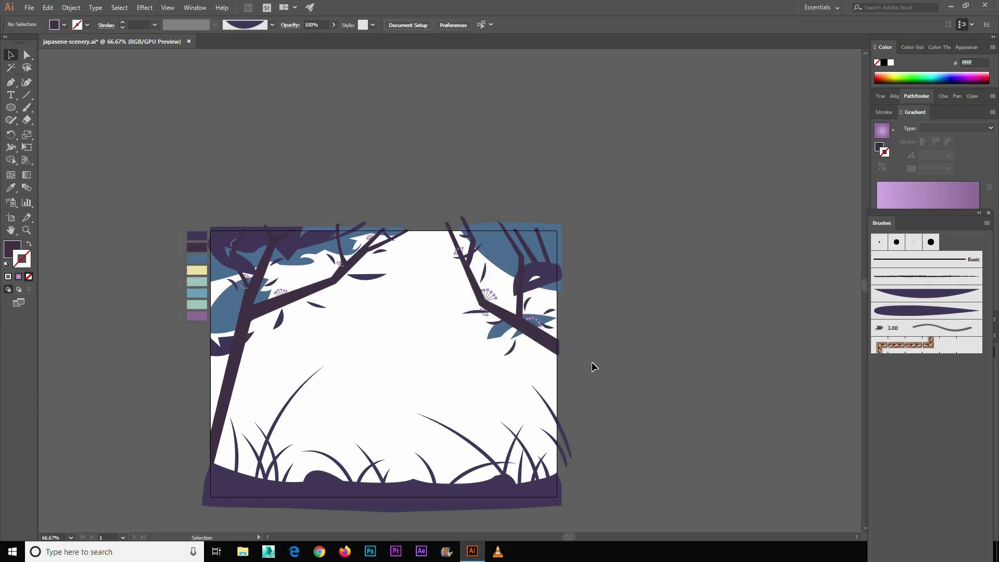
# Draw a circle with the Ellipse tool and move it up-left toward the tree.
pyautogui.moveTo(17, 111); pyautogui.dragTo(52, 132)
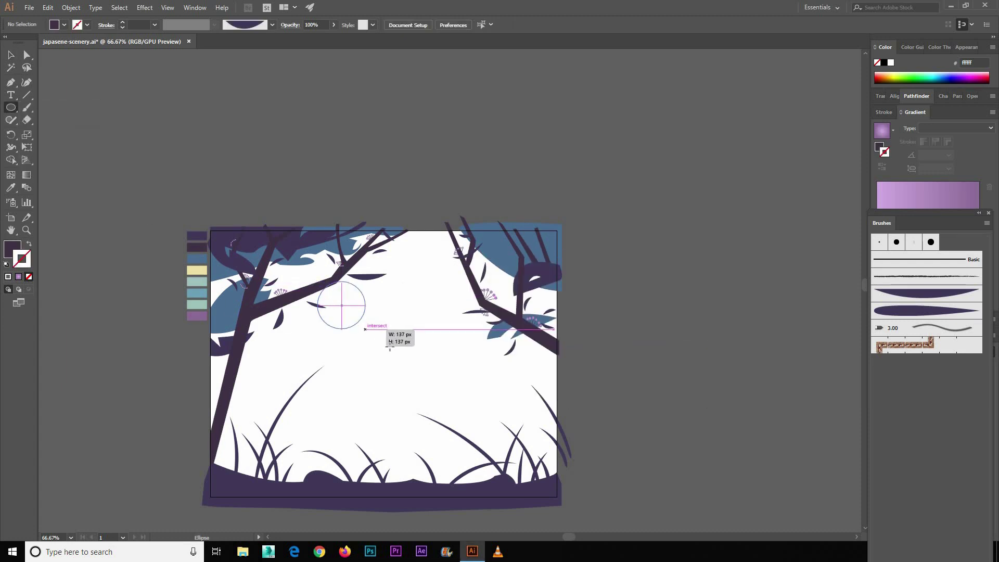
pyautogui.moveTo(318, 282); pyautogui.dragTo(394, 358)
pyautogui.press('v')
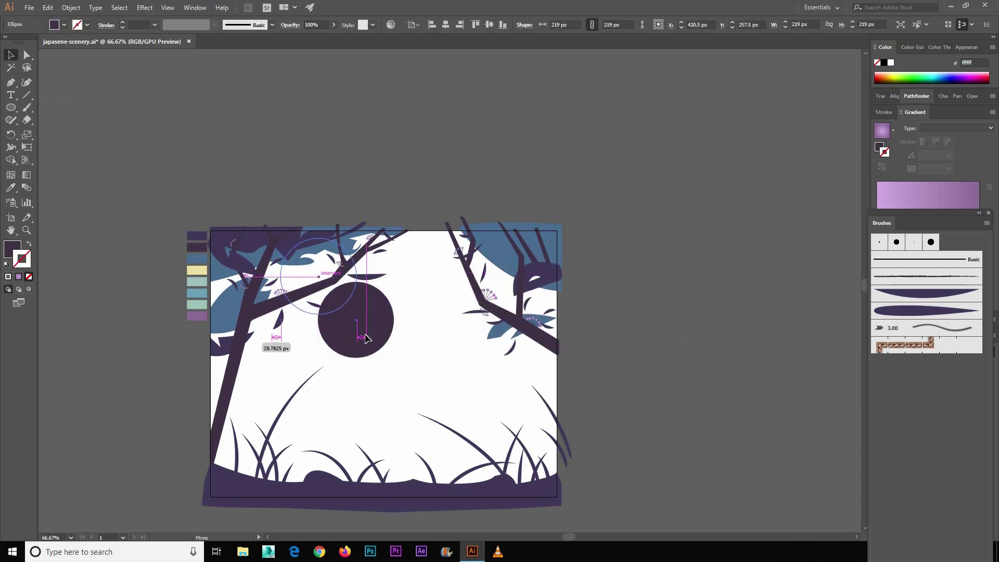
pyautogui.moveTo(317, 328); pyautogui.dragTo(282, 285)
# Fill the circle with the yellow swatch and send it behind the tree branches.
pyautogui.rightClick(279, 290)
pyautogui.click(416, 474)
pyautogui.press('u')
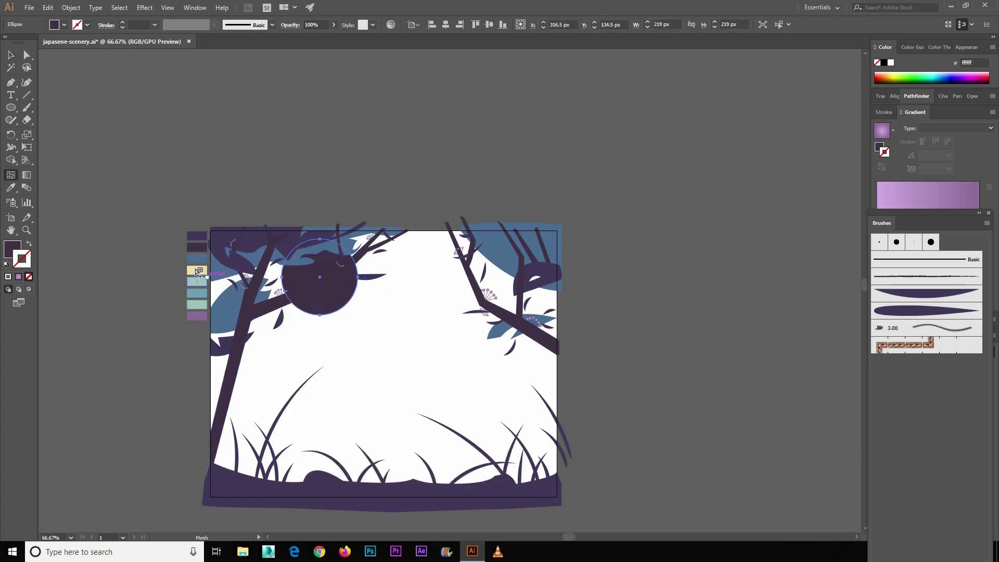
pyautogui.click(207, 268)
pyautogui.hotkey('ctrl', 'shift', '[')
pyautogui.press('v')
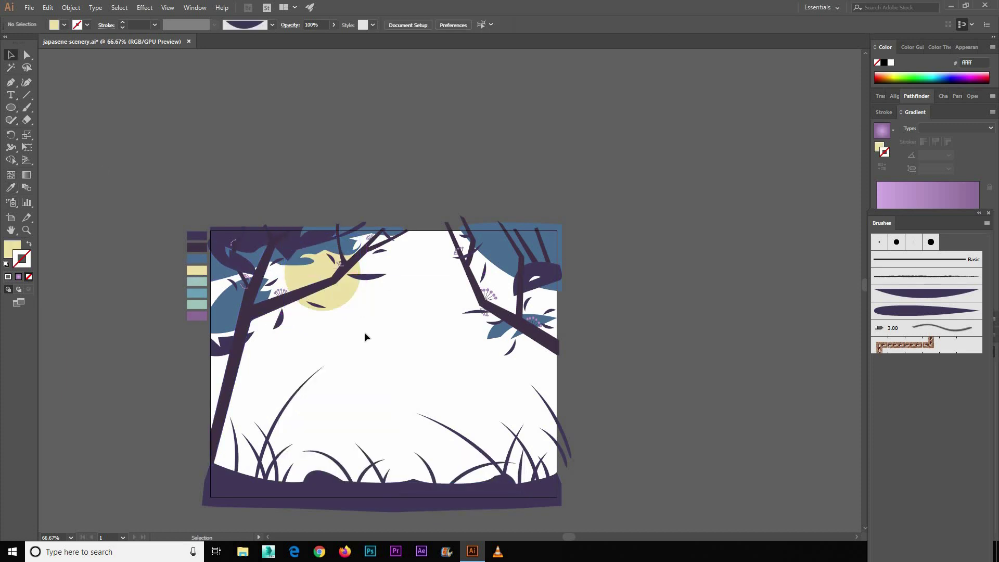
pyautogui.click(10, 83)
pyautogui.hotkey('ctrl', '+')
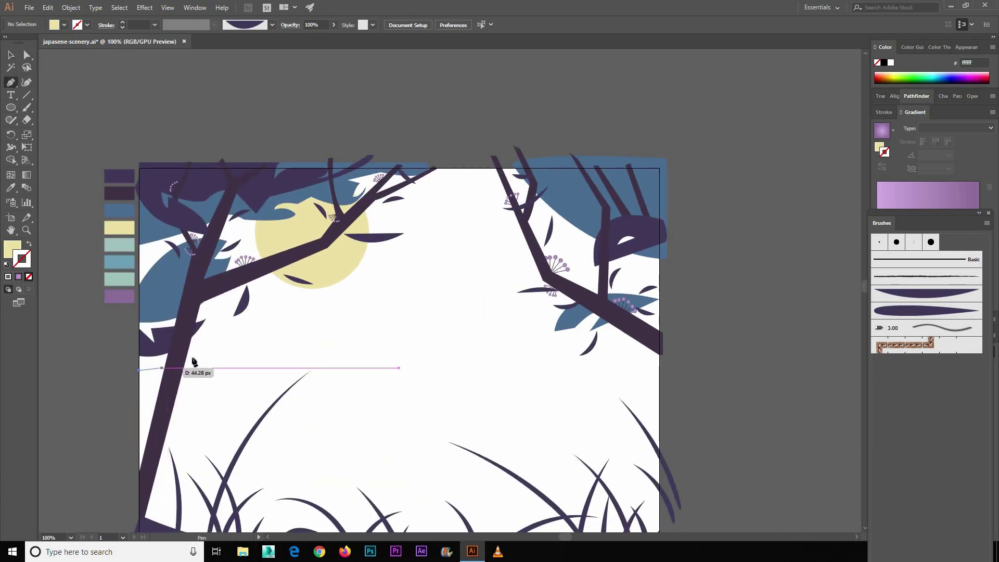
# Pen-draw a small pale yellow hill at the left horizon.
pyautogui.moveTo(194, 356); pyautogui.dragTo(208, 347)
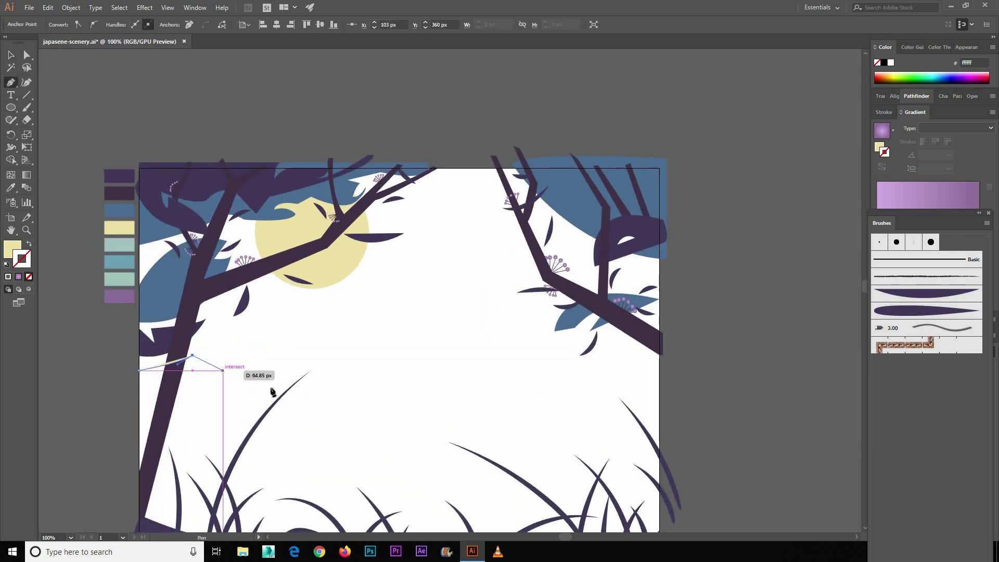
pyautogui.click(223, 370)
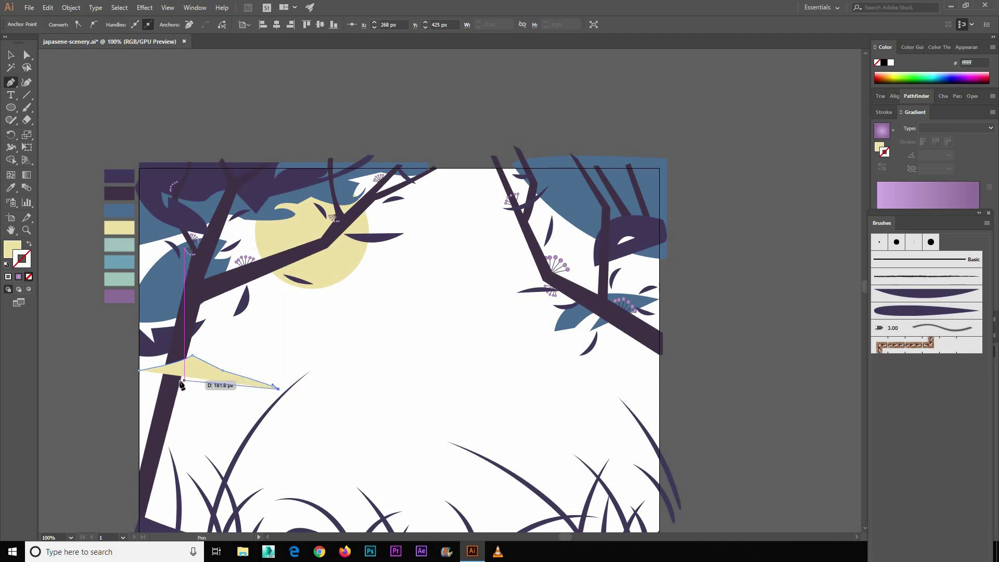
pyautogui.click(140, 371)
pyautogui.hotkey('ctrl', 'shift', 'a')
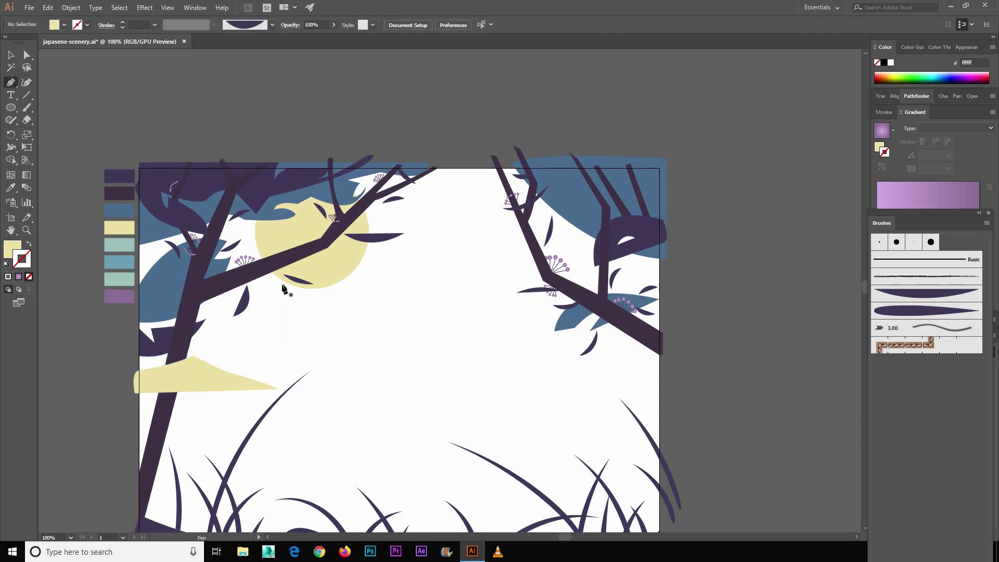
# Outline the central mountain with a stroke only, peaking near the middle with a curved base.
pyautogui.click(226, 372)
pyautogui.click(317, 361)
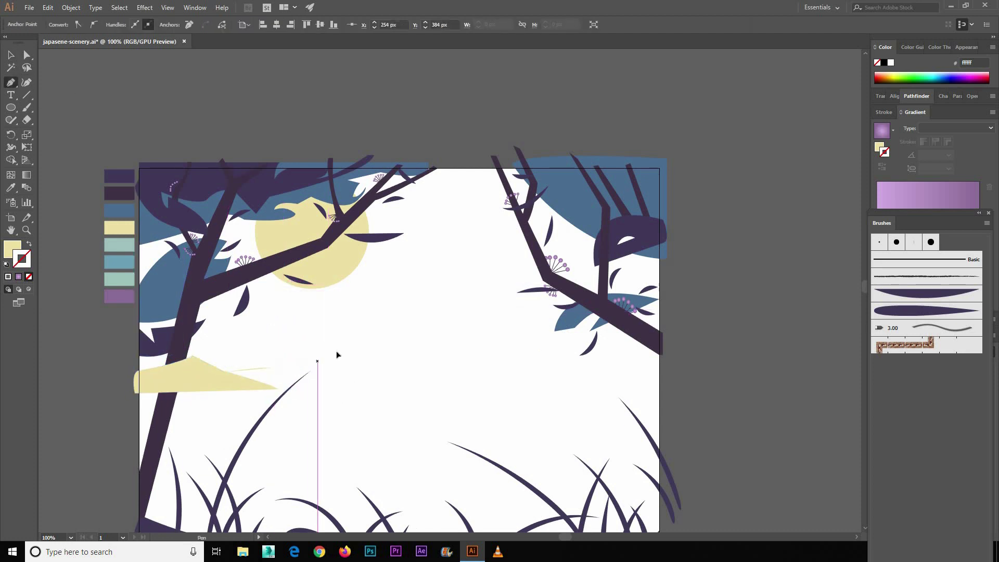
pyautogui.hotkey('shift', 'x')
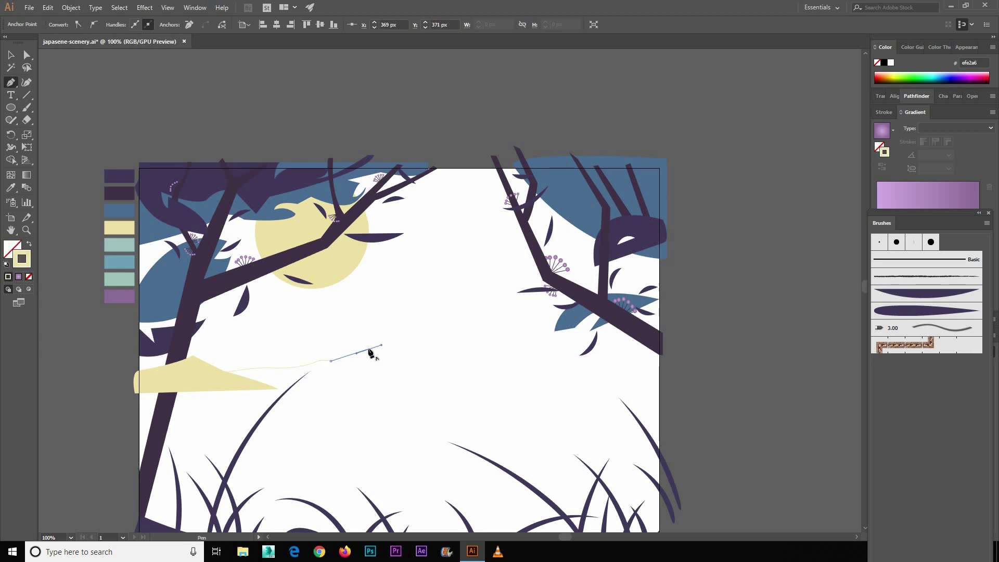
pyautogui.click(432, 332)
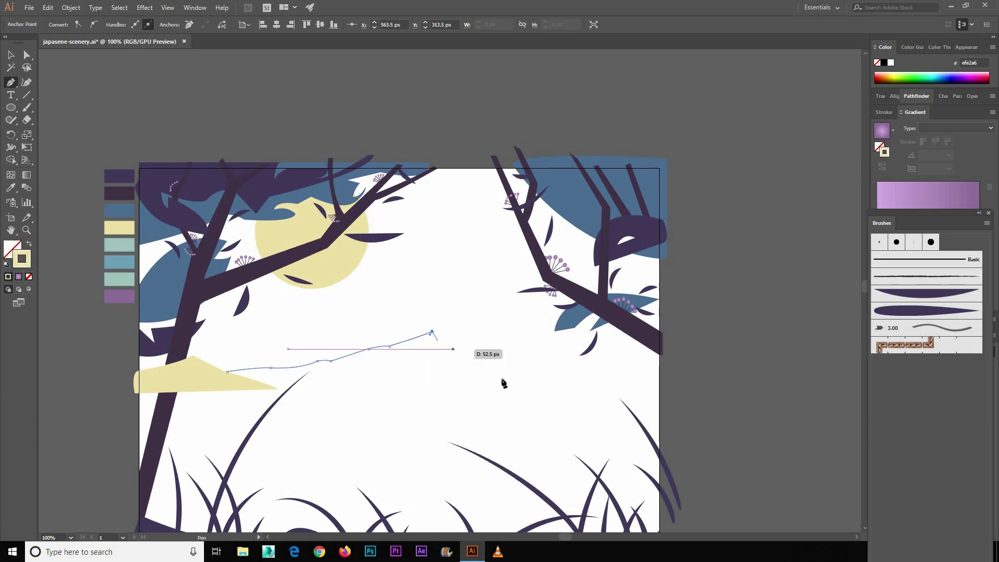
pyautogui.click(483, 358)
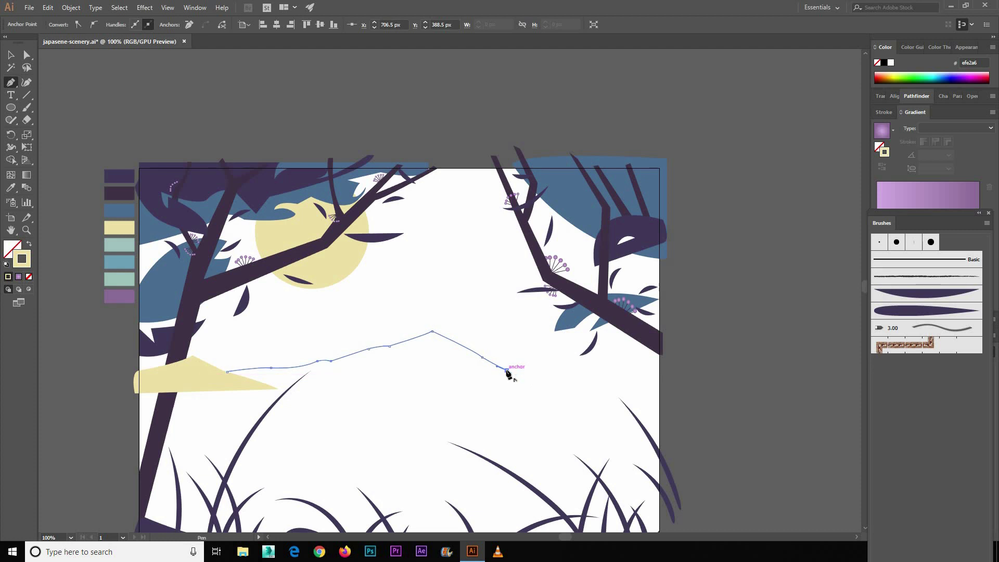
pyautogui.click(553, 394)
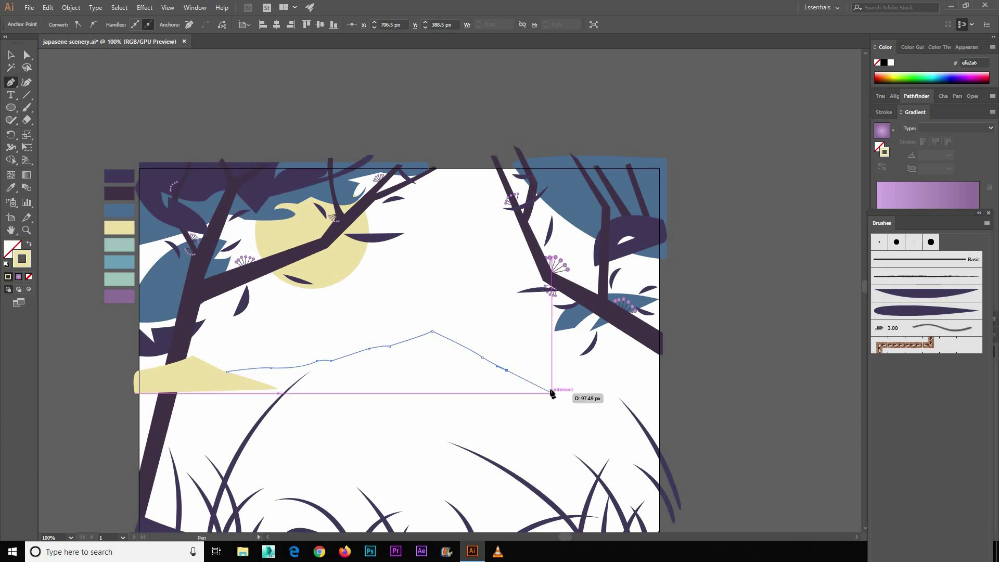
pyautogui.click(265, 390)
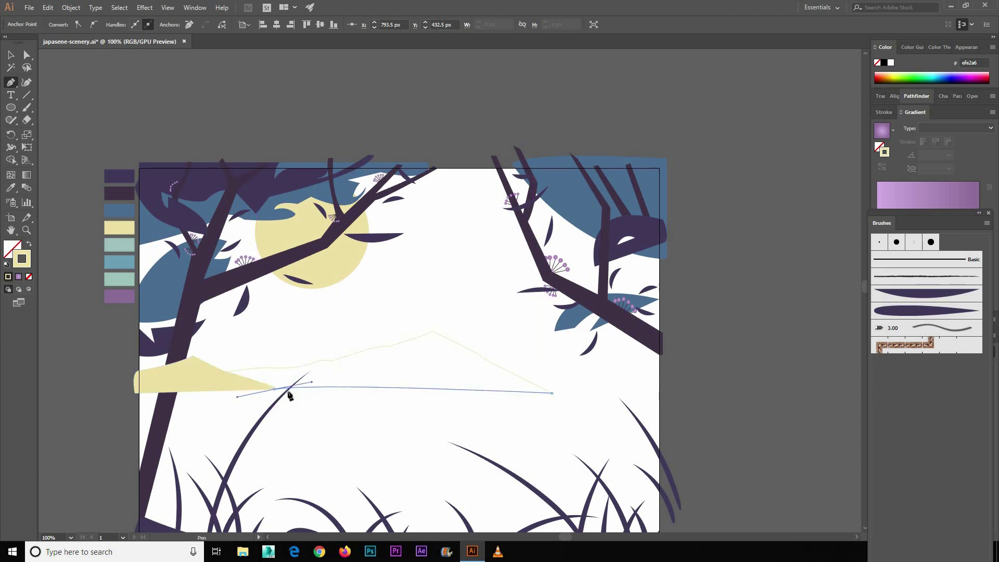
pyautogui.hotkey('ctrl', 'z')
pyautogui.moveTo(265, 388)
pyautogui.mouseDown()
pyautogui.moveTo(255, 380)
pyautogui.moveTo(265, 389)
pyautogui.mouseUp()
pyautogui.hotkey('ctrl', 'shift', 'a')
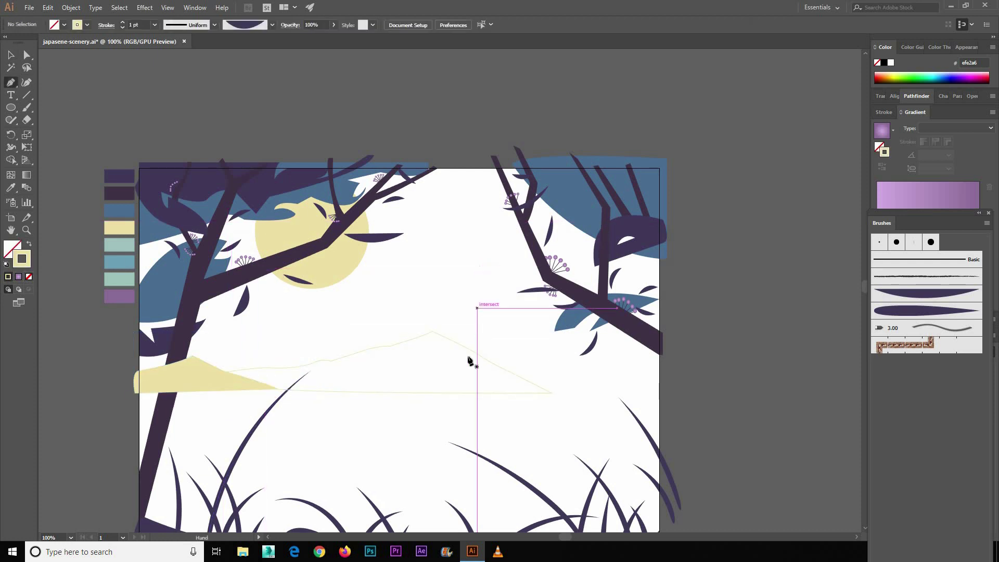
# Outline a right-hand mountain rising to the artboard's right edge and close it.
pyautogui.click(405, 392)
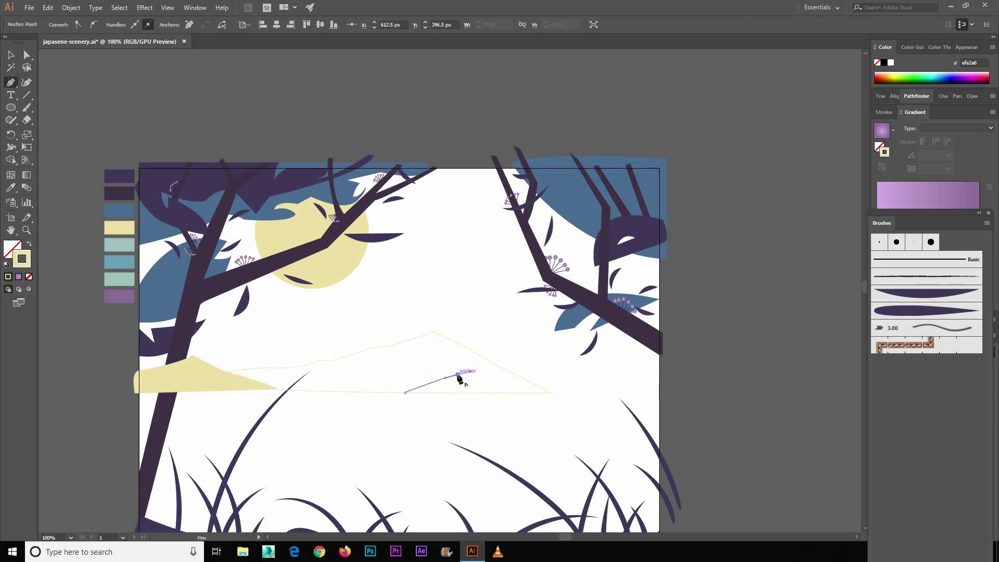
pyautogui.moveTo(457, 374)
pyautogui.mouseDown()
pyautogui.moveTo(502, 348)
pyautogui.moveTo(486, 365)
pyautogui.mouseUp()
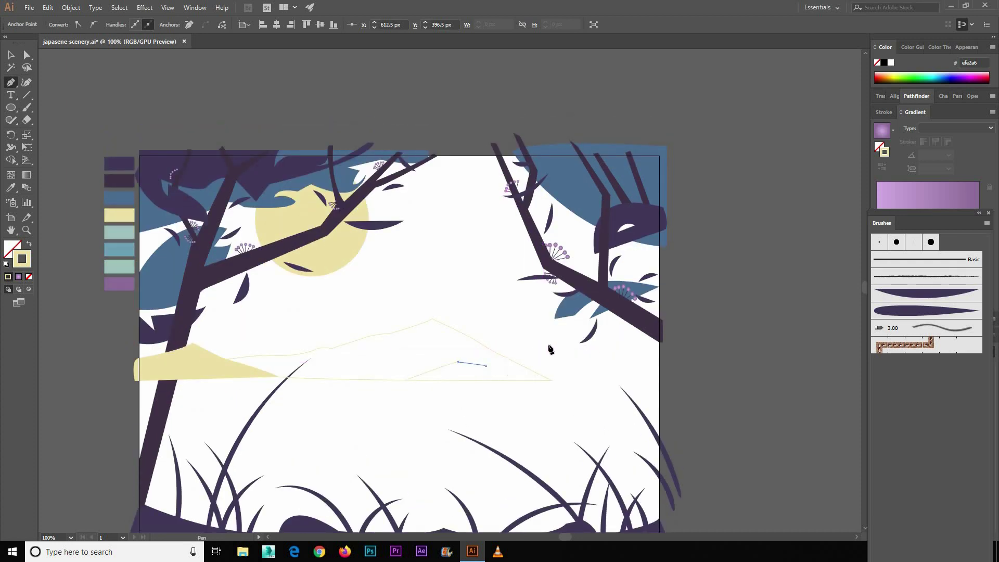
pyautogui.click(606, 325)
pyautogui.click(662, 343)
pyautogui.click(666, 380)
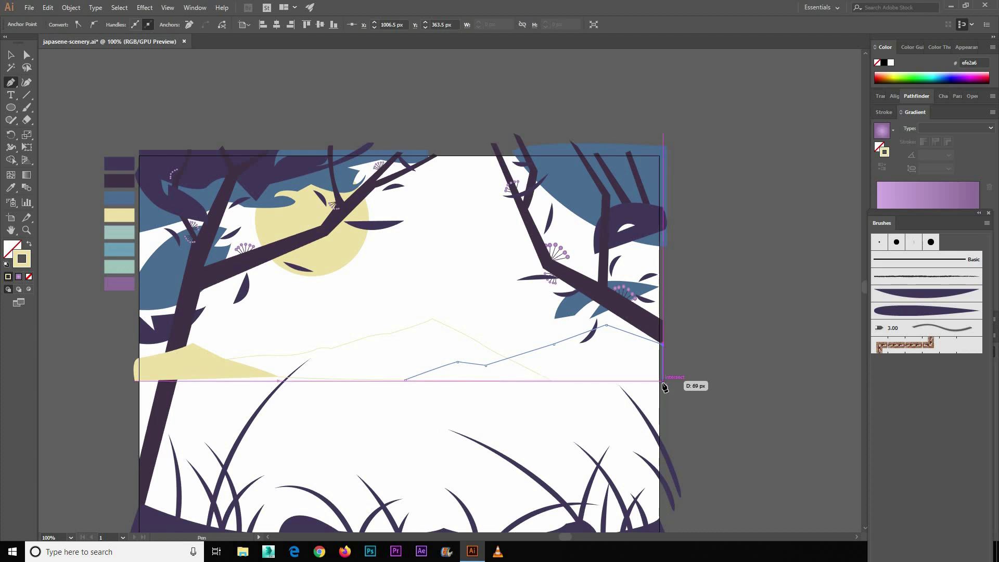
pyautogui.click(405, 381)
pyautogui.press('v')
pyautogui.click(54, 174)
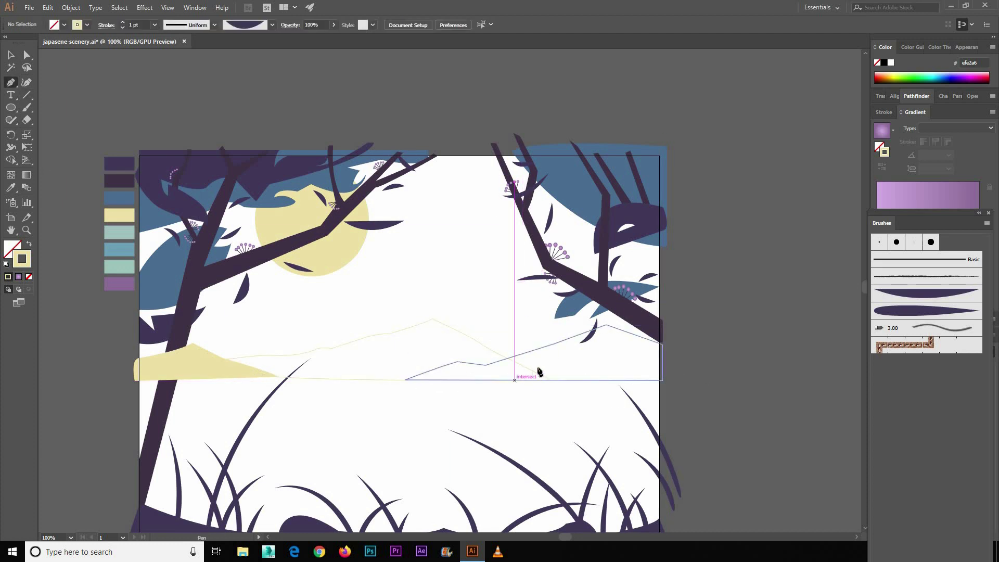
# Outline a low overlapping ridge at the bottom right, then select the yellow hill.
pyautogui.click(515, 381)
pyautogui.click(573, 365)
pyautogui.click(626, 372)
pyautogui.click(654, 365)
pyautogui.click(670, 381)
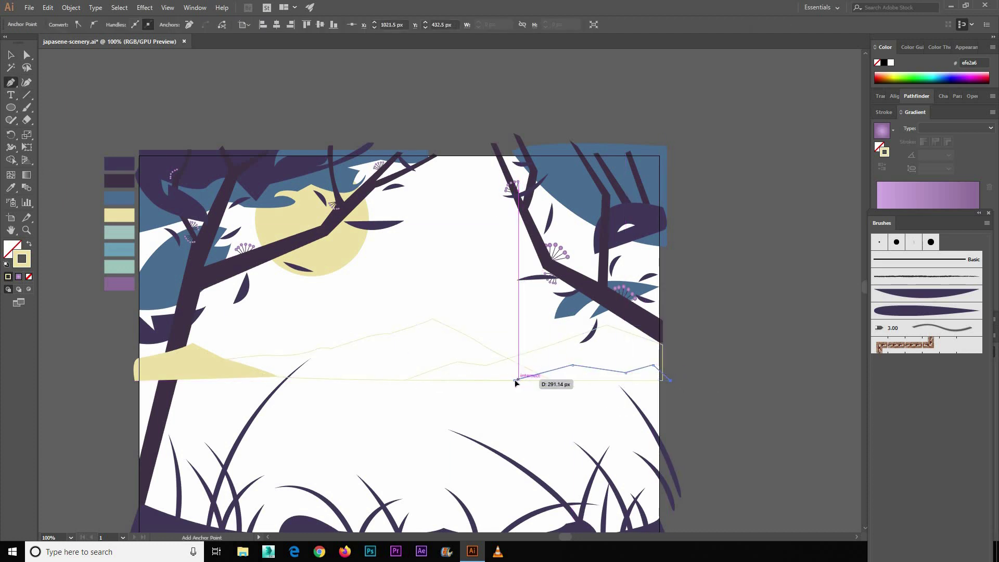
pyautogui.click(515, 381)
pyautogui.press('v')
pyautogui.click(197, 364)
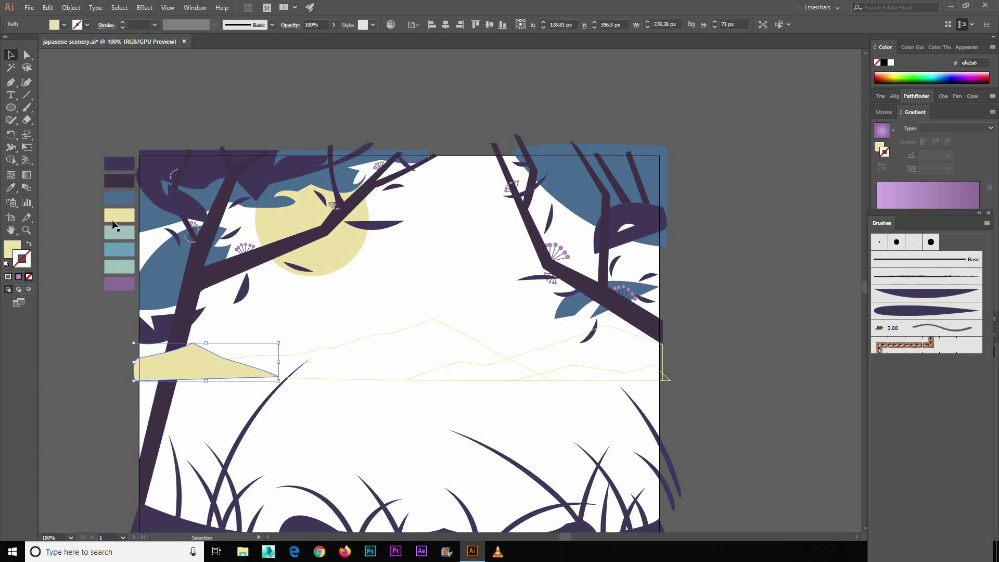
# Fill the yellow hill with the blue-teal linear gradient.
pyautogui.click(119, 250)
pyautogui.press('F5')
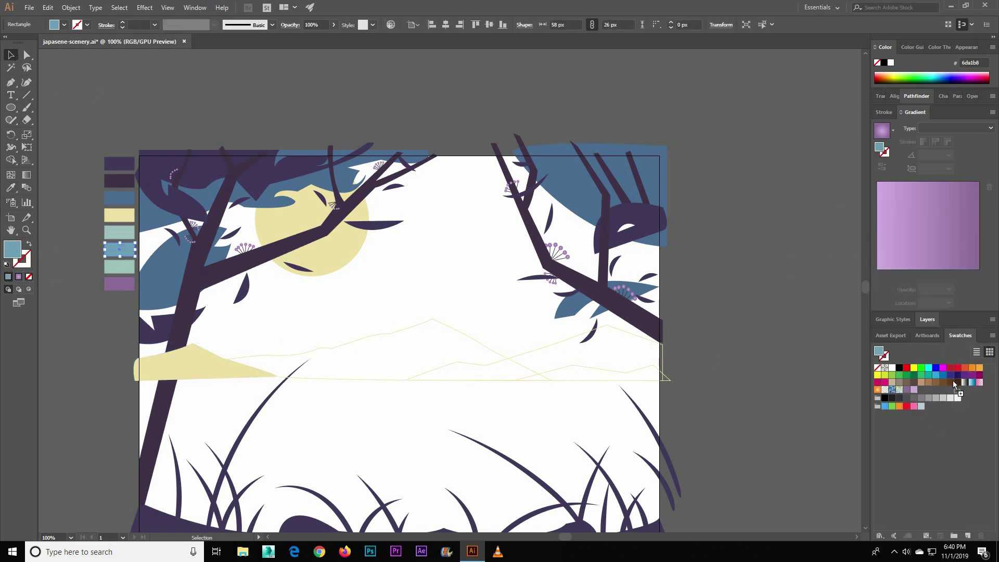
pyautogui.click(208, 351)
pyautogui.click(922, 389)
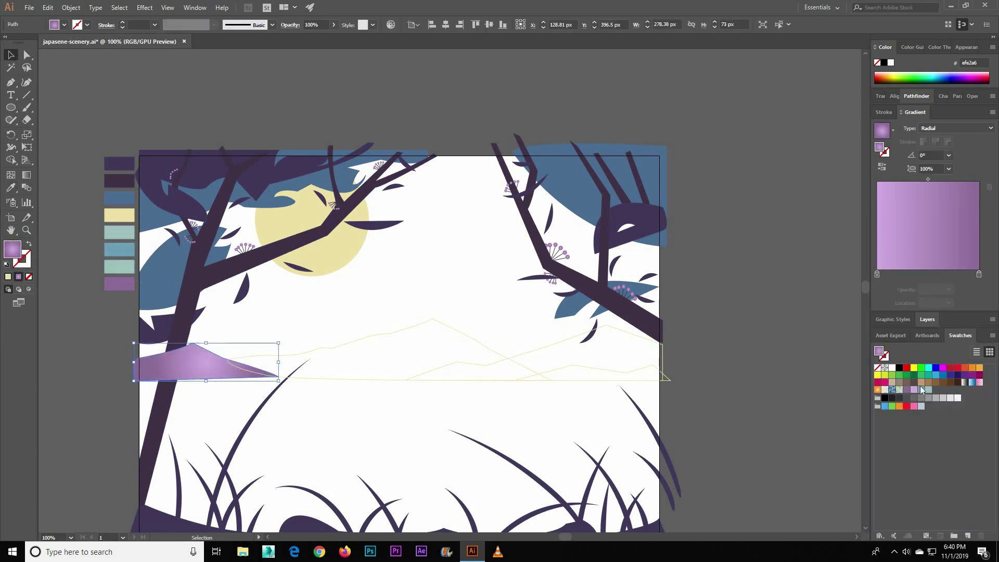
pyautogui.click(929, 389)
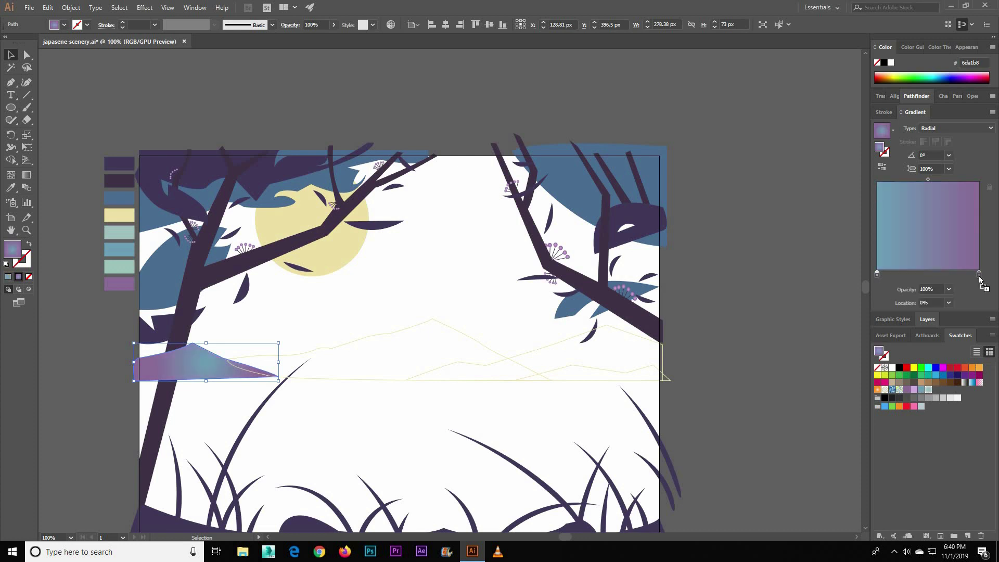
# Set the hill's gradient angle to -90° with its midpoint at 72%.
pyautogui.click(949, 155)
pyautogui.click(957, 307)
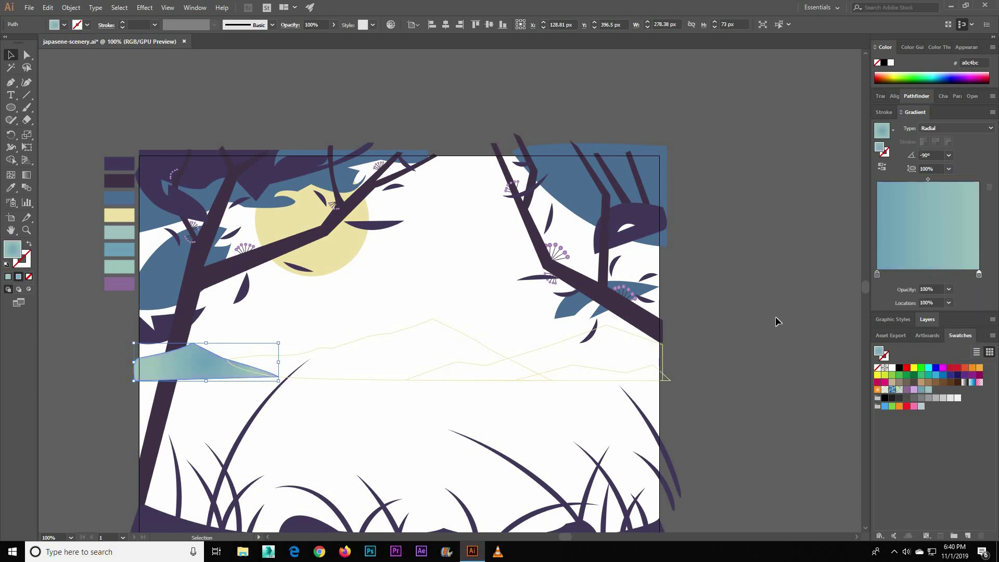
pyautogui.click(948, 155)
pyautogui.click(958, 263)
pyautogui.moveTo(928, 180); pyautogui.dragTo(951, 180)
pyautogui.click(948, 155)
pyautogui.click(960, 309)
pyautogui.click(948, 155)
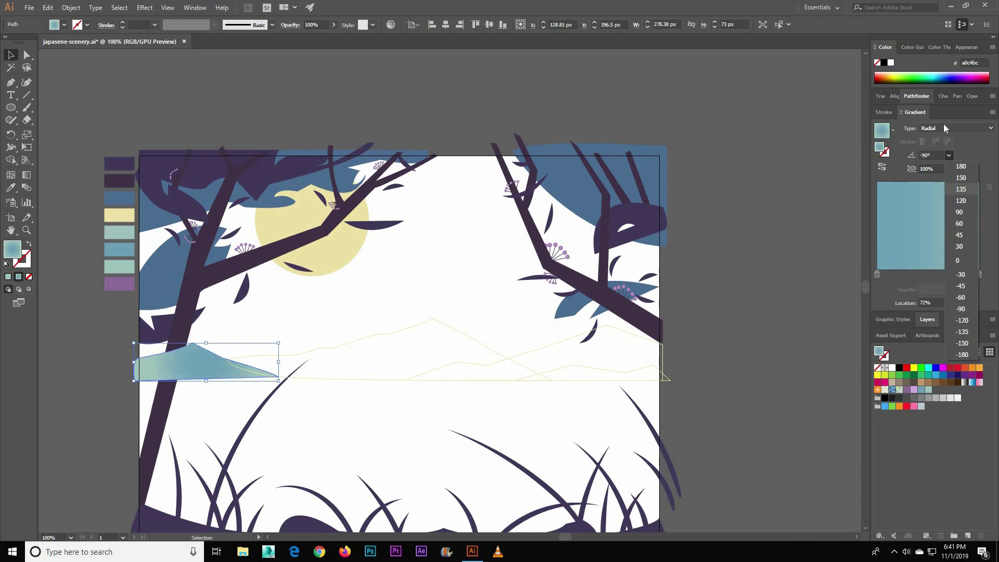
pyautogui.click(958, 260)
# Give the large mountain a reversed gradient fill and no stroke.
pyautogui.click(329, 348)
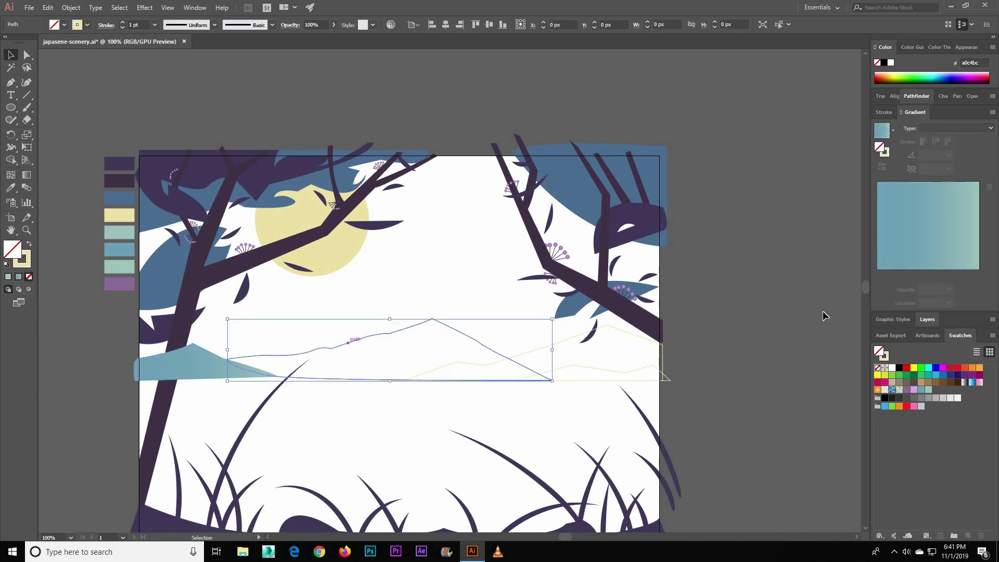
pyautogui.press('.')
pyautogui.click(883, 167)
pyautogui.click(793, 285)
pyautogui.click(436, 352)
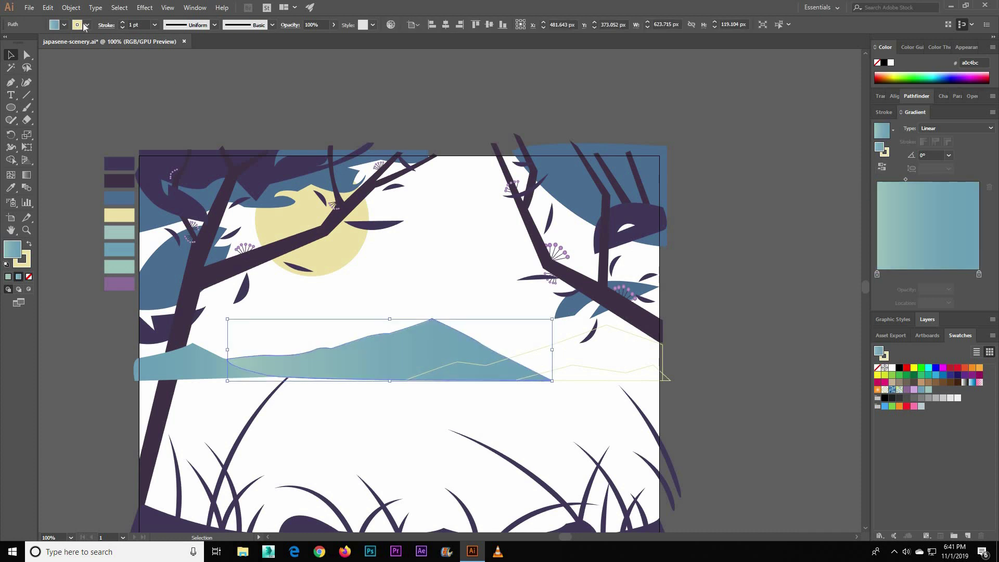
pyautogui.click(87, 25)
pyautogui.click(8, 39)
# Fill the right mountain with dark blue and the low ridge with darker navy.
pyautogui.click(536, 350)
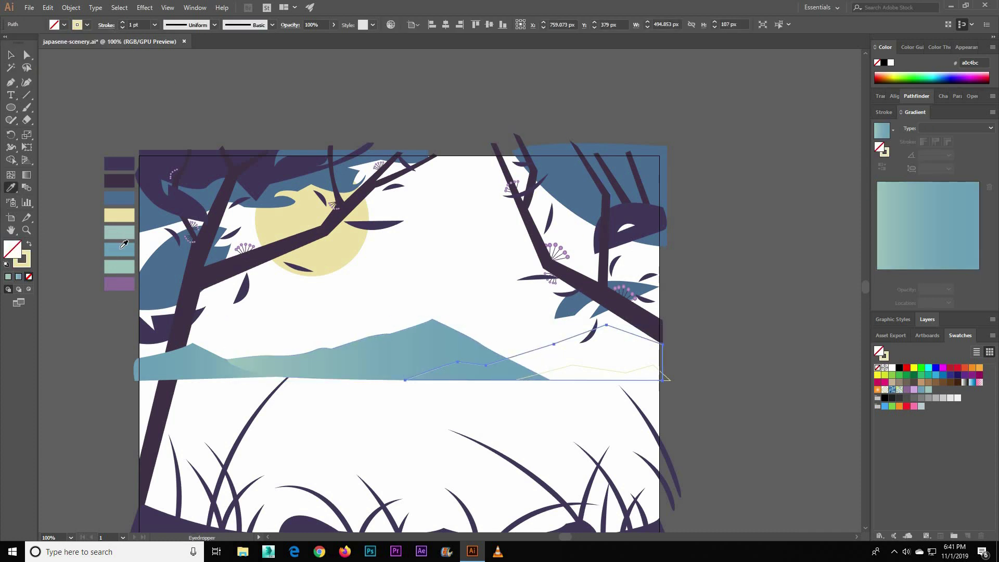
pyautogui.click(119, 196)
pyautogui.click(573, 366)
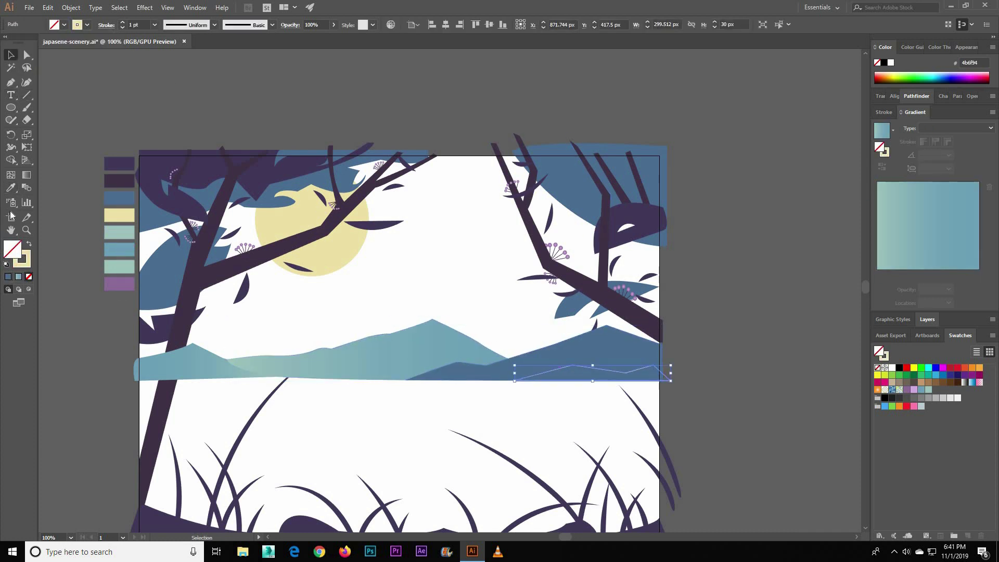
pyautogui.doubleClick(6, 250)
pyautogui.click(920, 232)
pyautogui.click(162, 94)
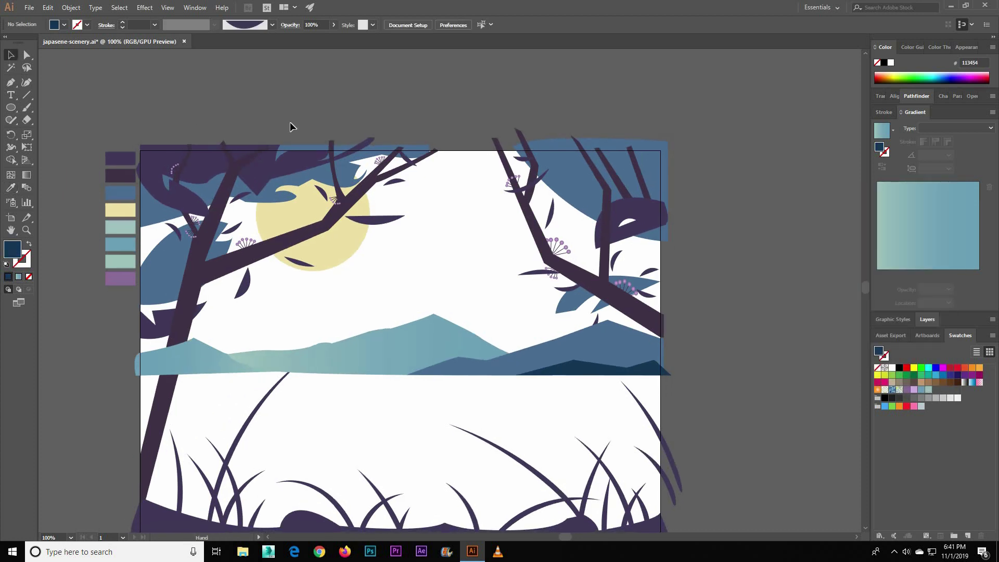
# Send the left hill behind the tree trunk.
pyautogui.rightClick(211, 358)
pyautogui.click(418, 115)
pyautogui.click(214, 351)
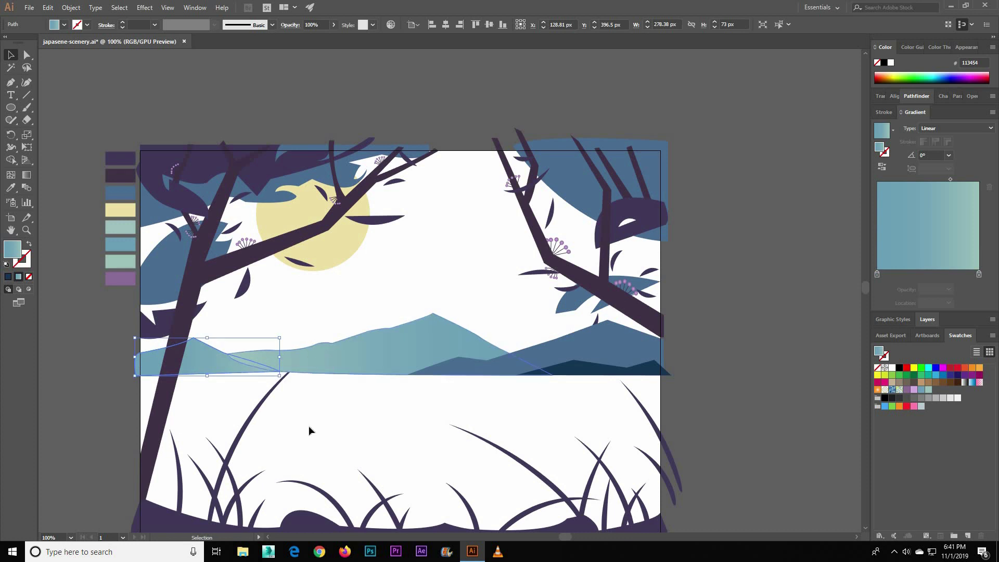
pyautogui.rightClick(340, 357)
pyautogui.click(490, 348)
pyautogui.click(354, 395)
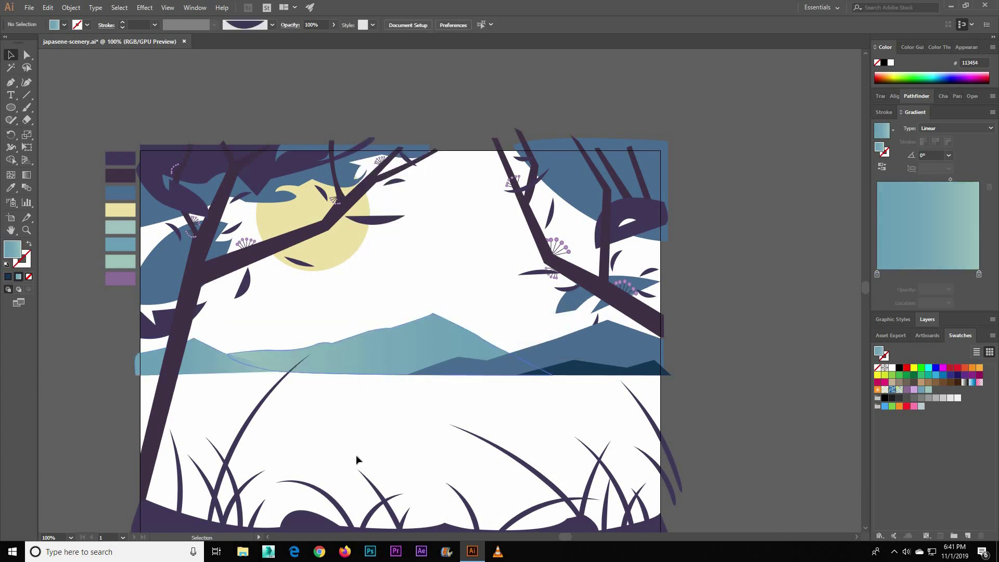
# Shift the large mountain's gradient midpoint to 13%.
pyautogui.click(432, 346)
pyautogui.moveTo(906, 179); pyautogui.dragTo(893, 182)
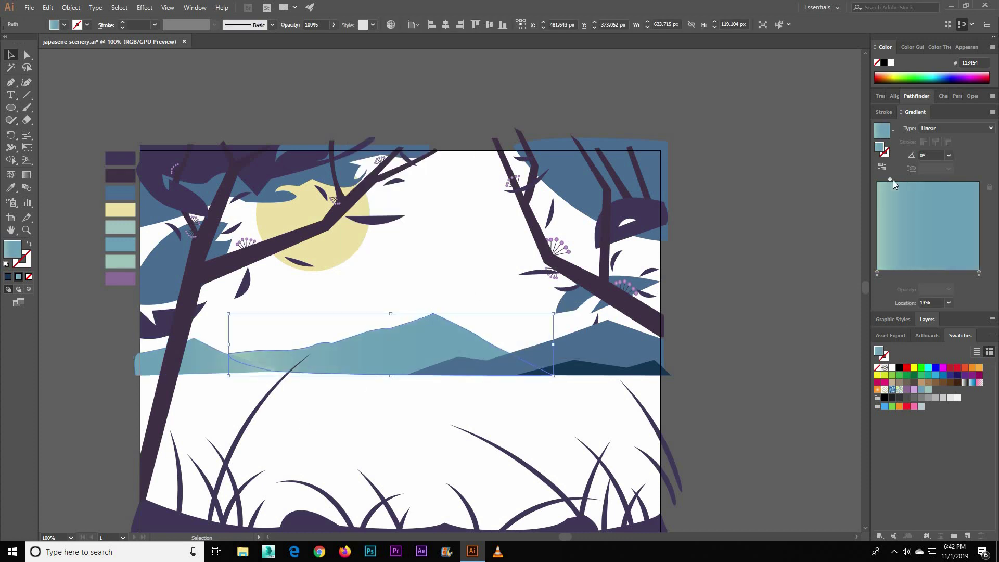
pyautogui.click(251, 362)
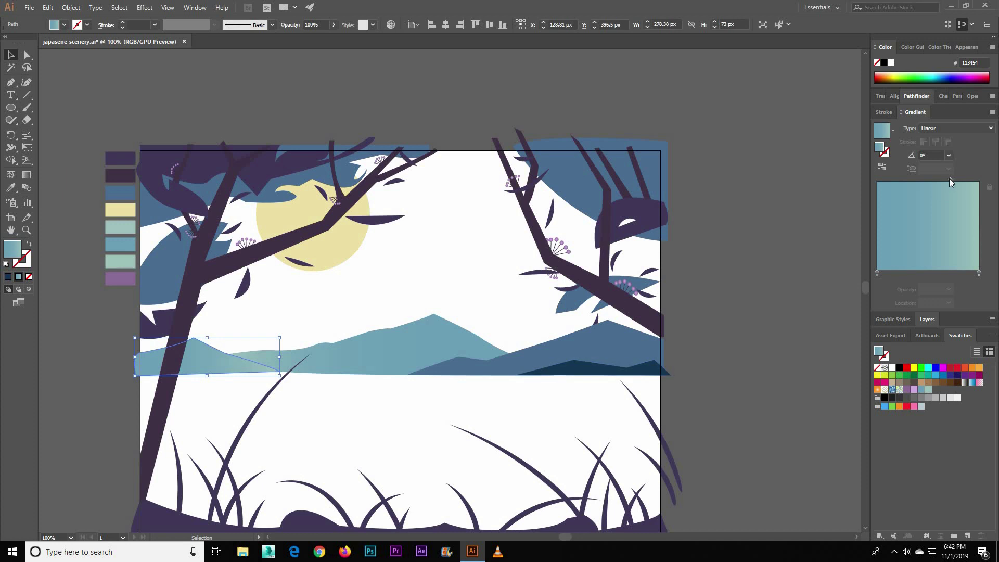
pyautogui.click(619, 341)
# Draw a rectangle over the upper artboard and fill it with the pale teal swatch.
pyautogui.click(879, 336)
pyautogui.click(779, 328)
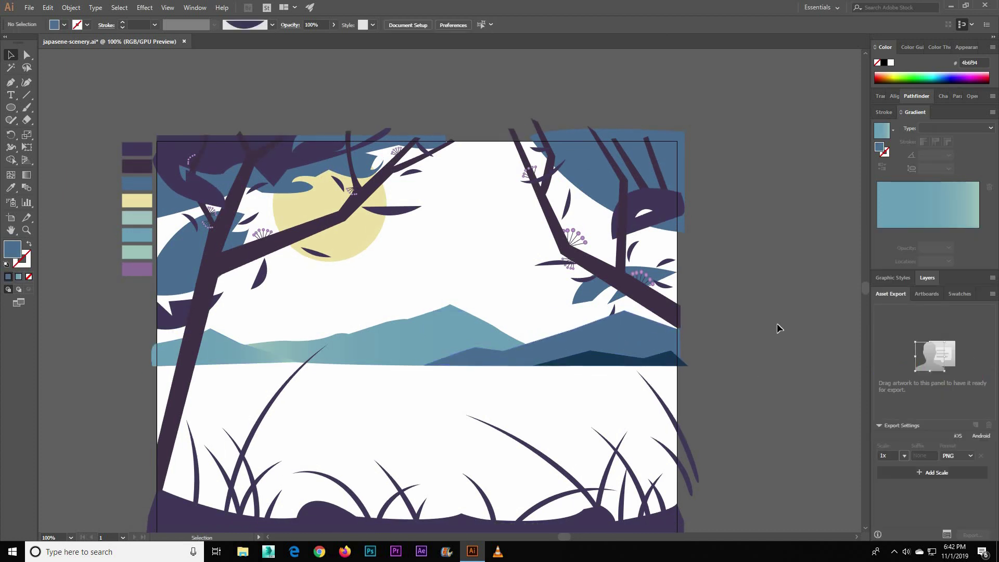
pyautogui.moveTo(13, 100); pyautogui.dragTo(58, 104)
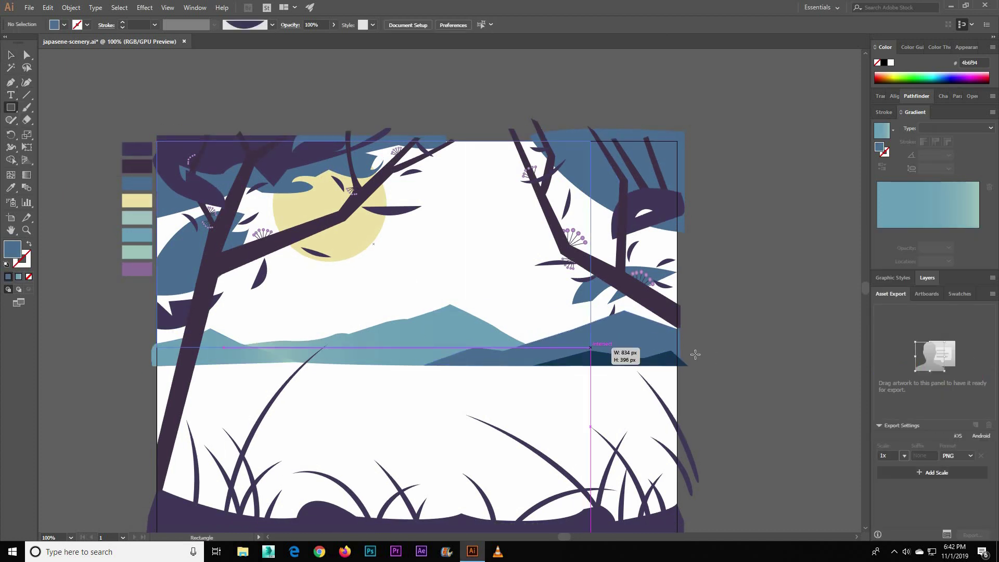
pyautogui.moveTo(157, 140); pyautogui.dragTo(677, 355)
pyautogui.click(10, 187)
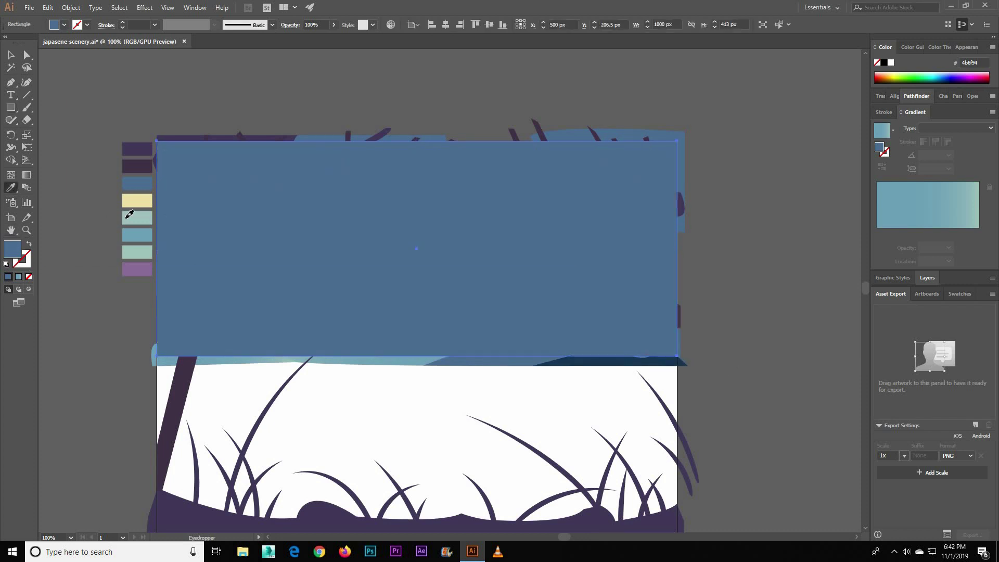
pyautogui.click(137, 252)
# Send the sky rectangle behind the trees, moon and mountains.
pyautogui.doubleClick(12, 249)
pyautogui.click(910, 234)
pyautogui.rightClick(422, 242)
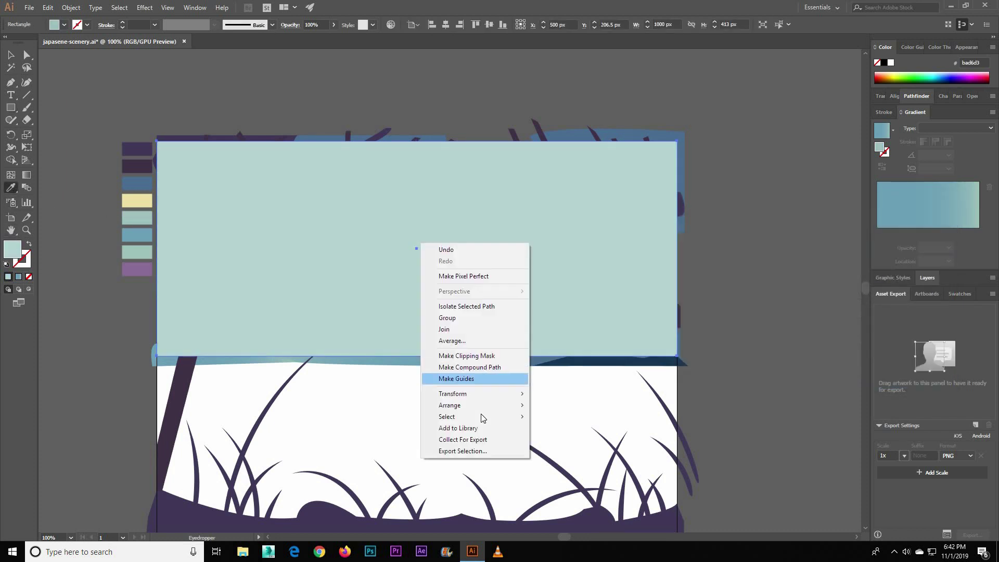
pyautogui.click(573, 437)
pyautogui.press('v')
pyautogui.click(102, 70)
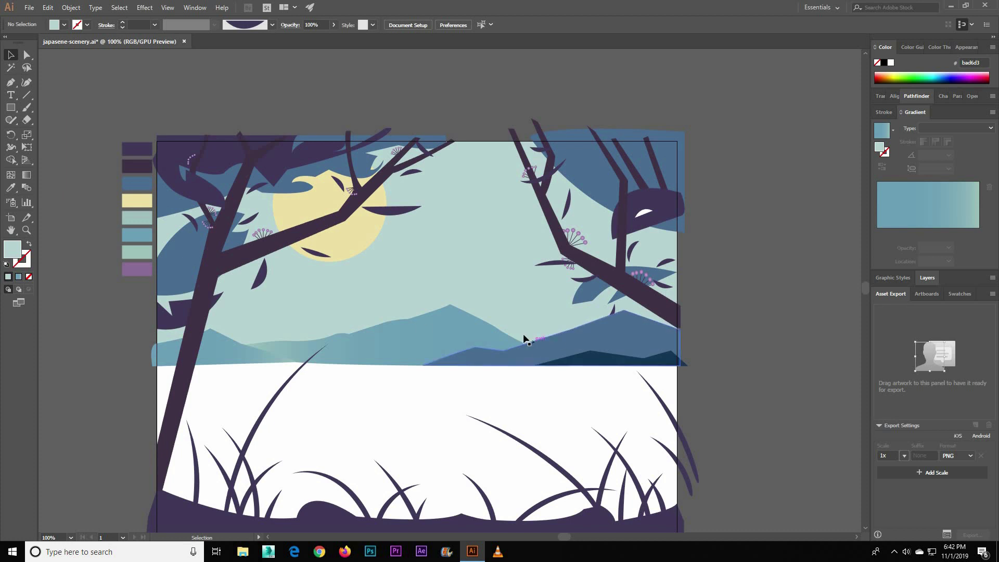
pyautogui.click(11, 83)
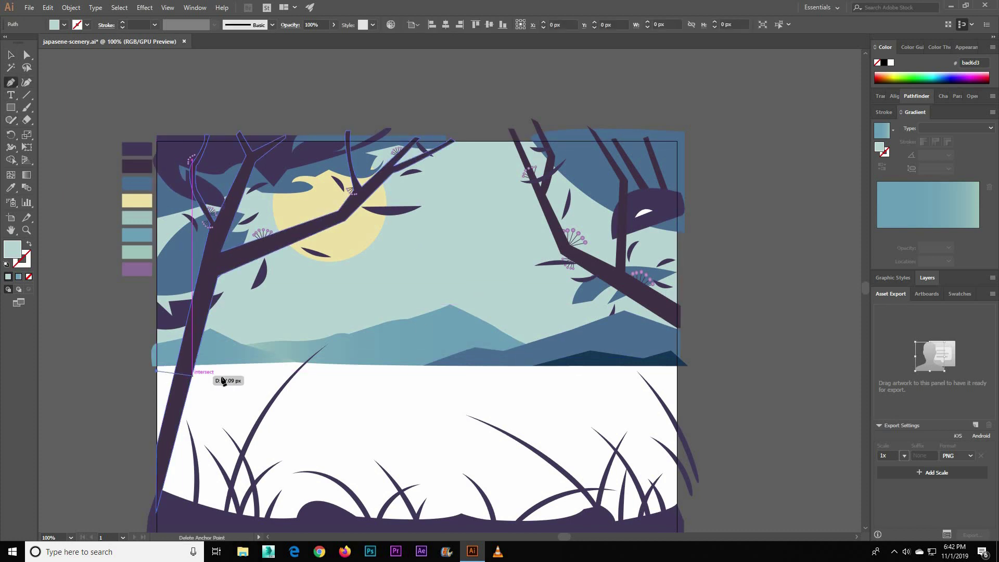
# Pen-draw the water band shape along the snow edge below the mountains.
pyautogui.click(157, 371)
pyautogui.click(213, 381)
pyautogui.click(296, 371)
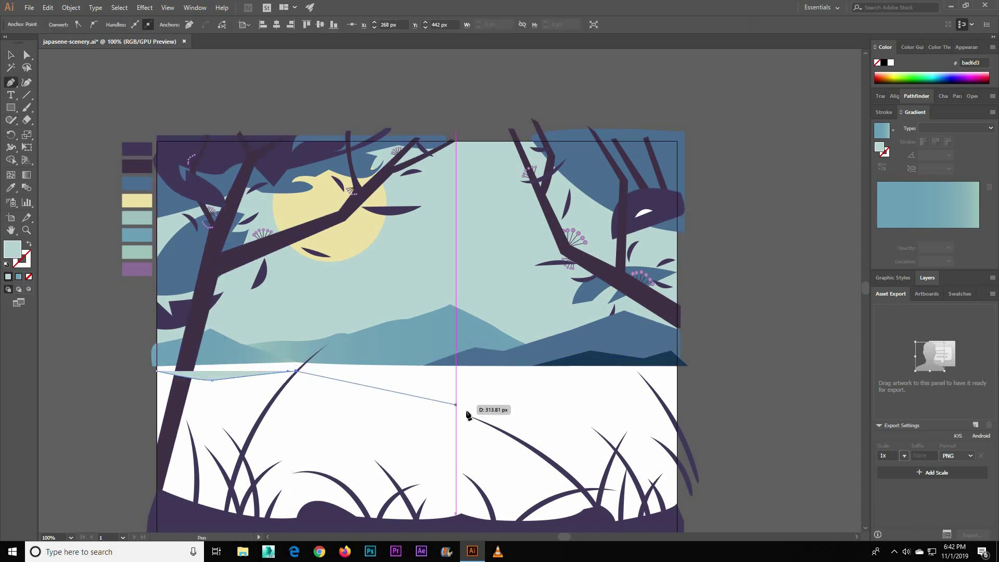
pyautogui.moveTo(456, 404); pyautogui.dragTo(468, 401)
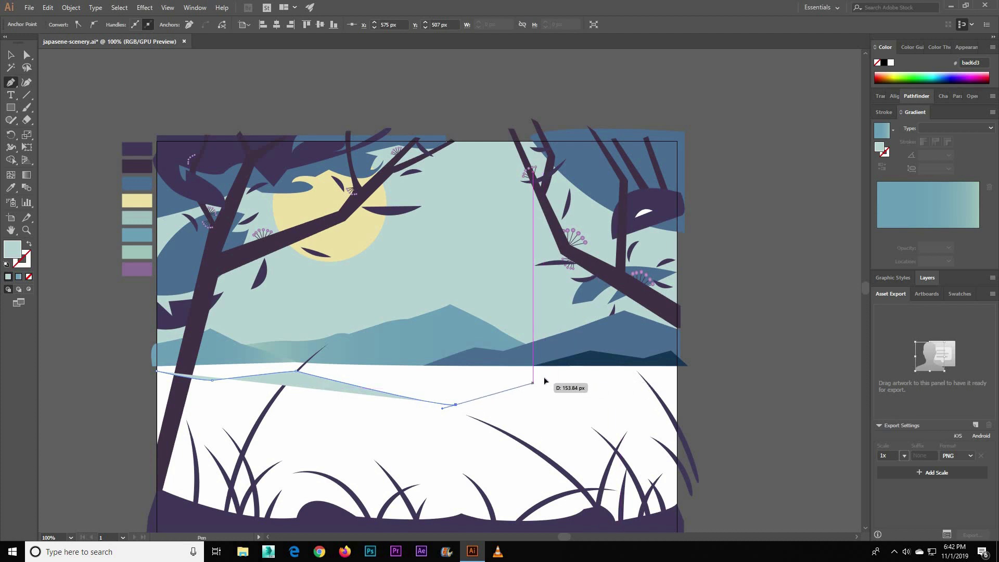
pyautogui.click(532, 383)
pyautogui.click(611, 401)
pyautogui.click(686, 363)
pyautogui.click(533, 357)
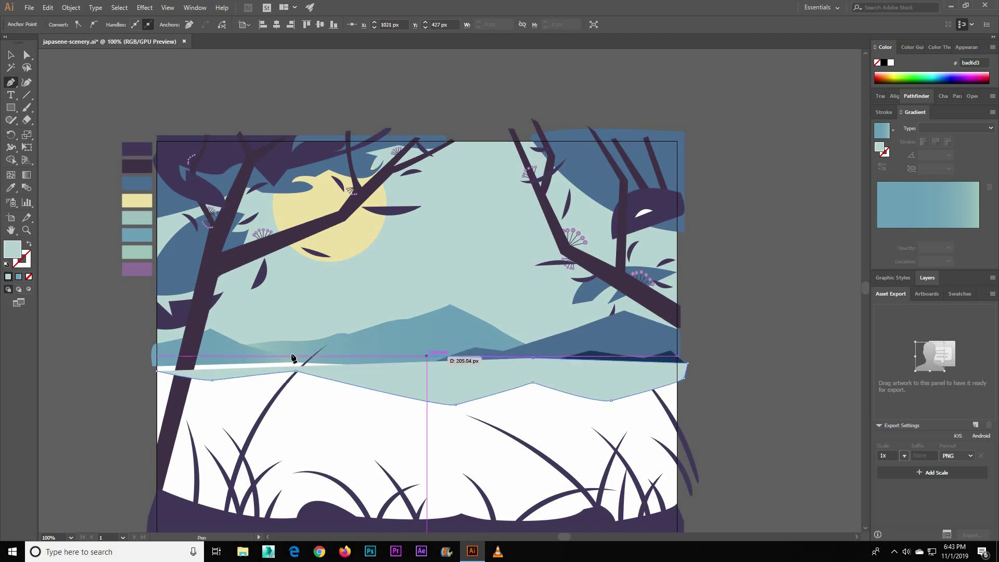
pyautogui.click(277, 355)
pyautogui.click(202, 355)
pyautogui.click(11, 55)
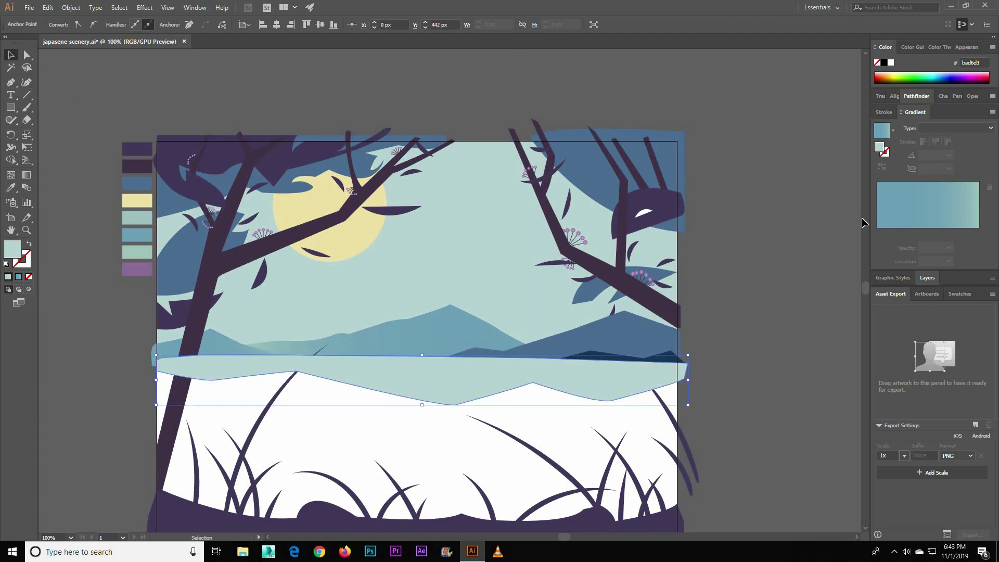
# Give the water a -90° linear gradient at 50% opacity, and draw a lower-artboard rectangle.
pyautogui.click(895, 203)
pyautogui.click(949, 155)
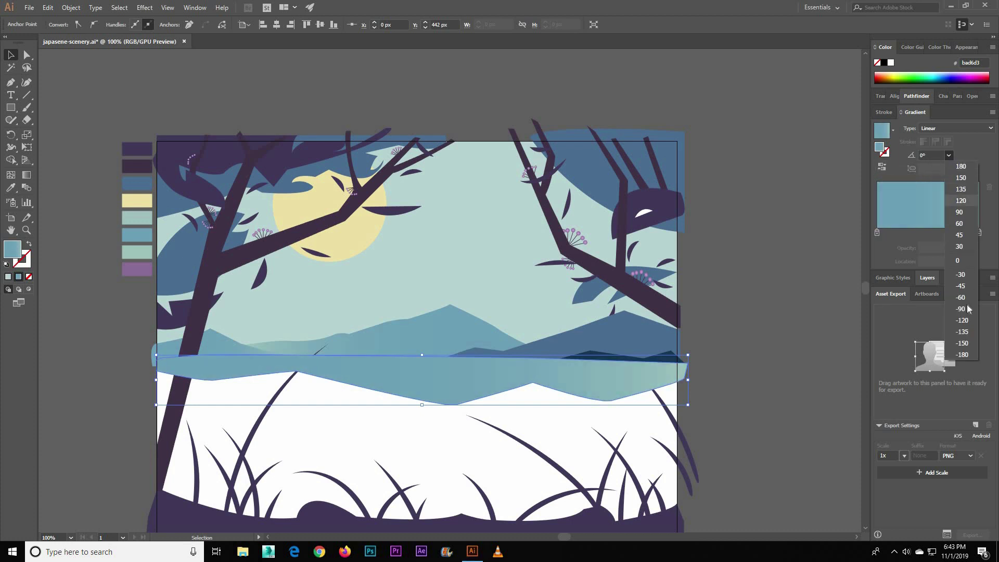
pyautogui.click(952, 193)
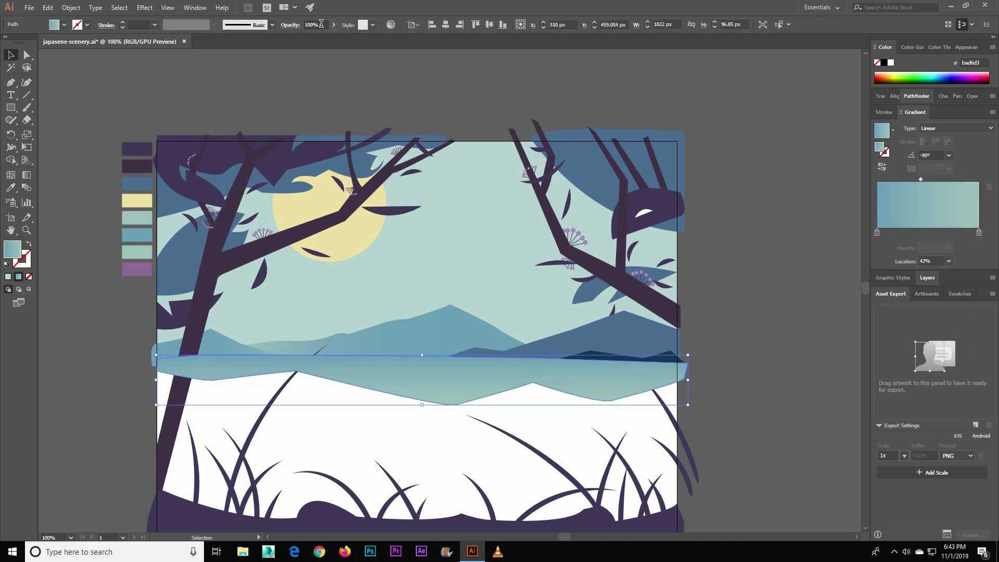
pyautogui.press('Return')
pyautogui.write('50')
pyautogui.press('Return')
pyautogui.click(191, 87)
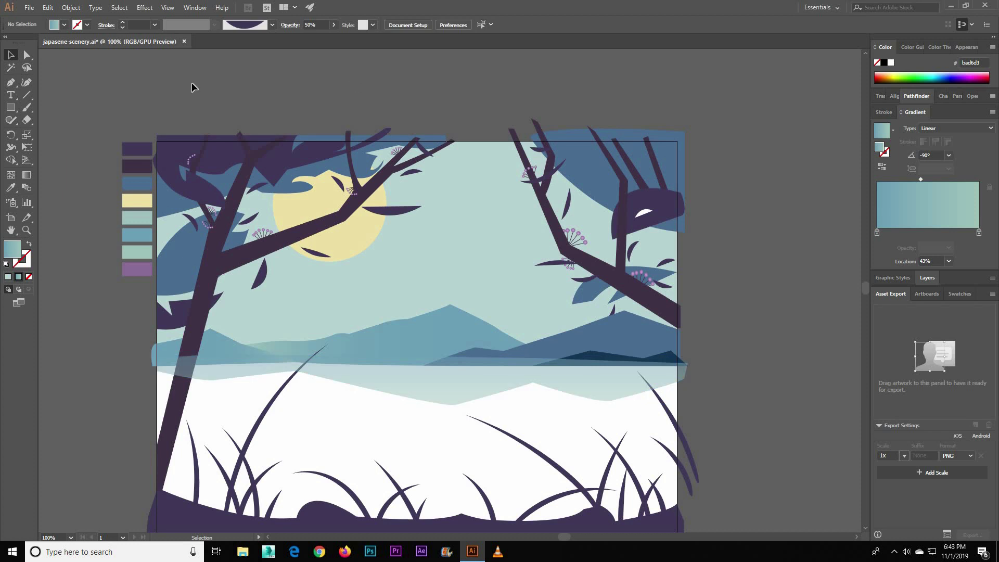
pyautogui.click(11, 107)
pyautogui.moveTo(157, 366); pyautogui.dragTo(677, 523)
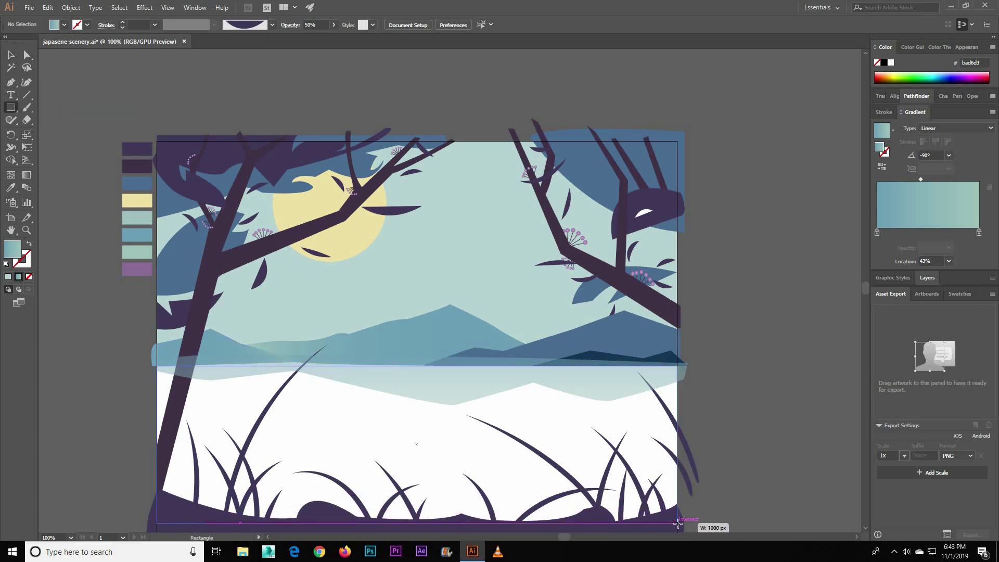
# Raise the lower rectangle to the lake edge, fill it with the sky colour, and send it to back.
pyautogui.click(10, 57)
pyautogui.moveTo(417, 365); pyautogui.dragTo(417, 358)
pyautogui.press('i')
pyautogui.click(385, 267)
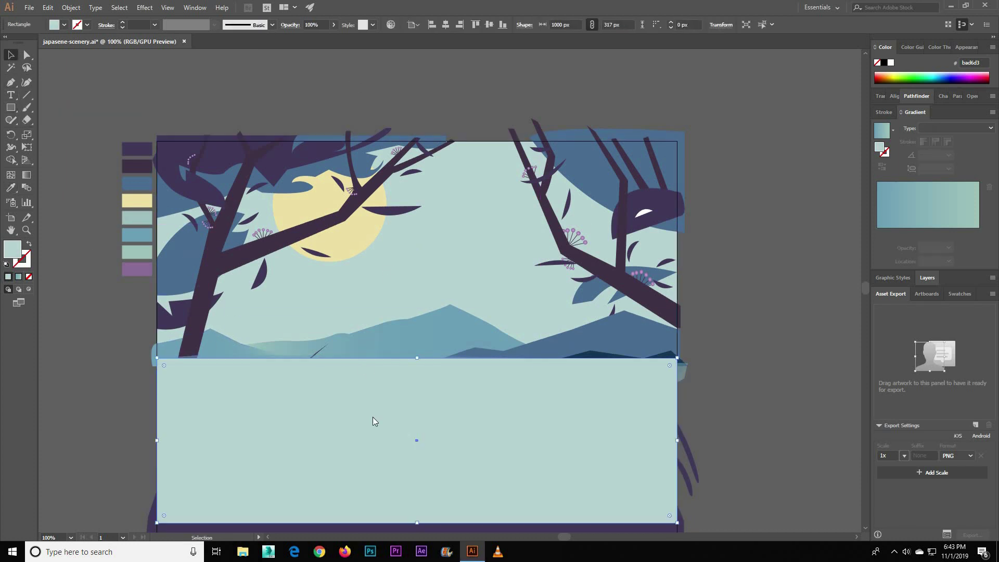
pyautogui.rightClick(372, 417)
pyautogui.click(520, 398)
pyautogui.click(498, 380)
pyautogui.write('4')
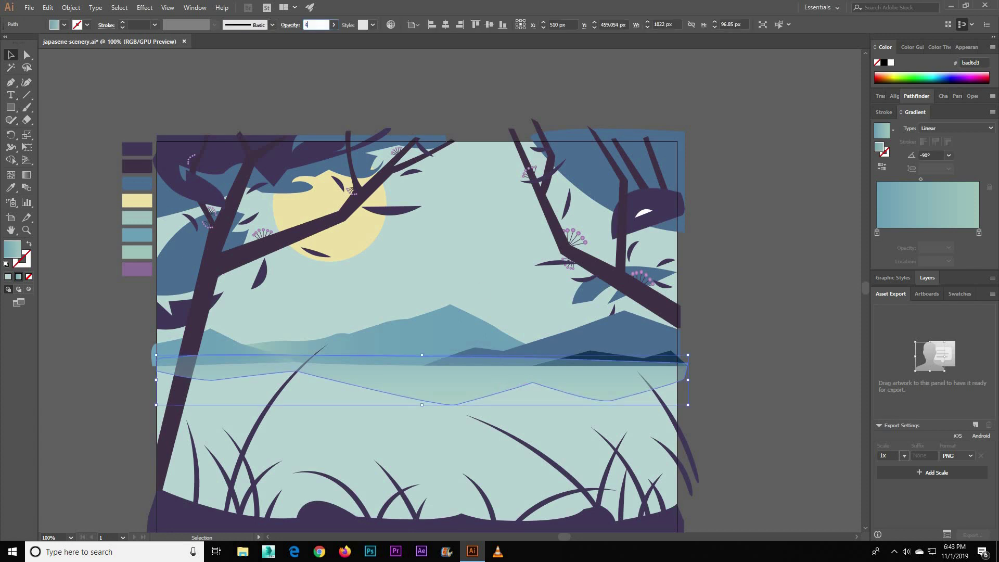
# Reduce the water band's opacity to 25%.
pyautogui.write('0')
pyautogui.press('Return')
pyautogui.rightClick(432, 379)
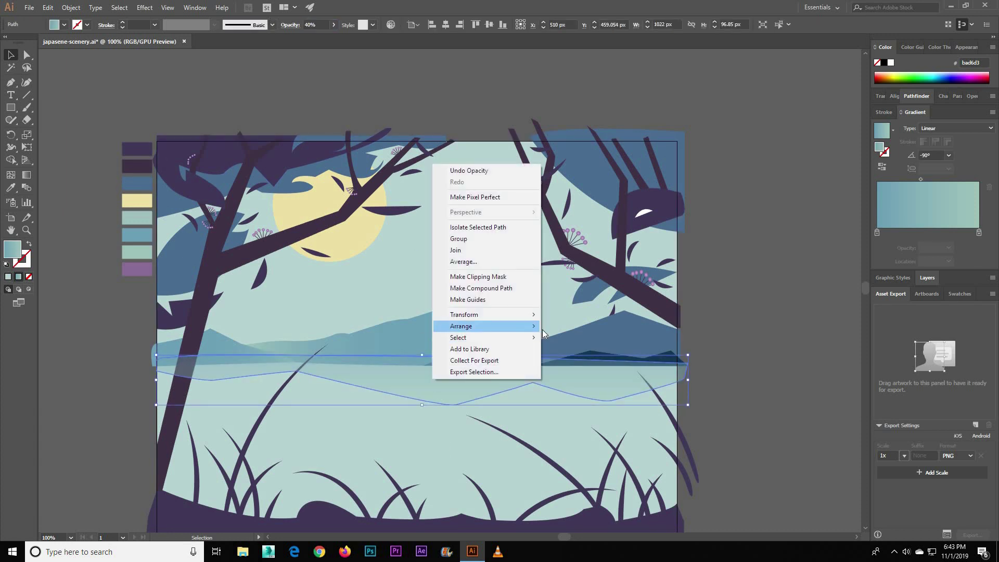
pyautogui.click(405, 378)
pyautogui.press('a')
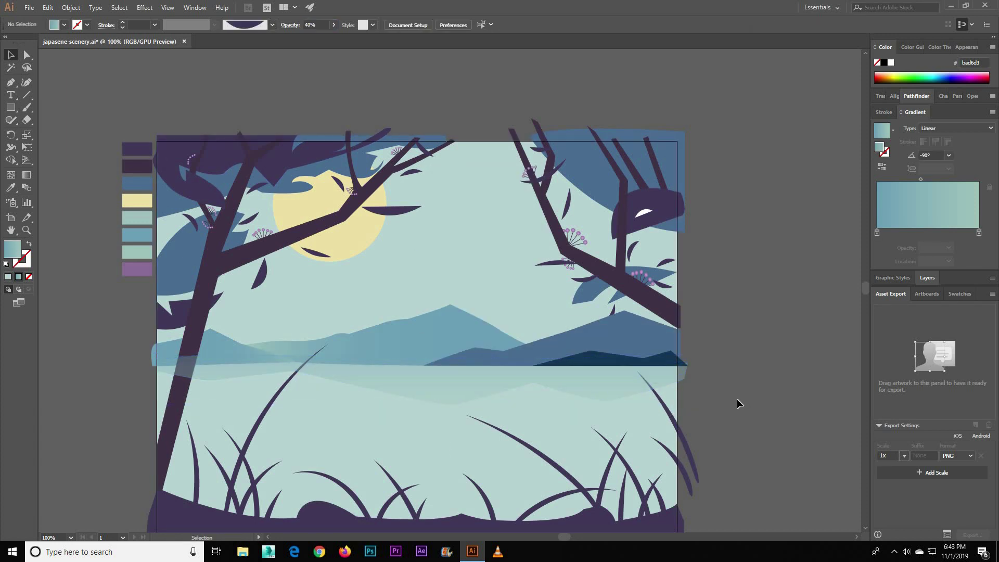
pyautogui.click(74, 144)
pyautogui.click(416, 390)
# Move the water gradient midpoint right and set the right stop's opacity to 30%.
pyautogui.moveTo(921, 179); pyautogui.dragTo(966, 179)
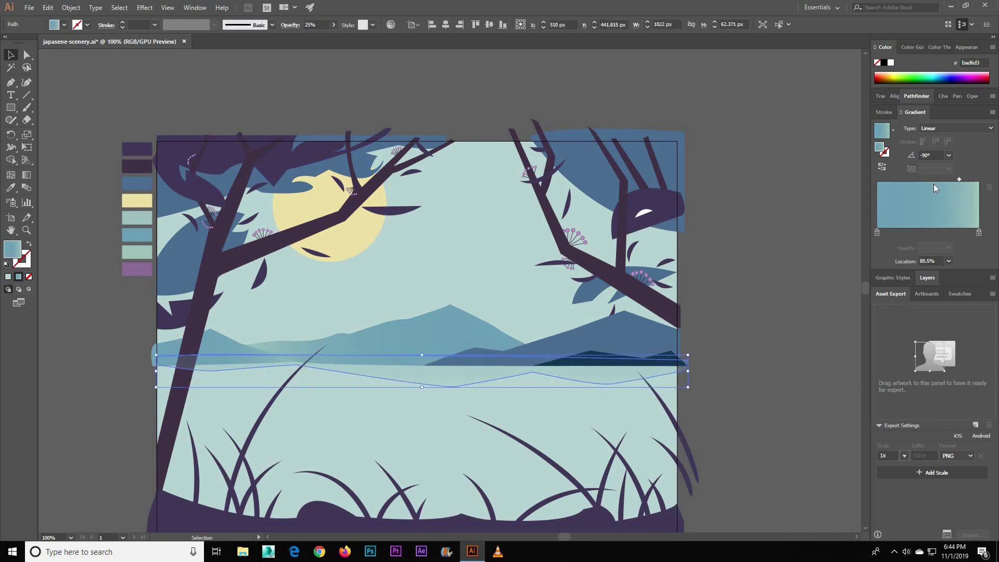
pyautogui.click(979, 233)
pyautogui.doubleClick(979, 233)
pyautogui.press('Escape')
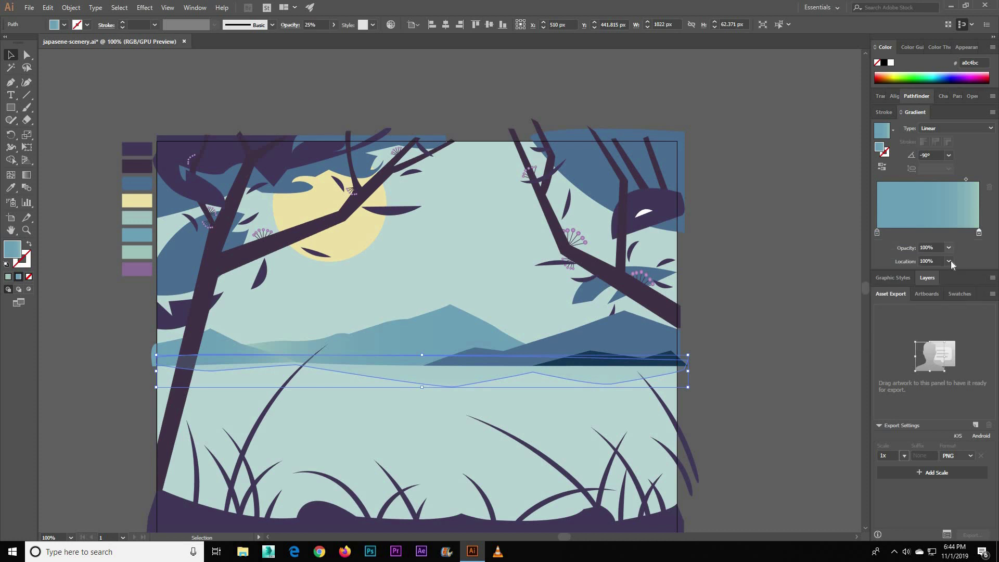
pyautogui.click(948, 248)
pyautogui.click(962, 293)
pyautogui.click(83, 81)
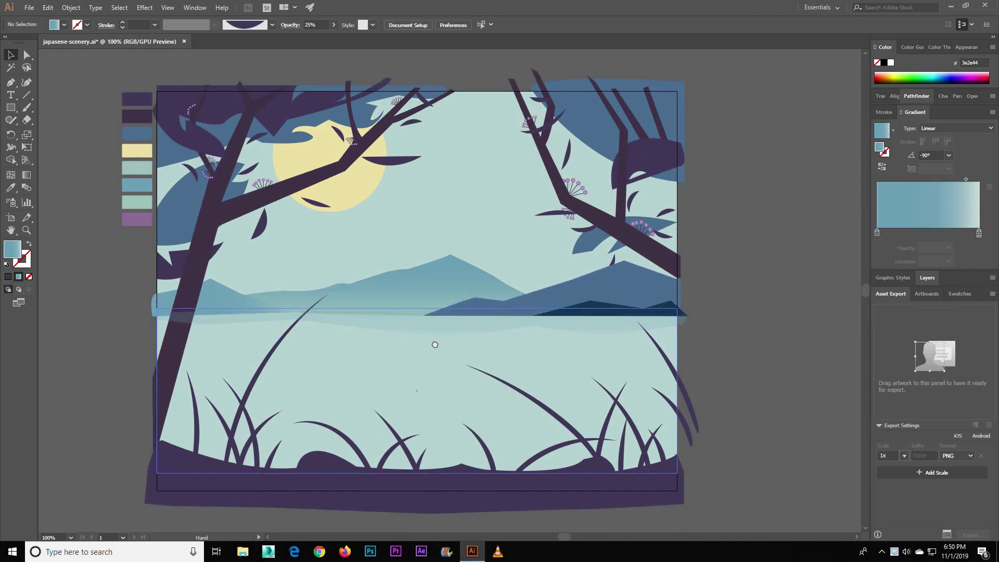
pyautogui.moveTo(386, 318); pyautogui.dragTo(422, 314)
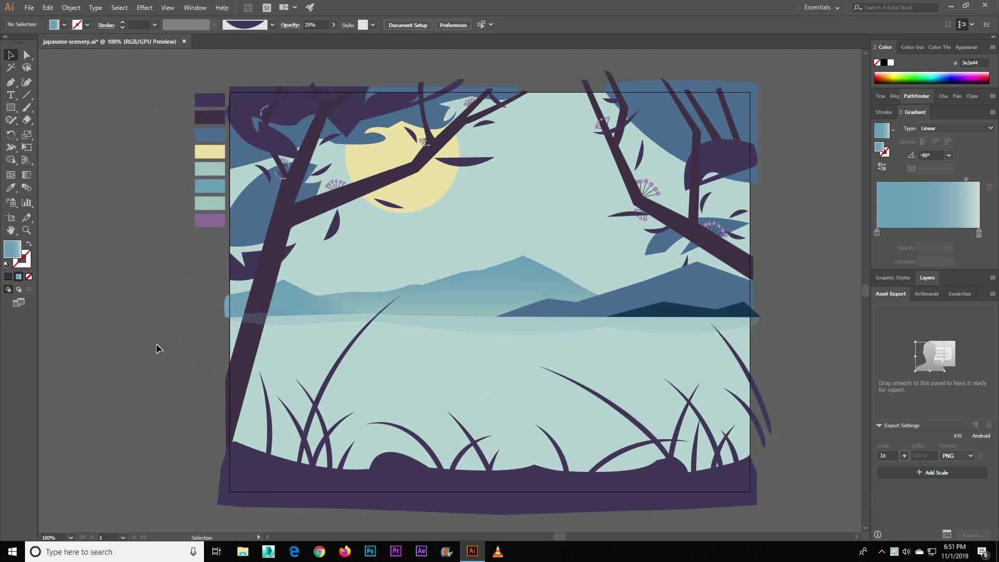
pyautogui.hotkey('ctrl', '=')
pyautogui.moveTo(322, 380); pyautogui.dragTo(265, 318)
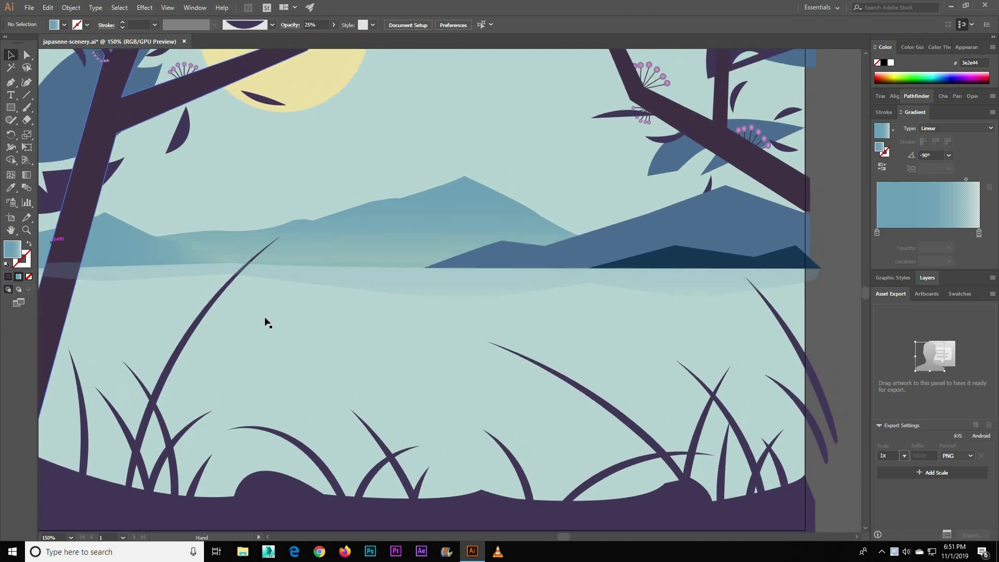
pyautogui.moveTo(458, 331); pyautogui.dragTo(440, 332)
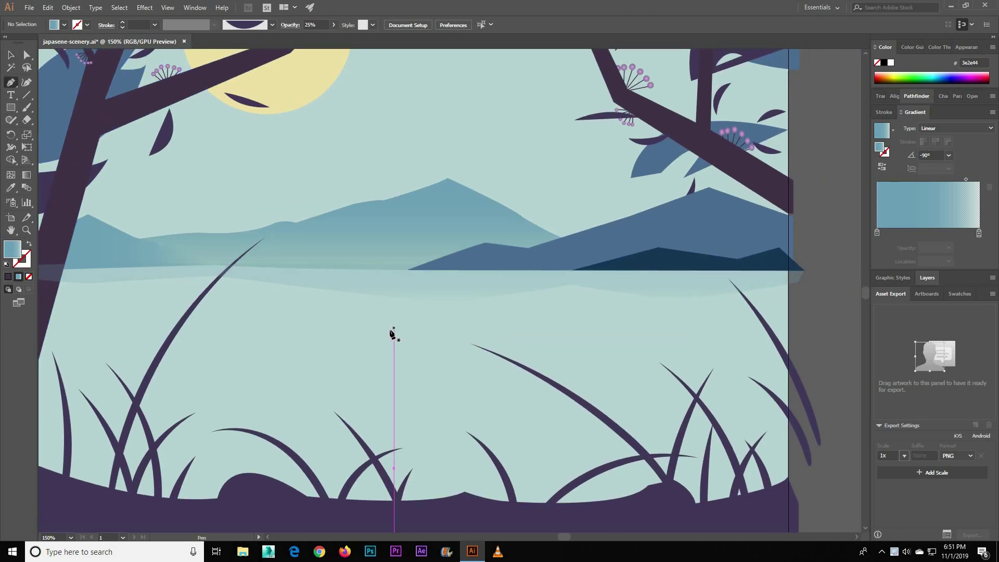
# Pen-draw a slanted boat-end piece on the lake and fill it with #211626.
pyautogui.click(388, 329)
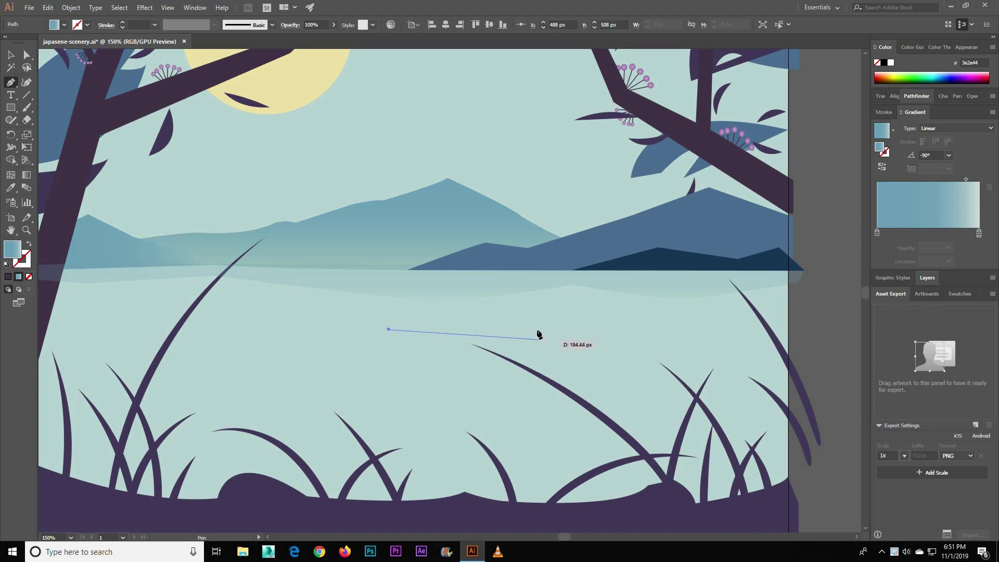
pyautogui.keyDown('shift'); pyautogui.click(508, 329); pyautogui.keyUp('shift')
pyautogui.click(509, 342)
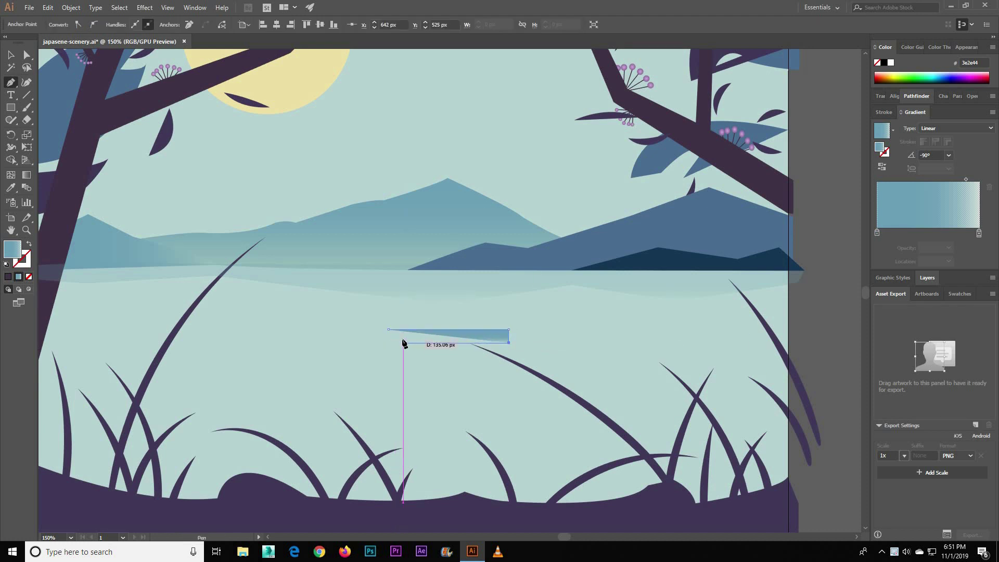
pyautogui.click(388, 329)
pyautogui.press('i')
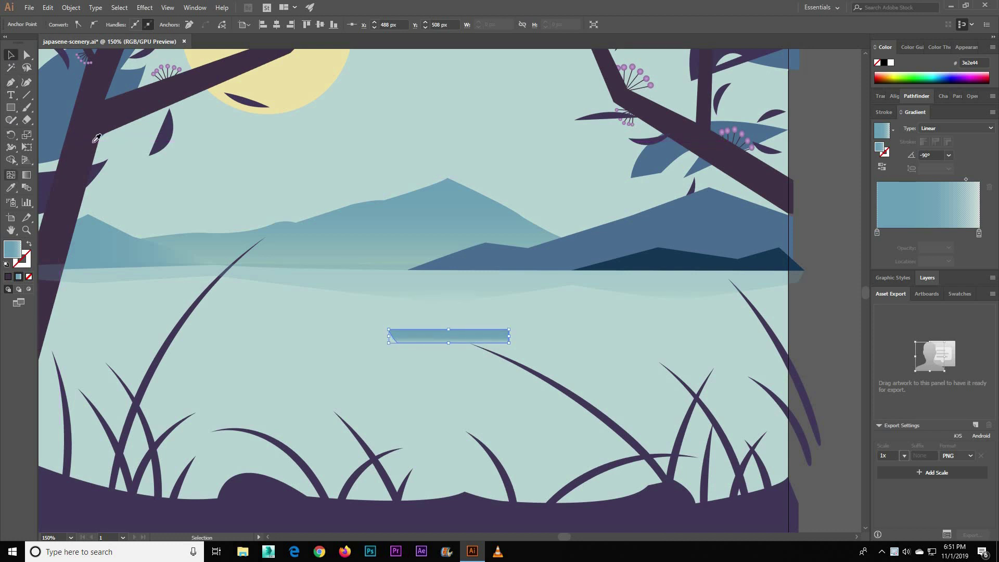
pyautogui.click(52, 177)
pyautogui.doubleClick(12, 249)
pyautogui.write('211626')
pyautogui.press('Return')
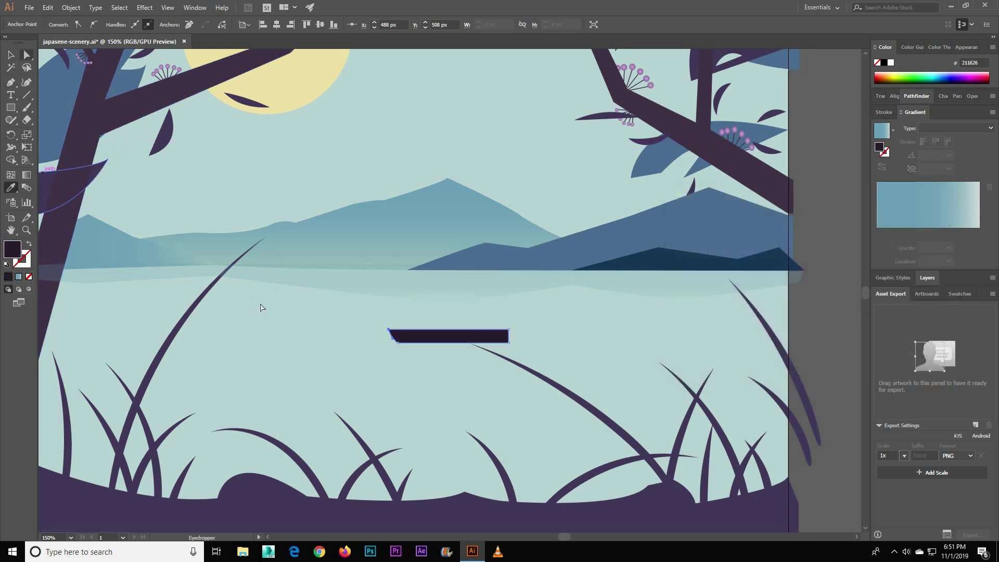
pyautogui.press('a')
pyautogui.press('v')
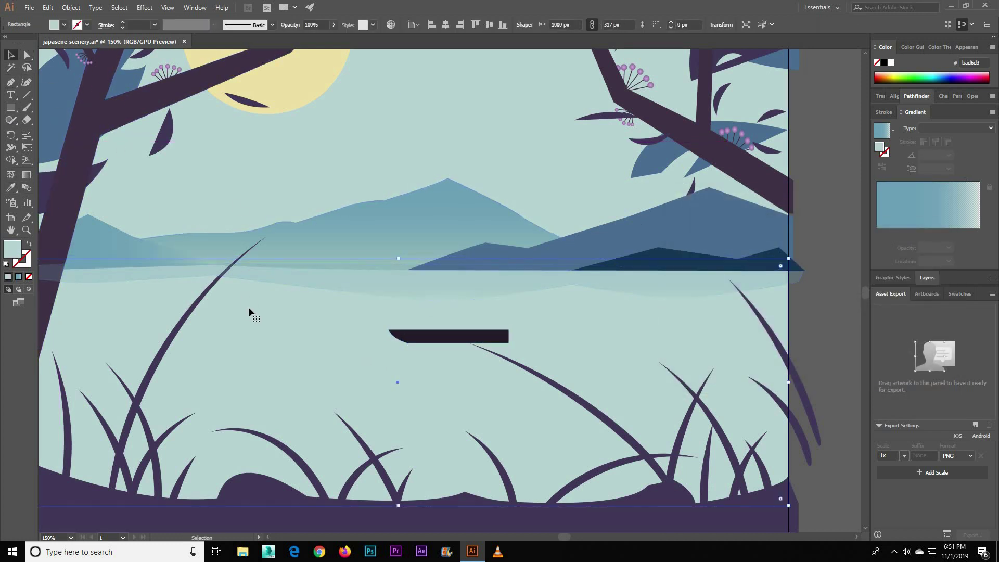
# Reflect a vertical copy of the boat piece and place it to the right.
pyautogui.rightClick(451, 337)
pyautogui.click(575, 304)
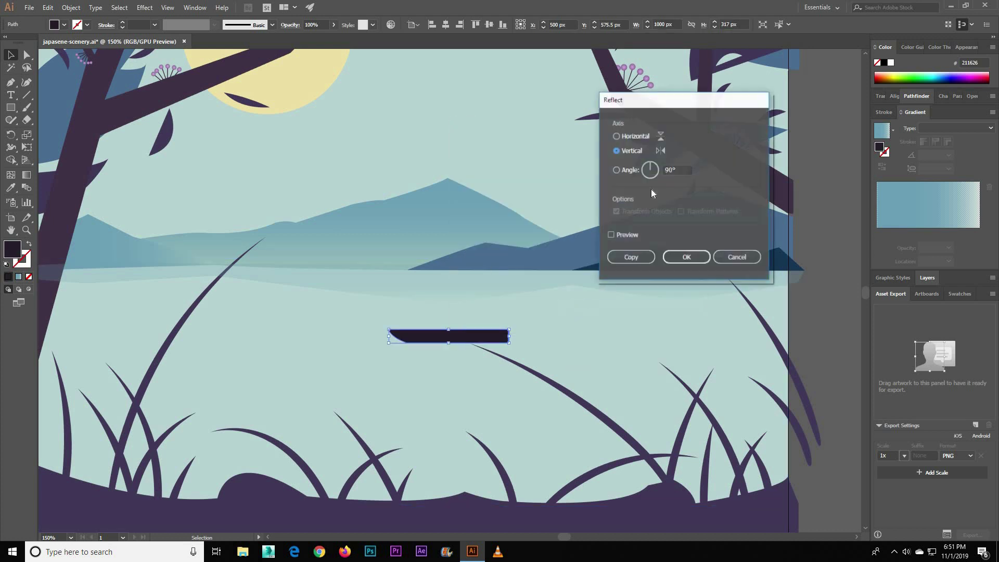
pyautogui.click(634, 256)
pyautogui.click(530, 343)
pyautogui.moveTo(502, 337); pyautogui.dragTo(671, 337)
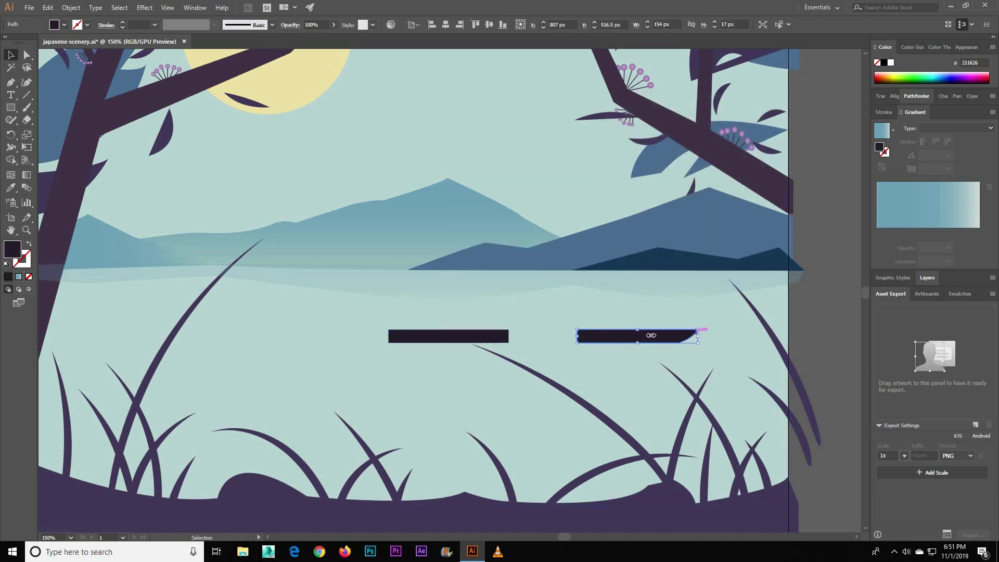
pyautogui.click(814, 360)
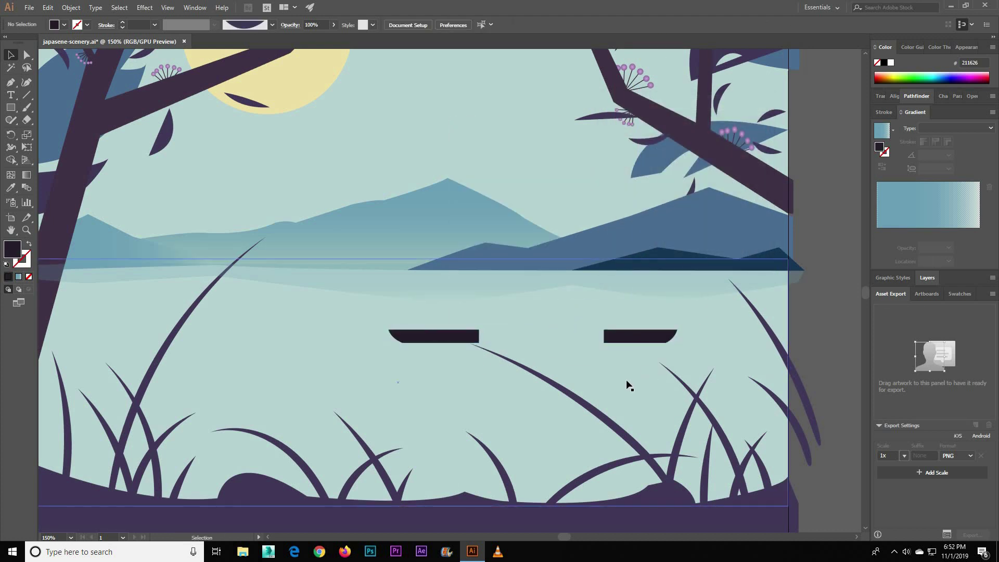
# Pen-draw the lower hull shape beneath the two boat-end pieces.
pyautogui.press('p')
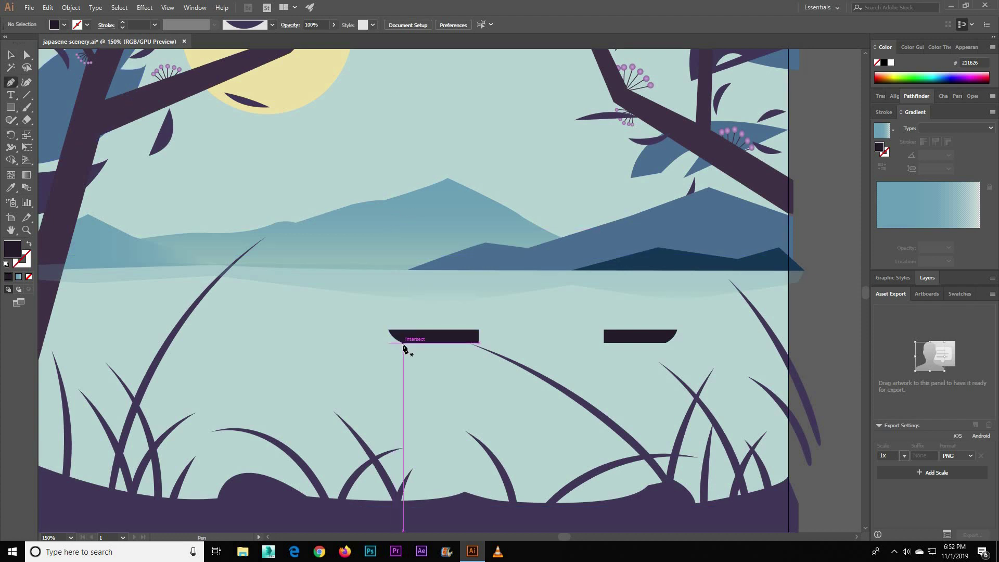
pyautogui.moveTo(403, 342); pyautogui.dragTo(469, 357)
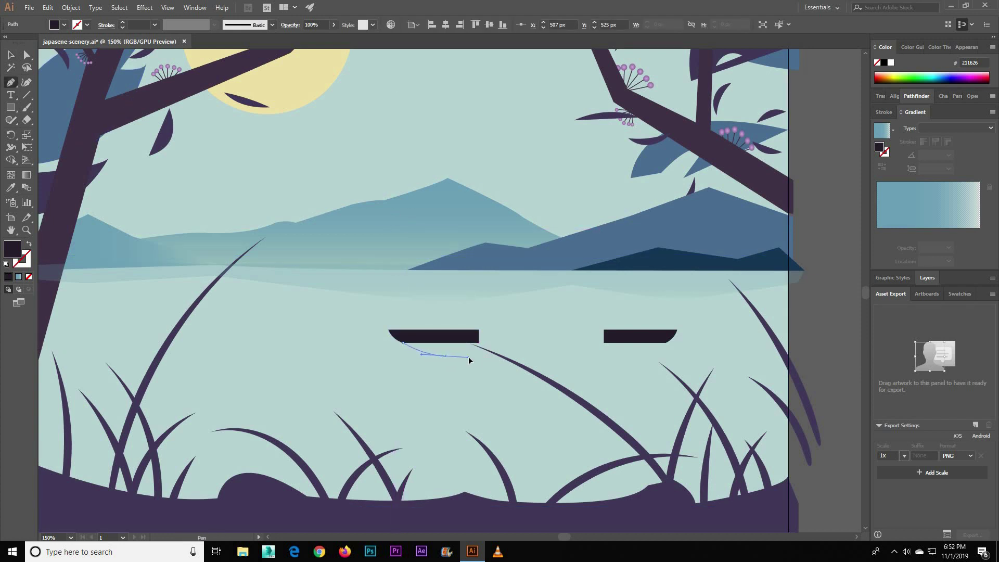
pyautogui.click(644, 356)
pyautogui.click(666, 342)
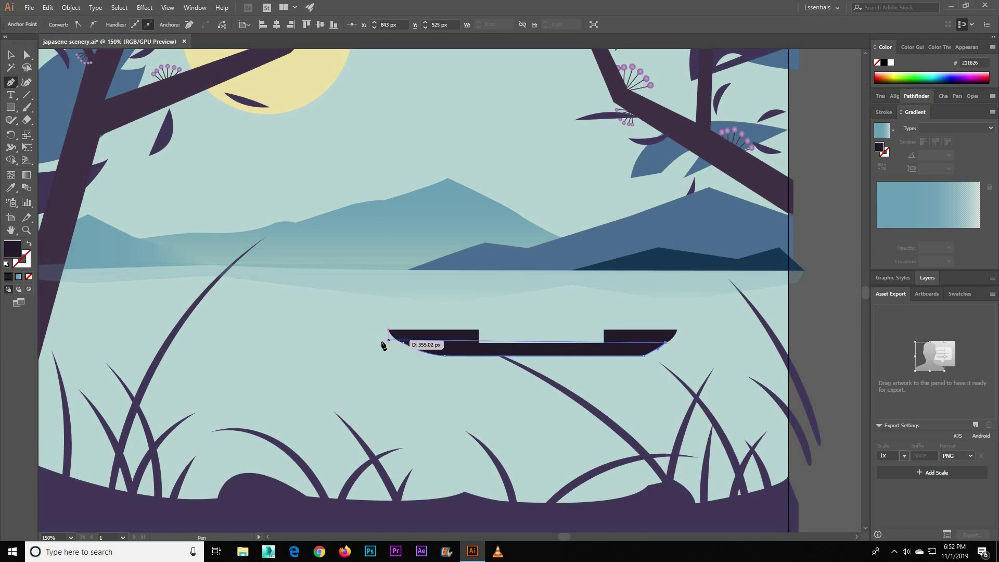
pyautogui.click(403, 342)
pyautogui.press('v')
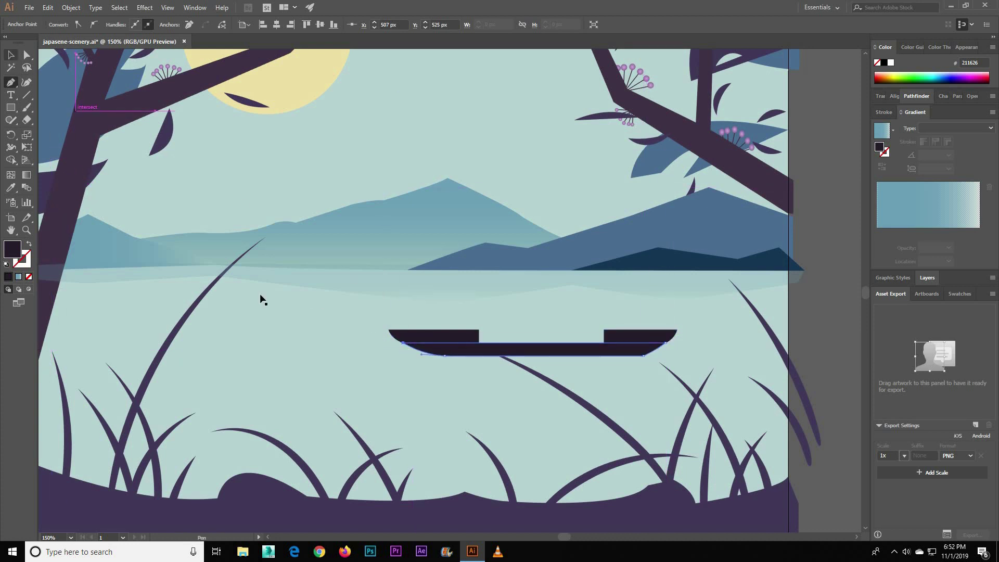
pyautogui.doubleClick(12, 249)
pyautogui.click(907, 228)
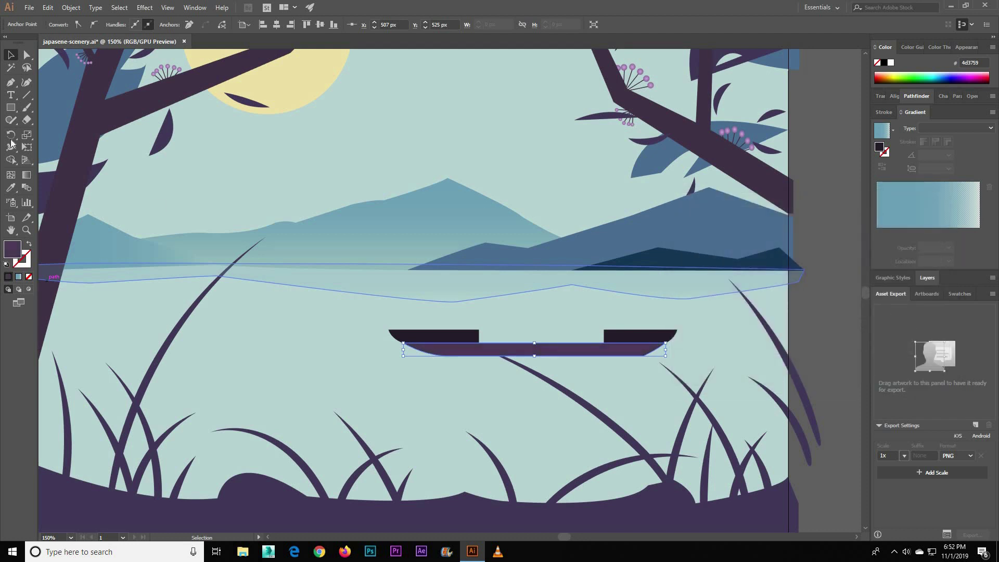
# Fill the hull with the dark mountain's navy using the eyedropper.
pyautogui.click(292, 333)
pyautogui.click(601, 356)
pyautogui.press('i')
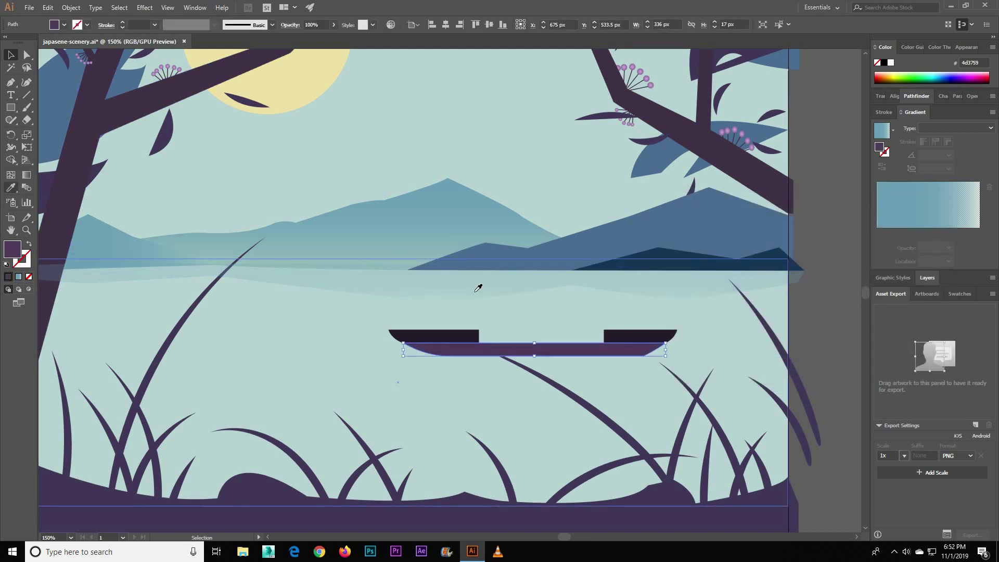
pyautogui.click(677, 268)
pyautogui.click(395, 392)
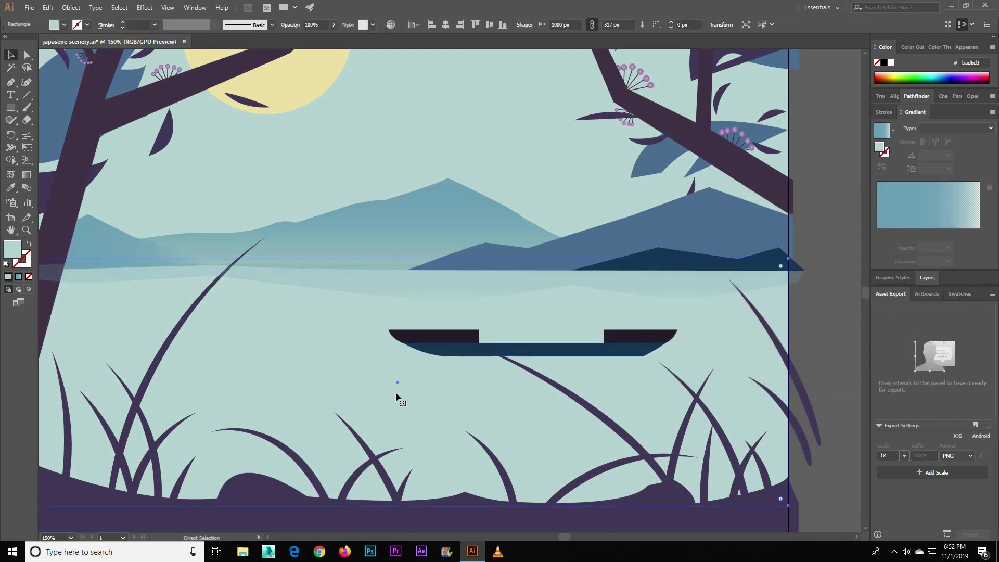
pyautogui.hotkey('ctrl', '+')
pyautogui.hotkey('ctrl', '+')
pyautogui.click(10, 83)
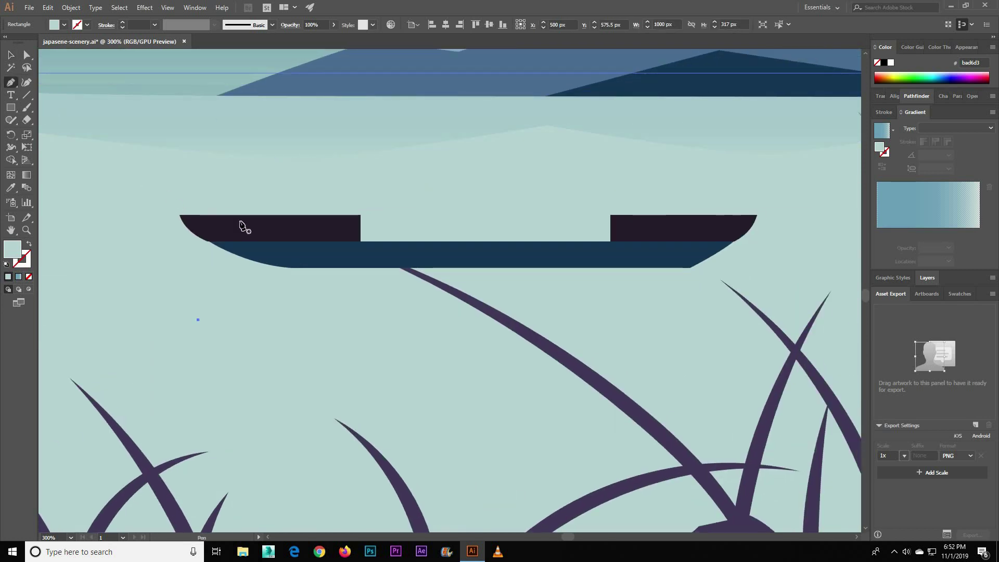
# Pen a thin strip along the top of the hull and fill it purple #46354f.
pyautogui.click(203, 240)
pyautogui.moveTo(736, 240); pyautogui.dragTo(725, 247)
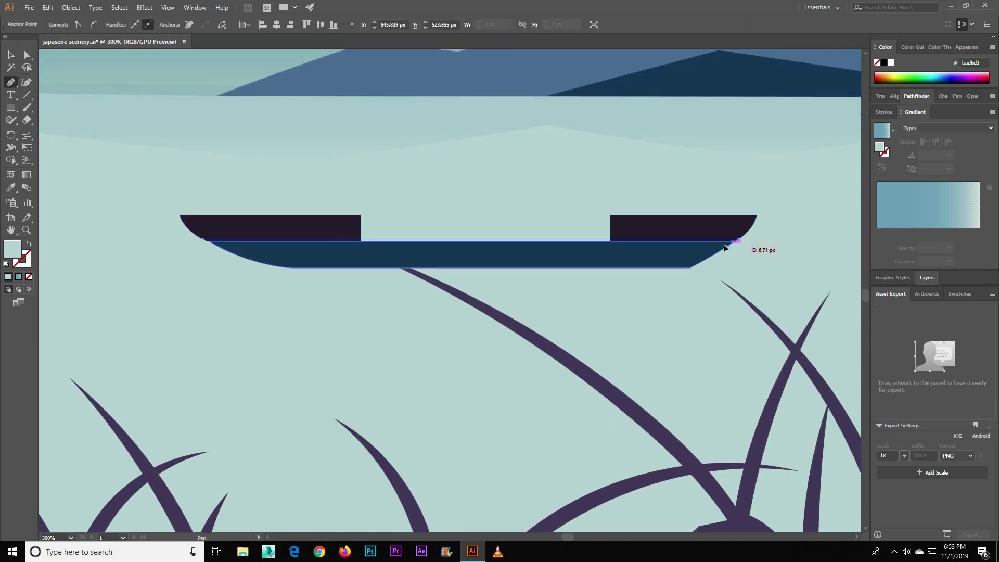
pyautogui.click(207, 243)
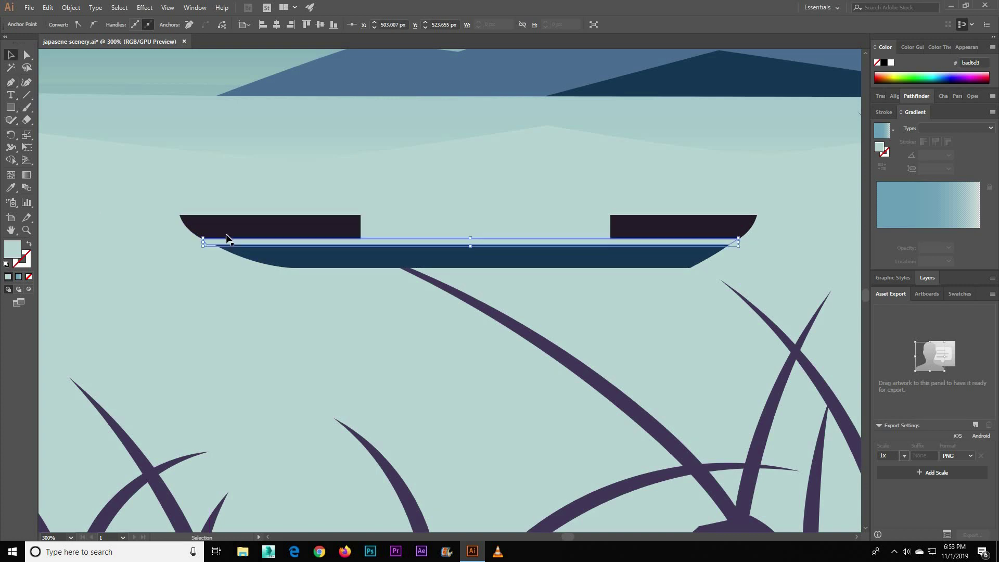
pyautogui.press('i')
pyautogui.click(270, 226)
pyautogui.doubleClick(12, 249)
pyautogui.click(716, 298)
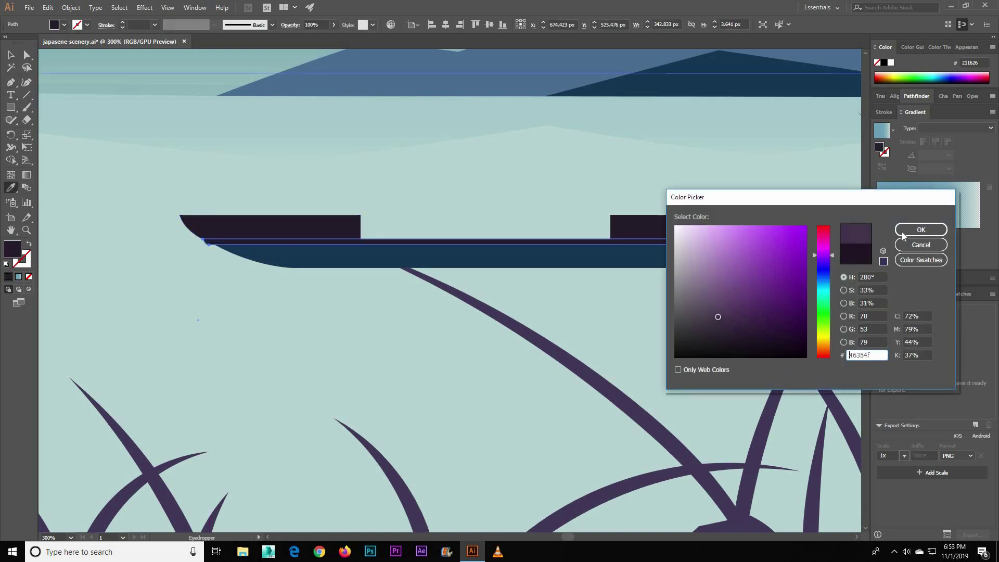
# Zoom in and select anchor points at the strip's ends with Direct Selection.
pyautogui.press('Return')
pyautogui.press('v')
pyautogui.hotkey('ctrl', '+')
pyautogui.hotkey('ctrl', '+')
pyautogui.moveTo(473, 147); pyautogui.dragTo(368, 194)
pyautogui.press('a')
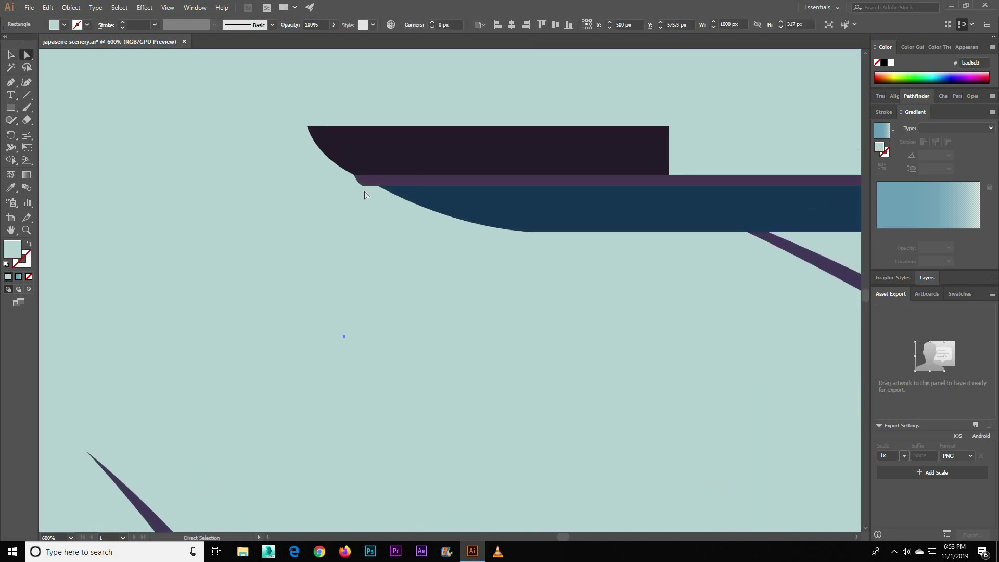
pyautogui.click(368, 183)
pyautogui.moveTo(256, 287); pyautogui.dragTo(246, 327)
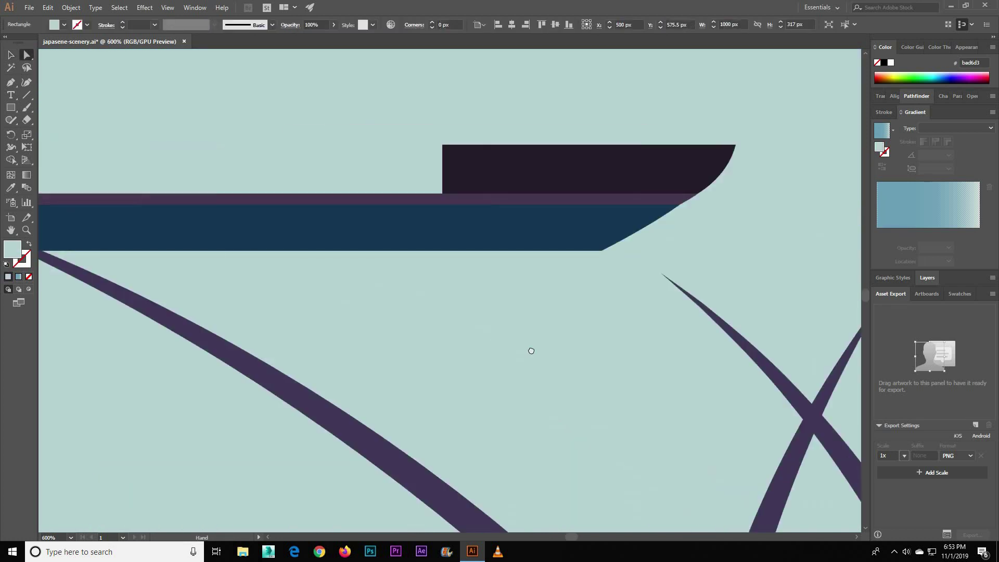
pyautogui.click(367, 224)
# Lower the purple strip slightly into the hull.
pyautogui.hscroll(3, 377, 303)
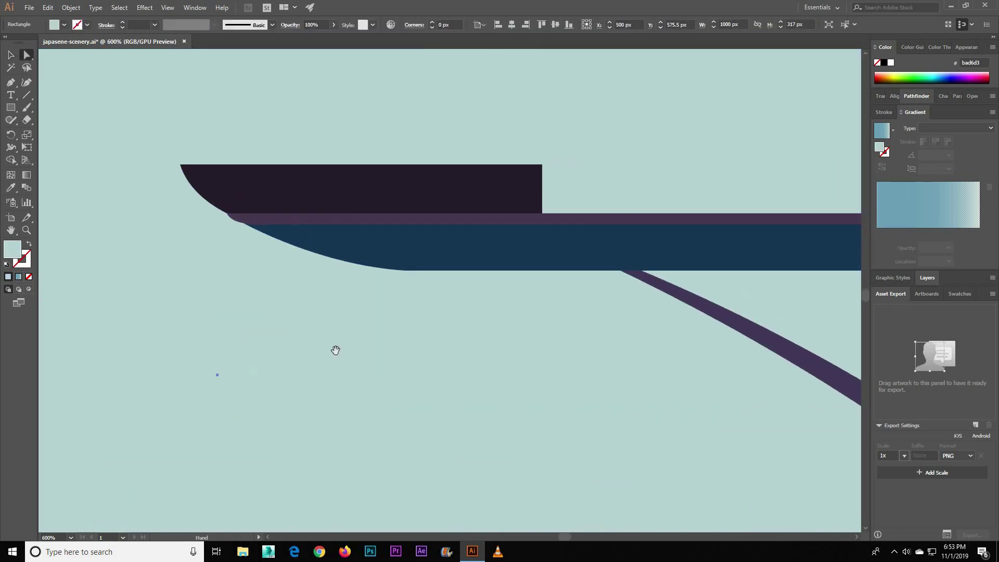
pyautogui.hscroll(10, 640, 386)
pyautogui.hscroll(-12, 252, 212)
pyautogui.click(253, 211)
pyautogui.hscroll(5, 619, 234)
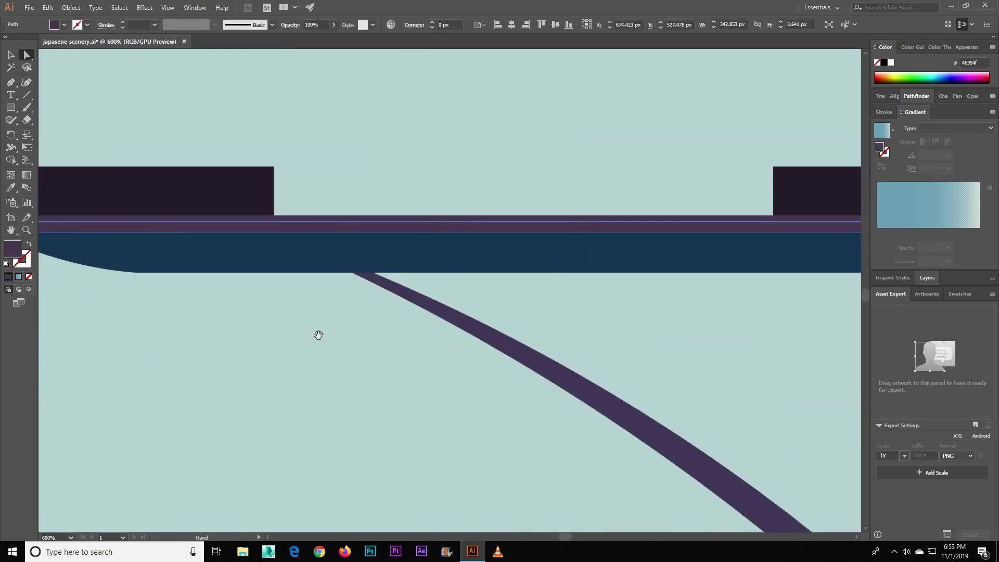
pyautogui.hscroll(3, 317, 335)
pyautogui.press('v')
pyautogui.moveTo(382, 240); pyautogui.dragTo(385, 259)
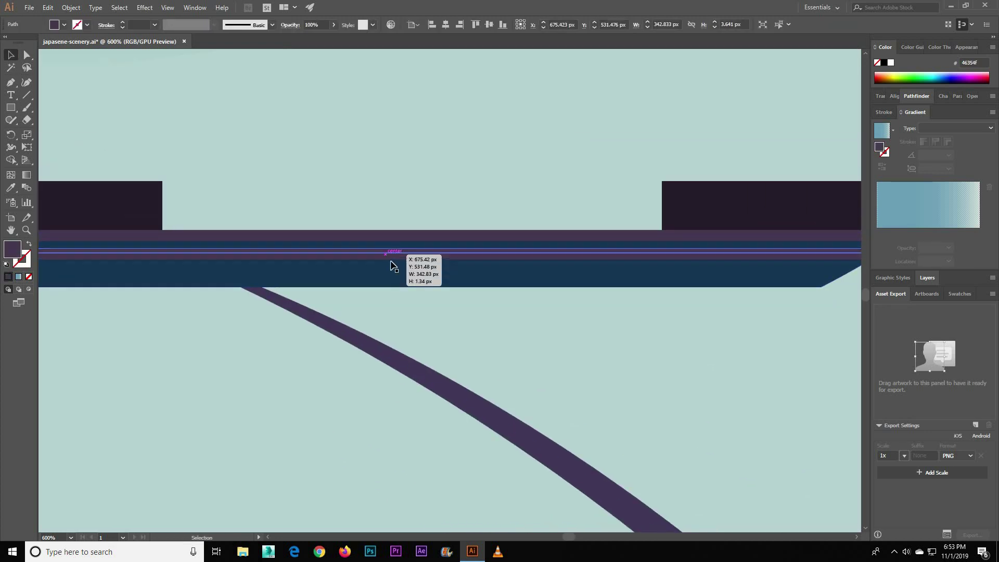
pyautogui.hscroll(-5, 435, 263)
# Fill a thin line along the hull top with blue #185684.
pyautogui.press('i')
pyautogui.click(237, 254)
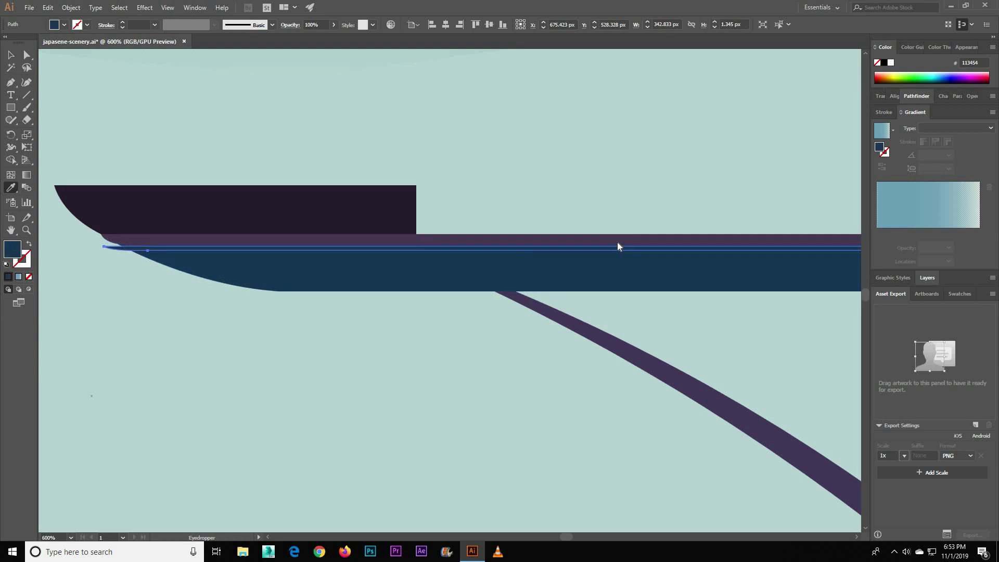
pyautogui.doubleClick(879, 147)
pyautogui.click(784, 288)
pyautogui.click(908, 228)
pyautogui.press('v')
pyautogui.click(111, 180)
# Pull the blue line's left tip along the hull curve and make it 2 px tall.
pyautogui.scroll(2, 339, 288)
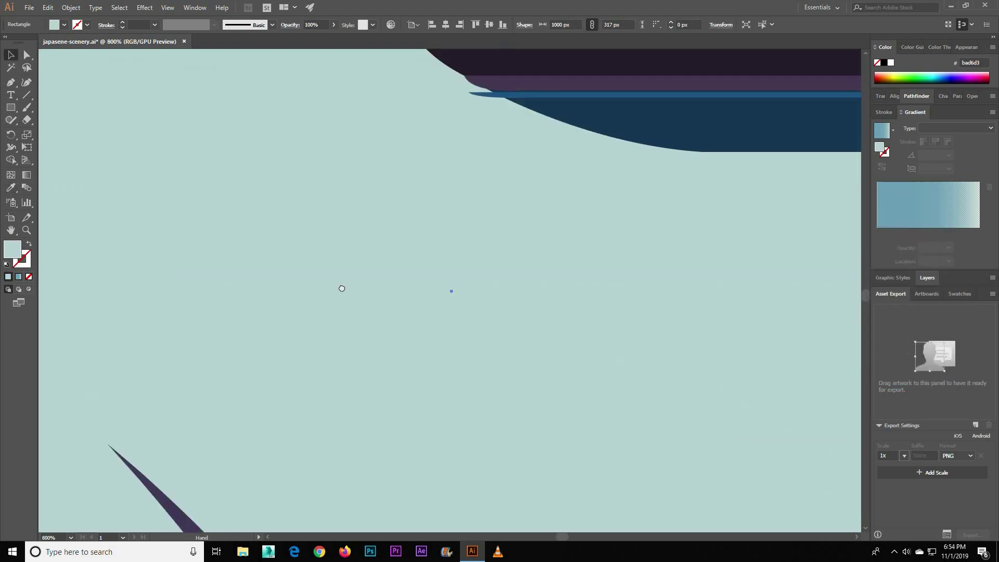
pyautogui.press('a')
pyautogui.click(380, 163)
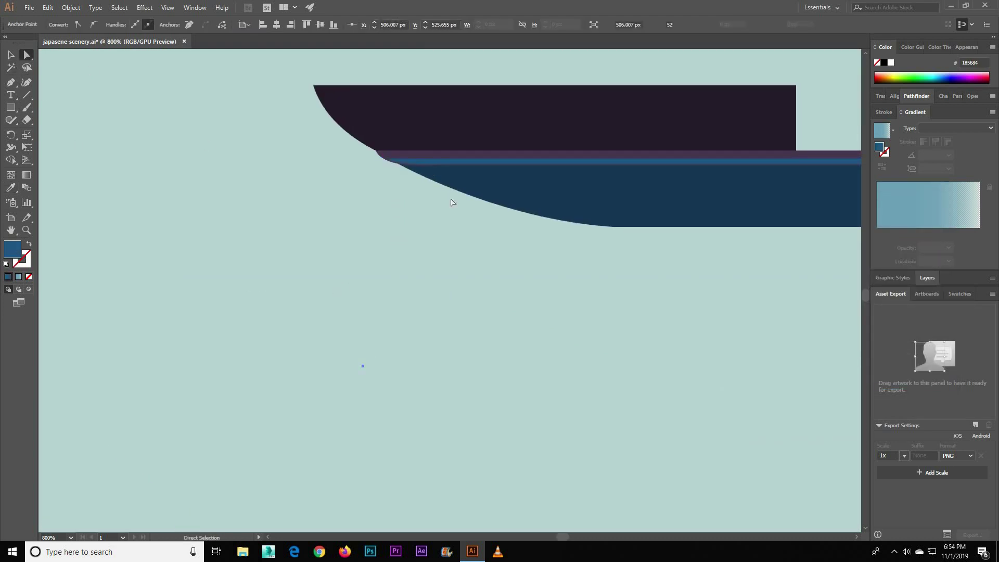
pyautogui.hotkey('ctrl', '+')
pyautogui.hotkey('ctrl', '+')
pyautogui.moveTo(300, 299)
pyautogui.mouseDown()
pyautogui.moveTo(638, 258)
pyautogui.moveTo(13, 95)
pyautogui.mouseUp()
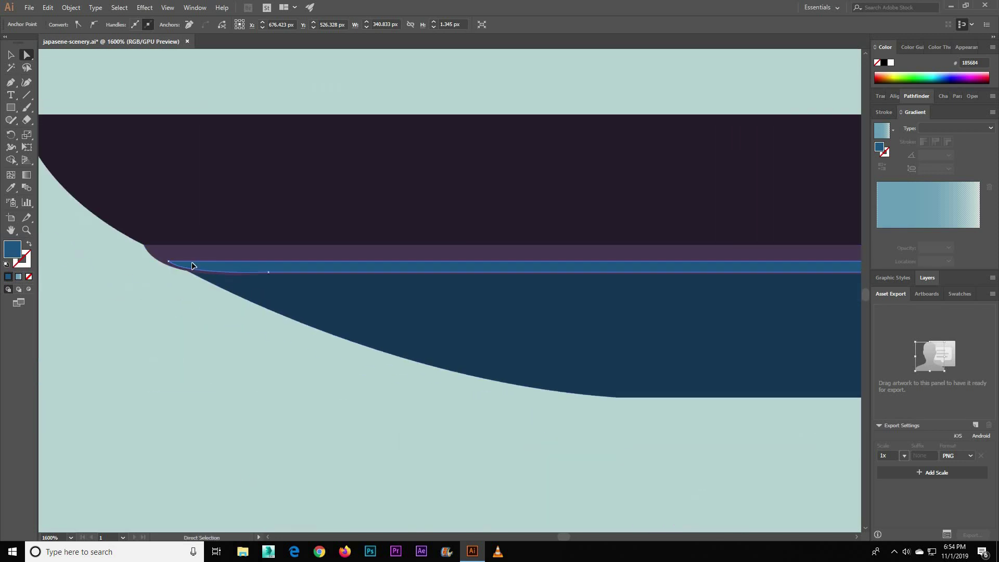
pyautogui.click(232, 271)
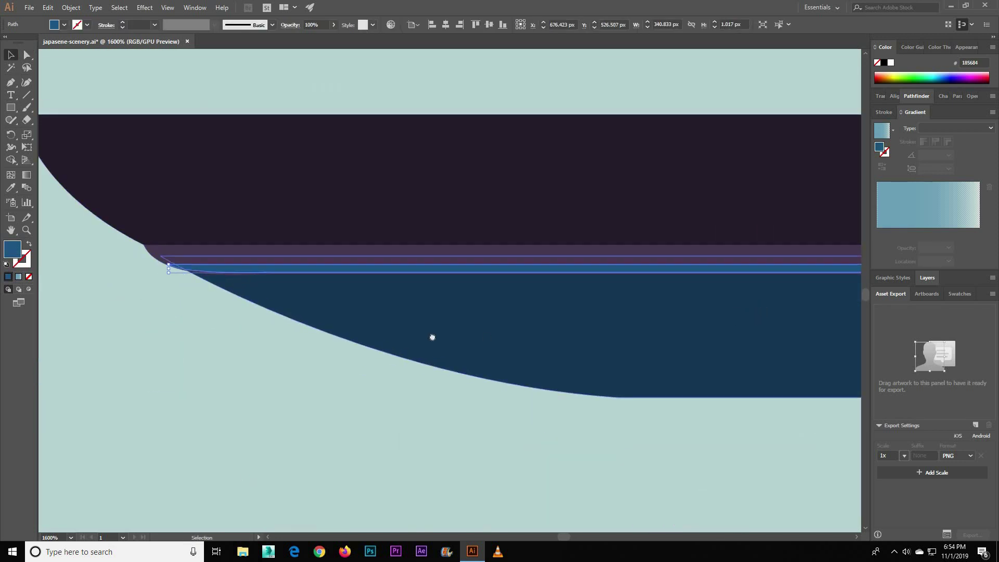
pyautogui.moveTo(709, 297); pyautogui.dragTo(712, 313)
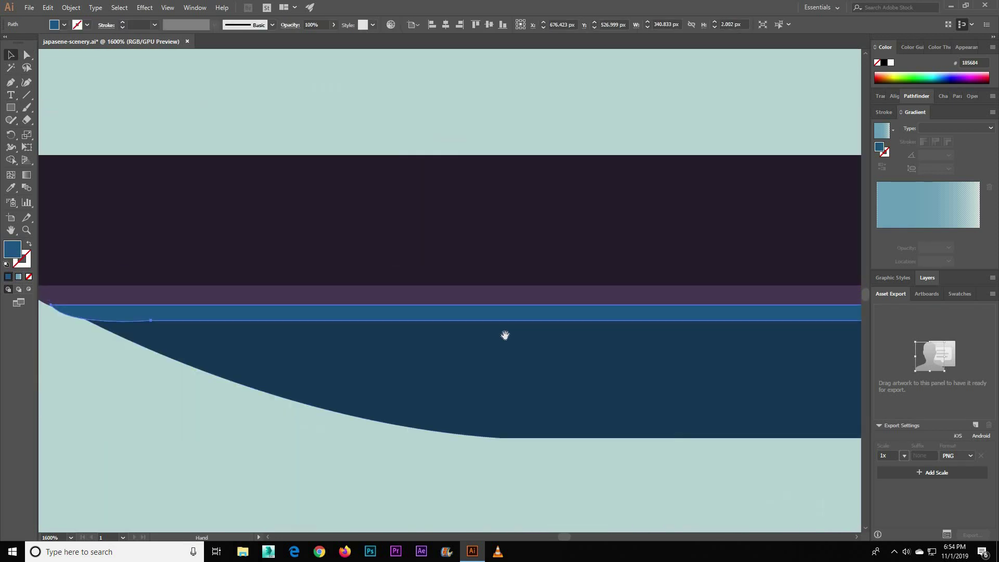
pyautogui.moveTo(504, 334); pyautogui.dragTo(316, 335)
# Taper the blue line's right end by nudging its tip anchor slightly right.
pyautogui.press('a')
pyautogui.click(334, 346)
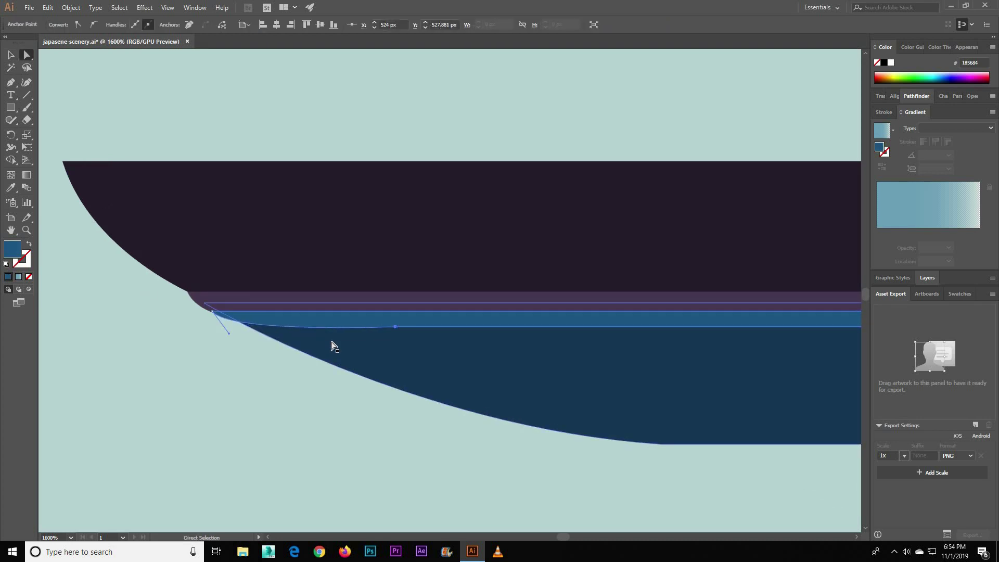
pyautogui.hscroll(5, 598, 386)
pyautogui.hscroll(5, 468, 363)
pyautogui.hscroll(3, 663, 258)
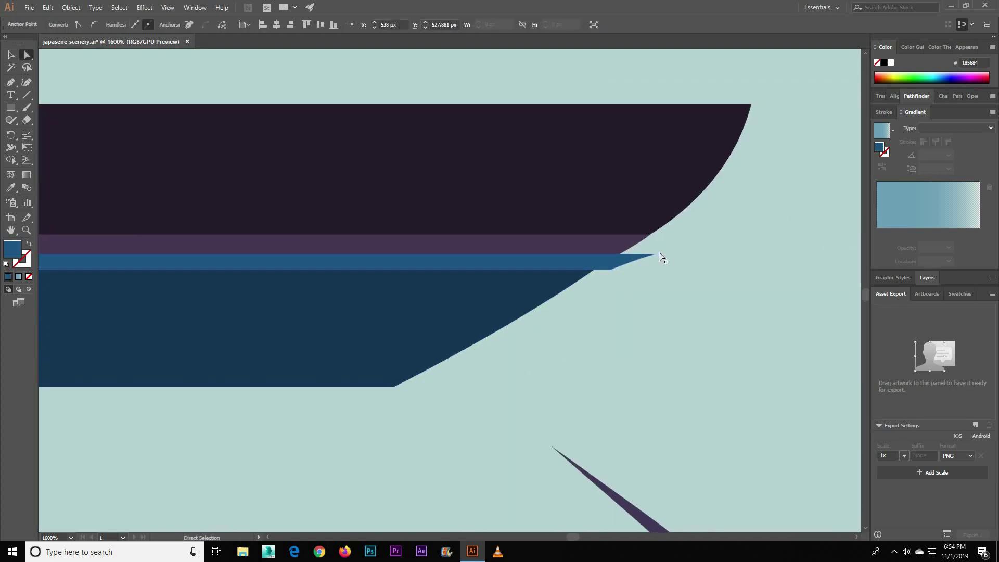
pyautogui.moveTo(632, 247)
pyautogui.mouseDown()
pyautogui.moveTo(664, 264)
pyautogui.moveTo(567, 275)
pyautogui.mouseUp()
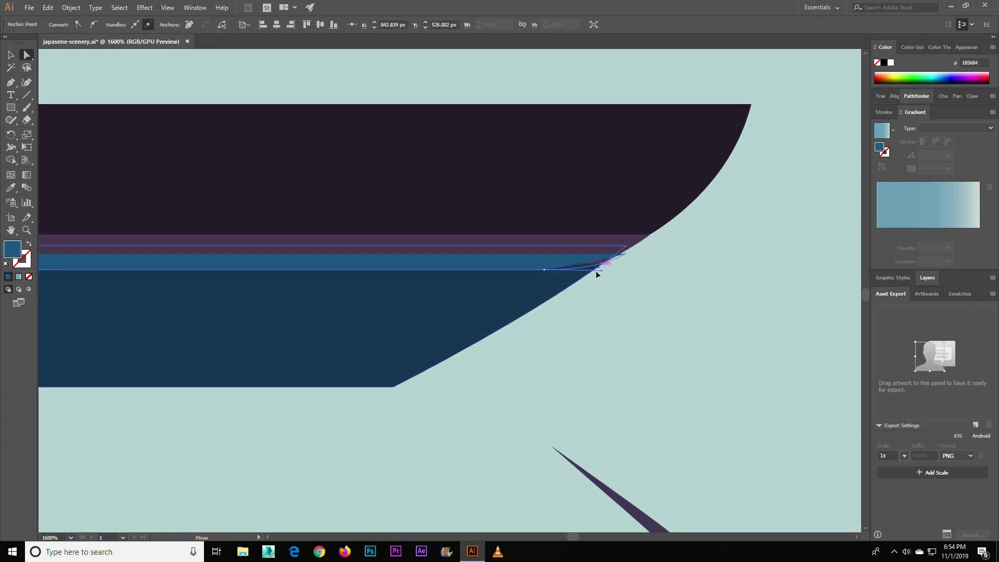
pyautogui.press('Right')
pyautogui.press('Right')
pyautogui.click(585, 286)
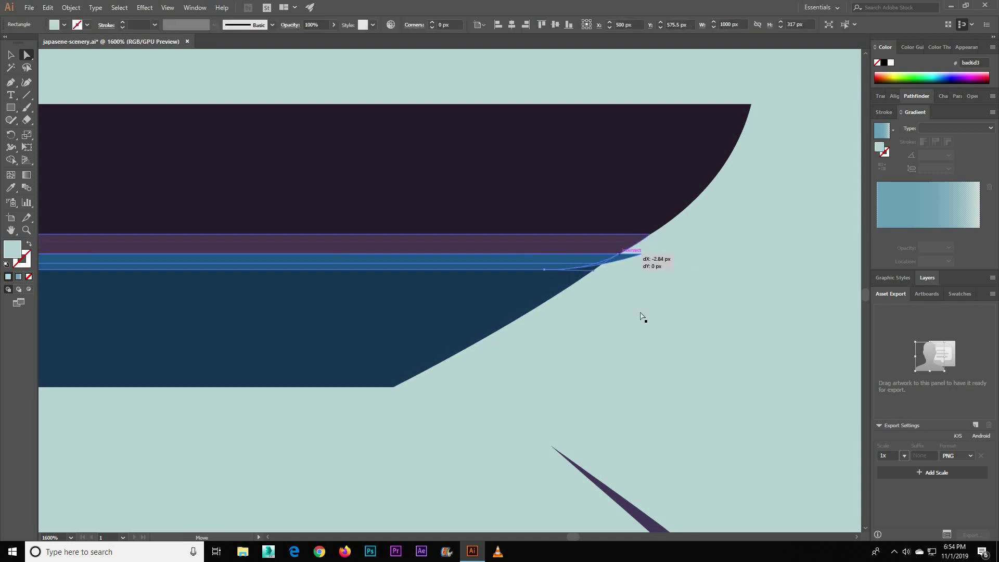
pyautogui.scroll(-3, 657, 340)
pyautogui.scroll(-2, 653, 335)
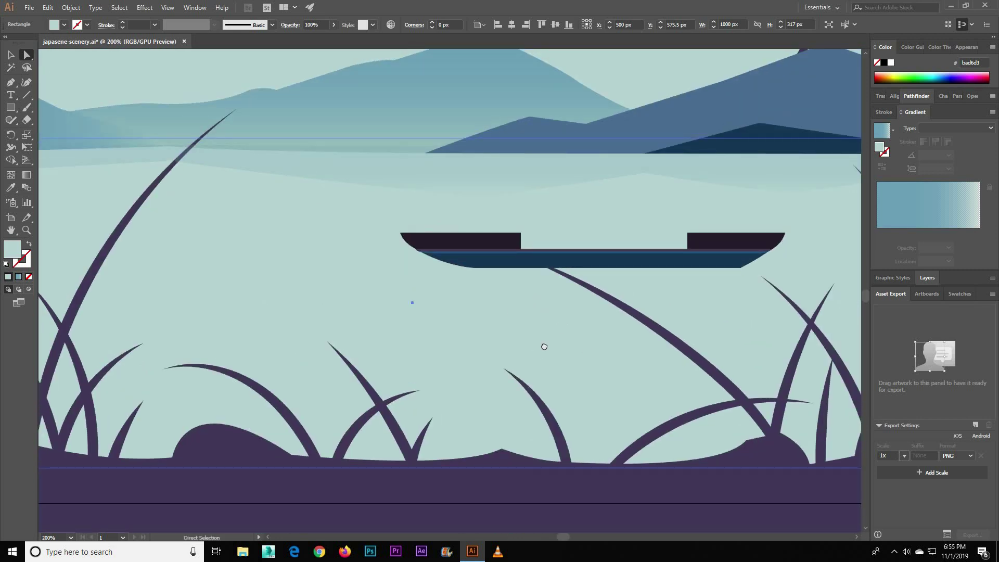
# Draw a dark post on the deck, copy it into three posts, and make them taller.
pyautogui.hscroll(2, 479, 352)
pyautogui.scroll(1, 330, 357)
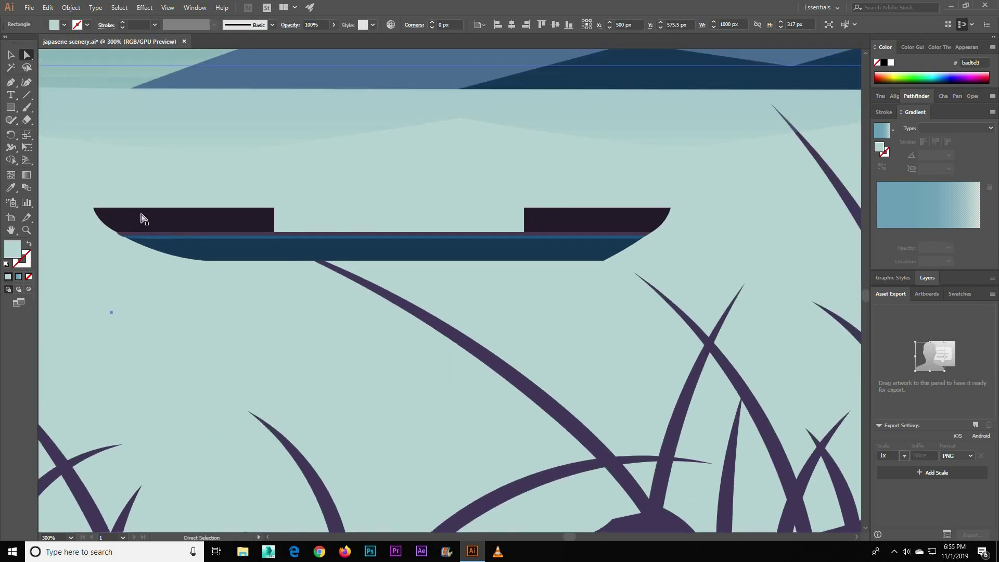
pyautogui.press('m')
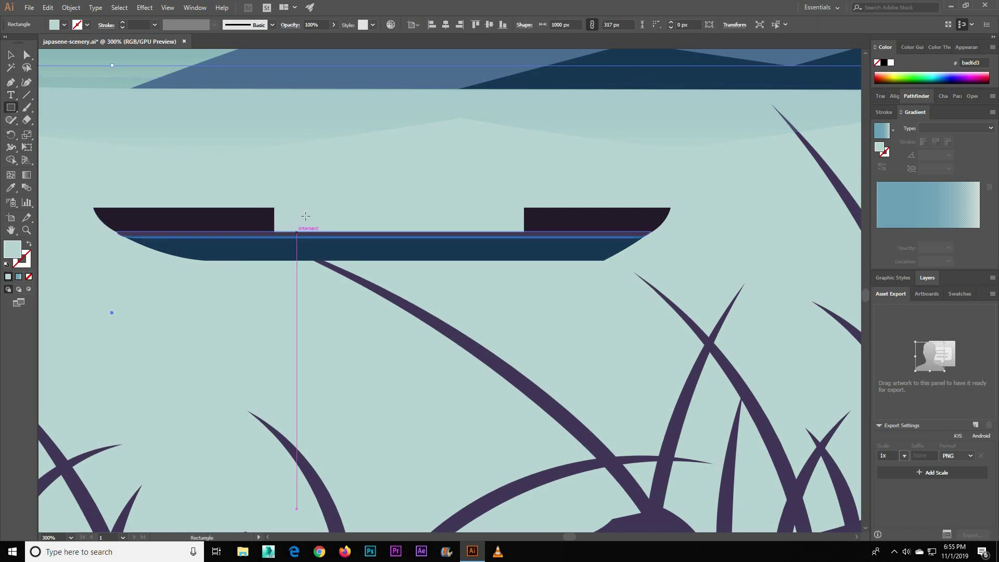
pyautogui.moveTo(297, 207)
pyautogui.mouseDown()
pyautogui.moveTo(307, 232)
pyautogui.moveTo(356, 234)
pyautogui.moveTo(279, 221)
pyautogui.mouseUp()
pyautogui.press('v')
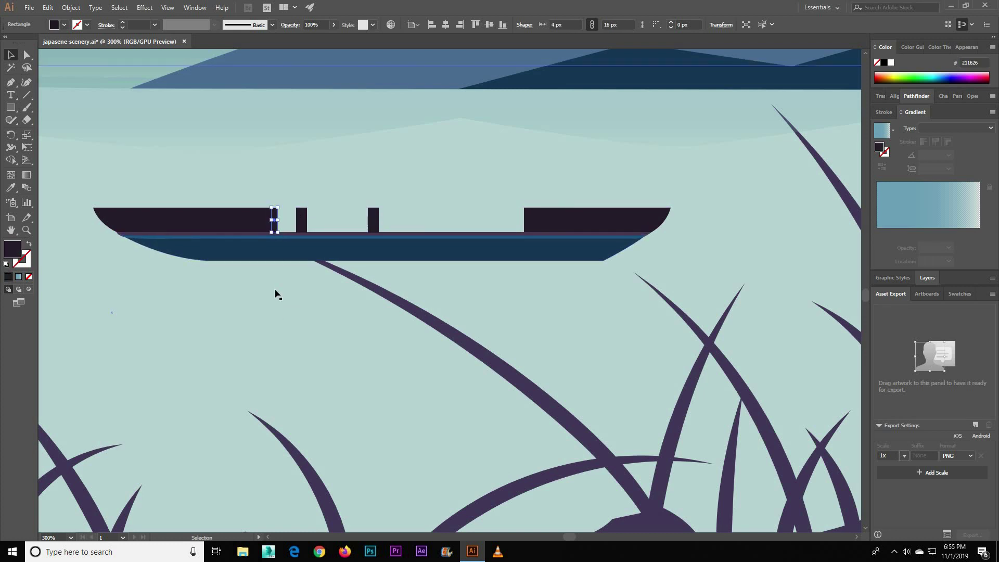
pyautogui.moveTo(312, 229)
pyautogui.mouseDown()
pyautogui.moveTo(375, 221)
pyautogui.moveTo(337, 188)
pyautogui.moveTo(279, 188)
pyautogui.mouseUp()
pyautogui.click(274, 219)
# Start a pointed roof shape at the leftmost post's top-left corner.
pyautogui.click(306, 304)
pyautogui.press('p')
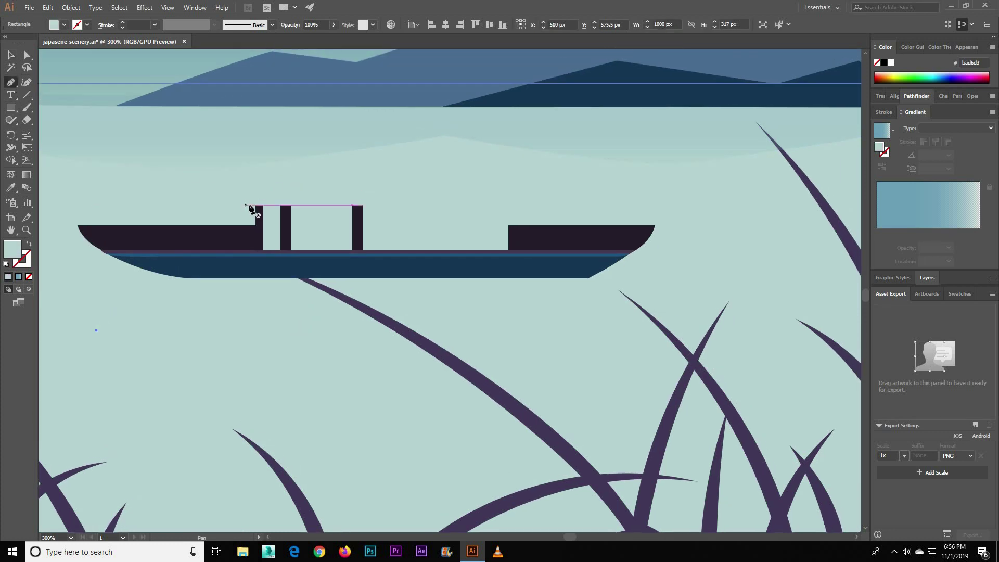
pyautogui.click(252, 209)
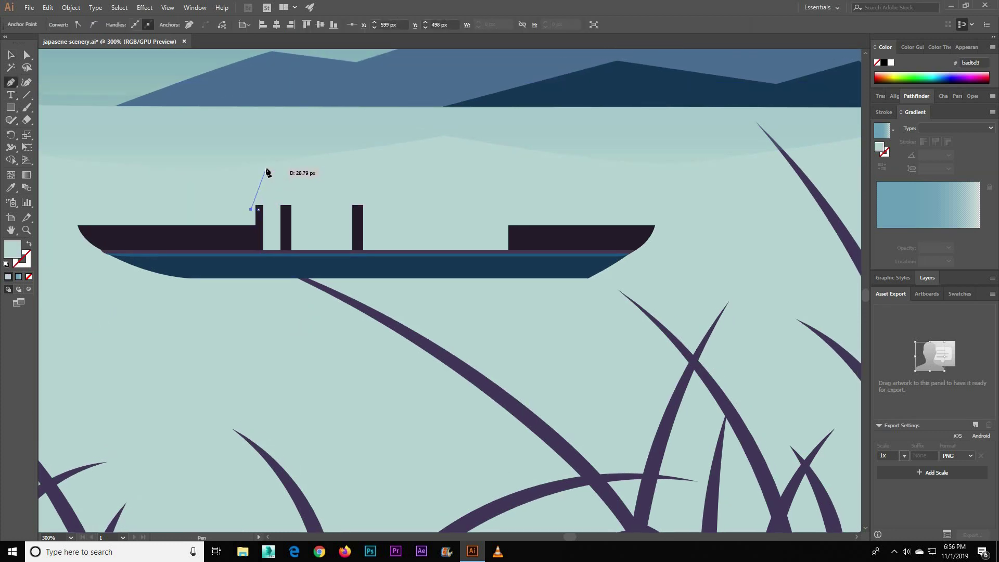
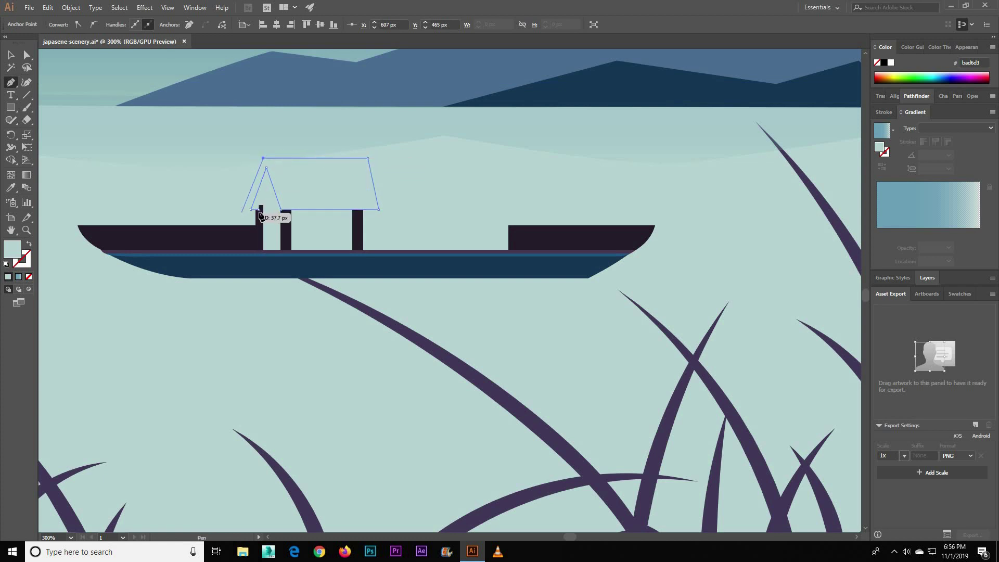
# Close the roof path and fill it with the dark navy sampled from the artwork.
pyautogui.click(271, 216)
pyautogui.press('i')
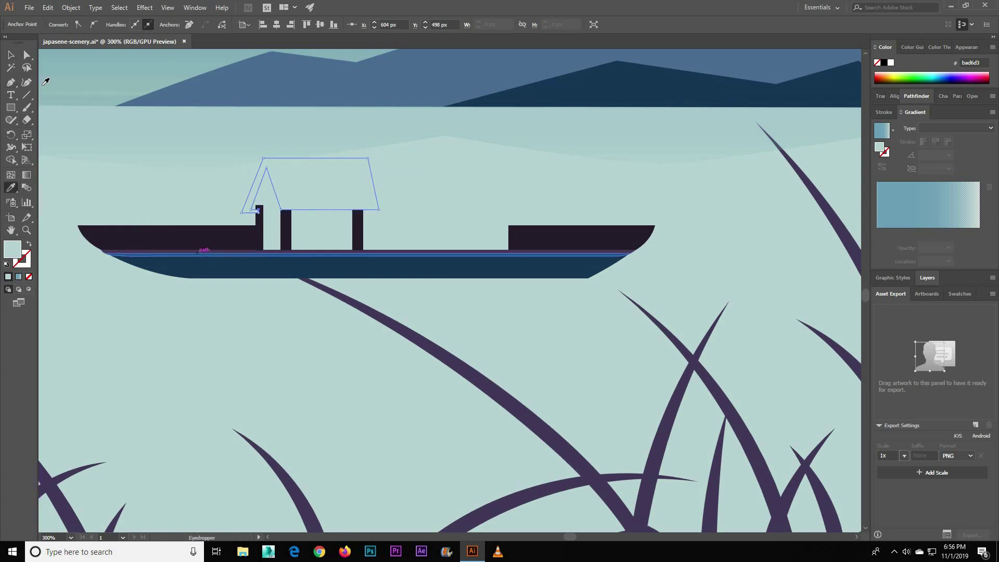
pyautogui.click(188, 268)
pyautogui.press('v')
pyautogui.moveTo(187, 310); pyautogui.dragTo(201, 336)
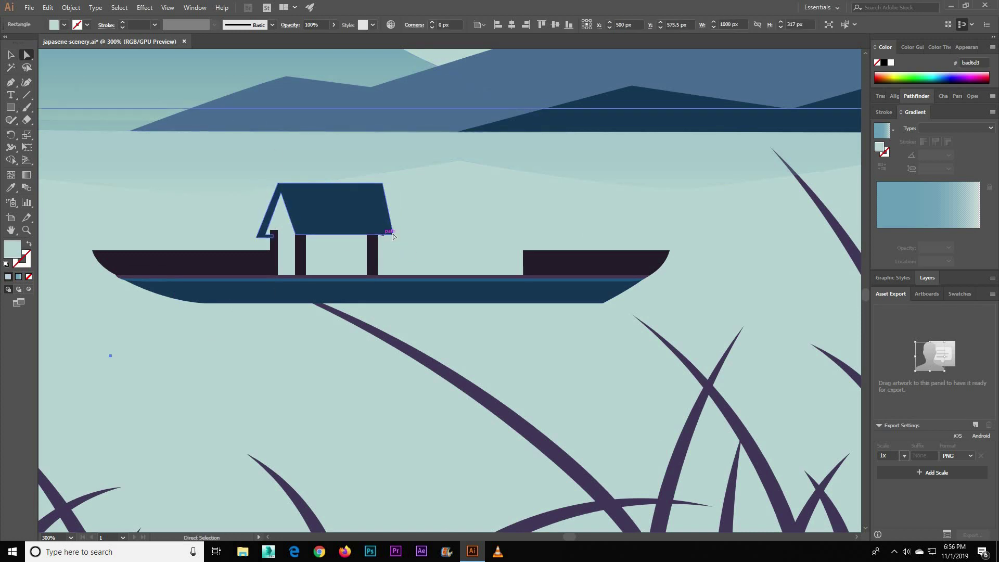
# Drag the roof's left anchor down so its left edge becomes steeper.
pyautogui.press('a')
pyautogui.click(286, 329)
pyautogui.scroll(2, 272, 241)
pyautogui.scroll(2, 364, 343)
pyautogui.hscroll(3, 346, 255)
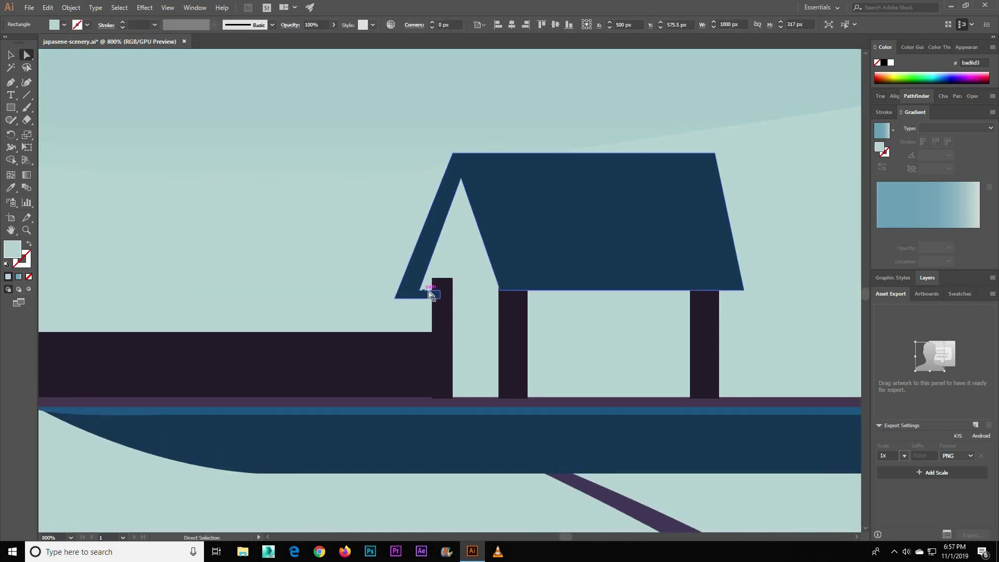
pyautogui.moveTo(428, 294)
pyautogui.mouseDown()
pyautogui.moveTo(449, 295)
pyautogui.moveTo(428, 298)
pyautogui.mouseUp()
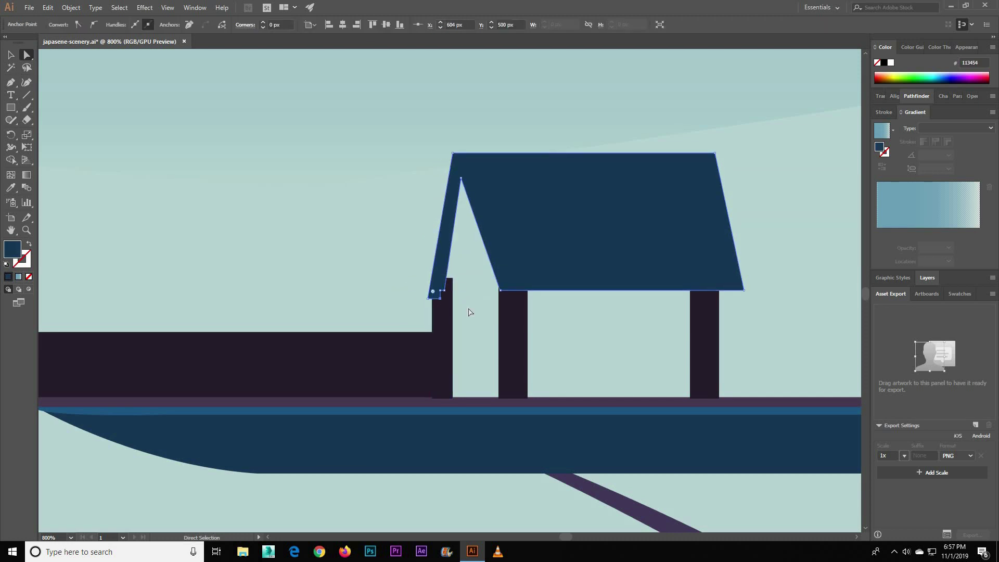
pyautogui.click(469, 312)
# Check where the roof edge meets the post, then select the whole roof shape.
pyautogui.scroll(-5, 354, 302)
pyautogui.scroll(2, 354, 301)
pyautogui.scroll(5, 354, 301)
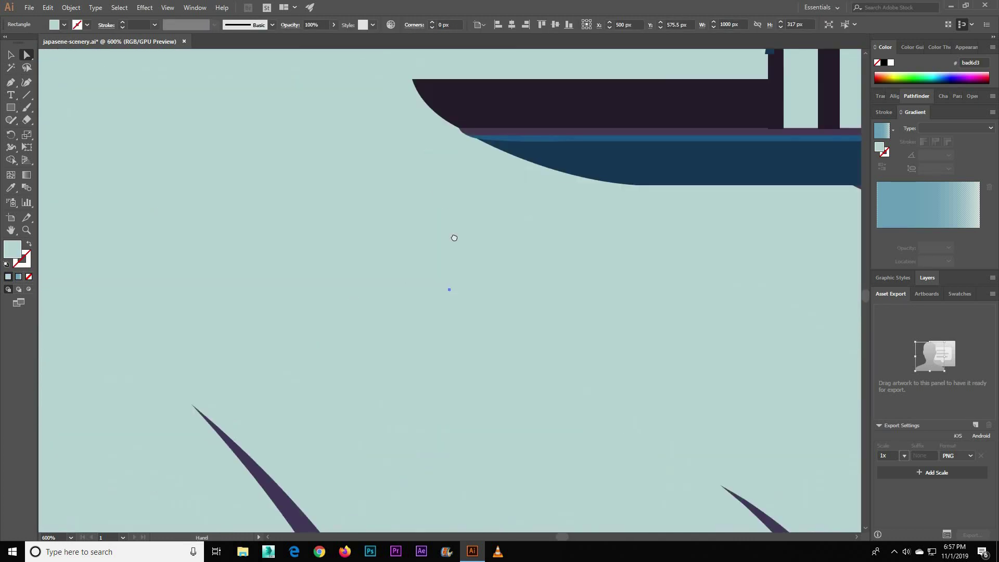
pyautogui.scroll(3, 454, 237)
pyautogui.hscroll(7, 364, 260)
pyautogui.scroll(5, 214, 402)
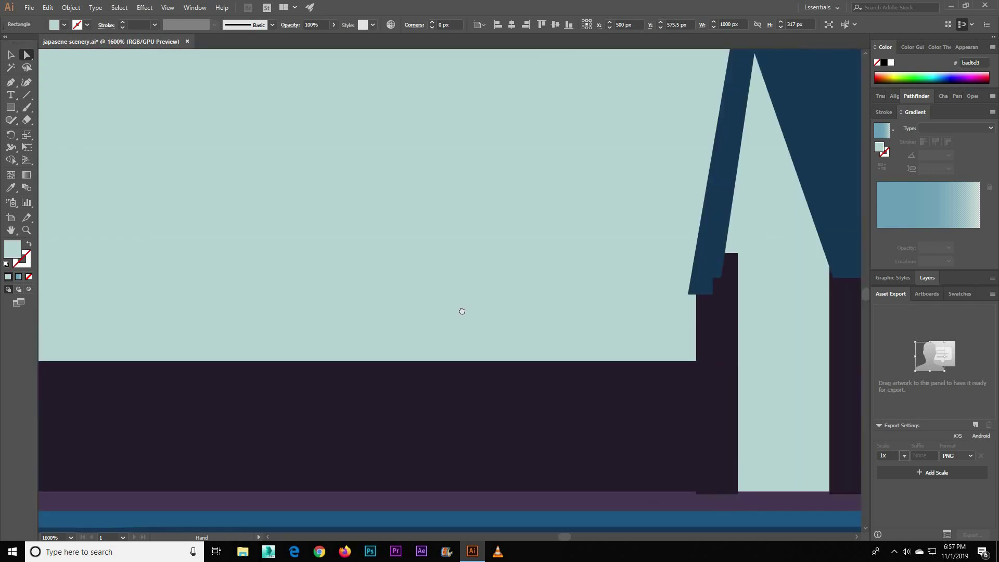
pyautogui.hscroll(5, 462, 310)
pyautogui.press('p')
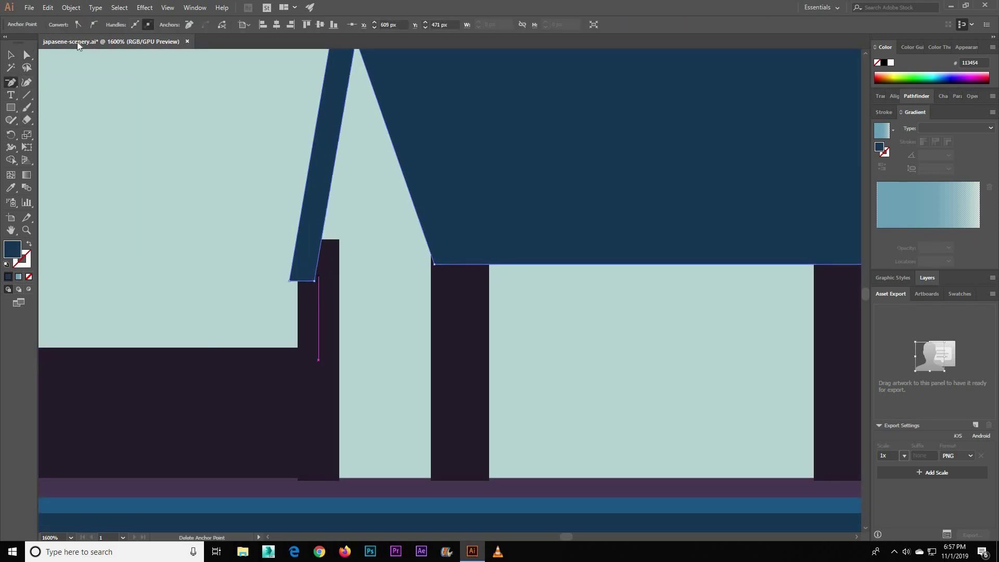
pyautogui.press('a')
pyautogui.scroll(-5, 326, 291)
pyautogui.scroll(-3, 196, 223)
pyautogui.press('v')
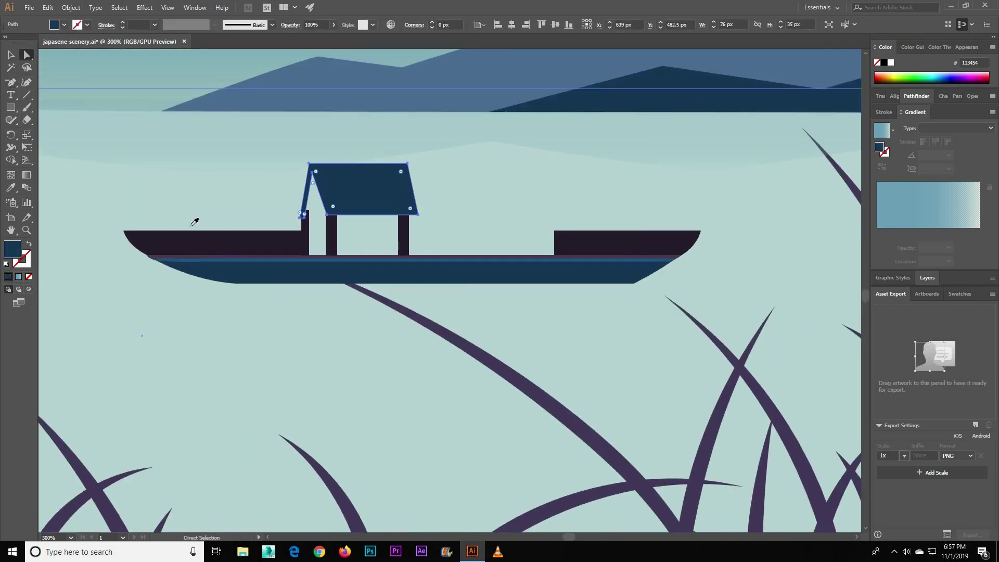
pyautogui.click(333, 237)
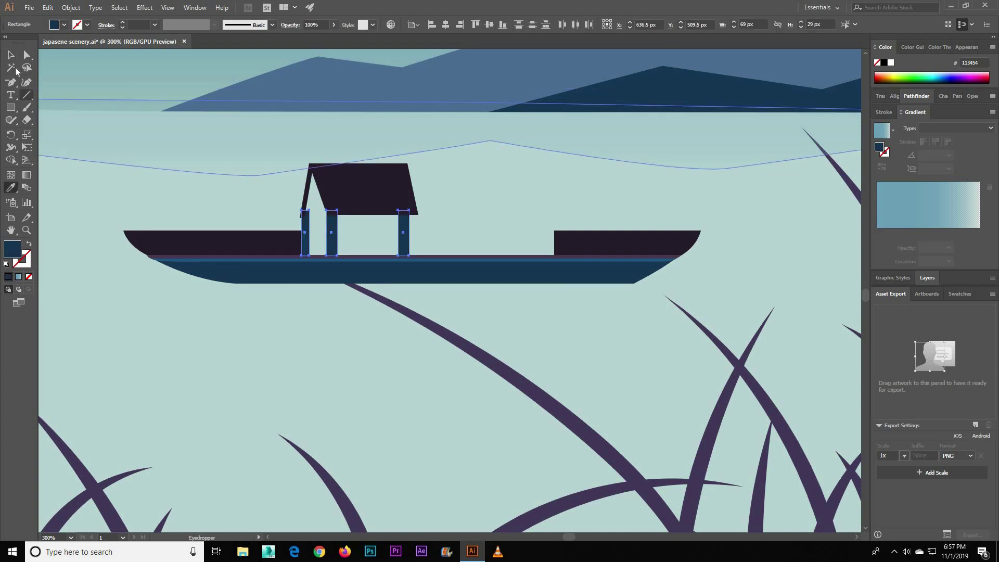
# Alt-drag a copy of the cabin with its roof to the right along the deck.
pyautogui.moveTo(351, 316); pyautogui.dragTo(278, 351)
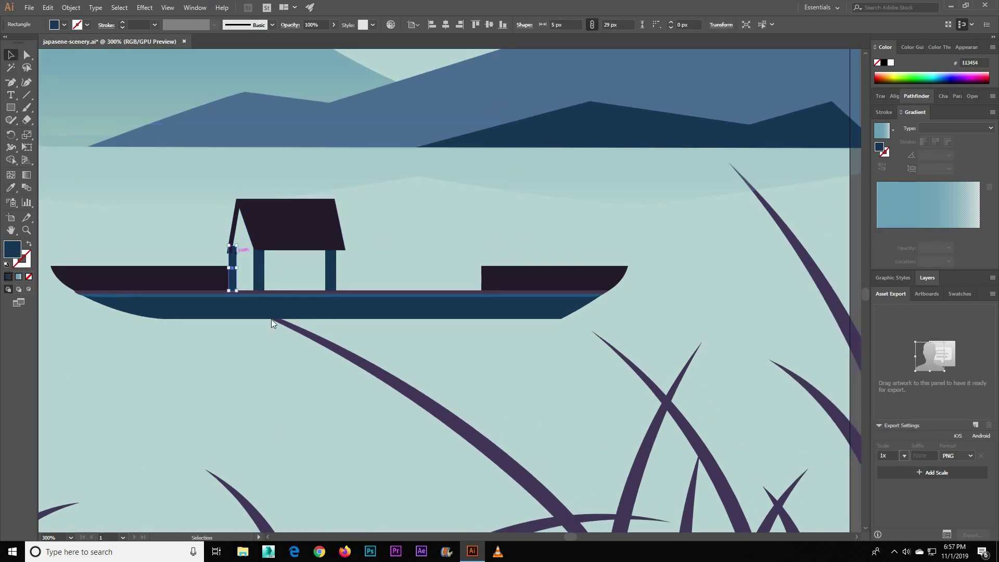
pyautogui.rightClick(240, 245)
pyautogui.click(312, 402)
pyautogui.moveTo(389, 383); pyautogui.dragTo(317, 401)
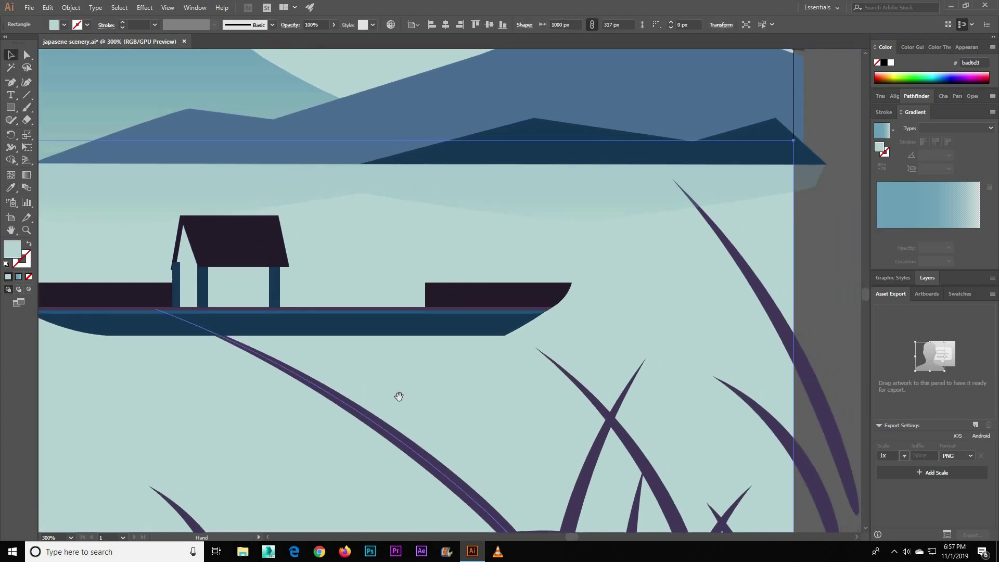
pyautogui.click(163, 290)
pyautogui.moveTo(258, 288)
pyautogui.mouseDown()
pyautogui.moveTo(422, 289)
pyautogui.moveTo(398, 268)
pyautogui.mouseUp()
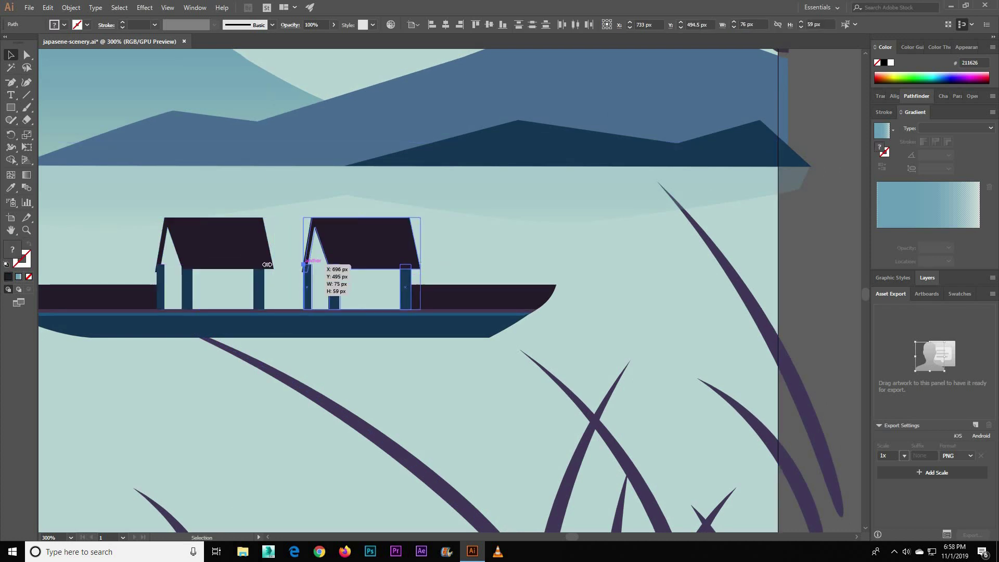
pyautogui.click(250, 416)
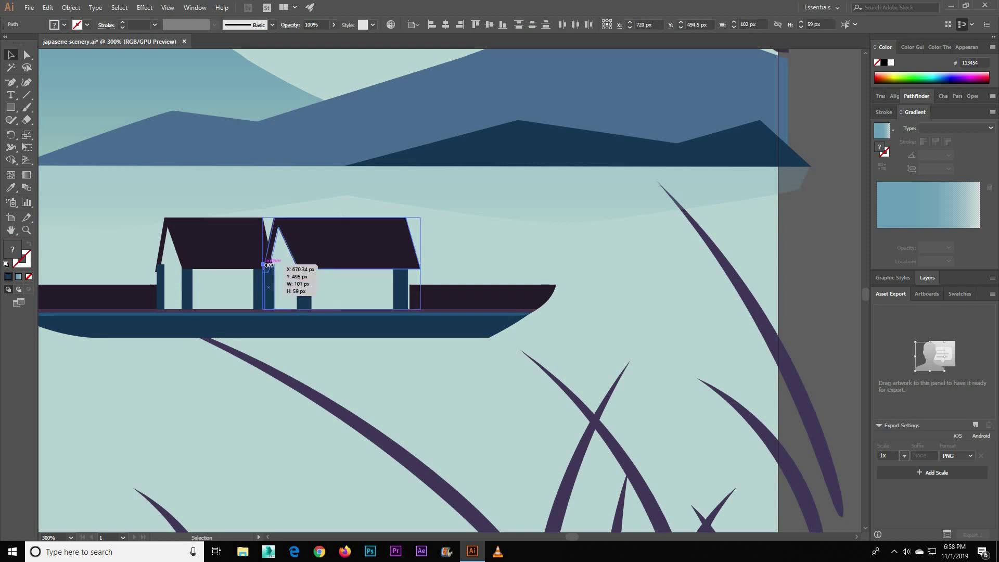
pyautogui.moveTo(270, 296); pyautogui.dragTo(274, 296)
pyautogui.hotkey('ctrl', 'z')
pyautogui.click(290, 379)
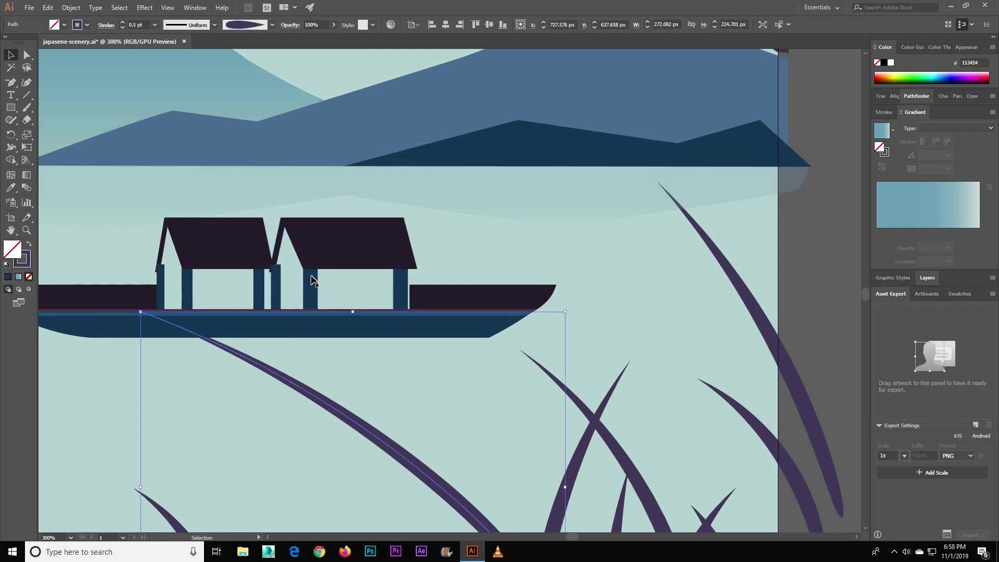
pyautogui.click(496, 239)
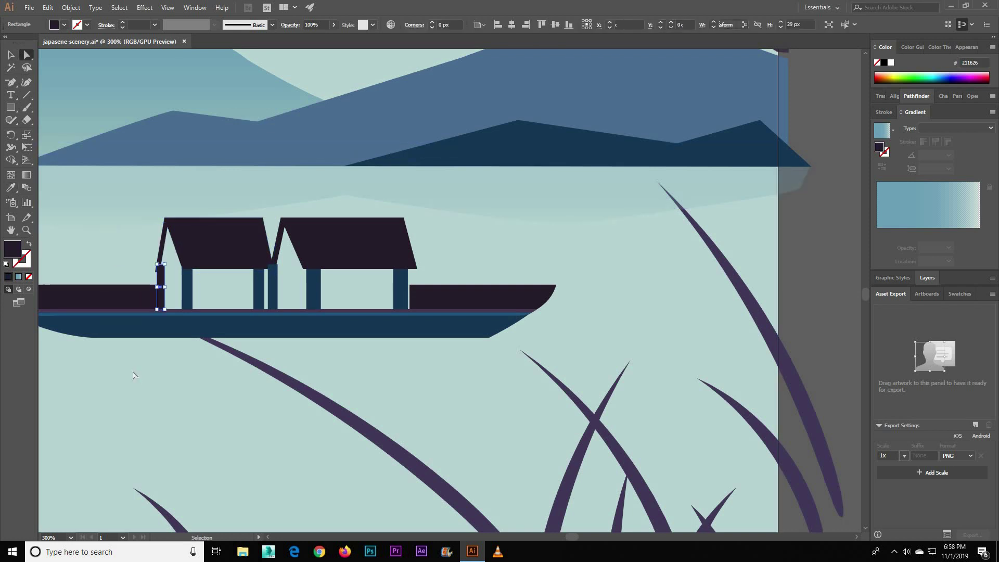
# Draw a horizontal rail between the left cabin's posts, stroked in the dark roof colour.
pyautogui.press('a')
pyautogui.press('v')
pyautogui.hotkey('ctrl', '-')
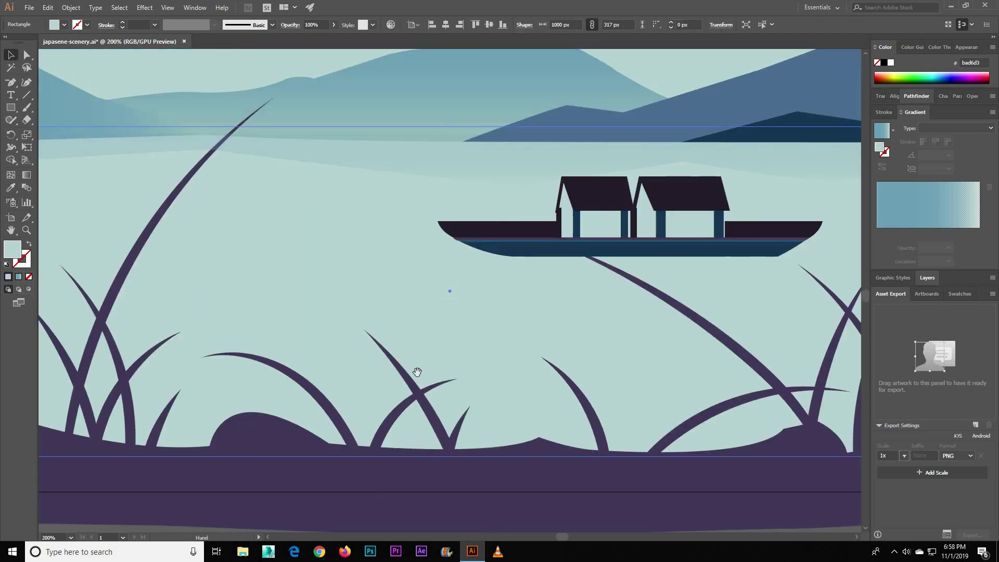
pyautogui.hotkey('ctrl', '+')
pyautogui.click(10, 82)
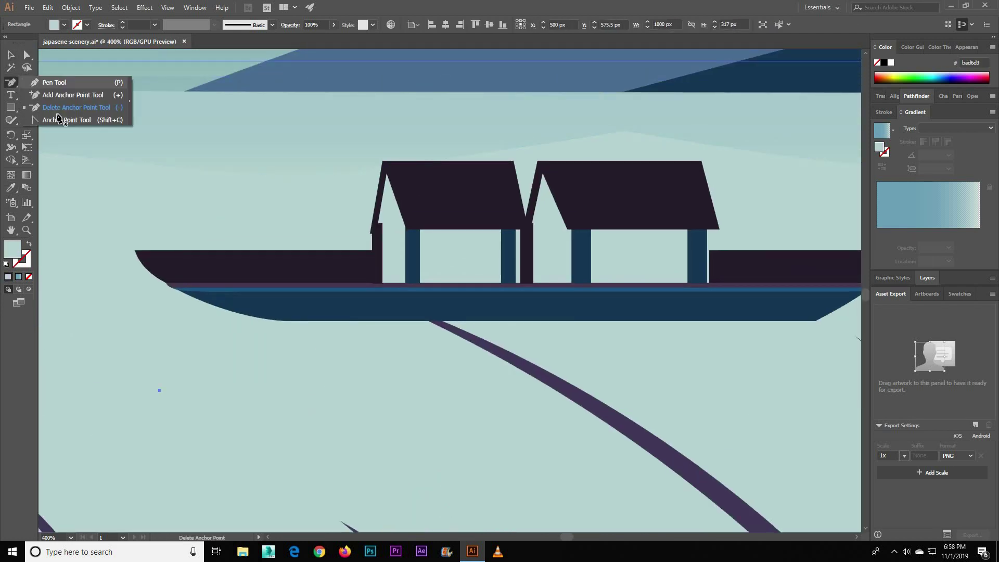
pyautogui.click(27, 95)
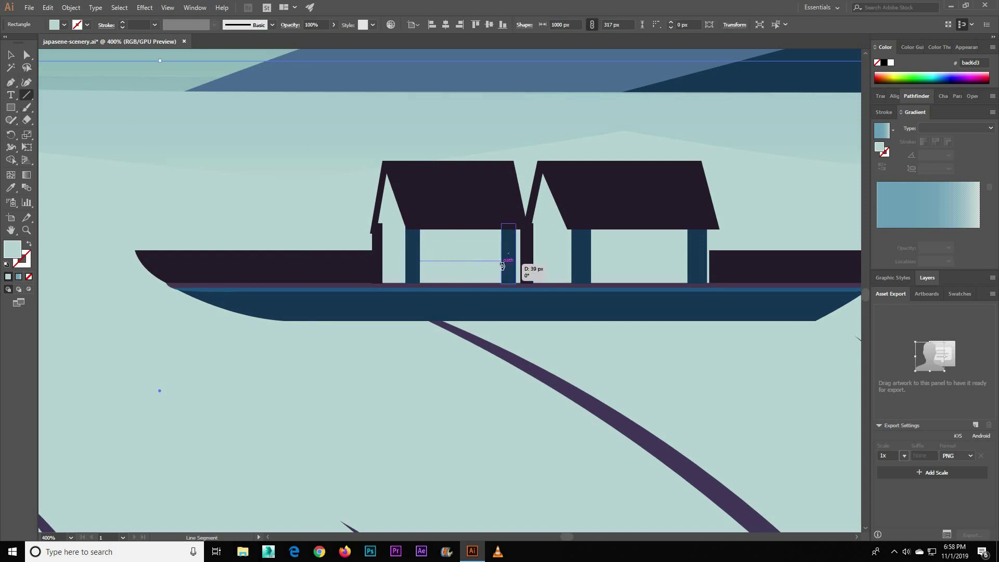
pyautogui.moveTo(502, 266); pyautogui.dragTo(501, 261)
pyautogui.press('i')
pyautogui.click(458, 208)
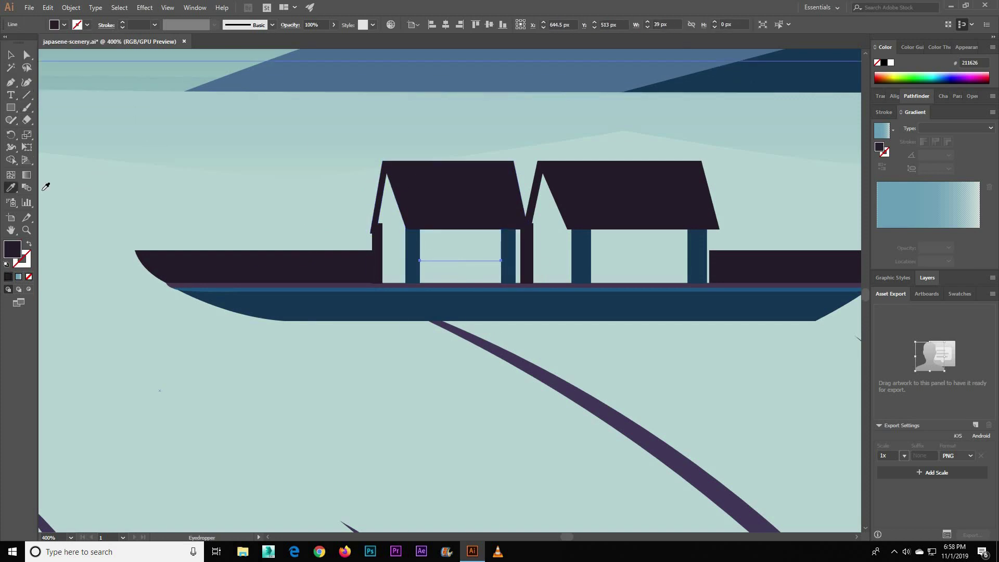
pyautogui.hotkey('shift', 'x')
# Add a short vertical post under the rail and Alt-drag the railing into the right cabin.
pyautogui.click(26, 94)
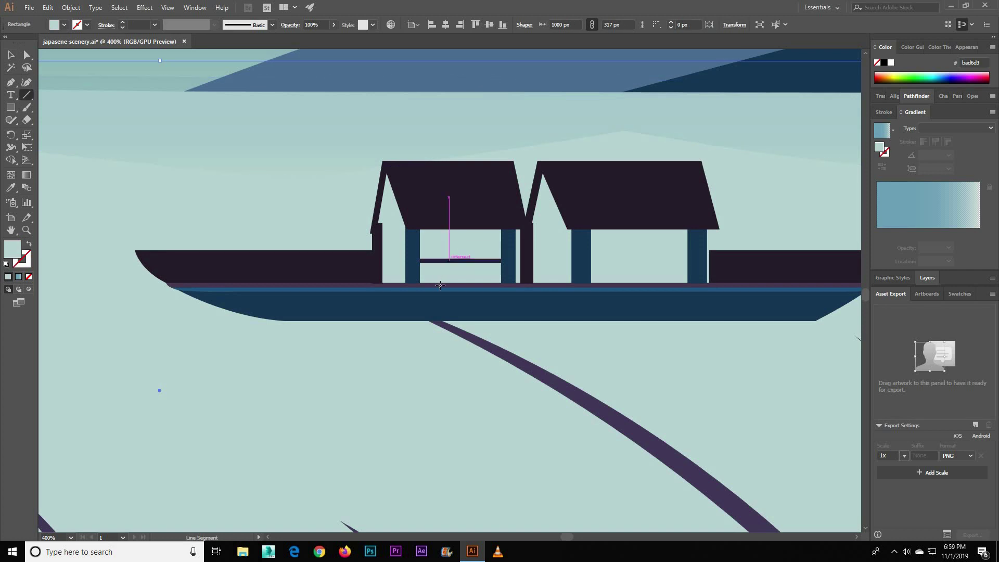
pyautogui.moveTo(439, 260)
pyautogui.mouseDown()
pyautogui.moveTo(438, 285)
pyautogui.moveTo(473, 272)
pyautogui.mouseUp()
pyautogui.click(10, 52)
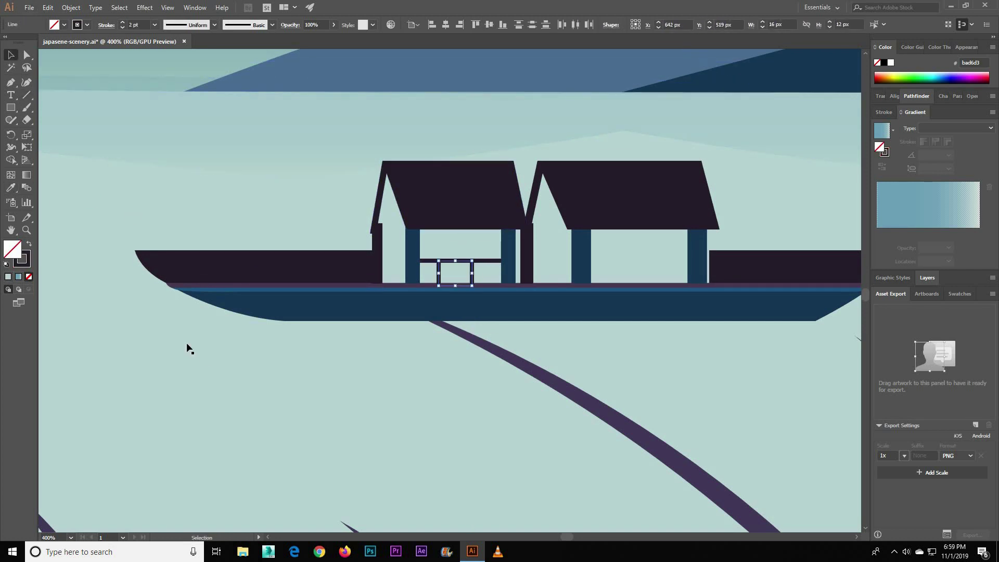
pyautogui.click(462, 312)
pyautogui.moveTo(522, 315); pyautogui.dragTo(504, 315)
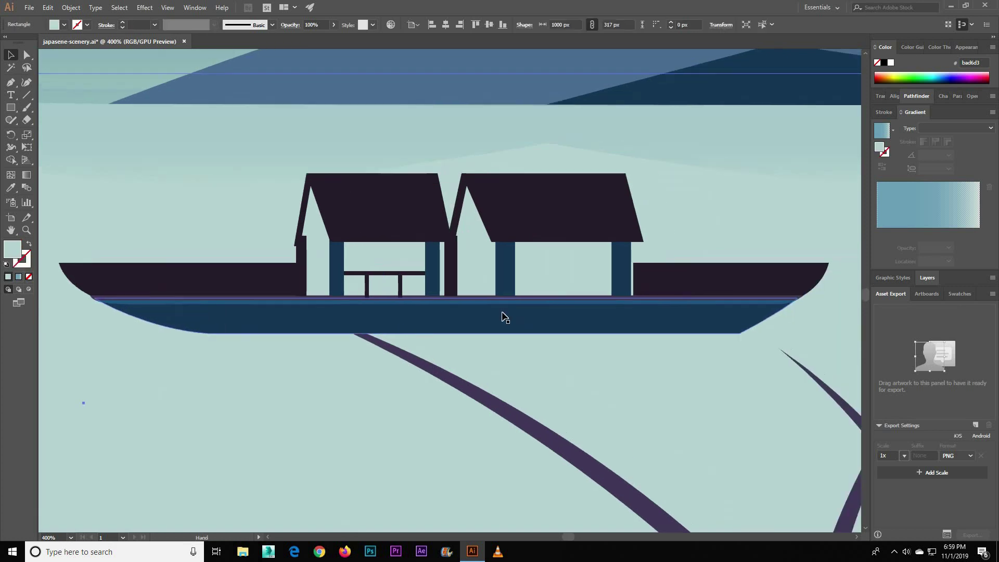
pyautogui.click(401, 283)
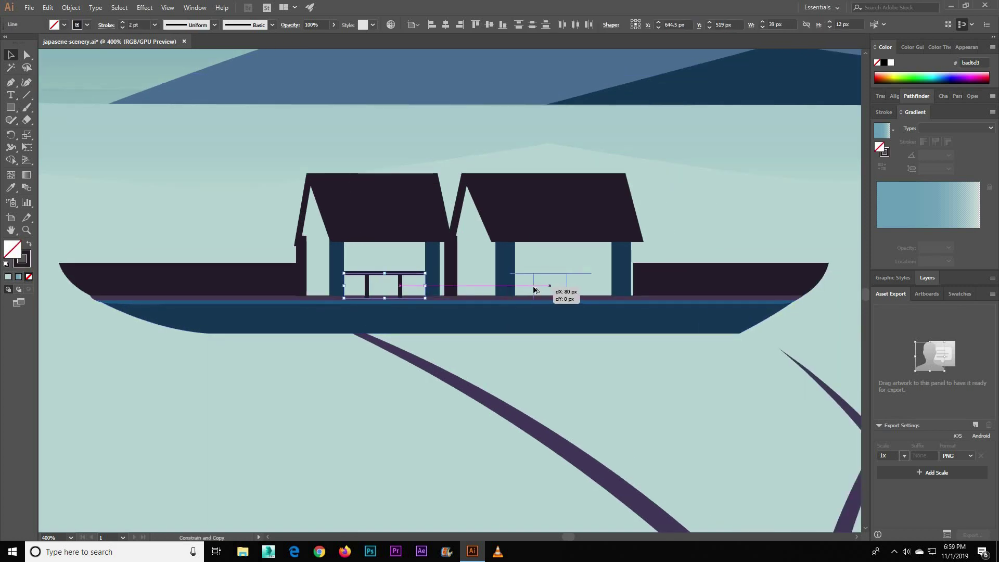
pyautogui.moveTo(596, 285); pyautogui.dragTo(598, 285)
pyautogui.click(594, 357)
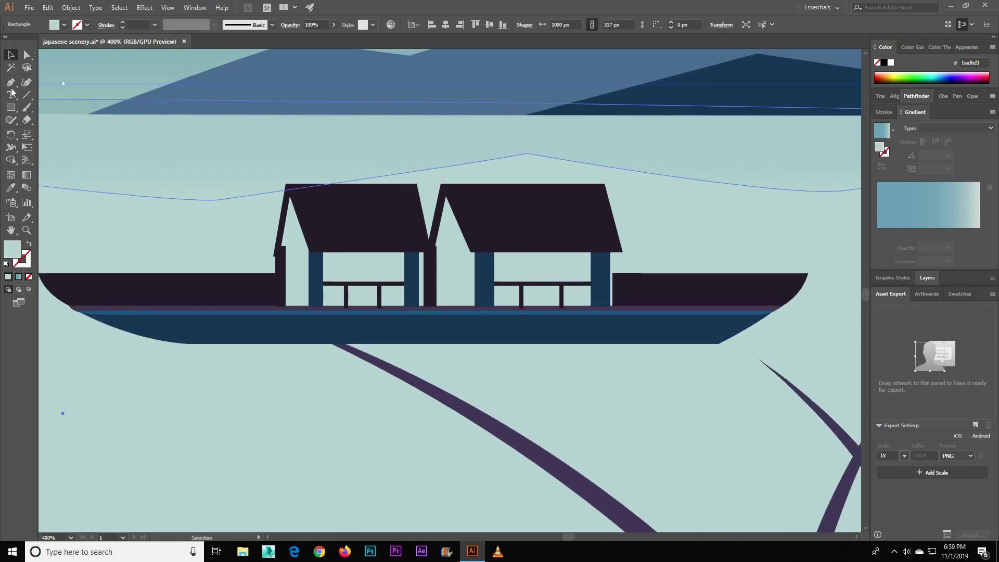
# Draw a tall rectangle over the left cabin's front post, filled f4e97a, sent behind the roof.
pyautogui.press('p')
pyautogui.press('a')
pyautogui.click(279, 263)
pyautogui.click(280, 258)
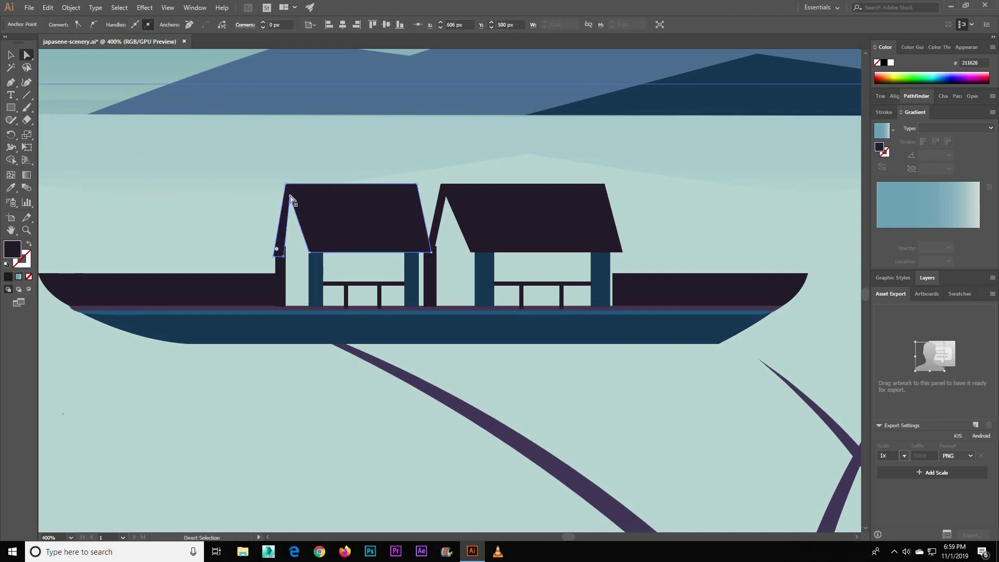
pyautogui.click(62, 414)
pyautogui.press('m')
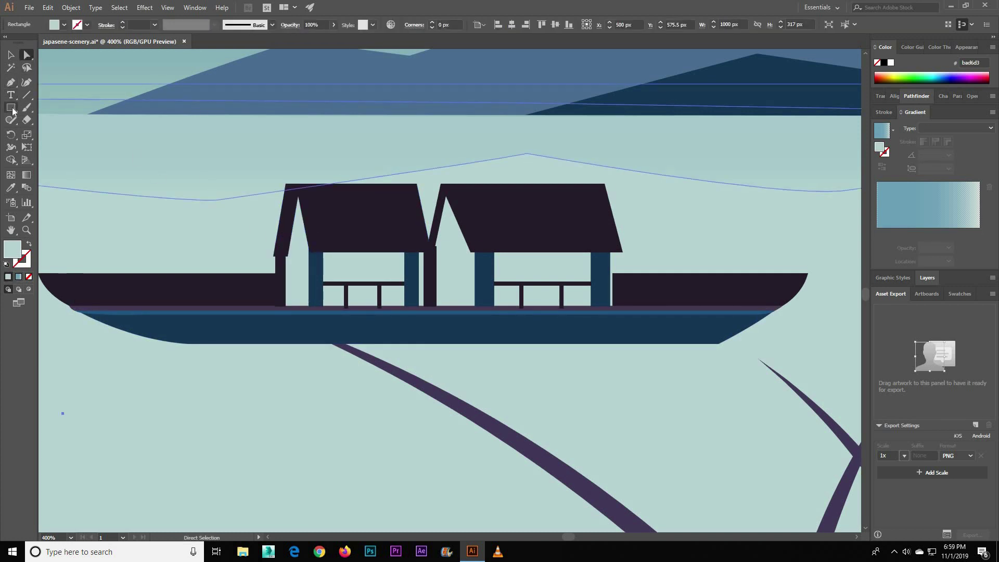
pyautogui.moveTo(286, 190); pyautogui.dragTo(311, 311)
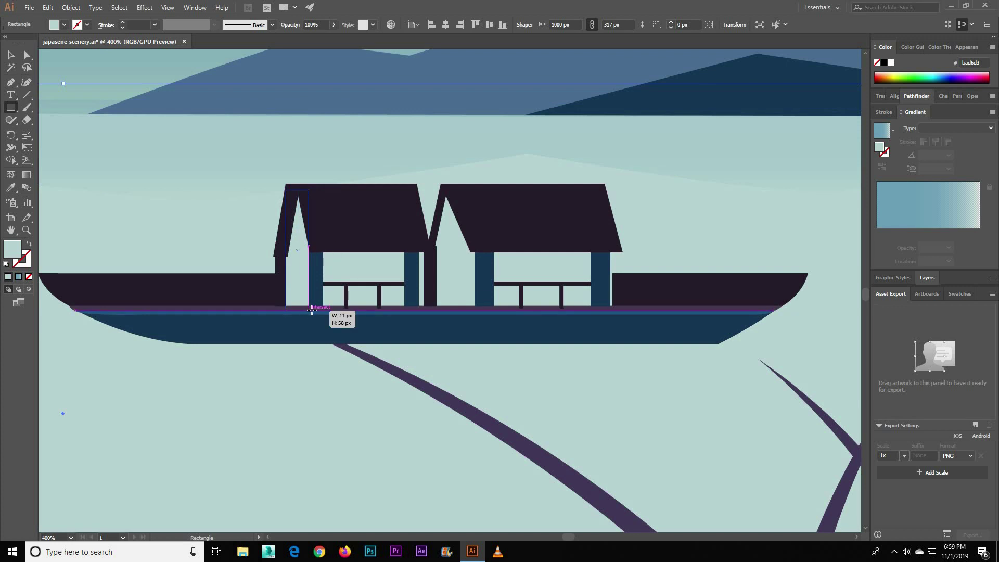
pyautogui.click(64, 24)
pyautogui.click(15, 49)
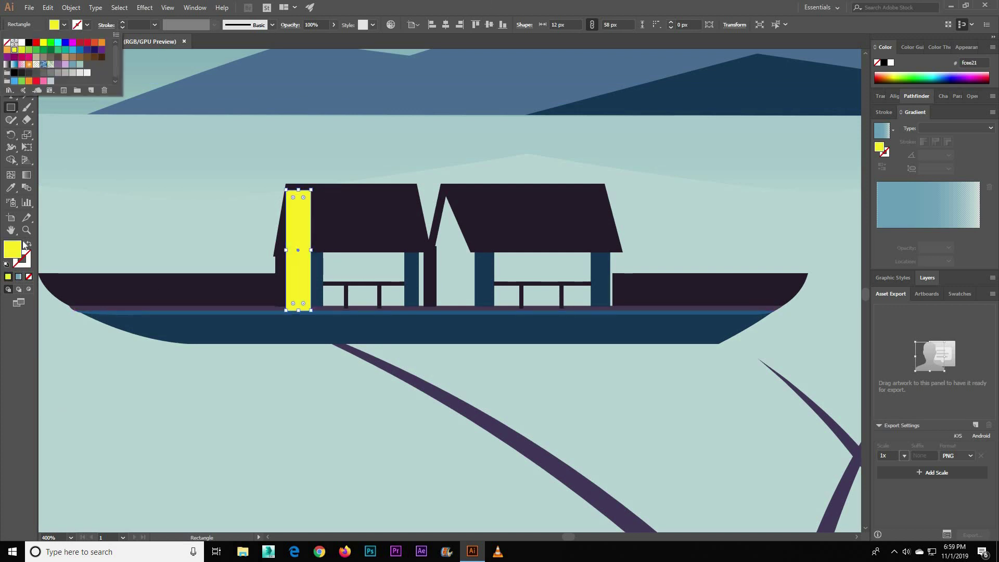
pyautogui.doubleClick(19, 247)
pyautogui.press('Return')
pyautogui.press('v')
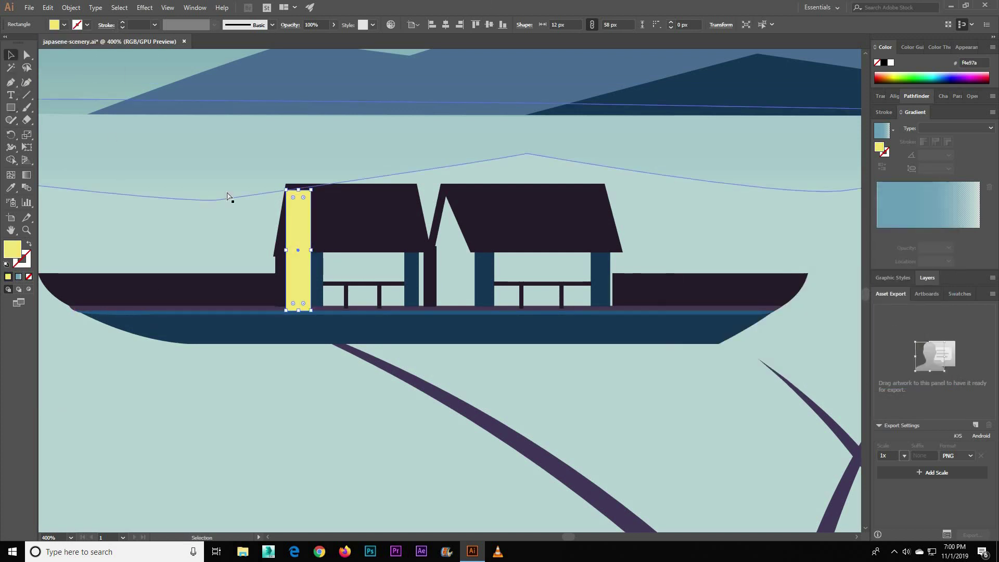
pyautogui.hotkey('ctrl', '[')
pyautogui.click(288, 366)
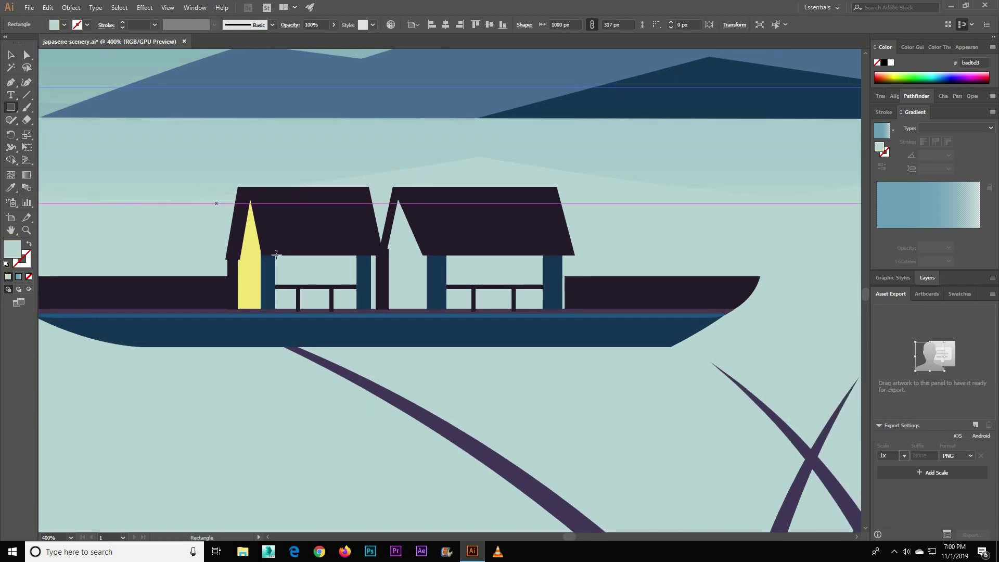
# Fill the left cabin opening with a pale yellow rectangle sent behind the window bars.
pyautogui.moveTo(273, 252); pyautogui.dragTo(362, 311)
pyautogui.click(63, 24)
pyautogui.click(52, 58)
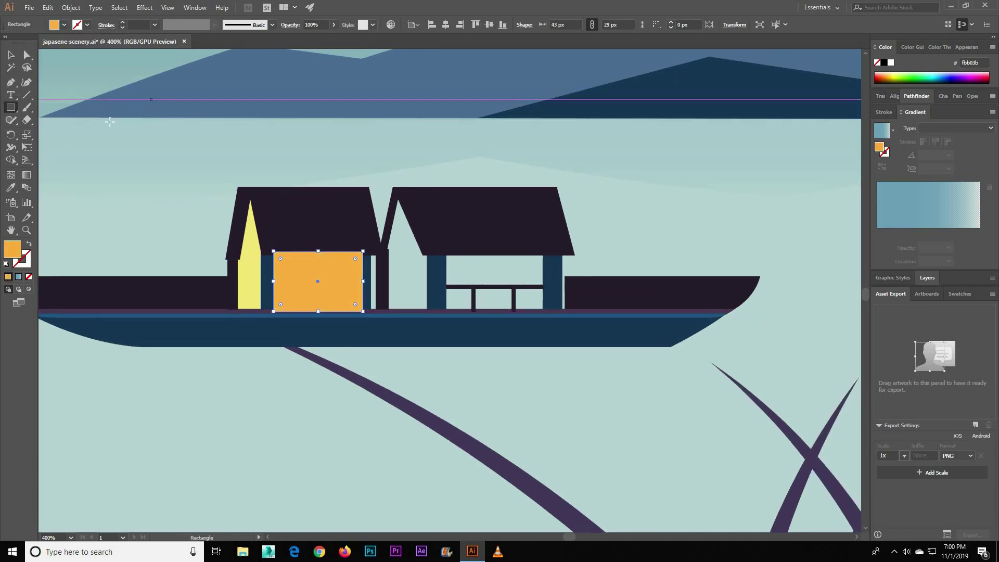
pyautogui.press('i')
pyautogui.click(250, 270)
pyautogui.click(11, 55)
pyautogui.hotkey('ctrl', '[')
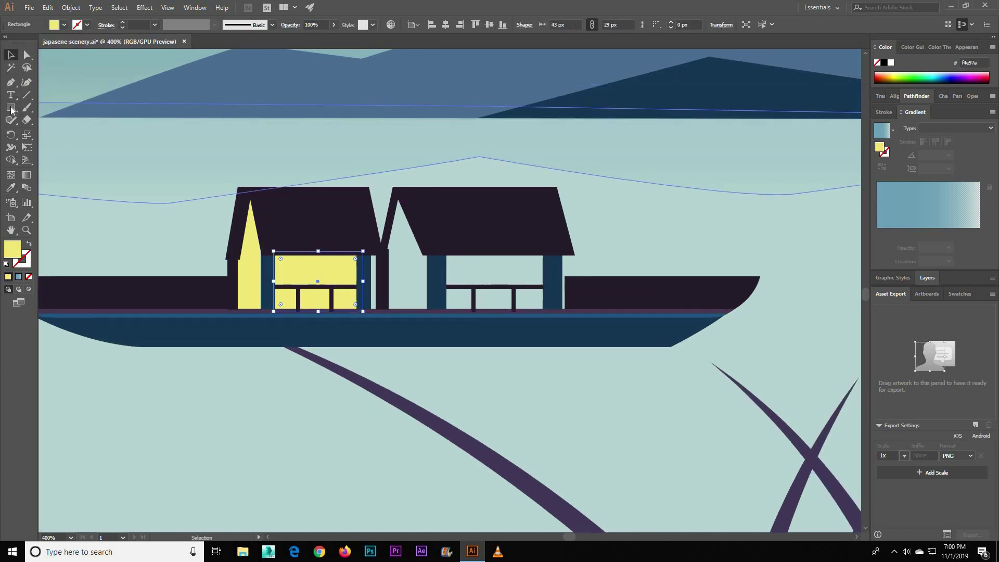
# Add an orange fbb03b strip along the opening's bottom and a deeper orange f78c00 panel.
pyautogui.click(11, 108)
pyautogui.moveTo(267, 292); pyautogui.dragTo(360, 311)
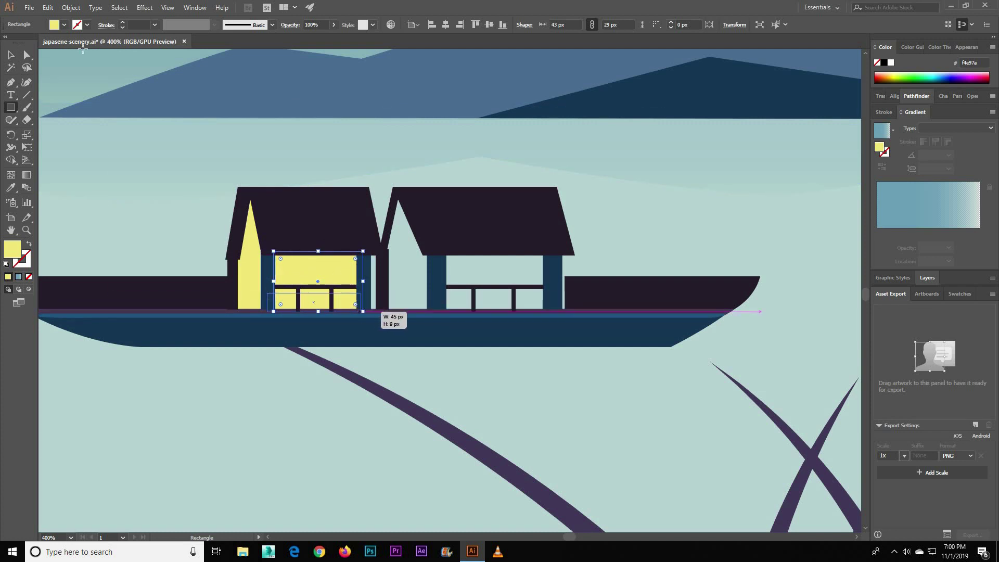
pyautogui.click(63, 24)
pyautogui.click(52, 58)
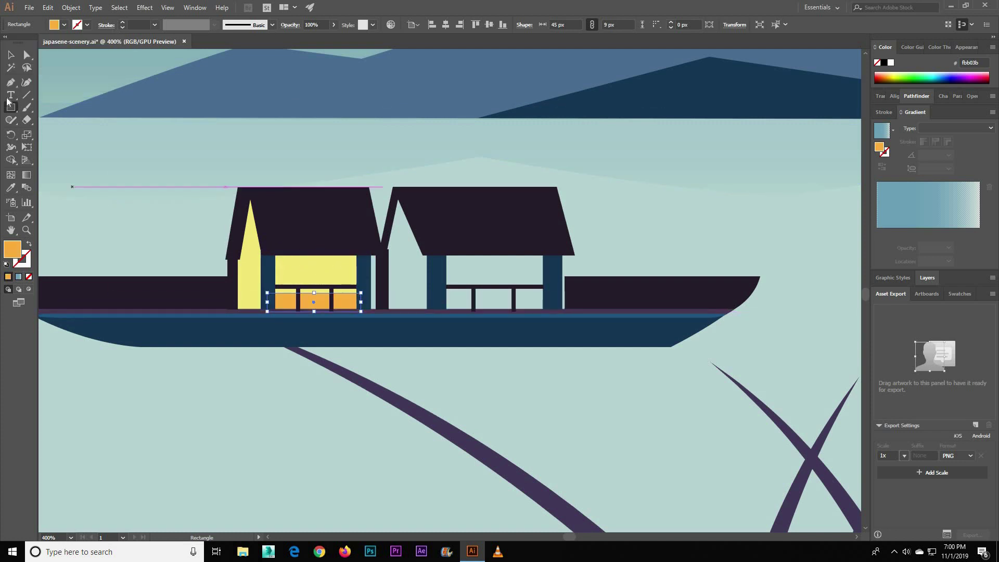
pyautogui.moveTo(309, 298); pyautogui.dragTo(286, 248)
pyautogui.doubleClick(879, 148)
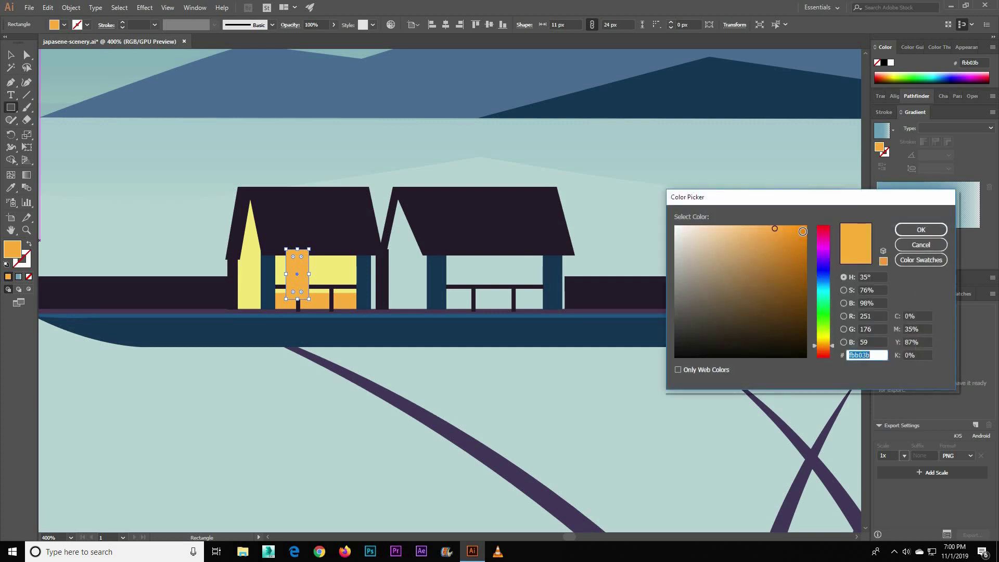
pyautogui.click(908, 230)
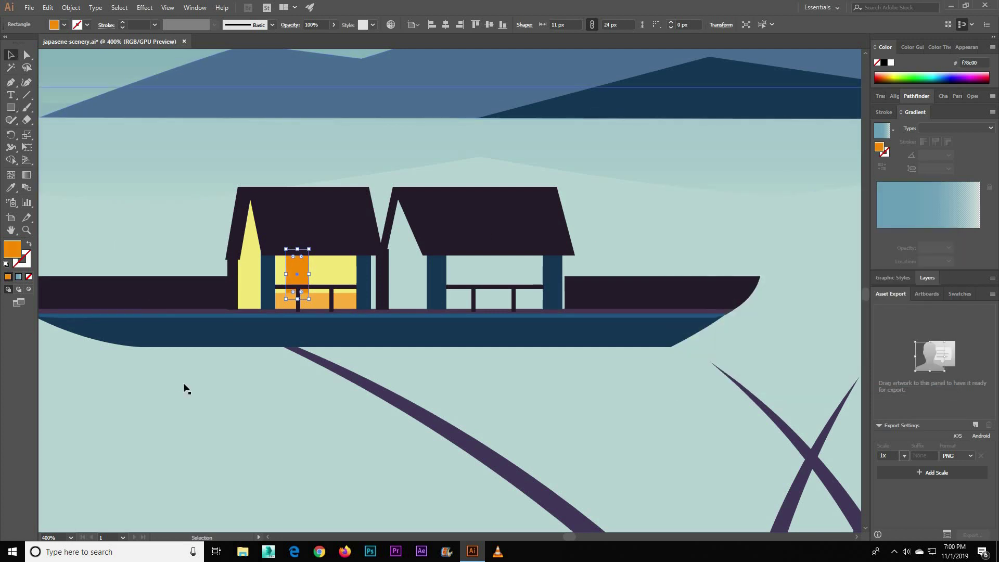
pyautogui.click(257, 392)
pyautogui.hscroll(2, 245, 392)
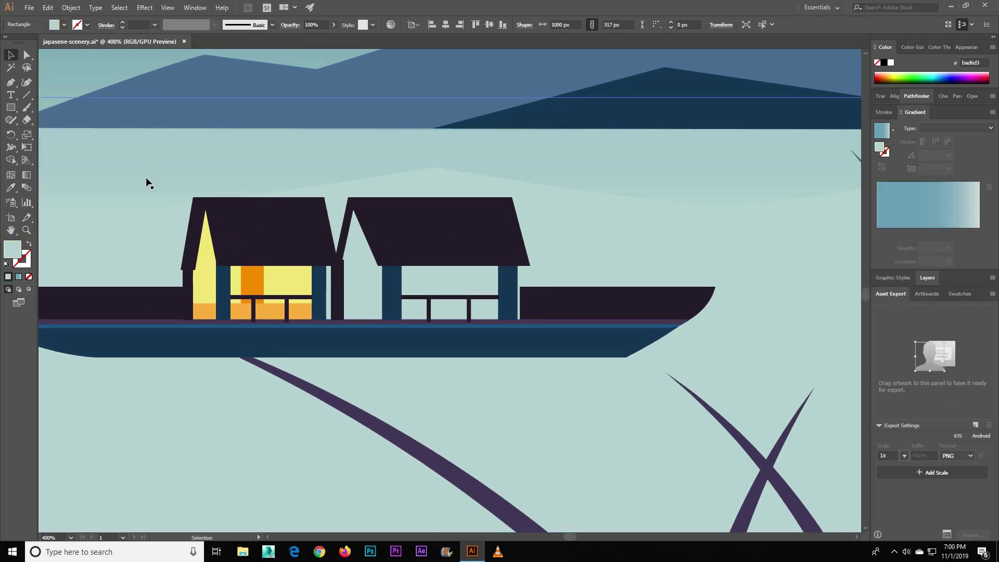
# Draw a slanted-top pale yellow shape in the right cabin and send it behind roof and columns.
pyautogui.moveTo(345, 209); pyautogui.dragTo(501, 320)
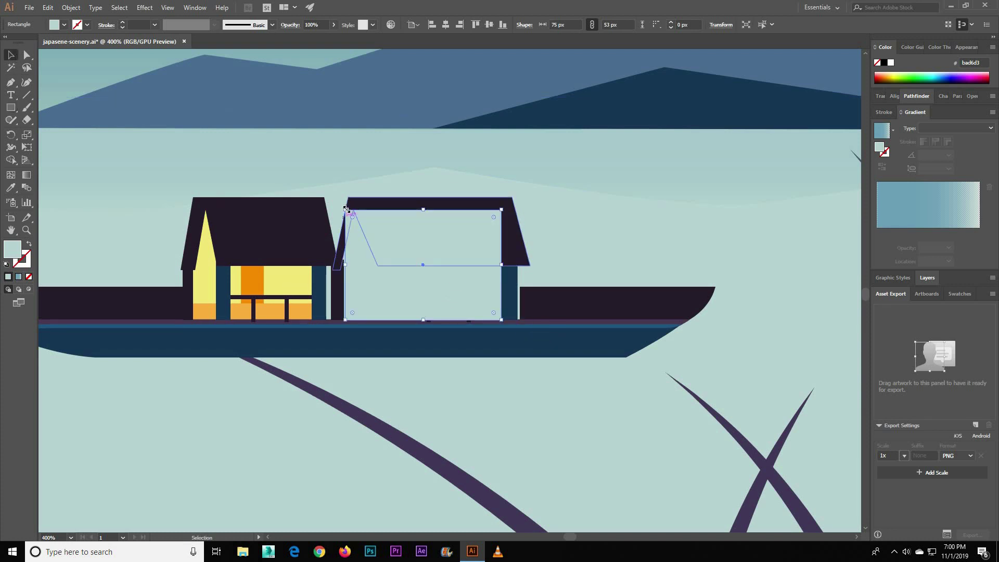
pyautogui.press('a')
pyautogui.moveTo(345, 209); pyautogui.dragTo(345, 238)
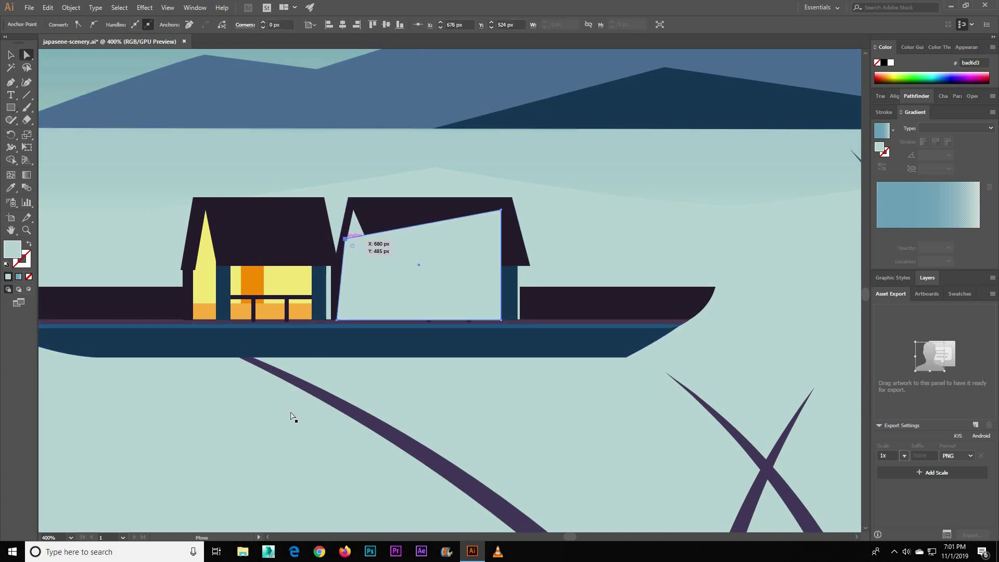
pyautogui.press('i')
pyautogui.click(214, 285)
pyautogui.hotkey('ctrl', 'shift', '[')
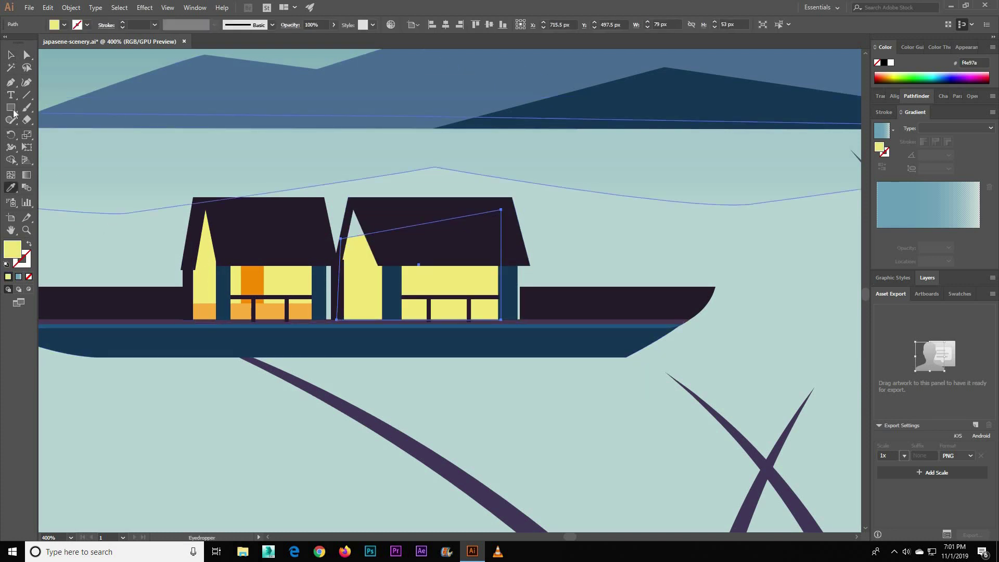
# Deselect the shape and zoom in on the boat.
pyautogui.press('p')
pyautogui.press('v')
pyautogui.click(98, 152)
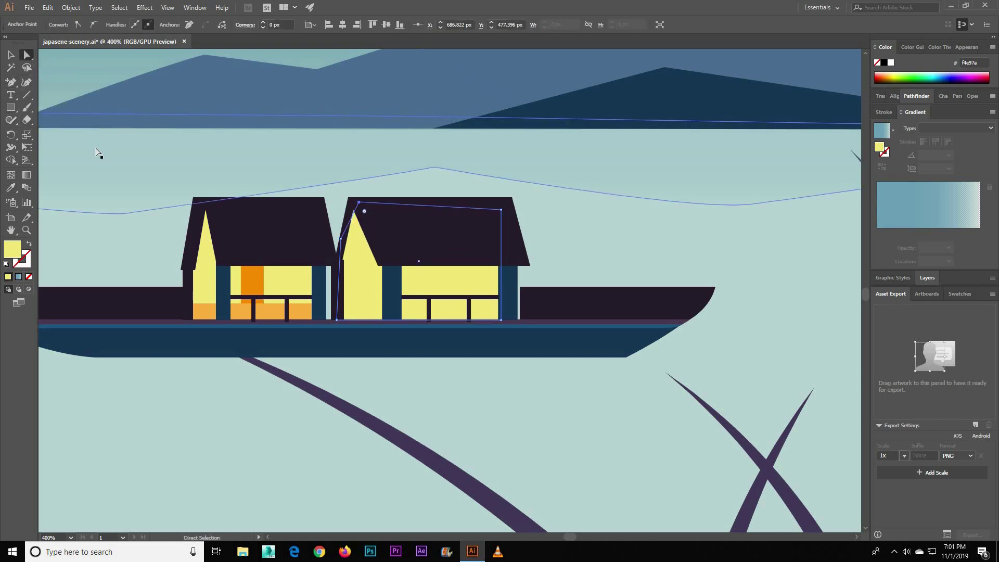
pyautogui.click(168, 394)
pyautogui.click(26, 54)
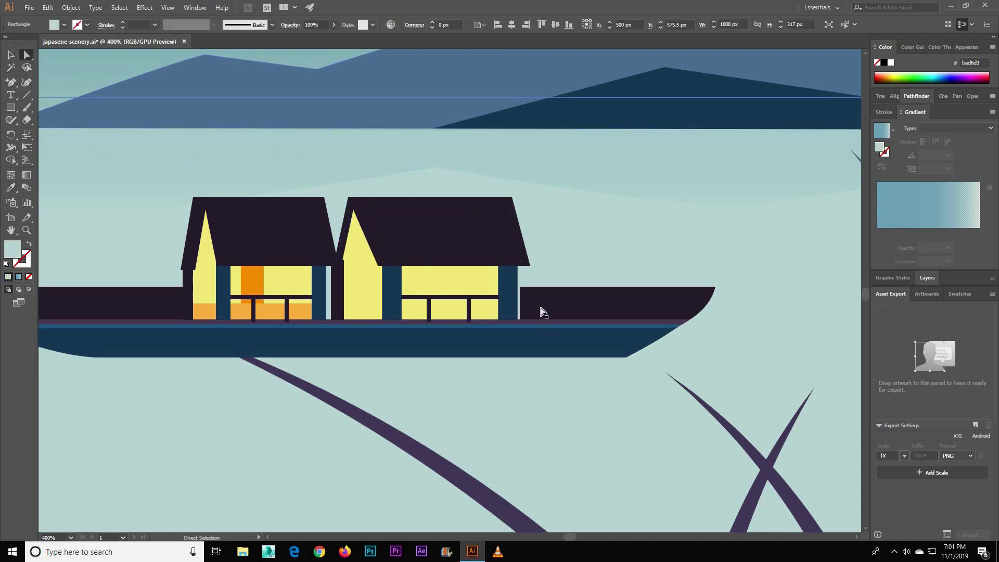
pyautogui.scroll(-4, 565, 422)
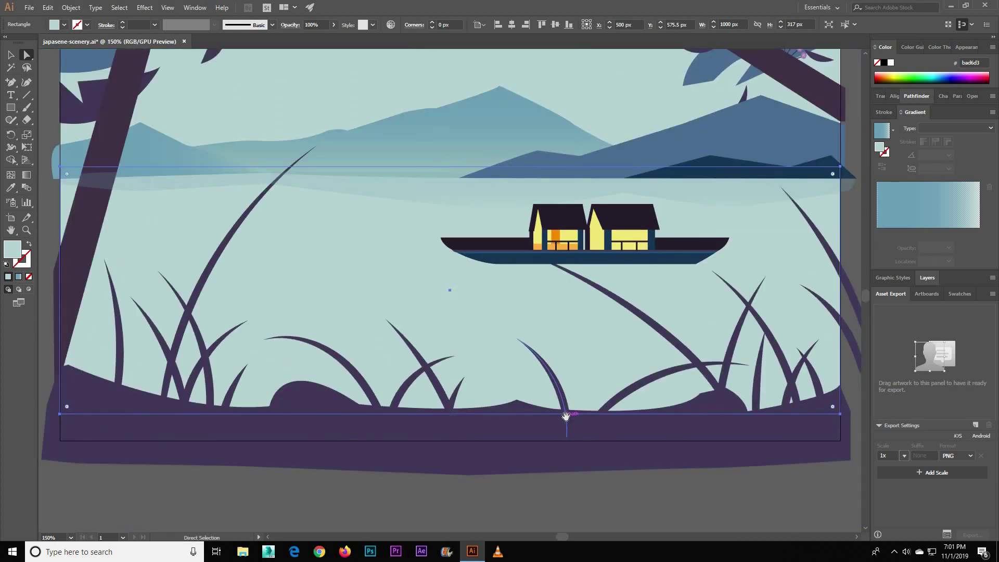
pyautogui.scroll(1, 513, 424)
pyautogui.scroll(1, 513, 425)
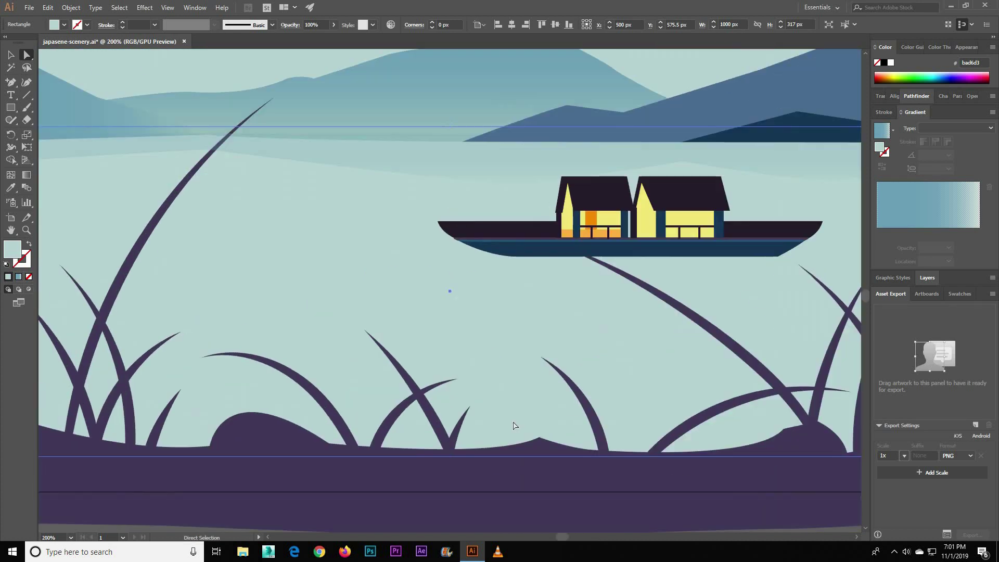
pyautogui.scroll(1, 501, 336)
pyautogui.moveTo(519, 296); pyautogui.dragTo(319, 317)
# Draw a curved, upswept end piece at the boat's left tip and colour it dark blue.
pyautogui.press('p')
pyautogui.click(228, 203)
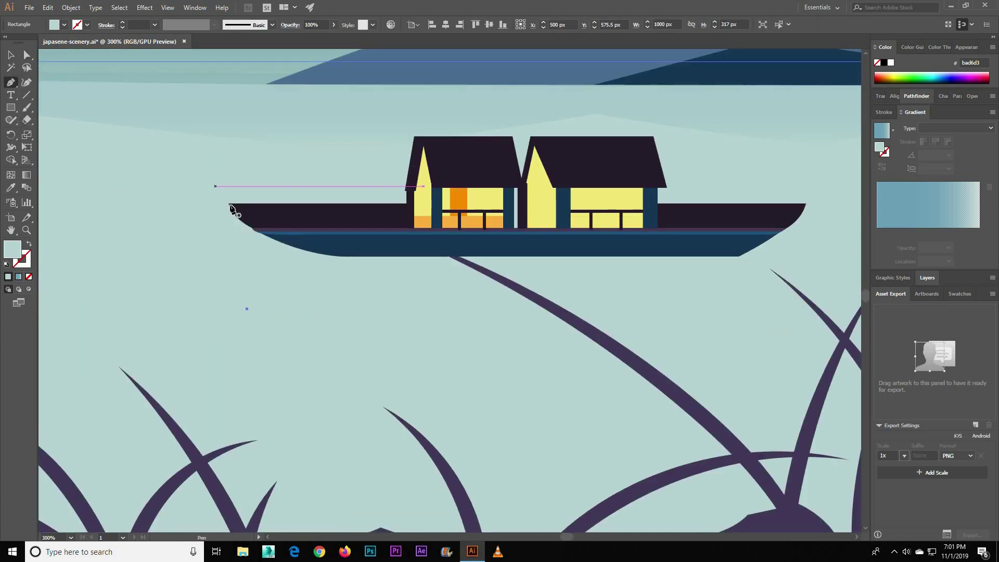
pyautogui.moveTo(414, 216); pyautogui.dragTo(608, 206)
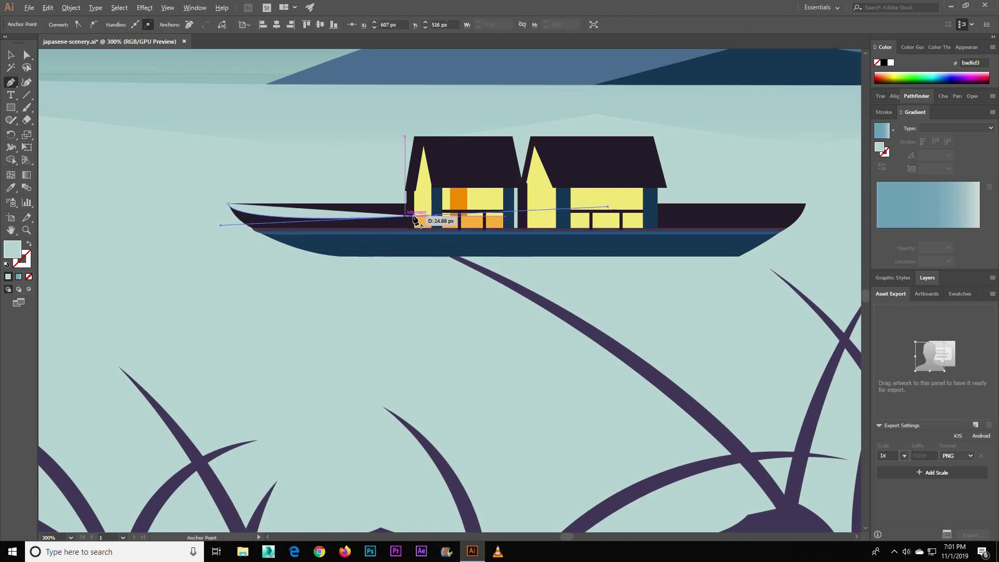
pyautogui.click(255, 230)
pyautogui.click(229, 203)
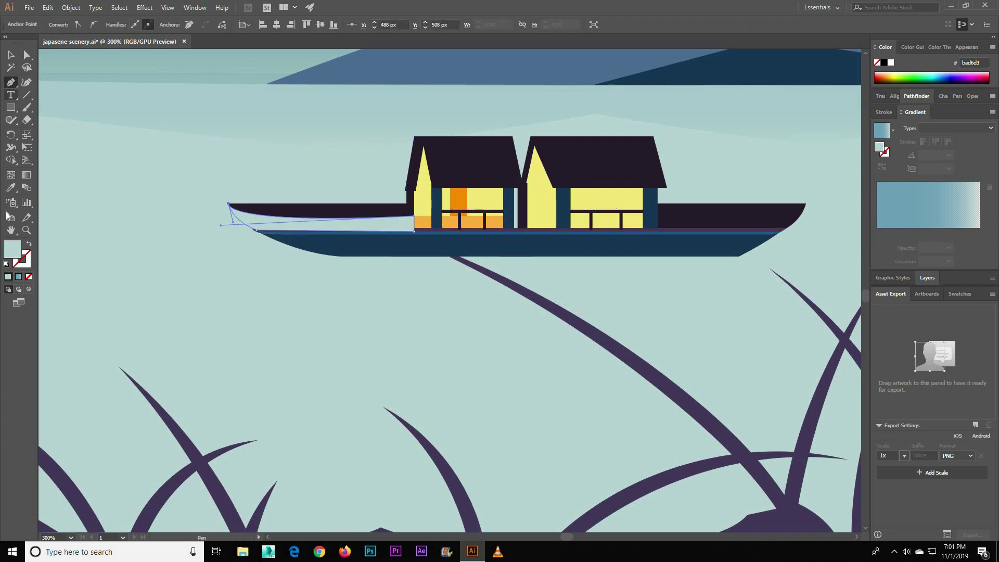
pyautogui.click(379, 244)
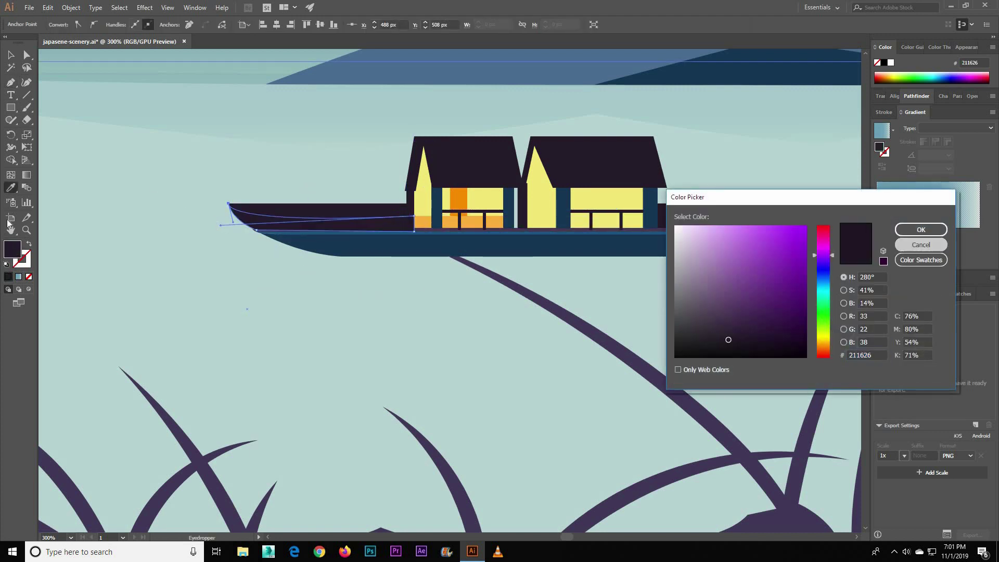
# Draw a matching curved, upswept end piece at the boat's right tip.
pyautogui.press('p')
pyautogui.moveTo(323, 283); pyautogui.dragTo(175, 304)
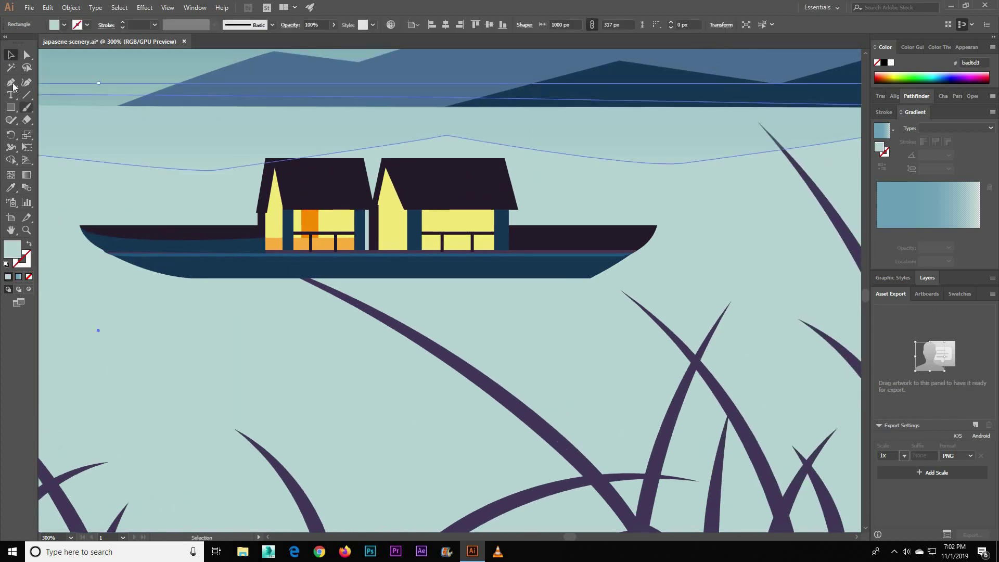
pyautogui.click(509, 237)
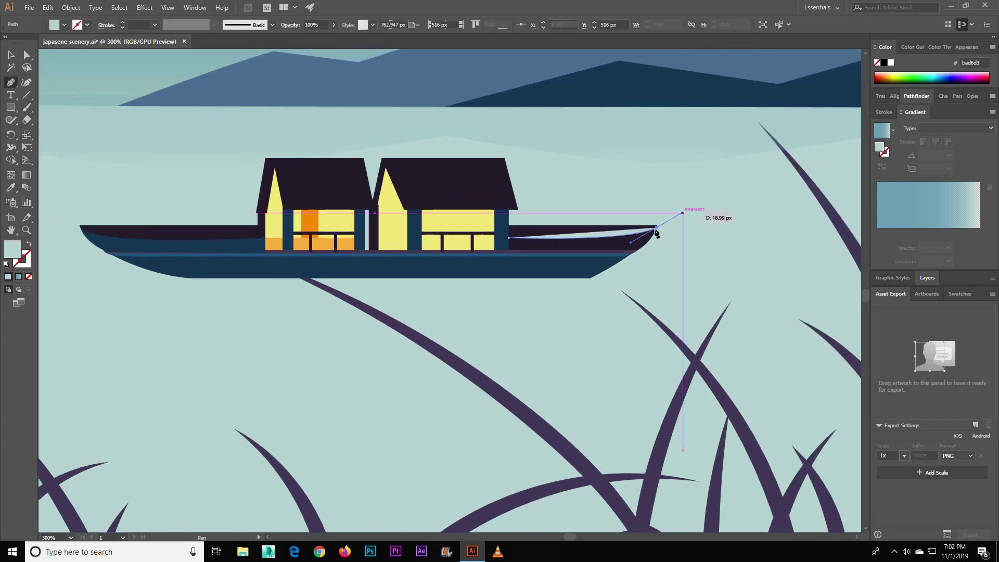
pyautogui.moveTo(658, 225); pyautogui.dragTo(686, 207)
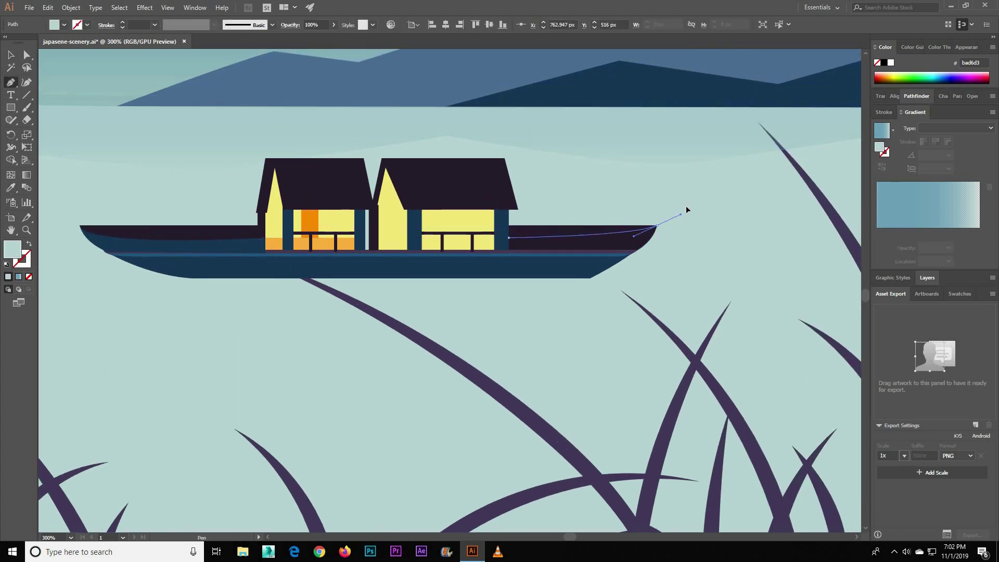
pyautogui.click(626, 252)
pyautogui.click(509, 252)
# Select only the boat's parts, excluding background and scenery, and group them.
pyautogui.press('v')
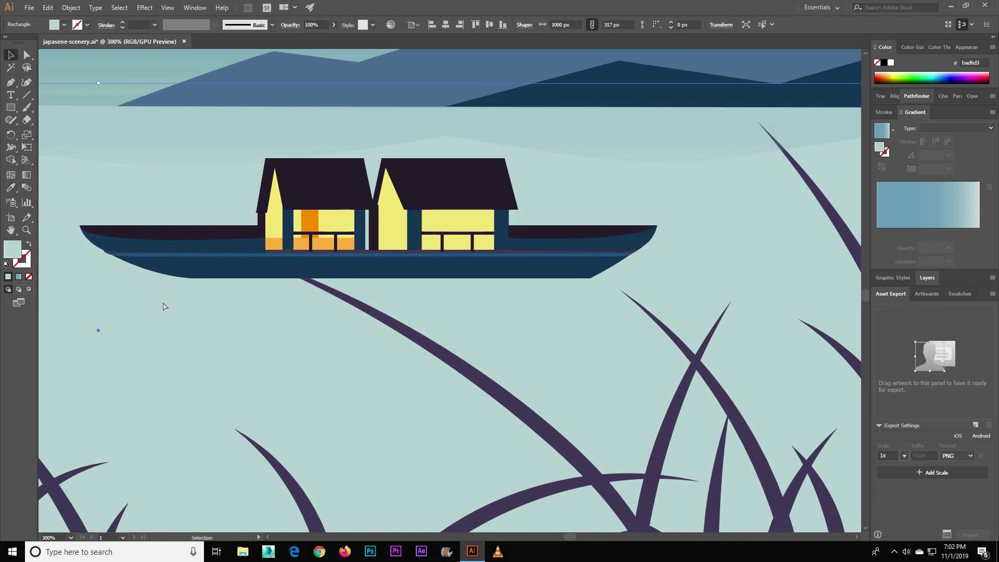
pyautogui.hotkey('ctrl', '0')
pyautogui.click(163, 296)
pyautogui.keyDown('shift'); pyautogui.click(520, 266); pyautogui.keyUp('shift')
pyautogui.hotkey('ctrl', '+')
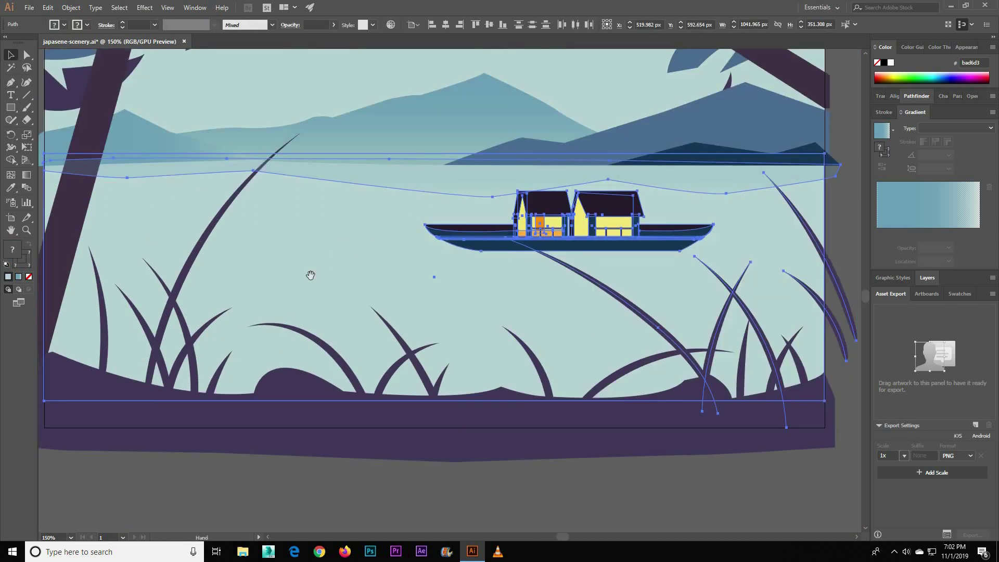
pyautogui.keyDown('shift'); pyautogui.click(722, 342); pyautogui.keyUp('shift')
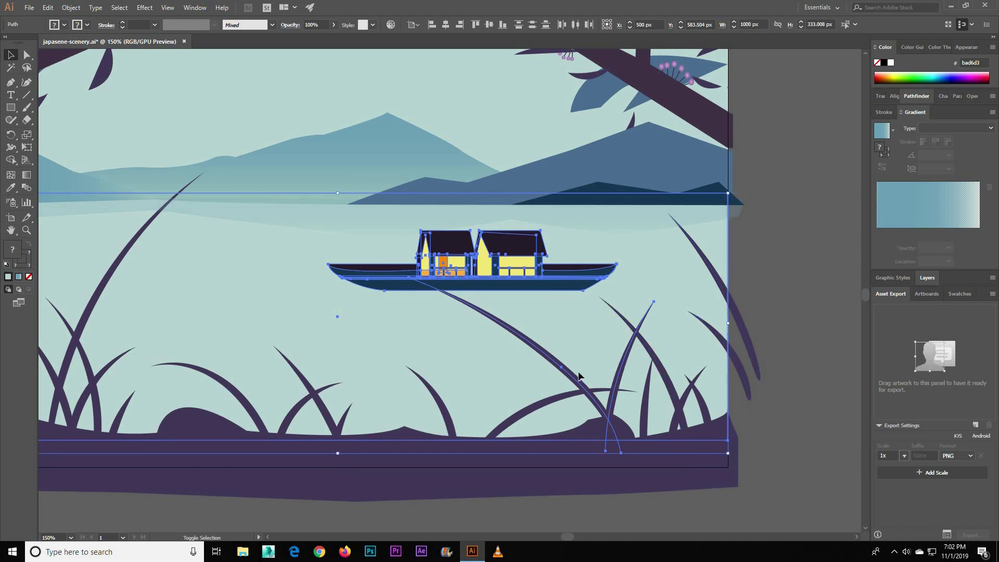
pyautogui.keyDown('shift'); pyautogui.click(629, 258); pyautogui.keyUp('shift')
pyautogui.hotkey('ctrl', 'g')
# Make a vertically reflected copy of the boat and place it just below.
pyautogui.rightClick(483, 240)
pyautogui.click(614, 368)
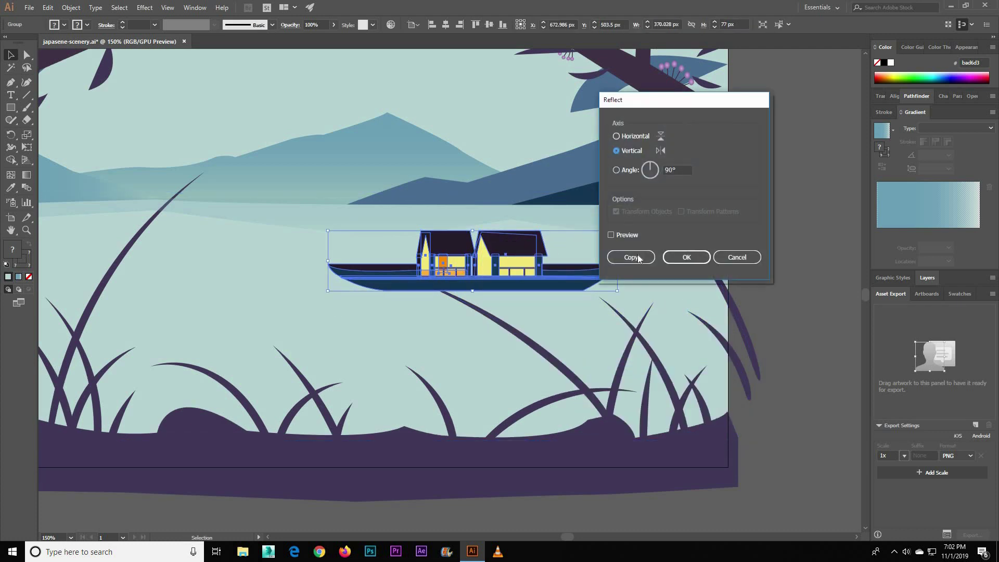
pyautogui.click(631, 256)
pyautogui.moveTo(528, 238); pyautogui.dragTo(601, 359)
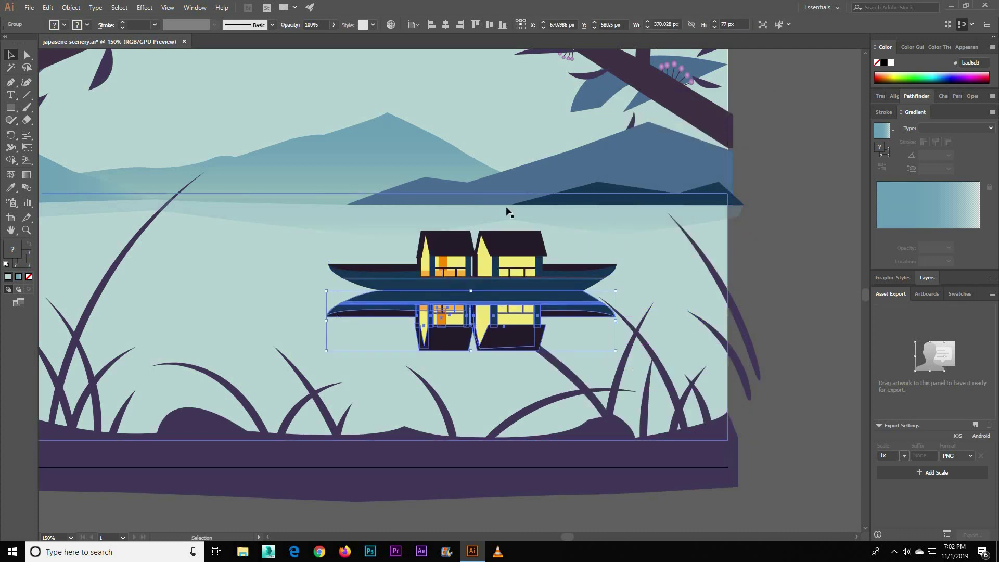
# Set the reflected boat's opacity to 37% and view the whole scene.
pyautogui.click(334, 25)
pyautogui.moveTo(333, 37)
pyautogui.mouseDown()
pyautogui.moveTo(305, 39)
pyautogui.moveTo(313, 39)
pyautogui.mouseUp()
pyautogui.click(758, 311)
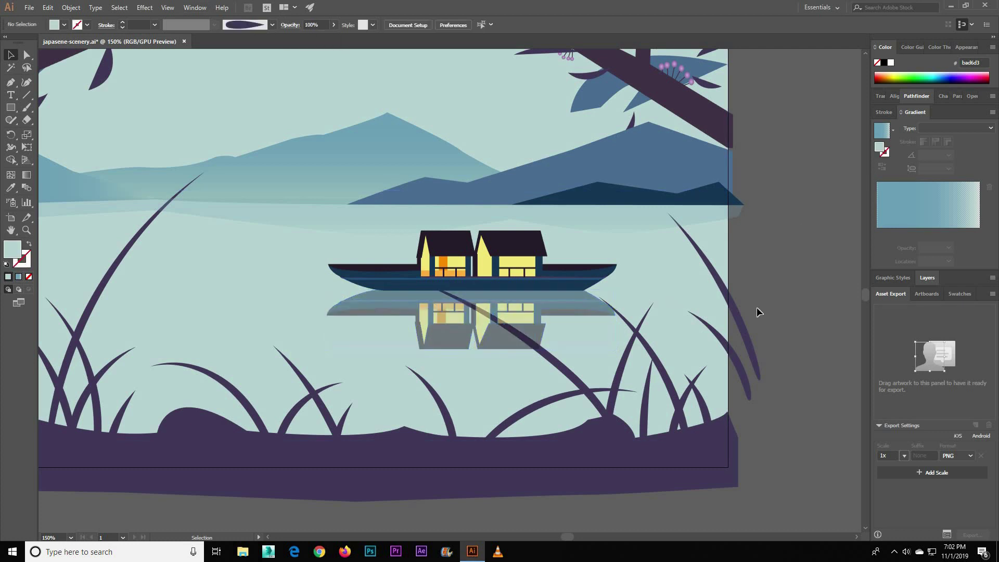
pyautogui.click(554, 311)
pyautogui.click(334, 24)
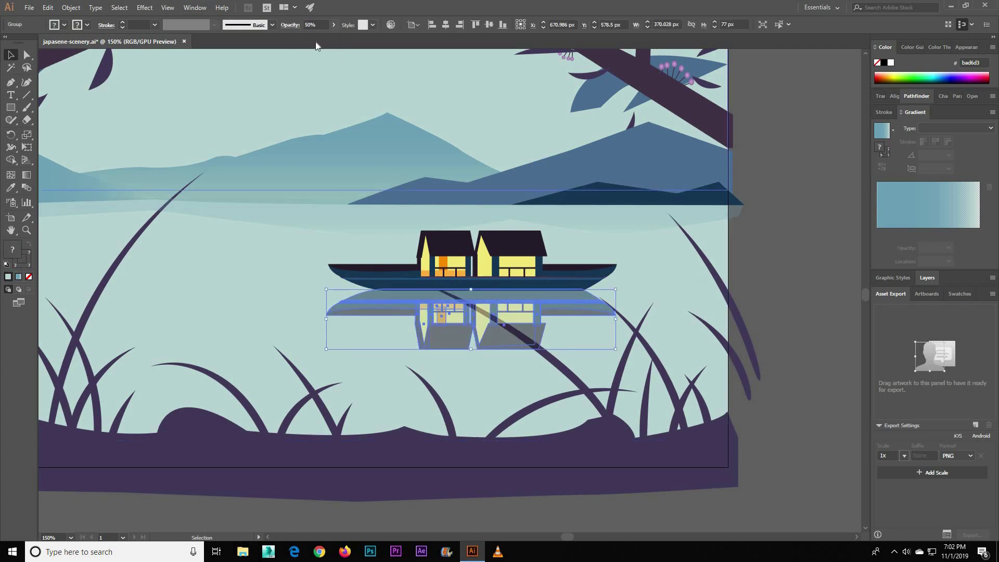
pyautogui.moveTo(315, 39)
pyautogui.mouseDown()
pyautogui.moveTo(307, 39)
pyautogui.moveTo(319, 38)
pyautogui.mouseUp()
pyautogui.hotkey('ctrl', '1')
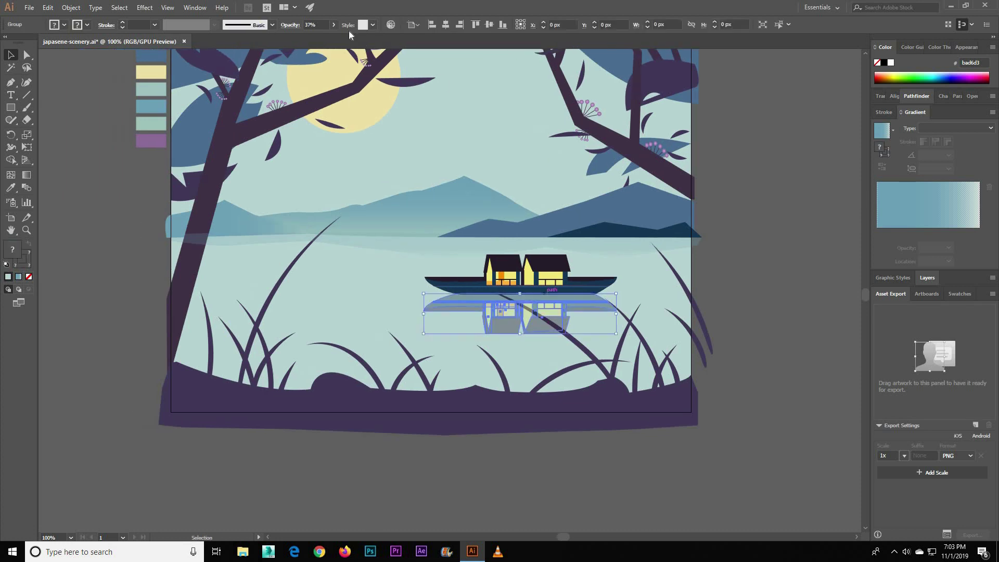
pyautogui.click(730, 229)
pyautogui.hotkey('ctrl', '-')
# Zoom in on the boat and pen-draw the boatman's wide-legged trousers and torso on the right deck.
pyautogui.hotkey('ctrl', '+')
pyautogui.hotkey('ctrl', '+')
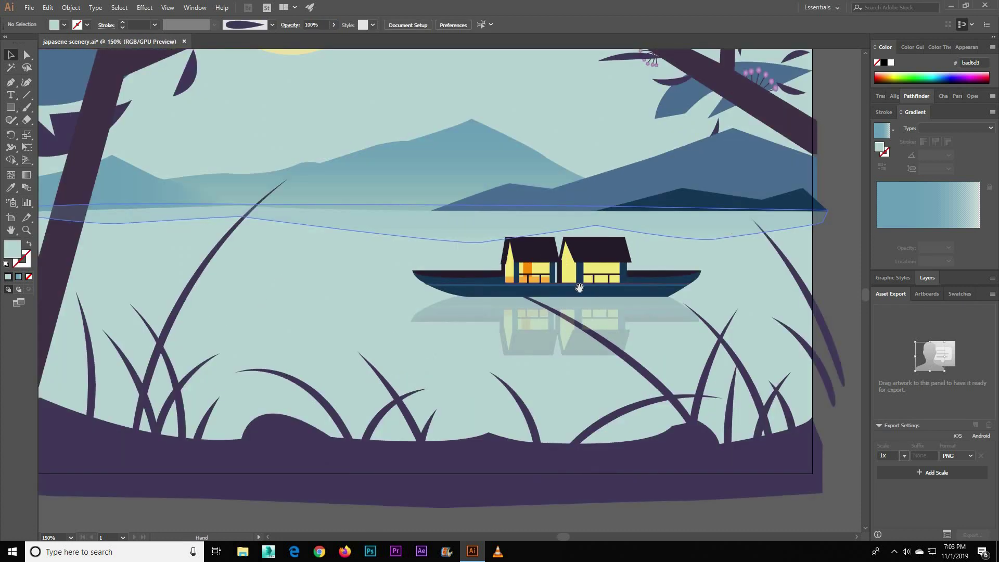
pyautogui.hscroll(3, 534, 312)
pyautogui.hotkey('ctrl', '+')
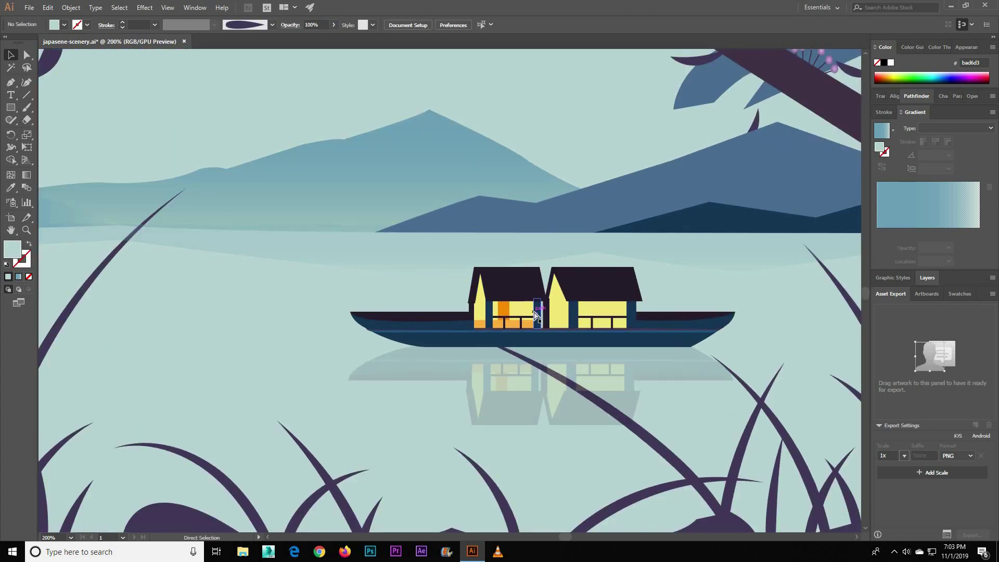
pyautogui.hotkey('ctrl', '+')
pyautogui.hotkey('ctrl', '+')
pyautogui.hscroll(5, 677, 329)
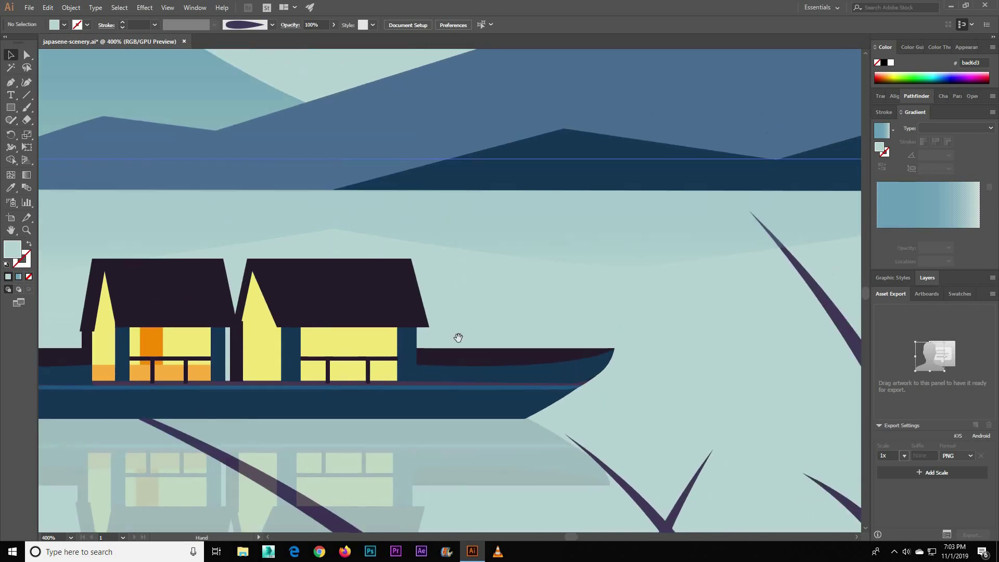
pyautogui.hotkey('ctrl', '+')
pyautogui.press('p')
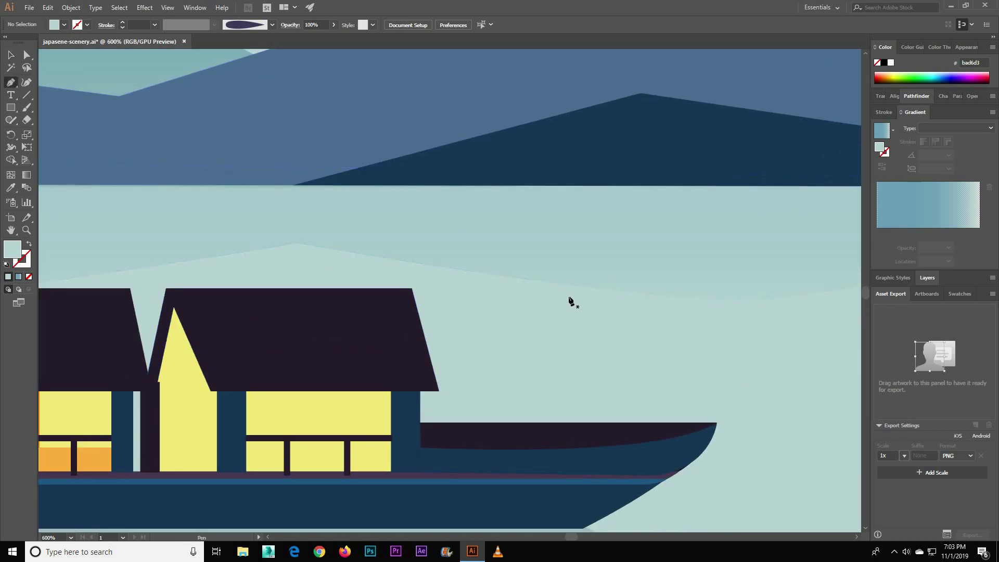
pyautogui.click(536, 373)
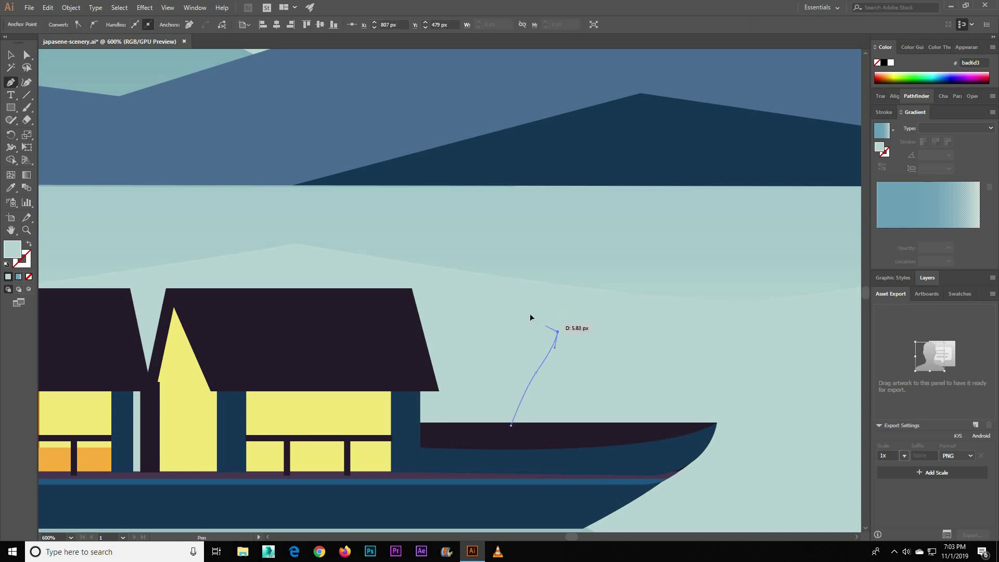
pyautogui.moveTo(554, 296); pyautogui.dragTo(528, 314)
pyautogui.click(557, 289)
pyautogui.moveTo(614, 291); pyautogui.dragTo(623, 284)
pyautogui.click(651, 424)
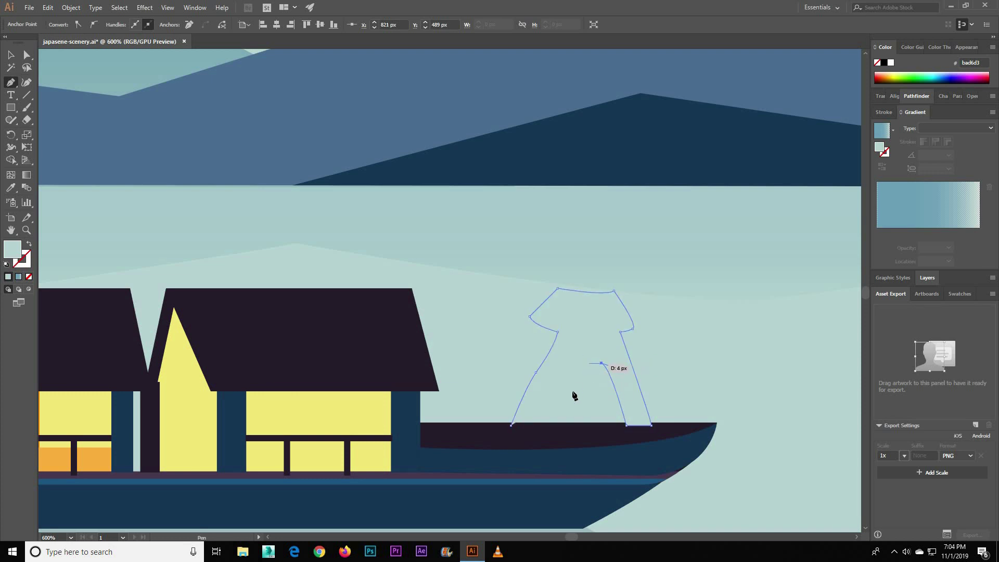
pyautogui.moveTo(566, 397); pyautogui.dragTo(542, 430)
pyautogui.click(11, 55)
# Fill the figure with dark #211626 sampled with the Eyedropper.
pyautogui.click(10, 187)
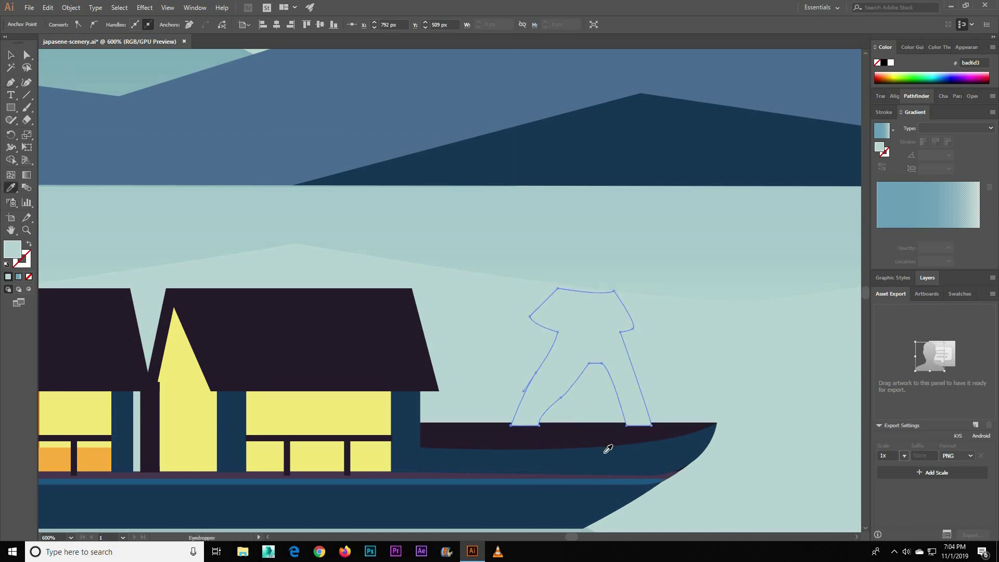
pyautogui.click(605, 446)
pyautogui.click(10, 55)
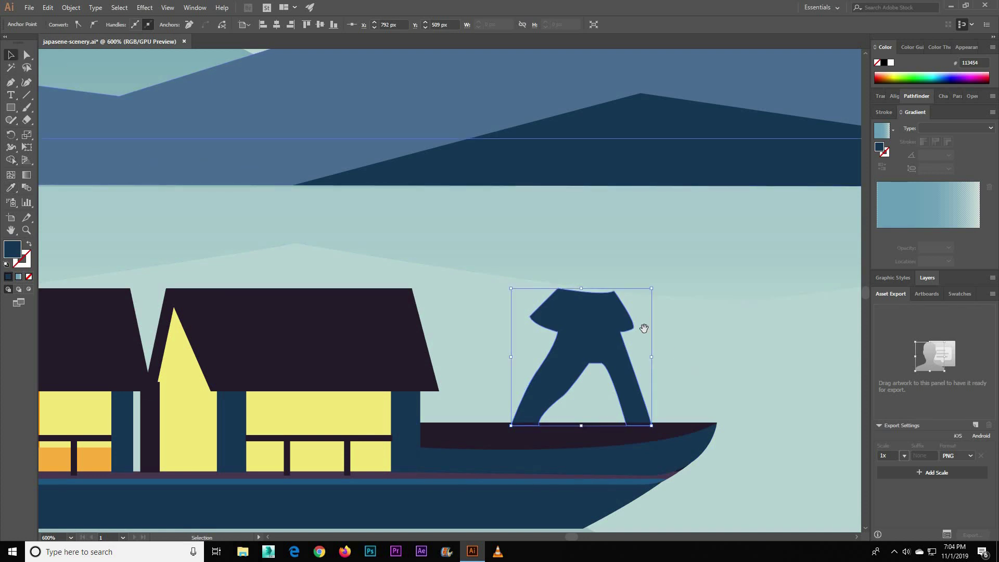
pyautogui.scroll(1, 644, 328)
pyautogui.press('i')
pyautogui.click(411, 364)
# Pen-draw a cone-shaped upper body with its apex above the figure's shoulders.
pyautogui.press('v')
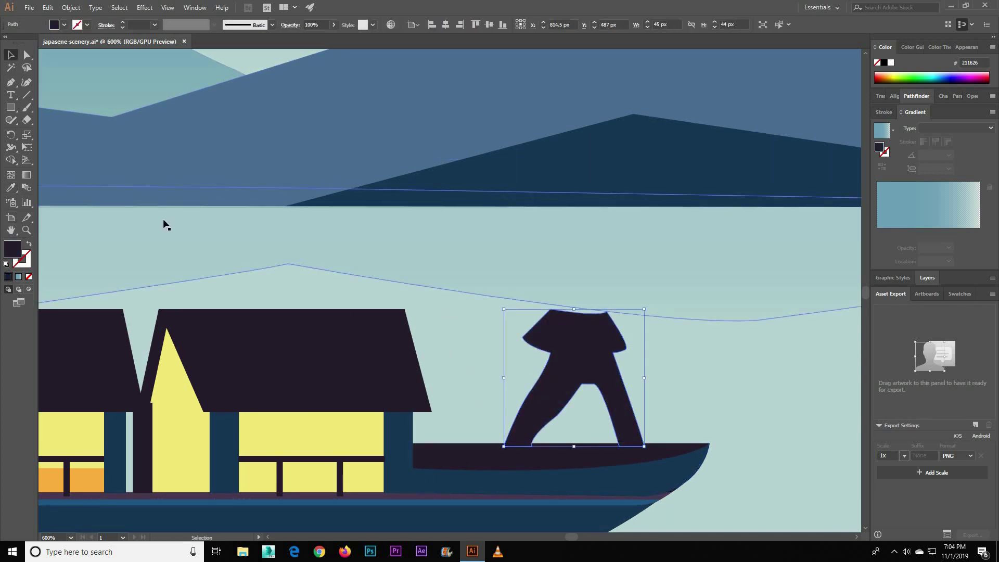
pyautogui.press('p')
pyautogui.click(11, 82)
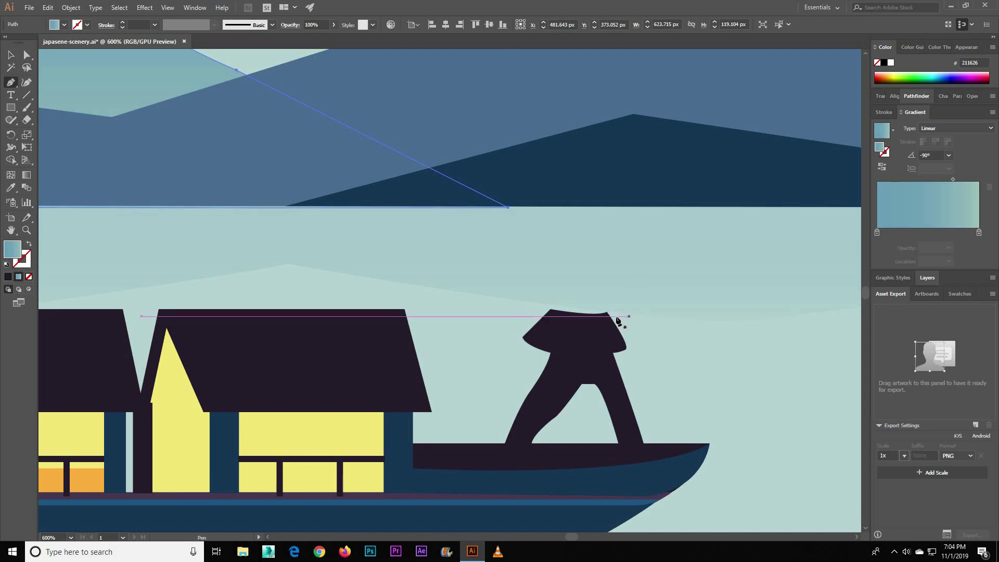
pyautogui.click(606, 312)
pyautogui.moveTo(551, 310)
pyautogui.mouseDown()
pyautogui.moveTo(516, 285)
pyautogui.moveTo(530, 307)
pyautogui.mouseUp()
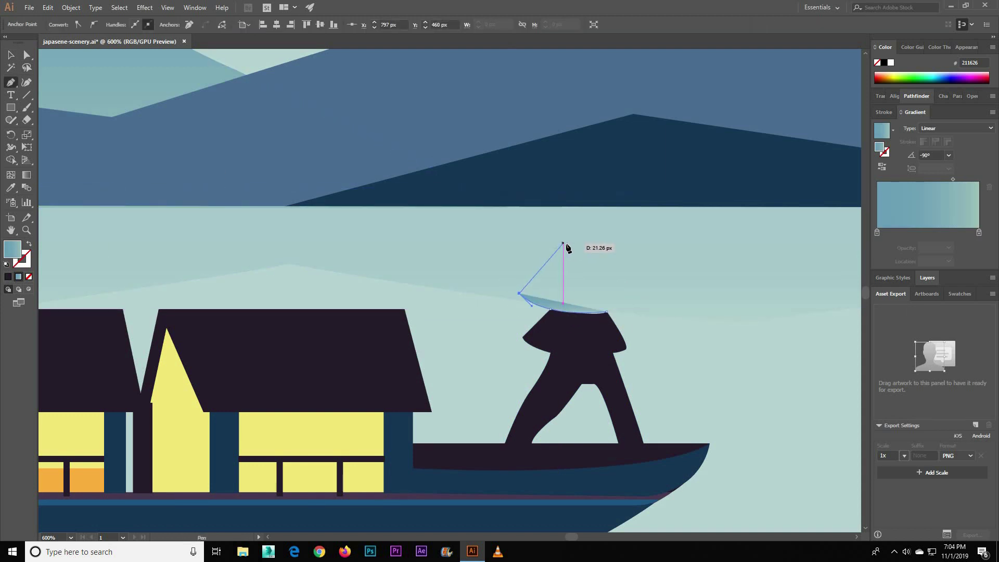
pyautogui.moveTo(565, 244); pyautogui.dragTo(632, 316)
pyautogui.click(607, 314)
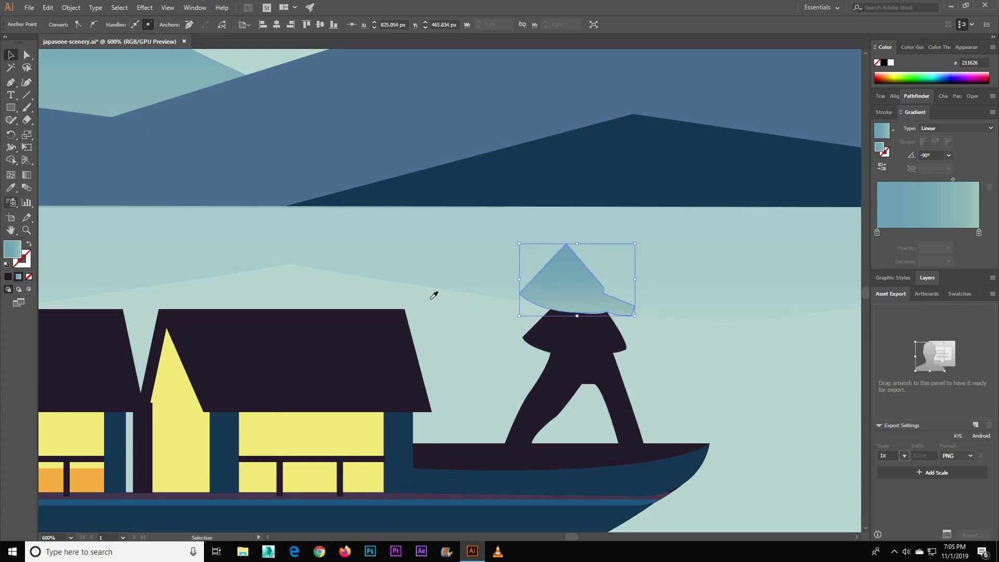
# Sample the dark fill for the cone and darken it in the Color Picker.
pyautogui.press('i')
pyautogui.doubleClick(12, 248)
pyautogui.click(719, 347)
pyautogui.press('Return')
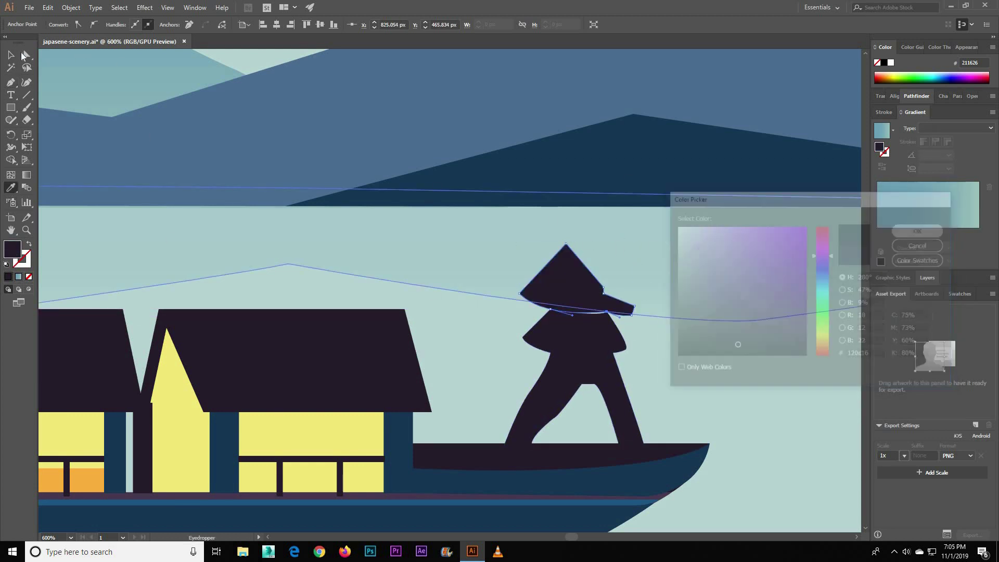
pyautogui.press('a')
pyautogui.click(719, 347)
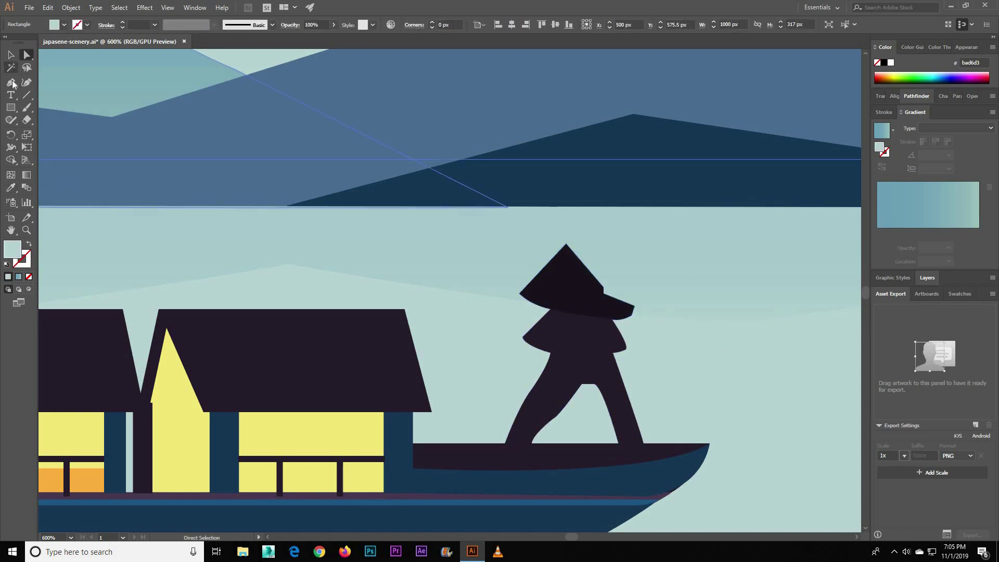
# Begin pen-drawing the boatman's arm shape beside the body.
pyautogui.press('p')
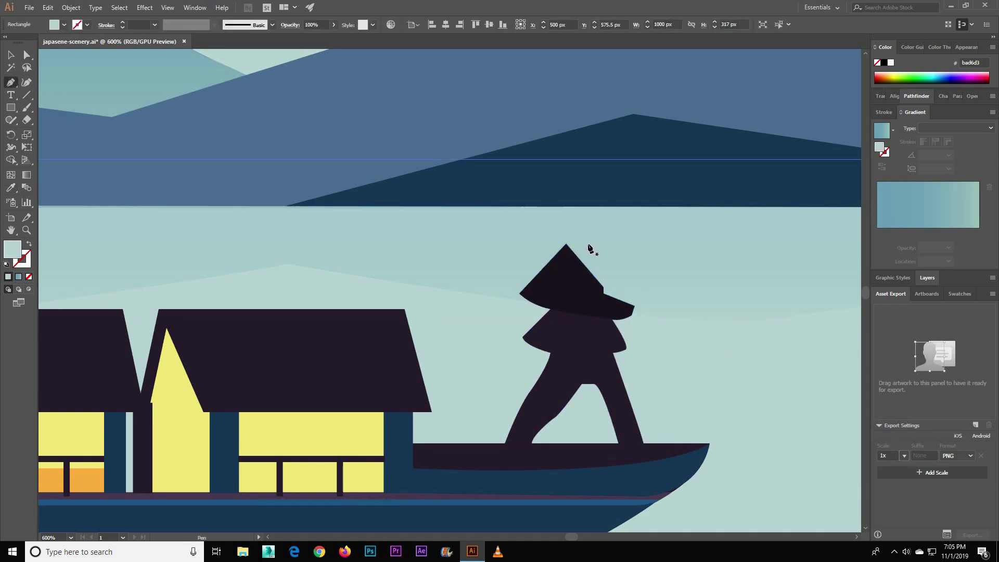
pyautogui.click(588, 243)
pyautogui.moveTo(644, 259); pyautogui.dragTo(634, 270)
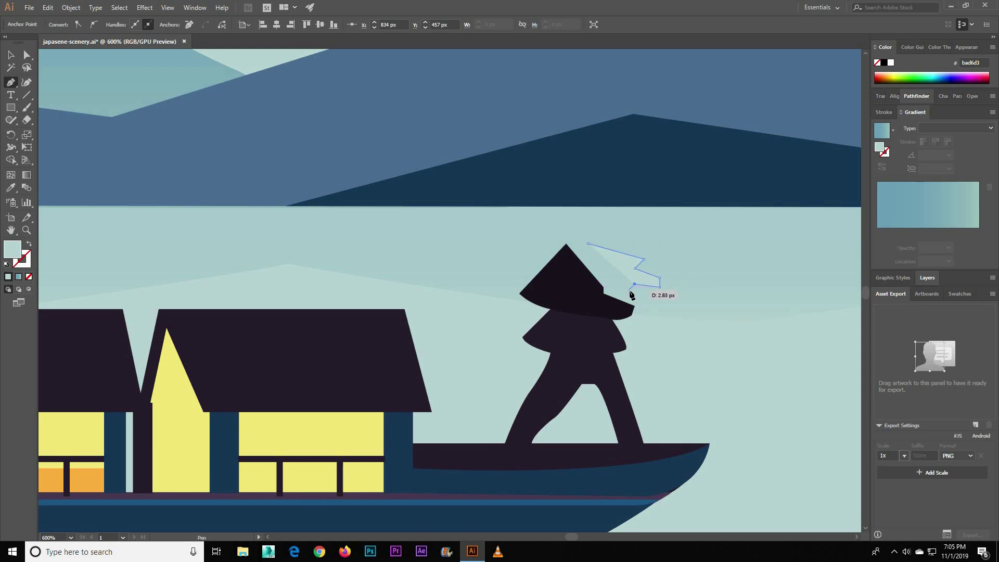
# Close the outstretched arm and give it the figure's dark fill.
pyautogui.click(588, 243)
pyautogui.press('v')
pyautogui.press('Return')
pyautogui.press('Return')
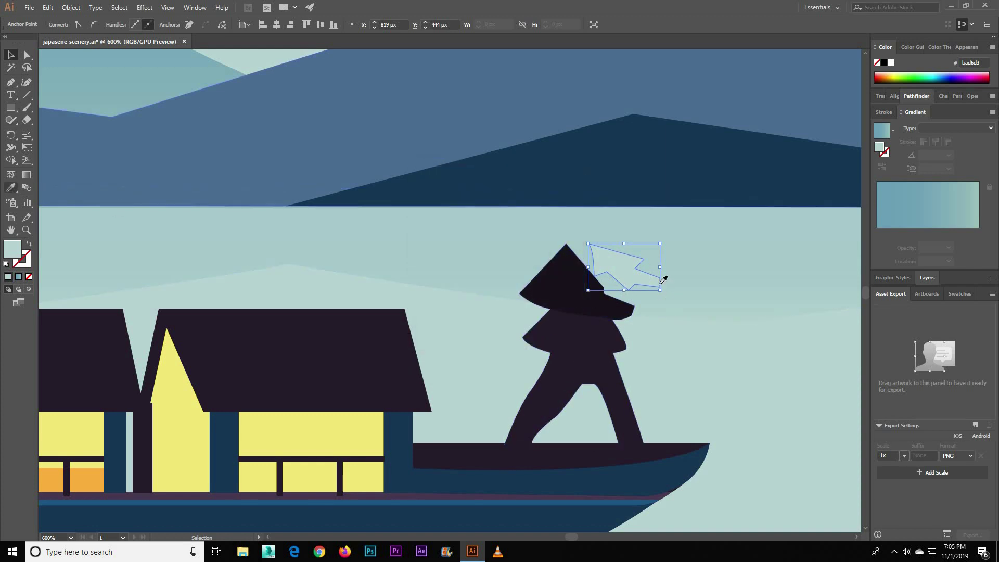
pyautogui.press('i')
pyautogui.click(602, 308)
pyautogui.press('v')
pyautogui.click(370, 252)
# Draw a small dark conical hat above the head and pull its right brim outward.
pyautogui.press('p')
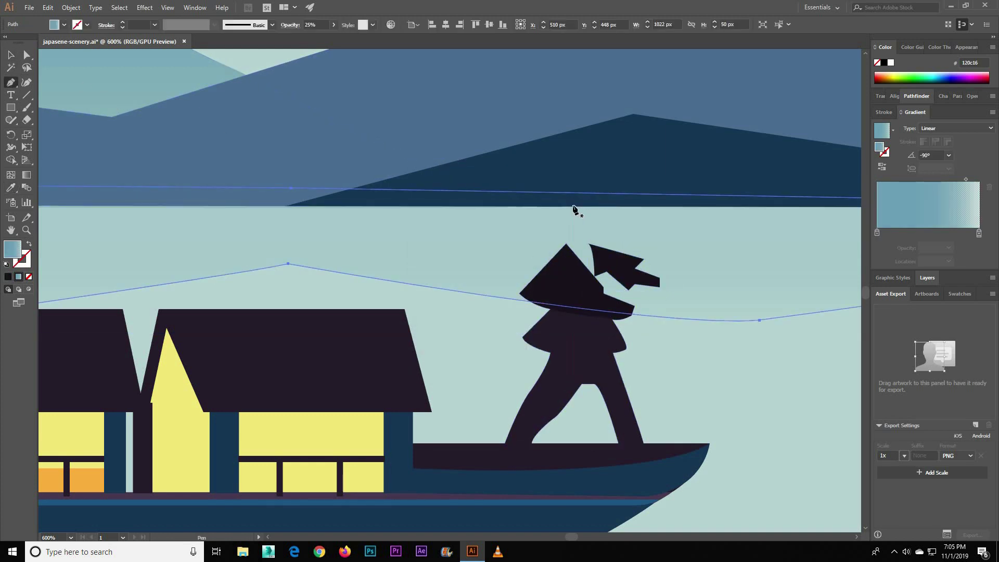
pyautogui.click(575, 203)
pyautogui.click(544, 230)
pyautogui.click(603, 231)
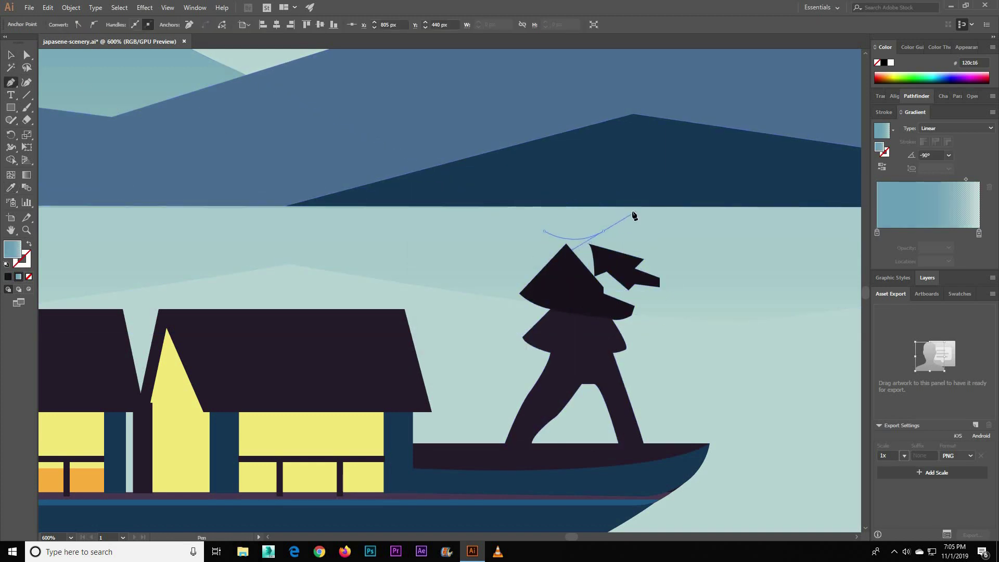
pyautogui.click(577, 205)
pyautogui.click(18, 191)
pyautogui.click(567, 292)
pyautogui.press('a')
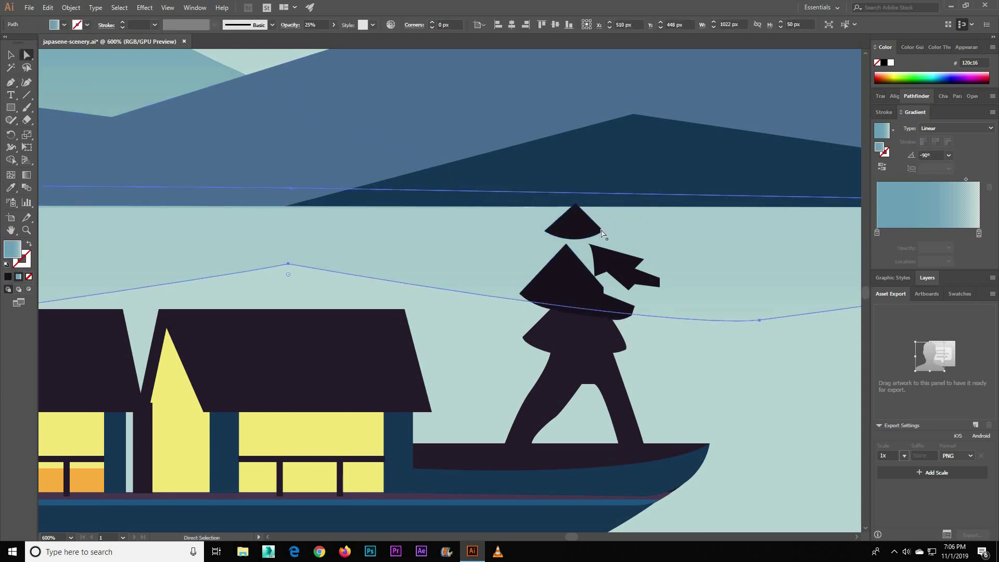
pyautogui.moveTo(603, 231); pyautogui.dragTo(616, 225)
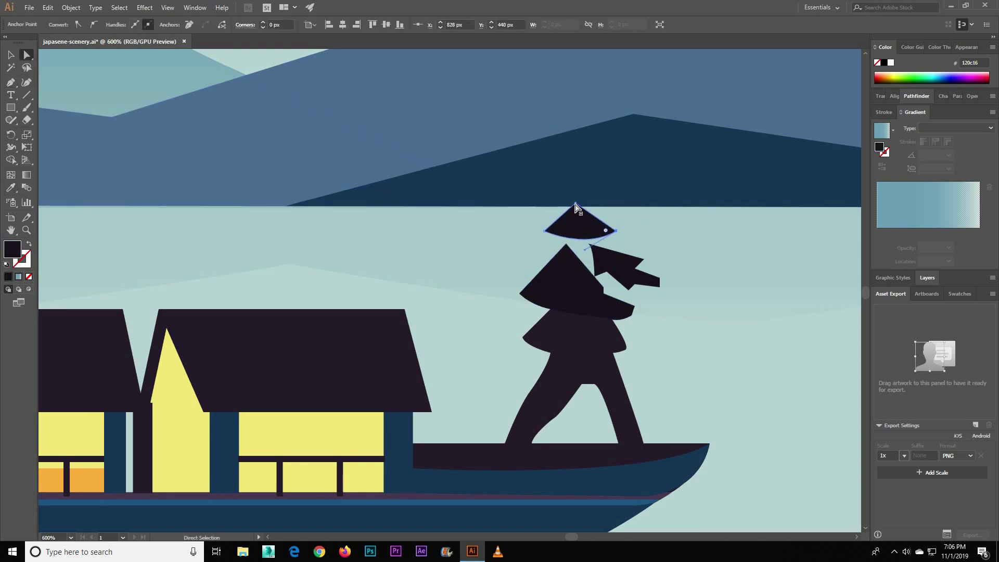
pyautogui.click(663, 382)
# Draw a long pole from high above the arm down to the boat's deck.
pyautogui.press('p')
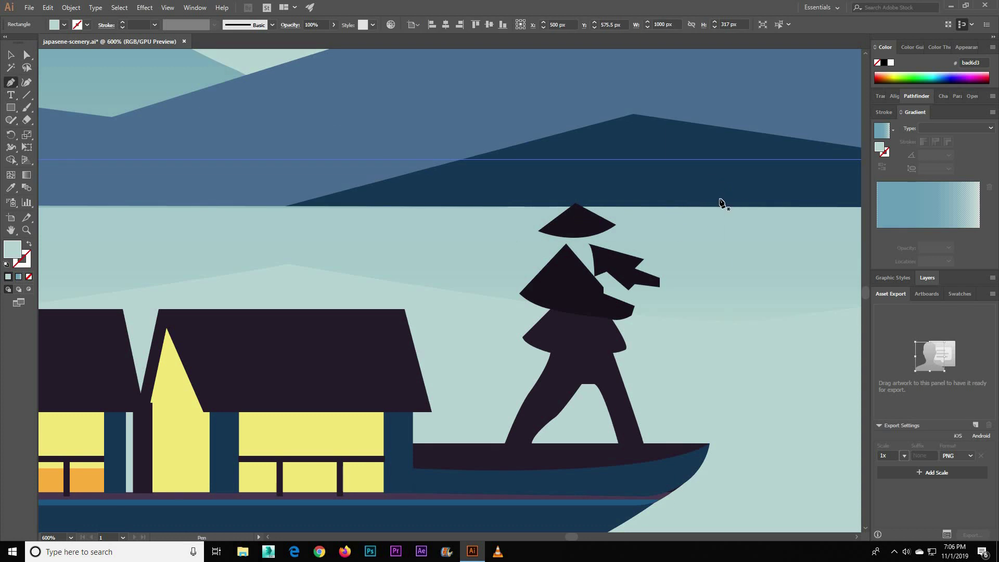
pyautogui.click(717, 195)
pyautogui.click(589, 443)
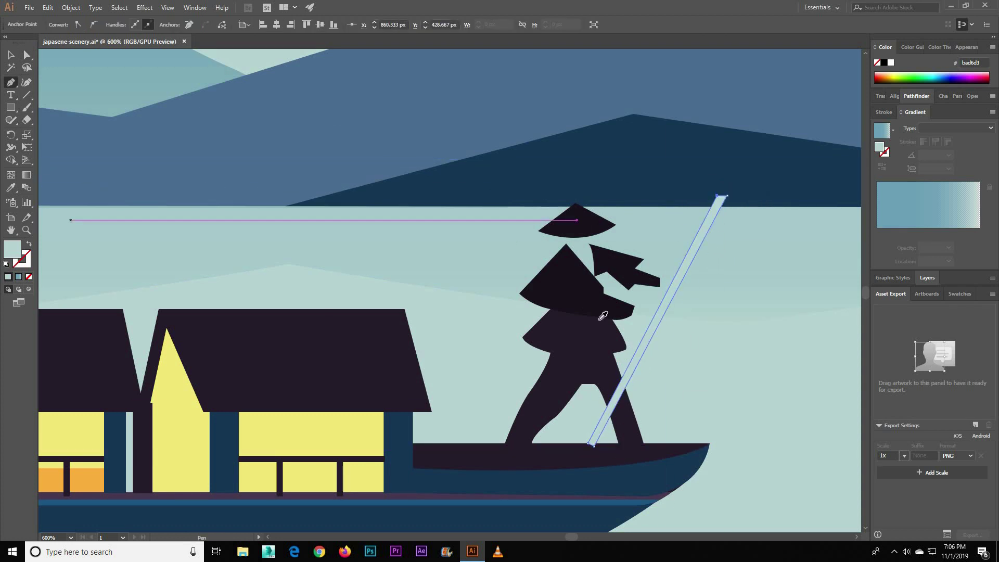
pyautogui.press('a')
pyautogui.click(740, 373)
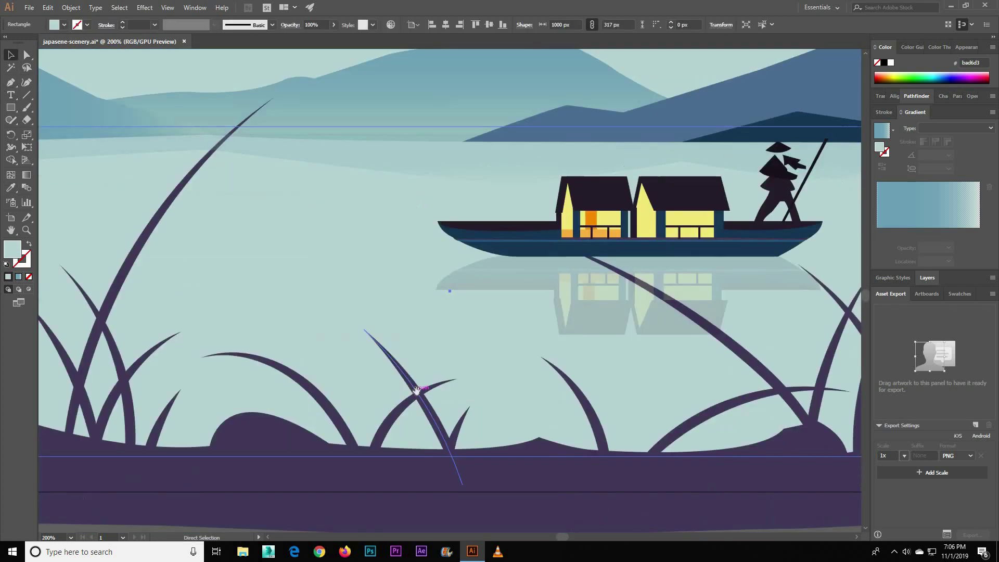
# Zoom to 1600% on the head and pen-draw a face under the hat, filled yellow from the spectrum.
pyautogui.hotkey('ctrl', 'shift', 'a')
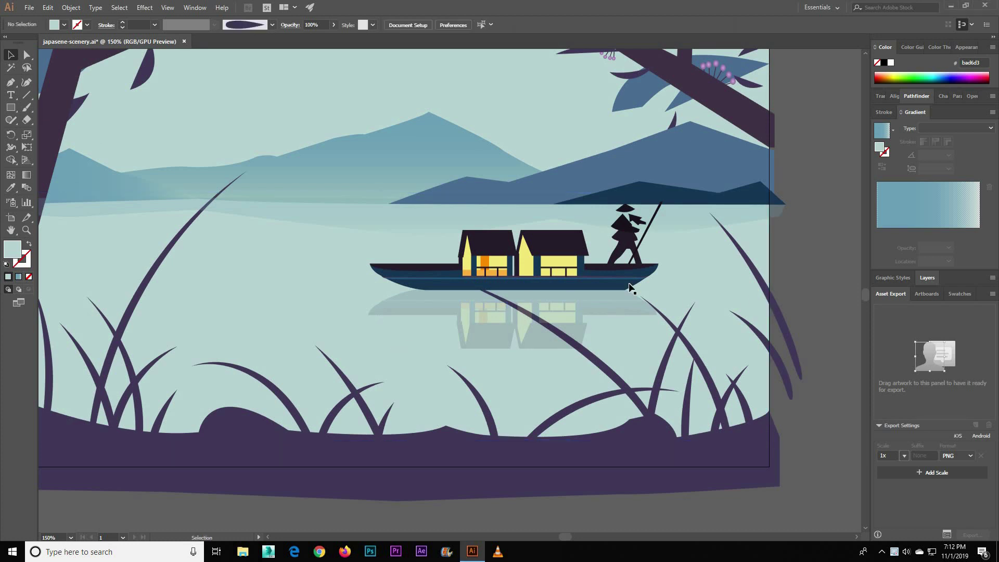
pyautogui.scroll(5, 631, 286)
pyautogui.scroll(3, 522, 335)
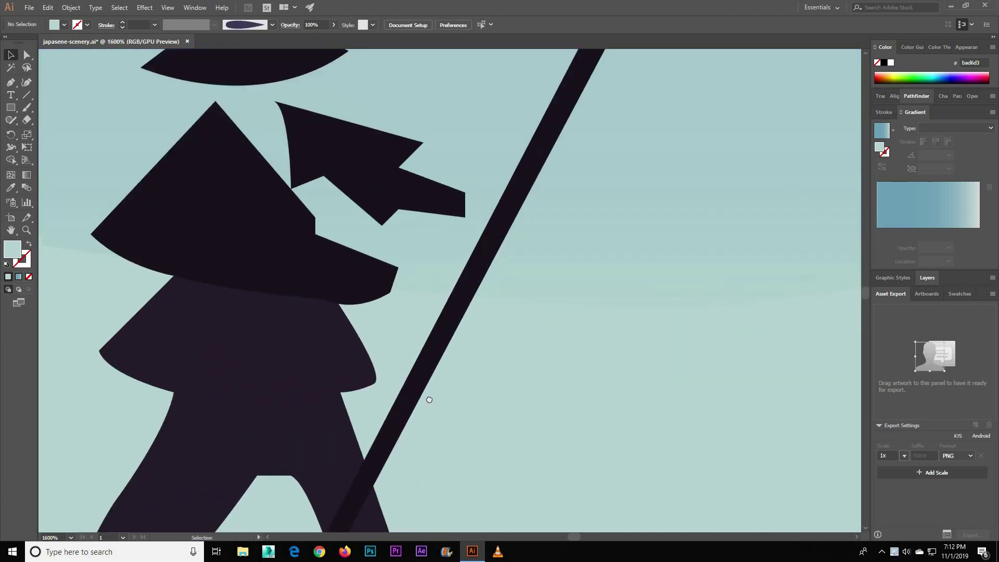
pyautogui.press('p')
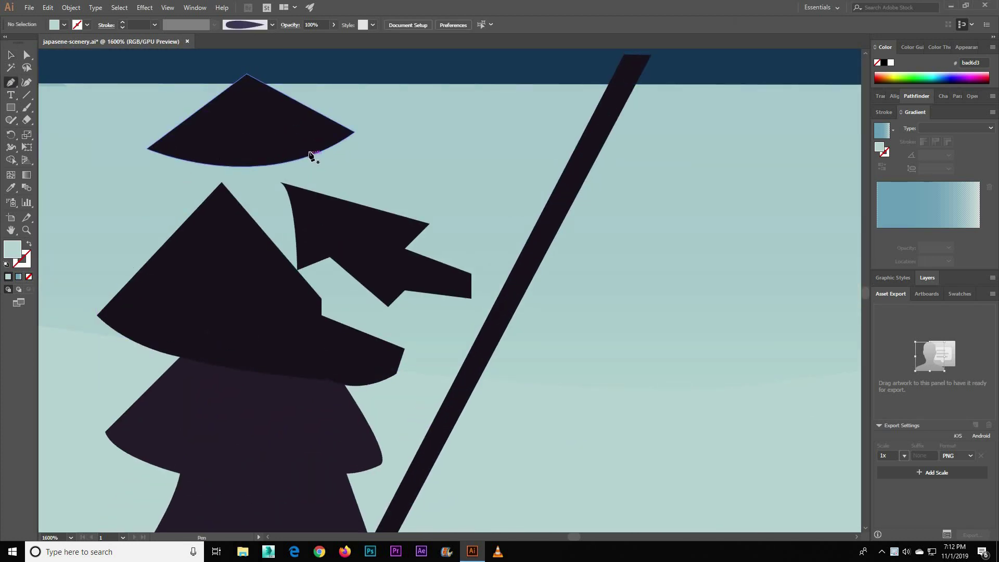
pyautogui.click(307, 156)
pyautogui.moveTo(286, 189)
pyautogui.mouseDown()
pyautogui.moveTo(271, 202)
pyautogui.moveTo(229, 174)
pyautogui.mouseUp()
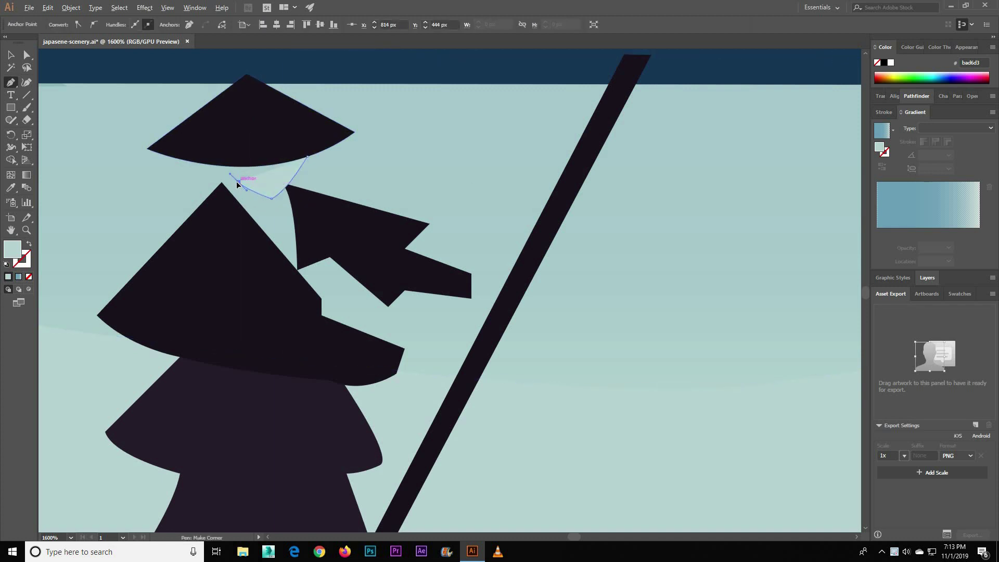
pyautogui.click(307, 154)
pyautogui.press('v')
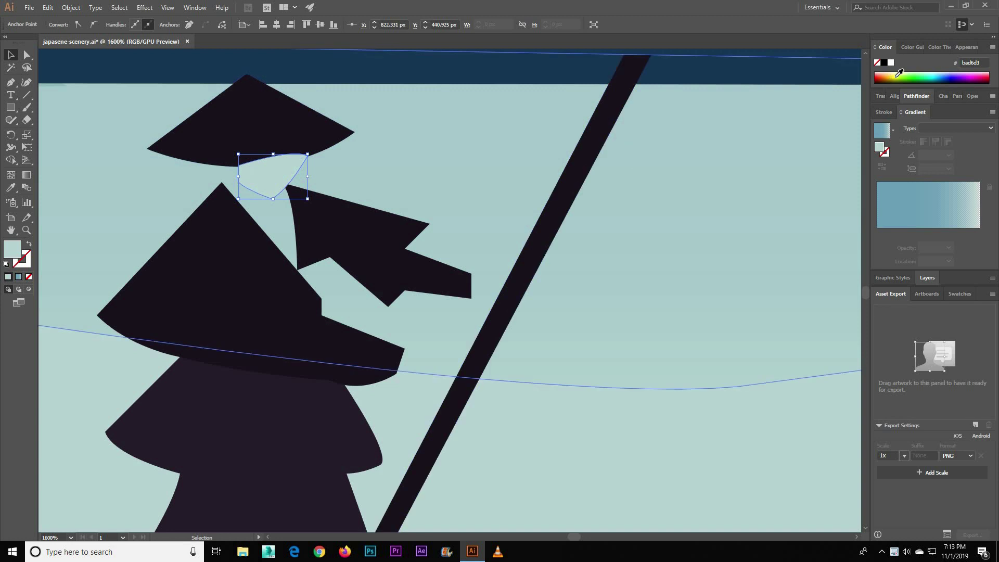
pyautogui.click(900, 72)
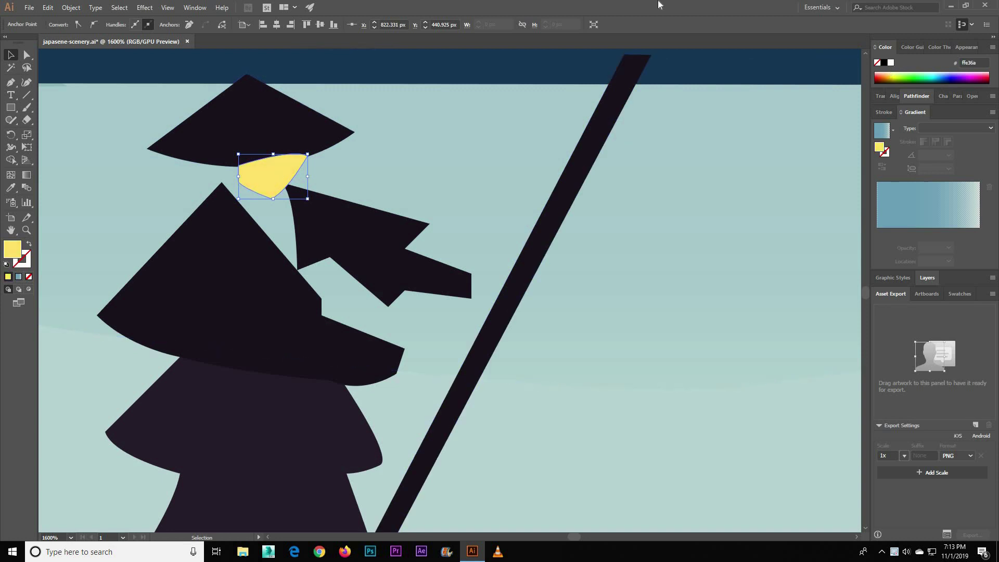
pyautogui.click(336, 219)
# Draw a small shape beside the face under the hat and fill it dark purple #30243a.
pyautogui.press('a')
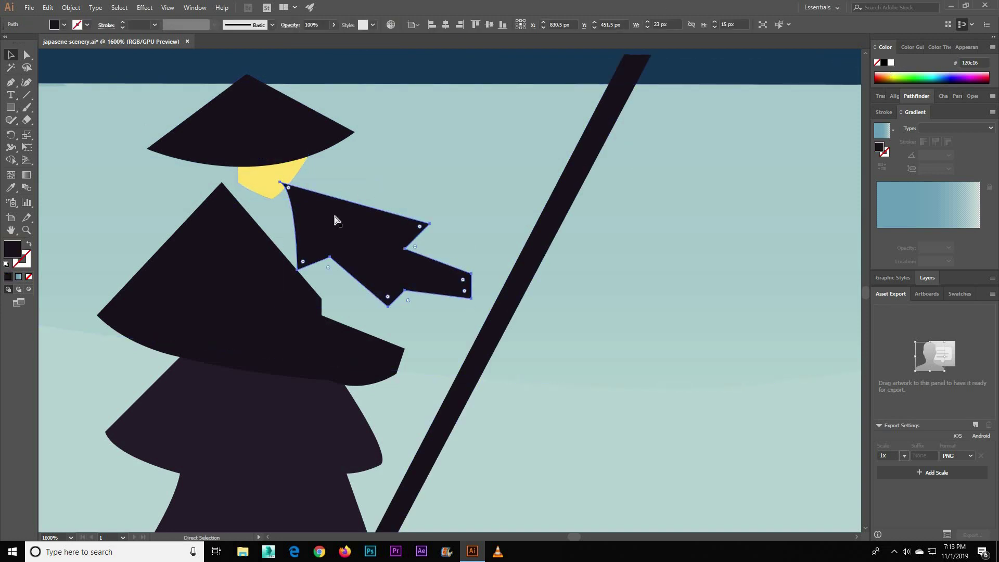
pyautogui.press('v')
pyautogui.click(253, 383)
pyautogui.press('p')
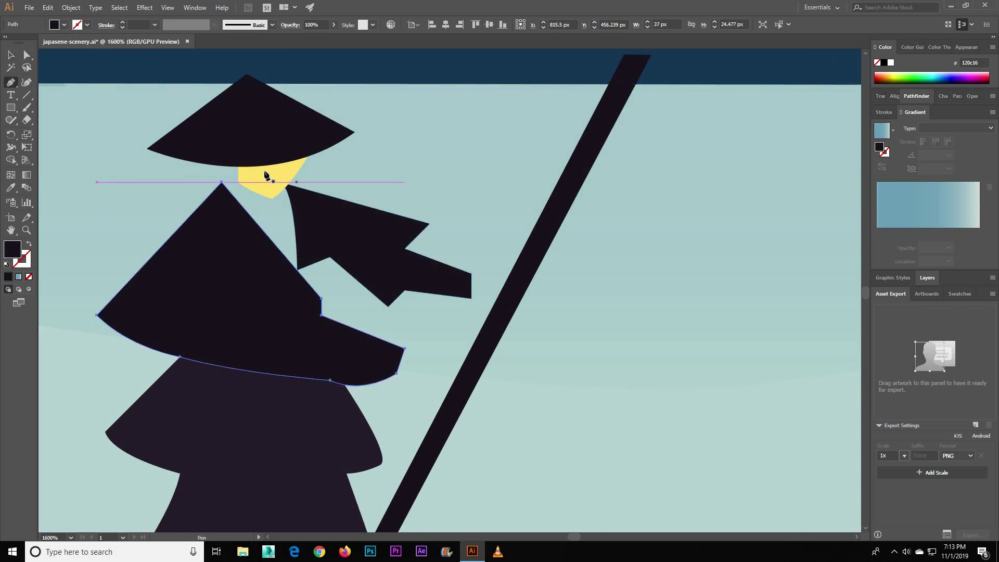
pyautogui.click(238, 180)
pyautogui.press('v')
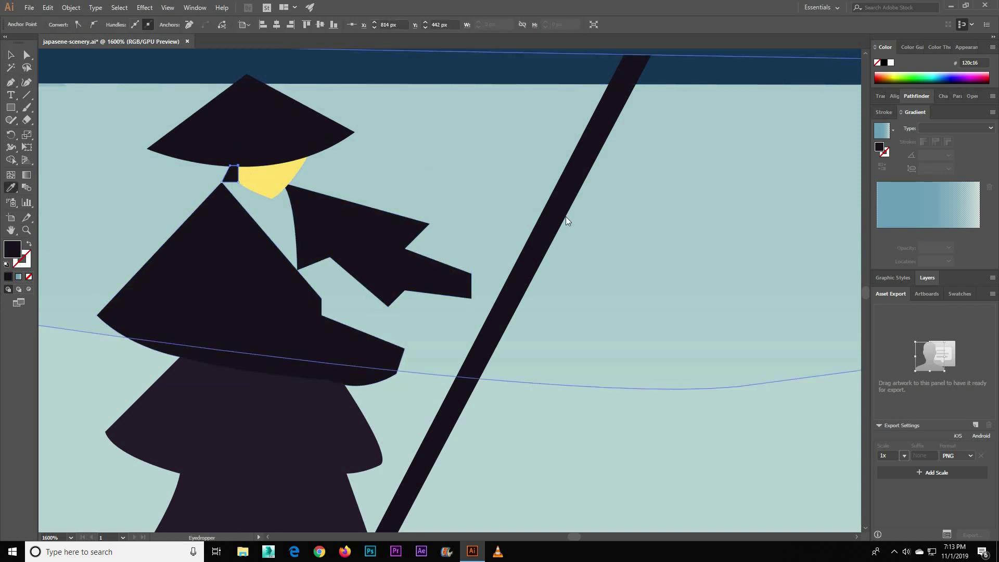
pyautogui.doubleClick(12, 248)
pyautogui.click(920, 230)
pyautogui.press('a')
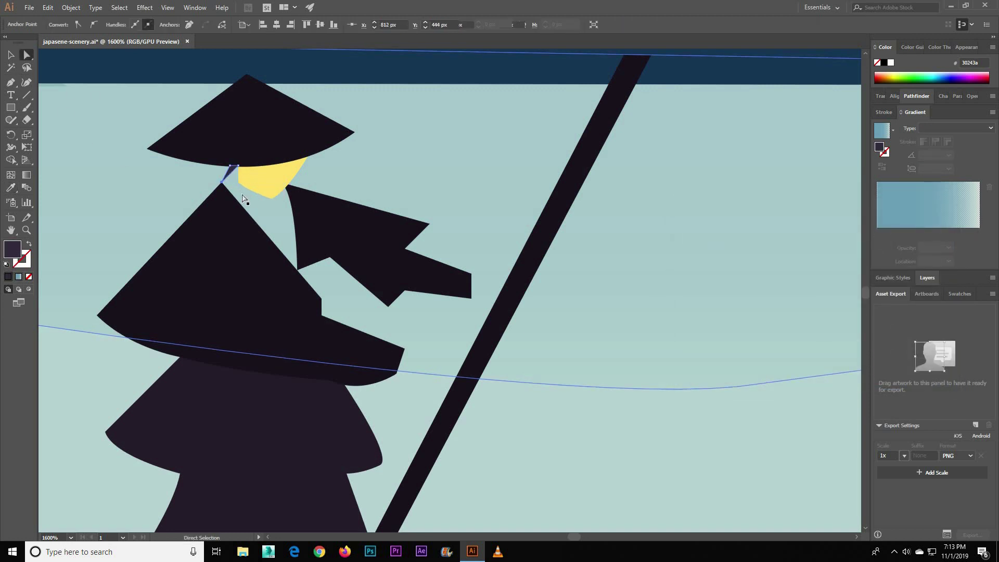
pyautogui.click(243, 198)
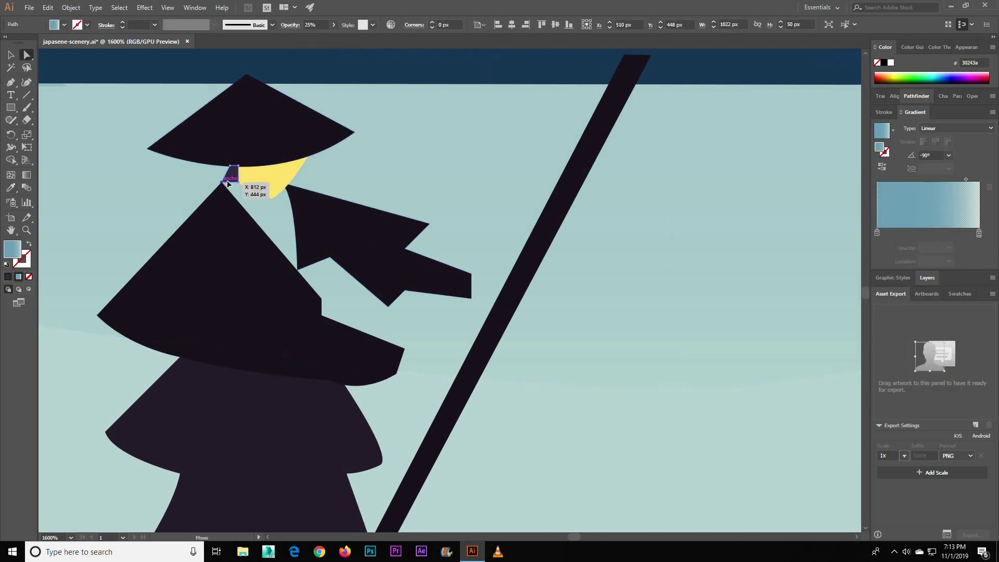
pyautogui.click(233, 166)
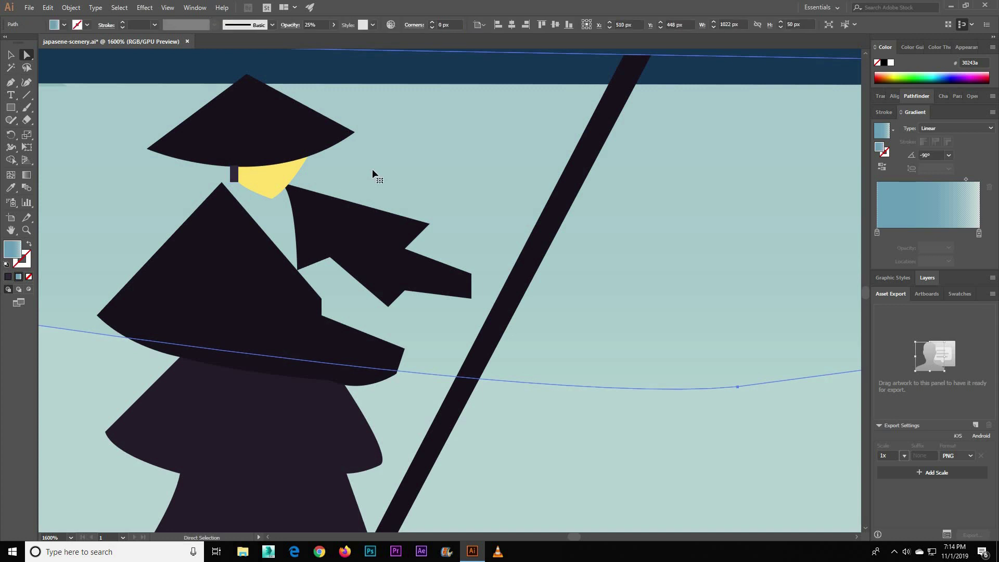
# Round the small shape's left edge and bottom-left corner with Direct Selection.
pyautogui.hotkey('ctrl', '-')
pyautogui.hotkey('ctrl', '-')
pyautogui.moveTo(461, 307); pyautogui.dragTo(427, 323)
pyautogui.hscroll(5, 426, 323)
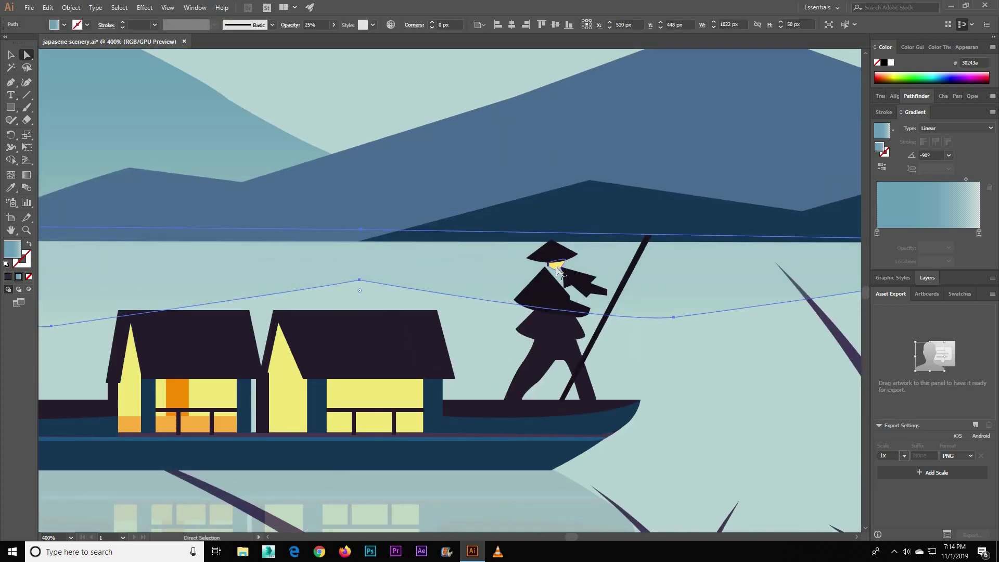
pyautogui.scroll(5, 557, 267)
pyautogui.scroll(5, 557, 266)
pyautogui.click(247, 157)
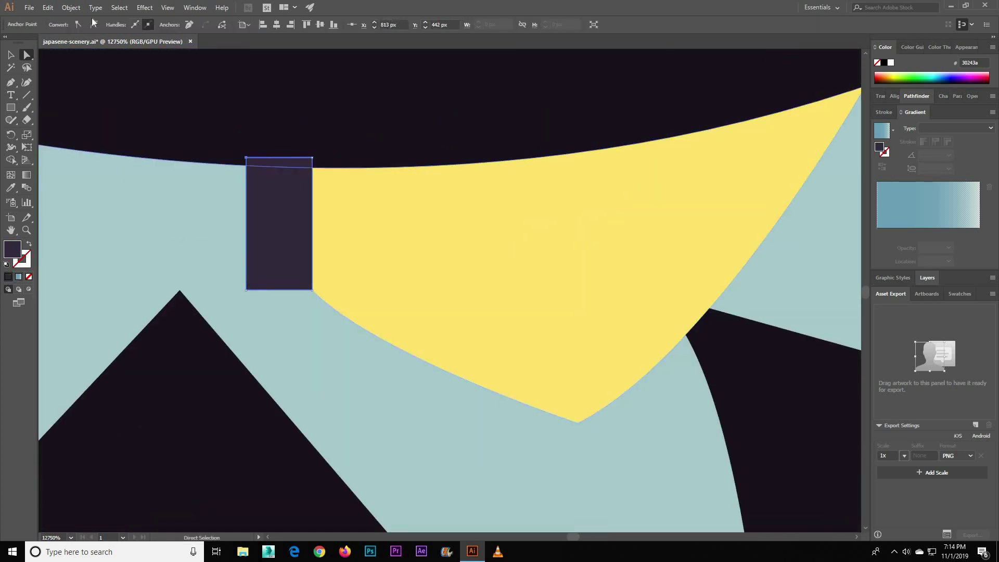
pyautogui.moveTo(246, 157); pyautogui.dragTo(213, 157)
pyautogui.moveTo(246, 290); pyautogui.dragTo(274, 285)
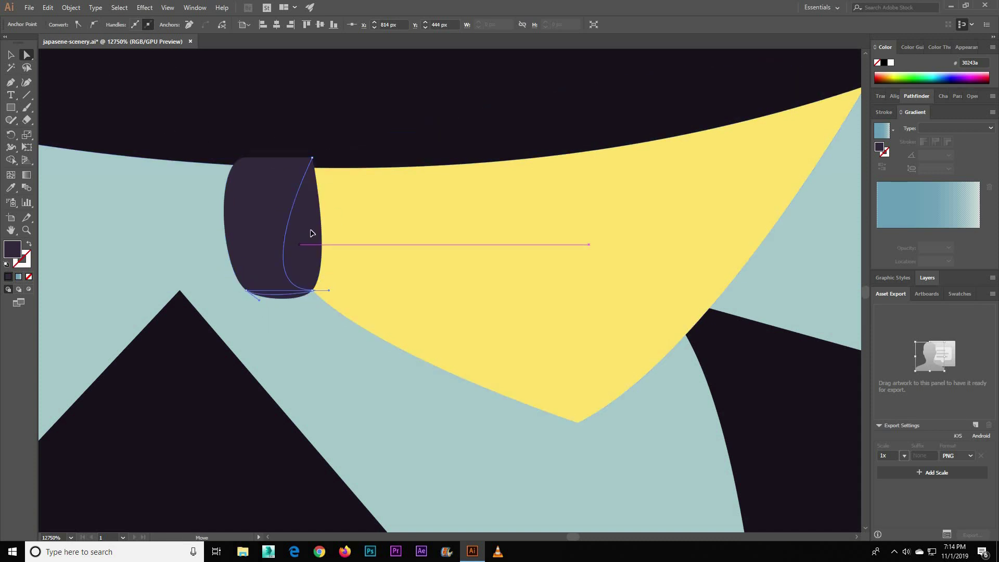
pyautogui.moveTo(313, 231); pyautogui.dragTo(321, 231)
pyautogui.hotkey('ctrl', 'z')
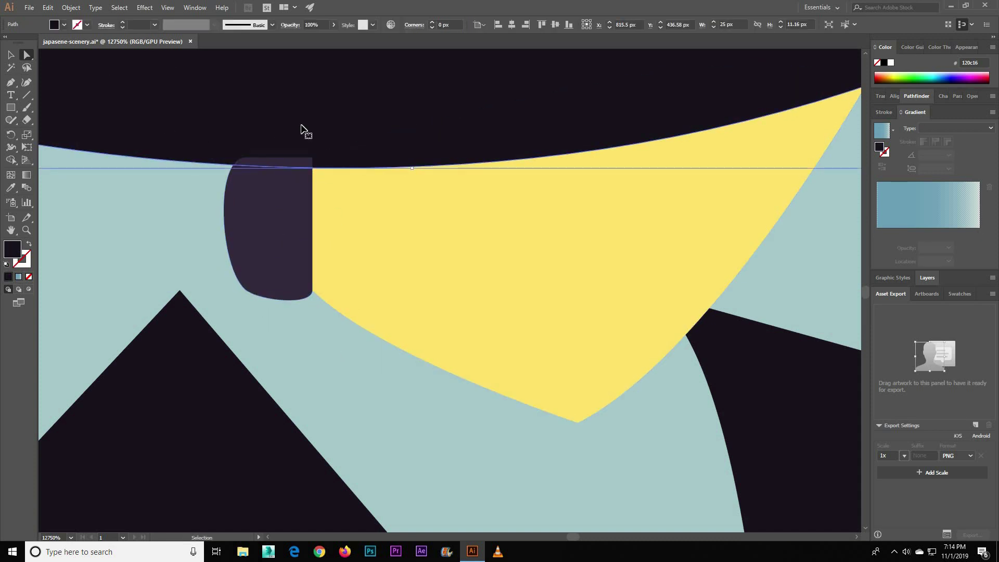
# Bring the hat to the front over the face and begin the neck outline.
pyautogui.hotkey('ctrl', 'z')
pyautogui.hotkey('ctrl', 'z')
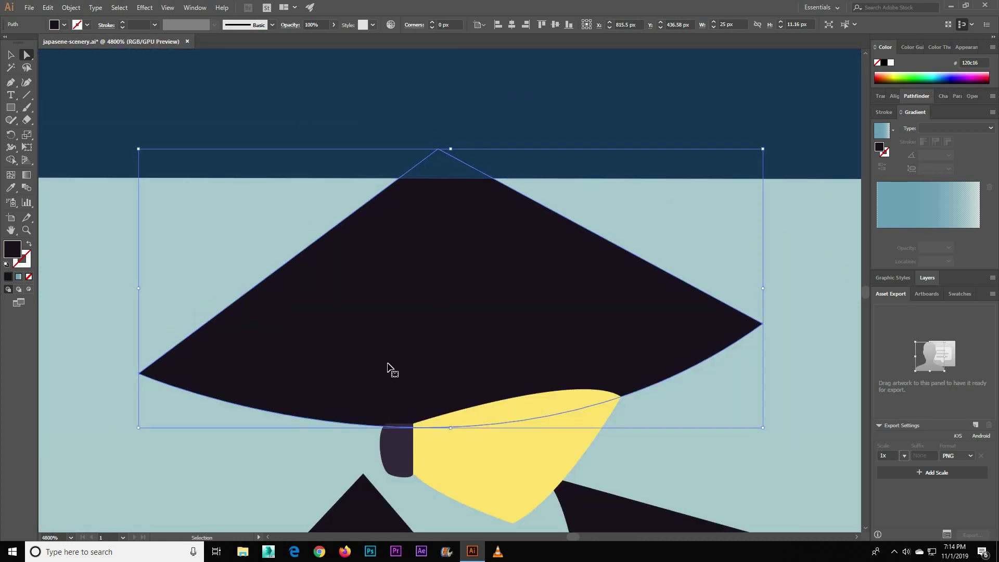
pyautogui.hotkey('ctrl', 'shift', ']')
pyautogui.click(401, 460)
pyautogui.moveTo(377, 436); pyautogui.dragTo(352, 419)
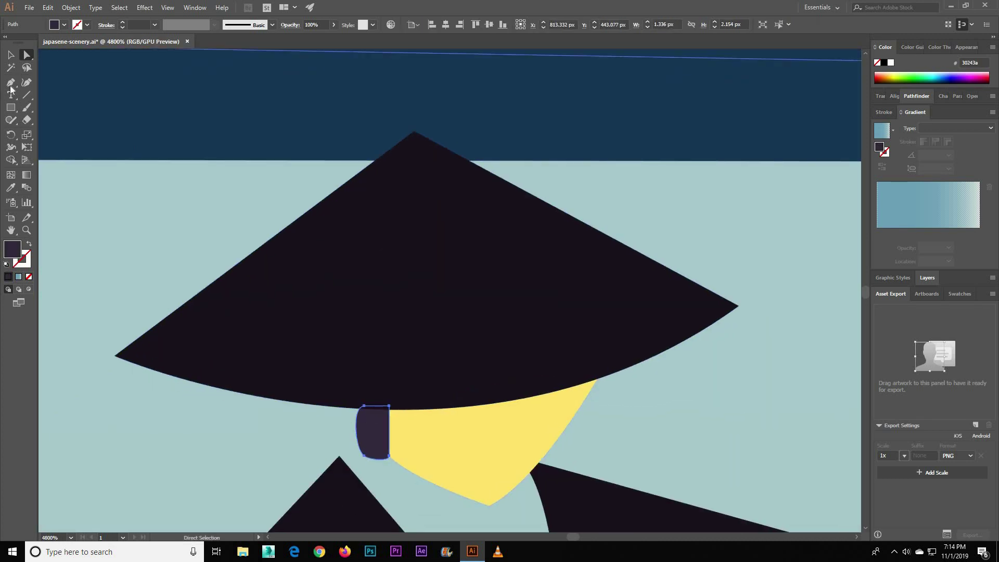
pyautogui.press('p')
pyautogui.click(390, 457)
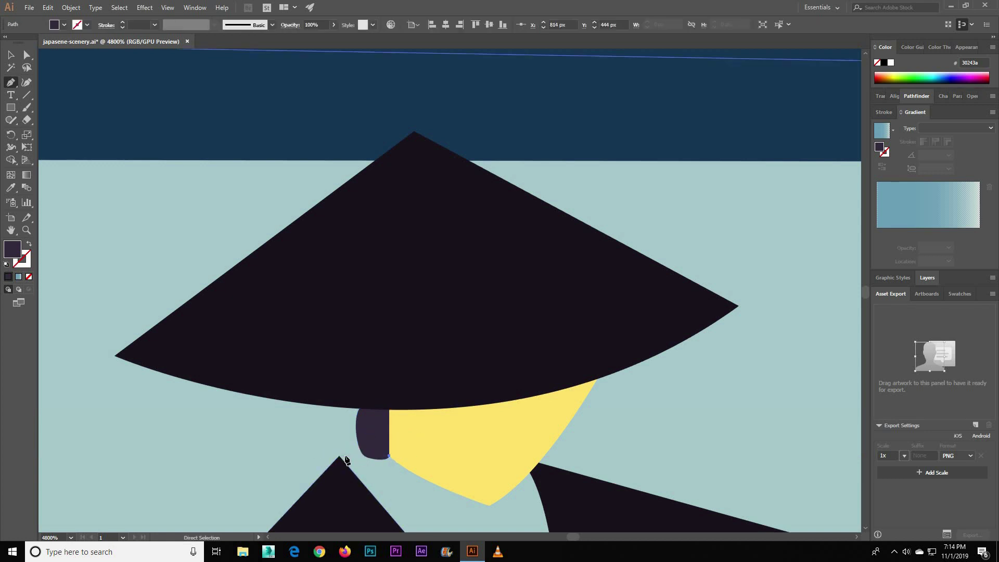
# Complete the neck below the face and fill it pale yellow #fcedb1.
pyautogui.scroll(-1, 324, 472)
pyautogui.click(400, 307)
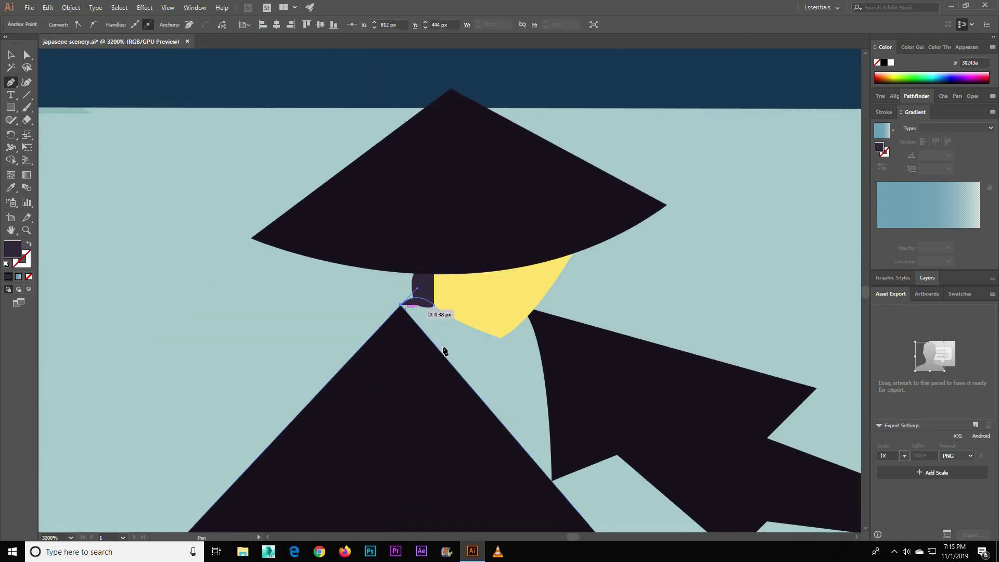
pyautogui.click(468, 371)
pyautogui.click(503, 339)
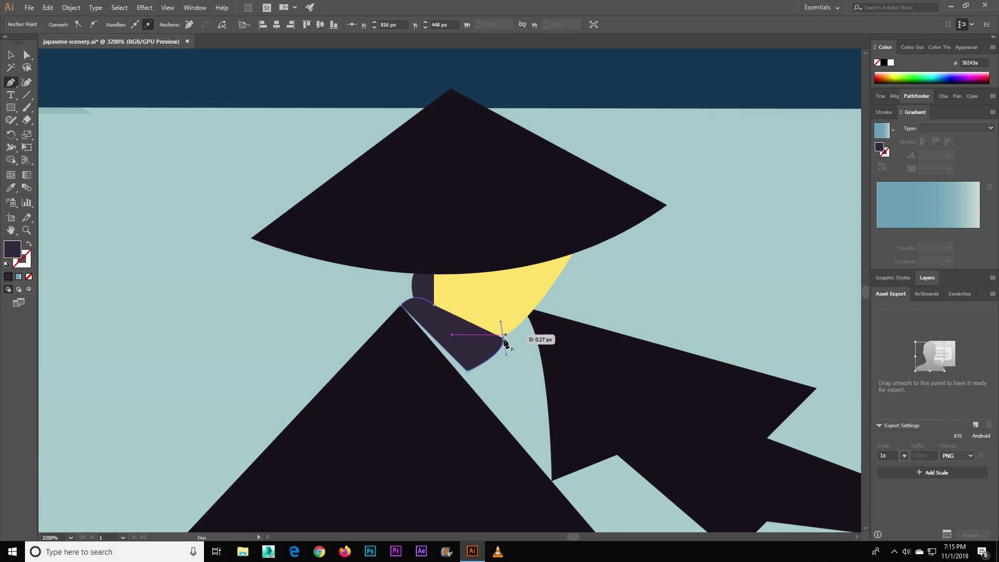
pyautogui.click(467, 305)
pyautogui.click(435, 306)
pyautogui.press('i')
pyautogui.click(500, 291)
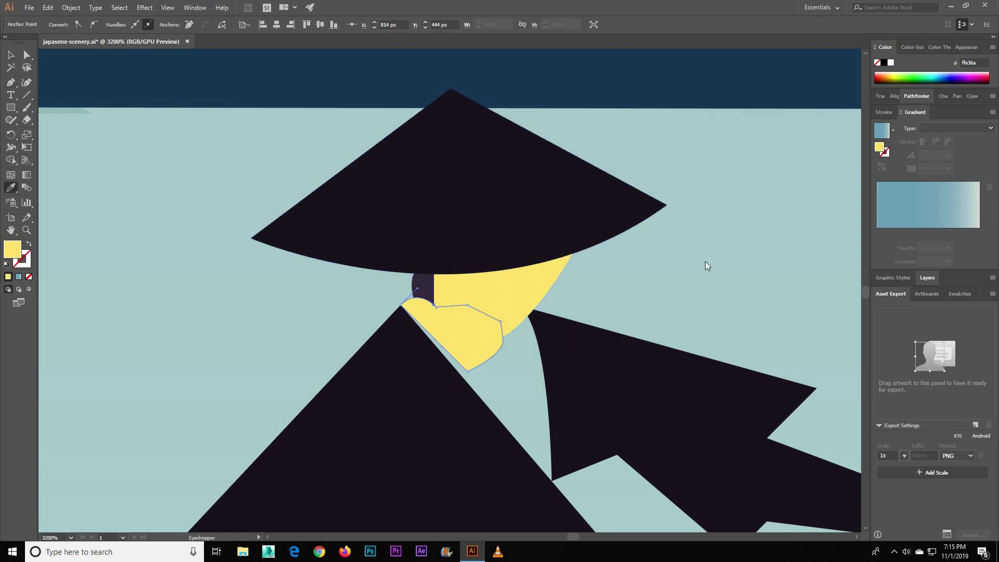
pyautogui.click(722, 237)
pyautogui.press('Return')
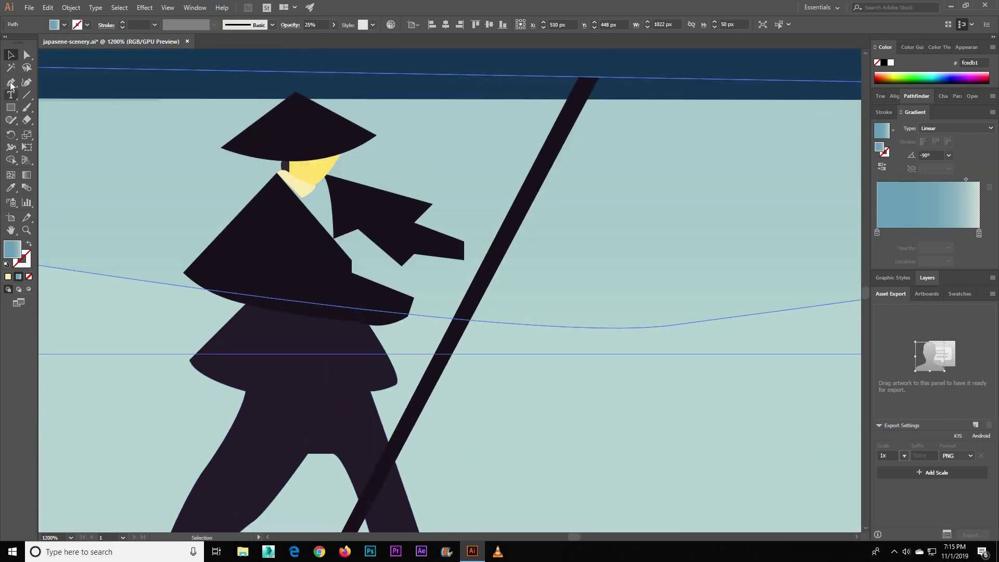
# Draw a dark blue collar triangle down the chest below the neck.
pyautogui.click(11, 82)
pyautogui.click(325, 177)
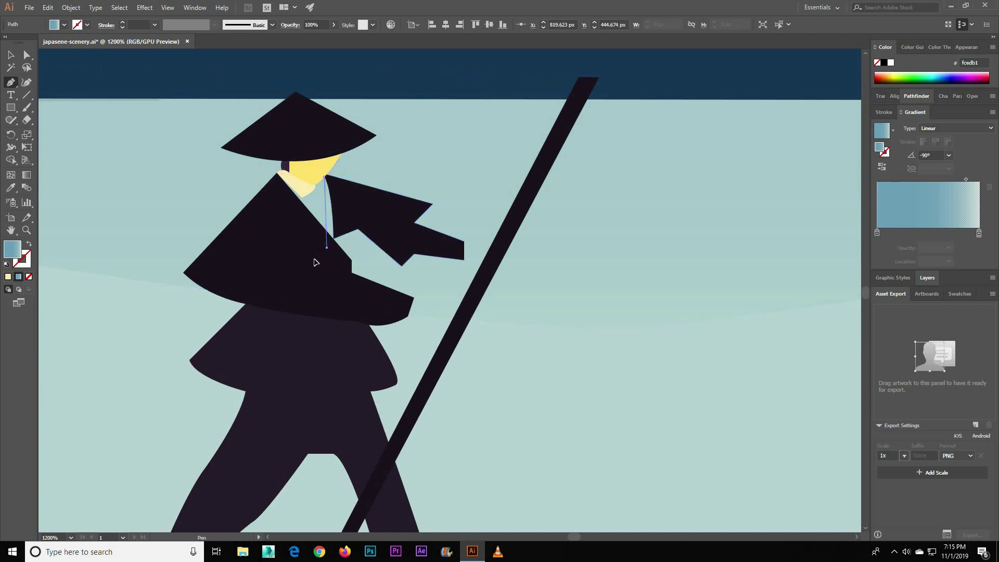
pyautogui.moveTo(326, 247); pyautogui.dragTo(345, 229)
pyautogui.click(280, 178)
pyautogui.click(301, 191)
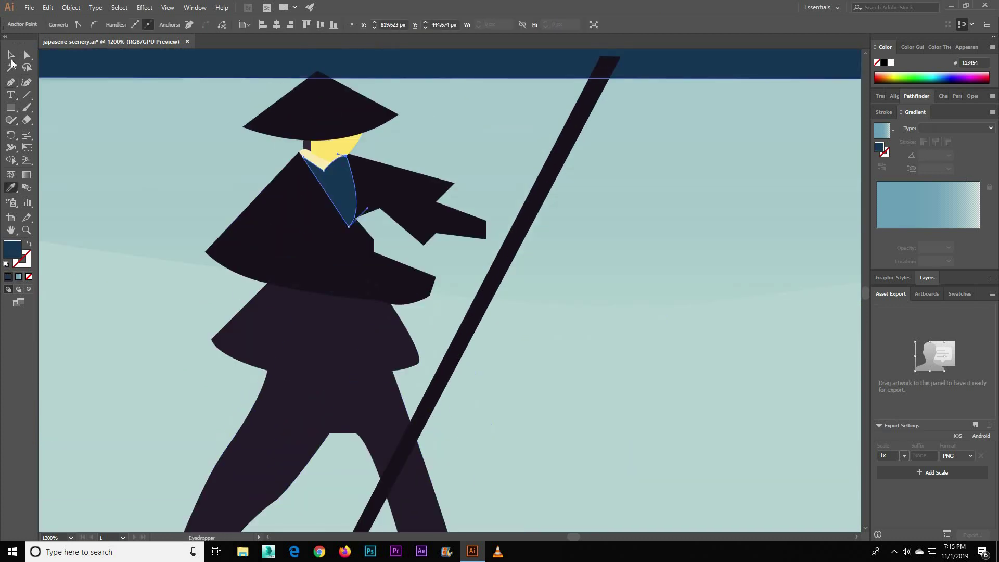
pyautogui.click(10, 55)
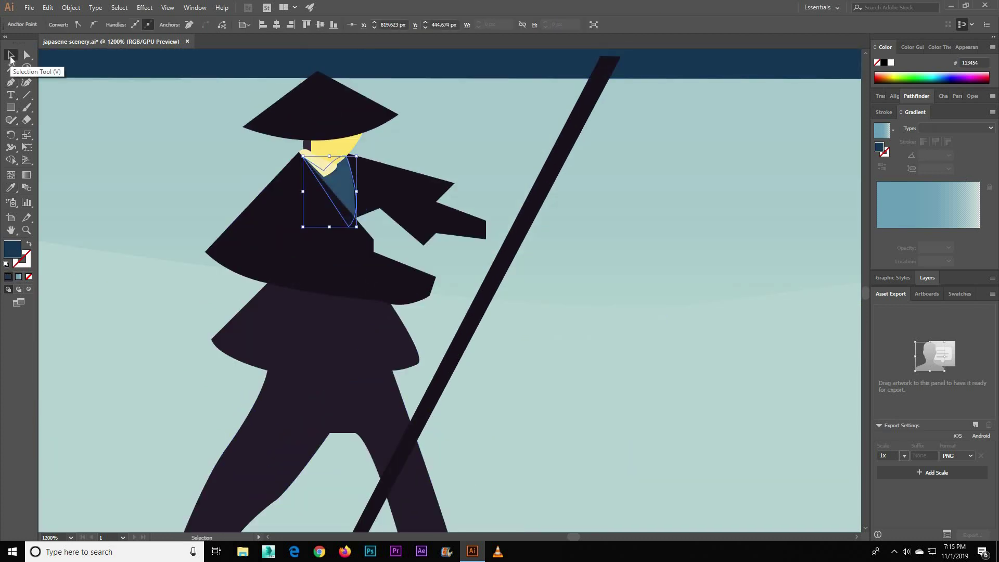
pyautogui.click(494, 316)
# Outline the upper hand on the pole and fill it with the face's yellow.
pyautogui.press('p')
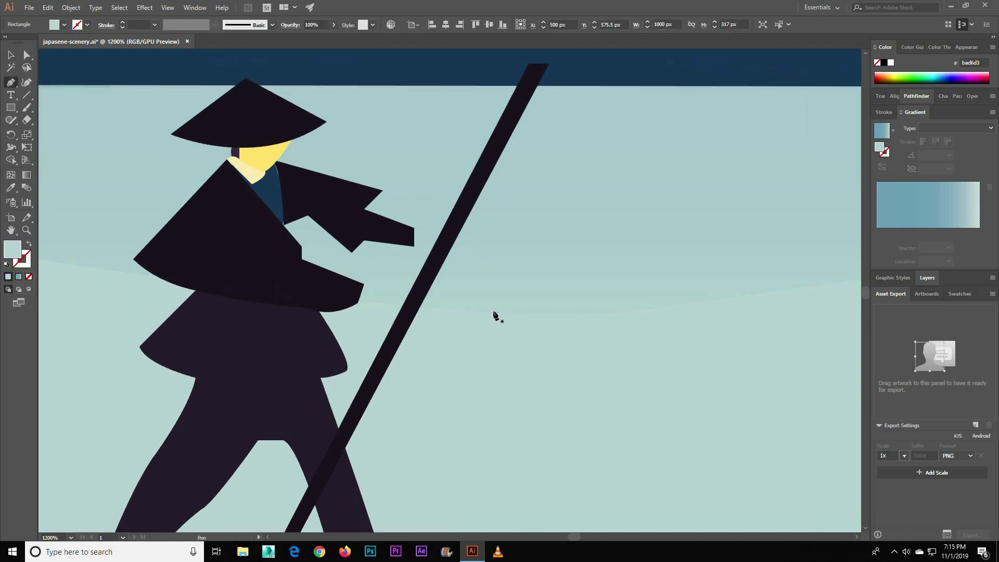
pyautogui.click(414, 227)
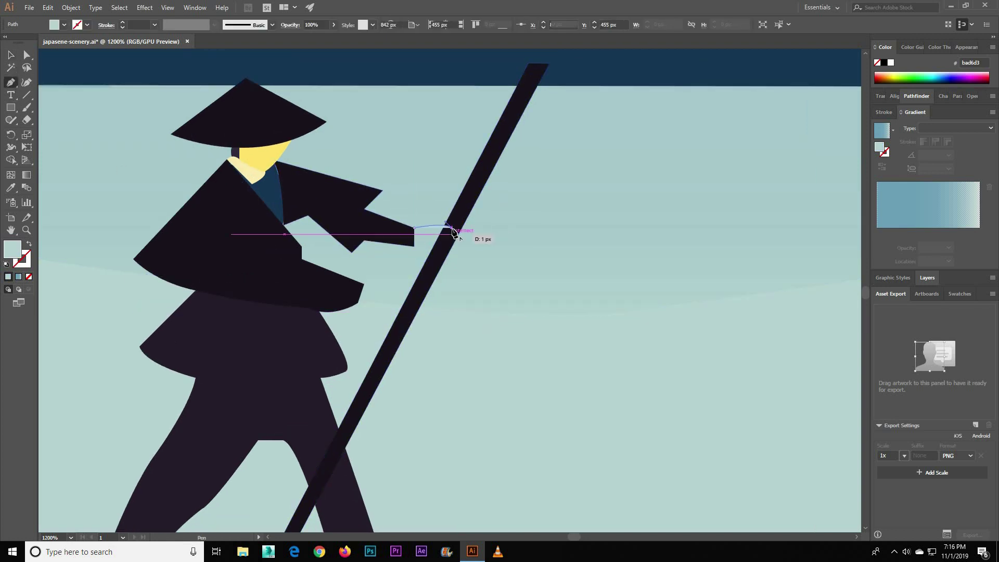
pyautogui.click(451, 228)
pyautogui.click(440, 253)
pyautogui.moveTo(424, 251); pyautogui.dragTo(18, 141)
pyautogui.press('i')
pyautogui.click(260, 156)
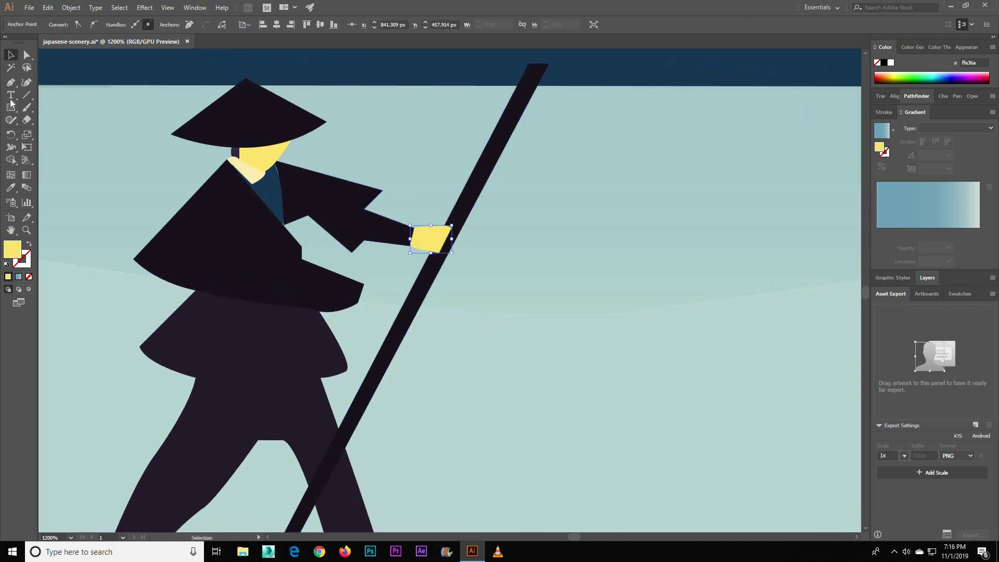
# Add a lower yellow hand gripping the pole.
pyautogui.press('p')
pyautogui.click(362, 283)
pyautogui.moveTo(395, 290)
pyautogui.mouseDown()
pyautogui.moveTo(402, 296)
pyautogui.moveTo(359, 294)
pyautogui.mouseUp()
pyautogui.click(8, 62)
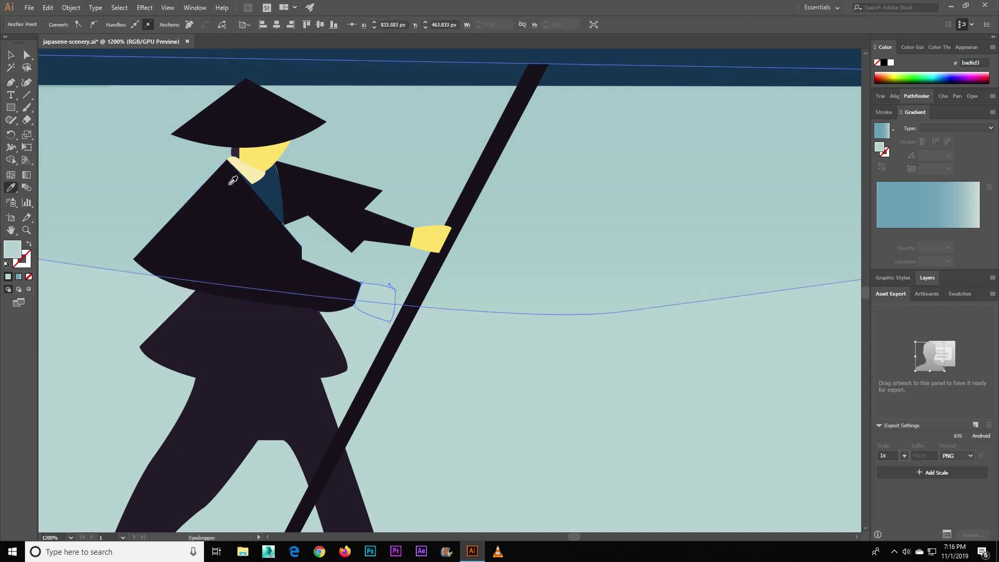
pyautogui.press('i')
pyautogui.click(431, 237)
pyautogui.press('v')
pyautogui.click(397, 340)
pyautogui.press('Left')
pyautogui.press('Left')
# Duplicate the moon down onto the lake as its reflection.
pyautogui.keyDown('ctrl'); pyautogui.click(450, 374); pyautogui.keyUp('ctrl')
pyautogui.hotkey('ctrl', '0')
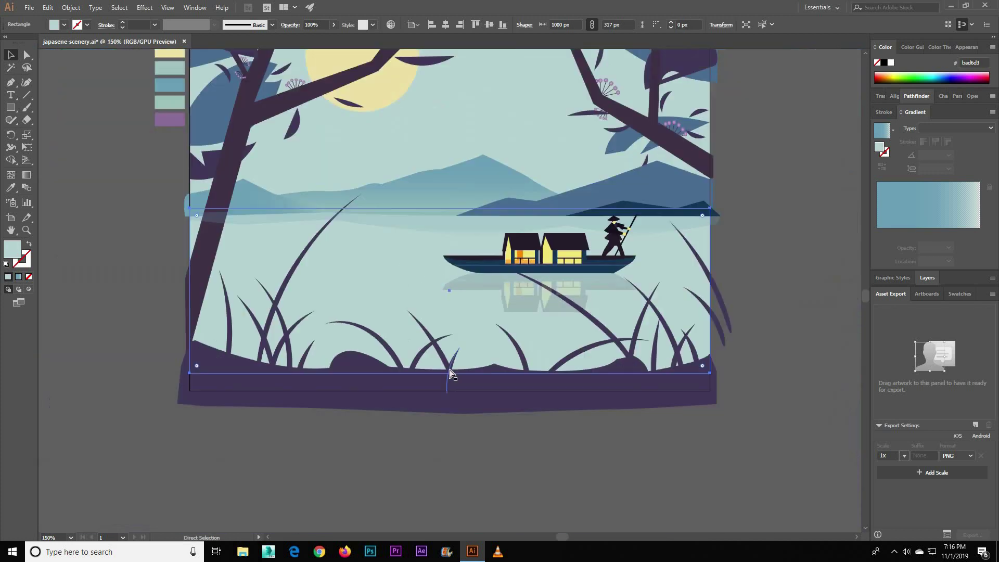
pyautogui.moveTo(665, 310); pyautogui.dragTo(596, 333)
pyautogui.hotkey('ctrl', 'shift', 'a')
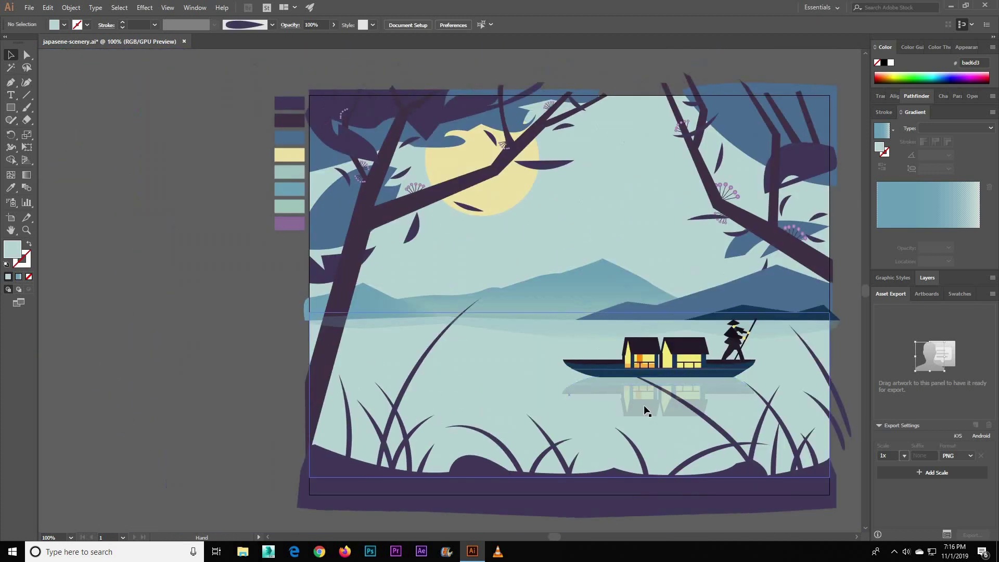
pyautogui.moveTo(553, 350); pyautogui.dragTo(646, 409)
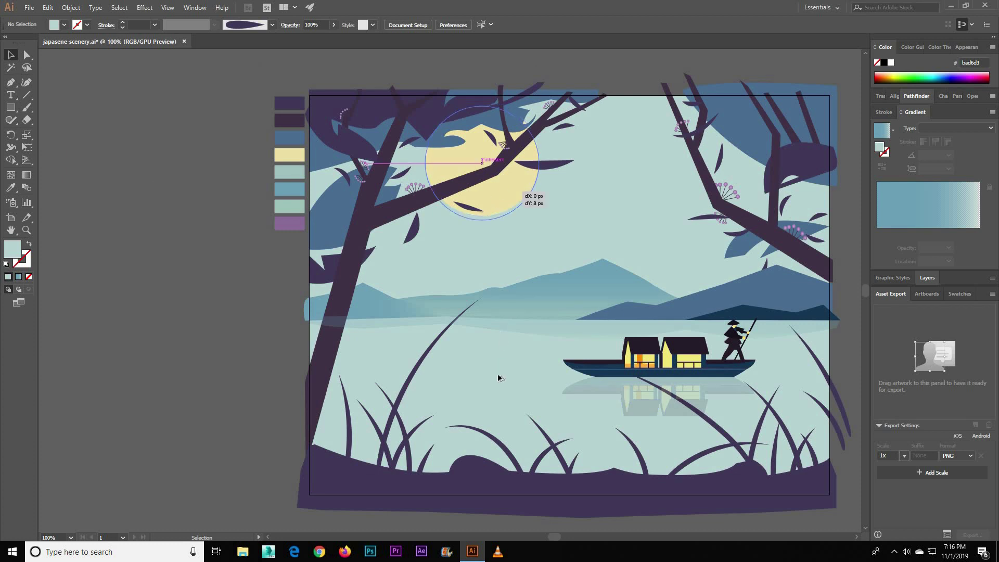
pyautogui.moveTo(481, 172)
pyautogui.keyDown('alt'); pyautogui.mouseDown()
pyautogui.moveTo(496, 377)
pyautogui.moveTo(525, 364)
pyautogui.mouseUp(); pyautogui.keyUp('alt')
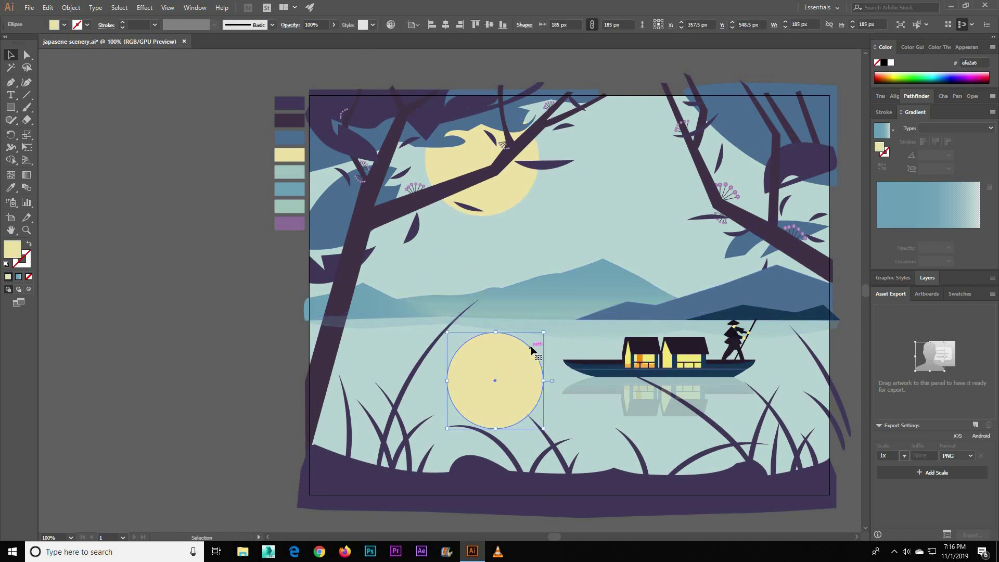
# Mix a near-white cream from a copy of the yellow sample and save it as a swatch.
pyautogui.keyDown('alt'); pyautogui.moveTo(287, 156); pyautogui.dragTo(192, 151); pyautogui.keyUp('alt')
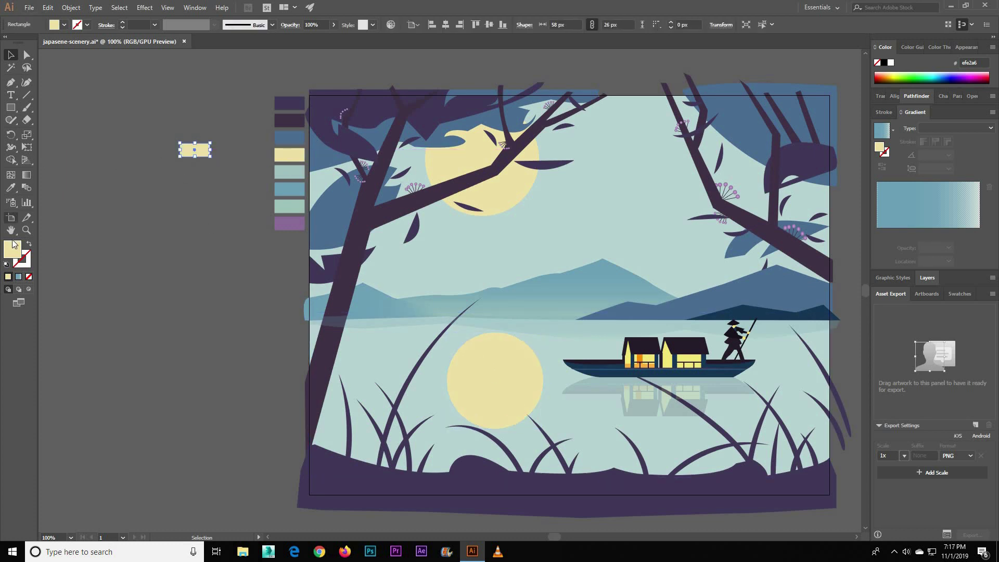
pyautogui.doubleClick(12, 249)
pyautogui.moveTo(697, 237); pyautogui.dragTo(688, 231)
pyautogui.click(921, 229)
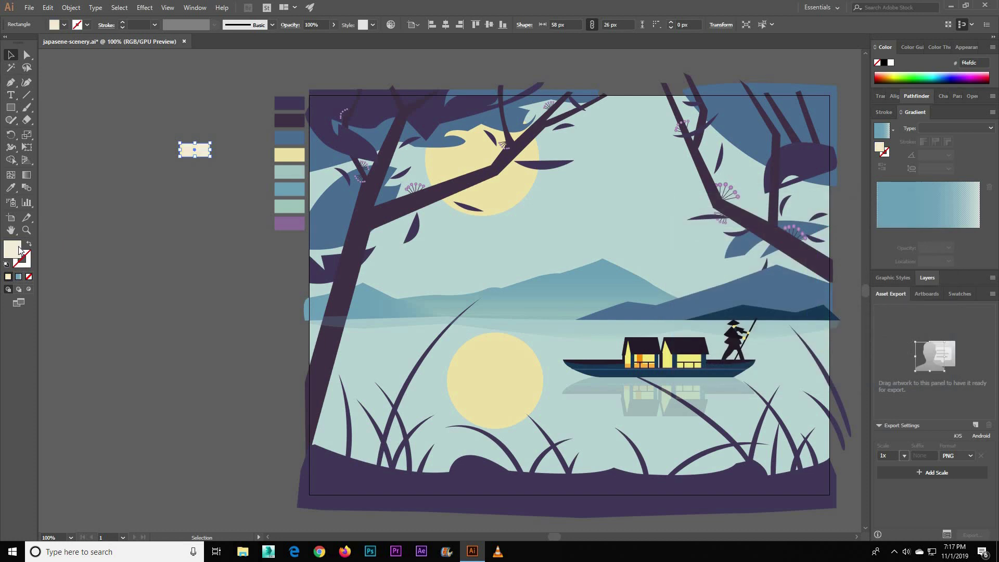
pyautogui.click(959, 294)
pyautogui.click(290, 154)
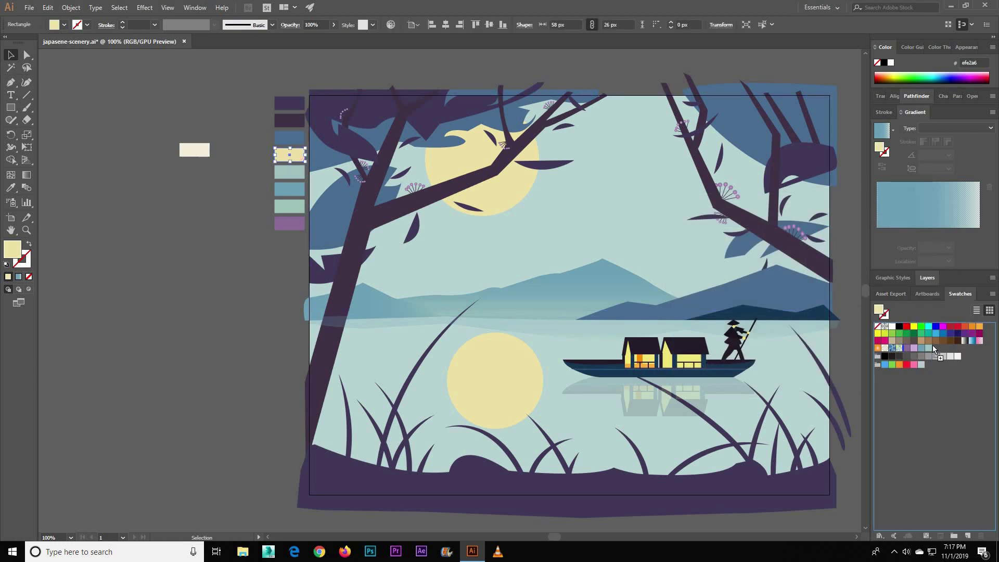
pyautogui.moveTo(900, 338); pyautogui.dragTo(903, 340)
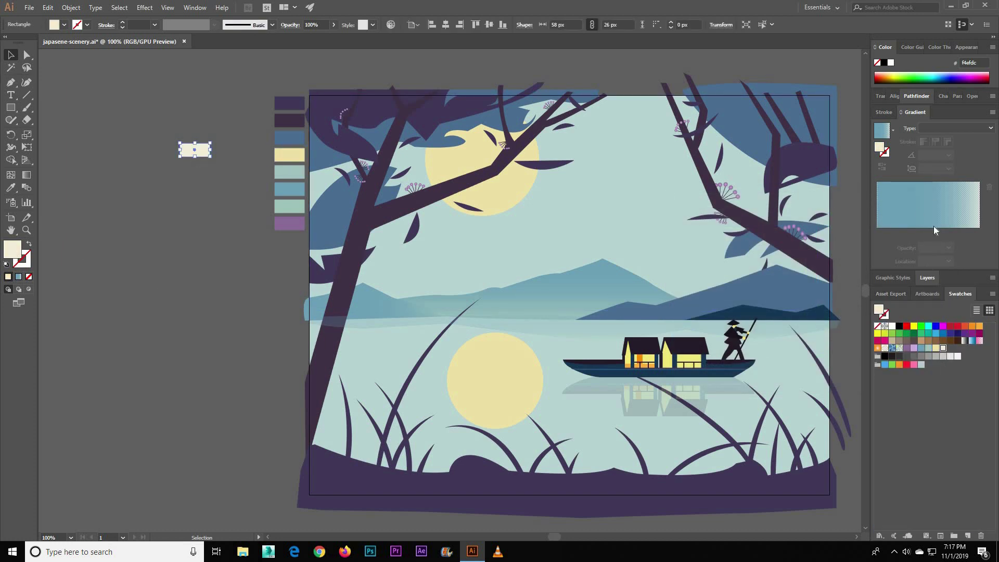
# Give the reflection circle a linear gradient whose end stop fades to 10% opacity.
pyautogui.click(481, 381)
pyautogui.click(881, 130)
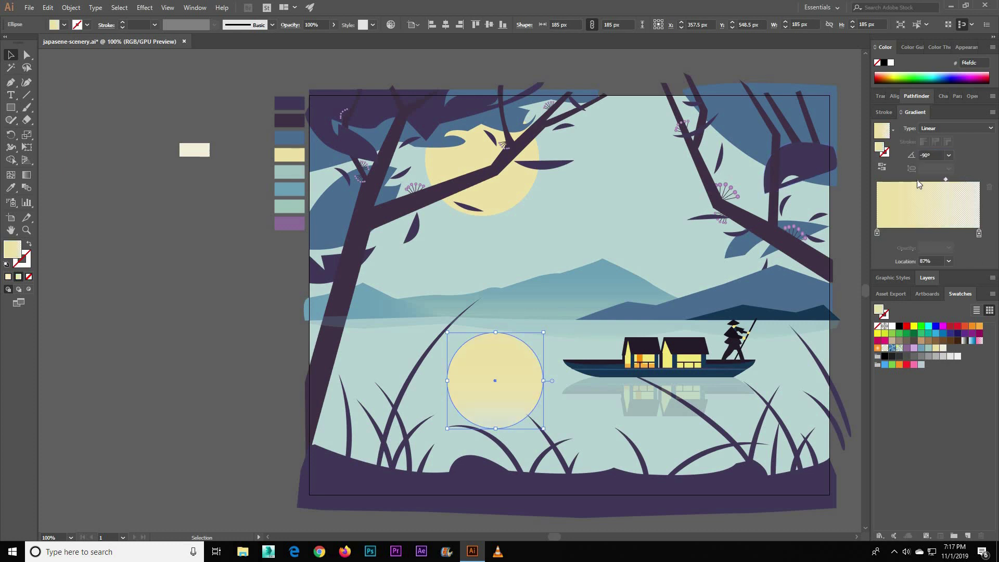
pyautogui.click(979, 233)
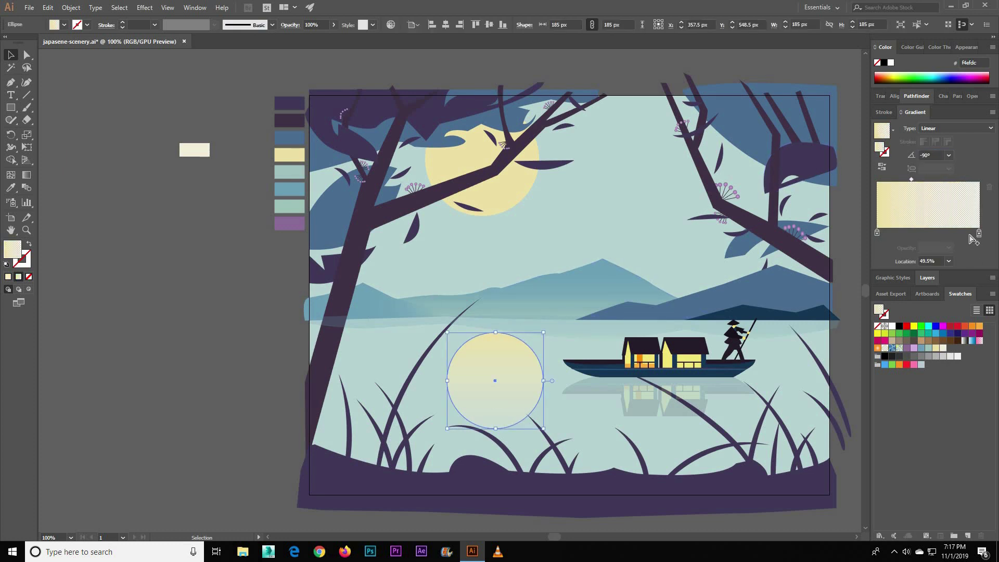
pyautogui.write('10')
pyautogui.click(848, 246)
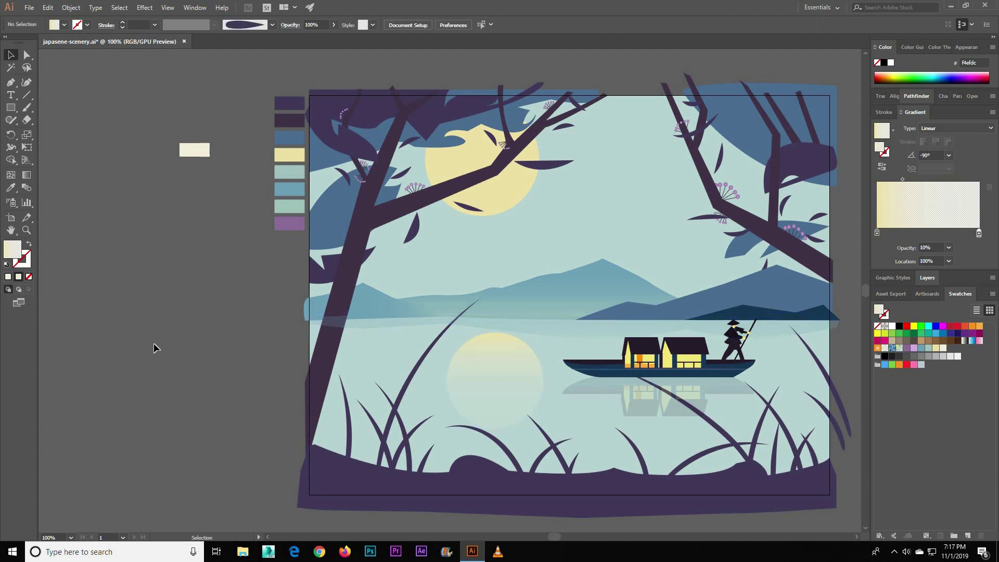
# Load the Artistic_ChalkCharcoalPencil brush library and pick the first charcoal brush.
pyautogui.hotkey('ctrl', '-')
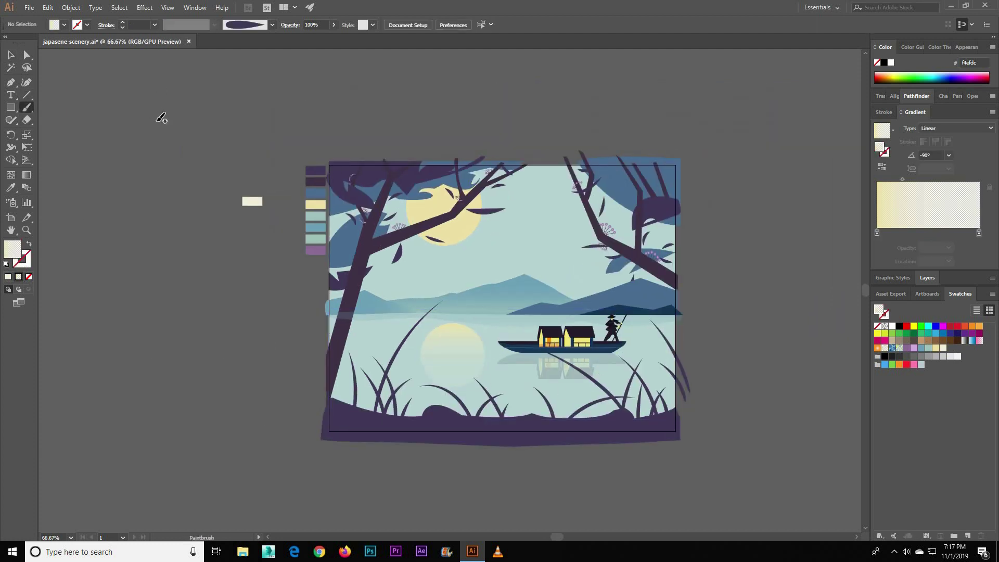
pyautogui.click(195, 8)
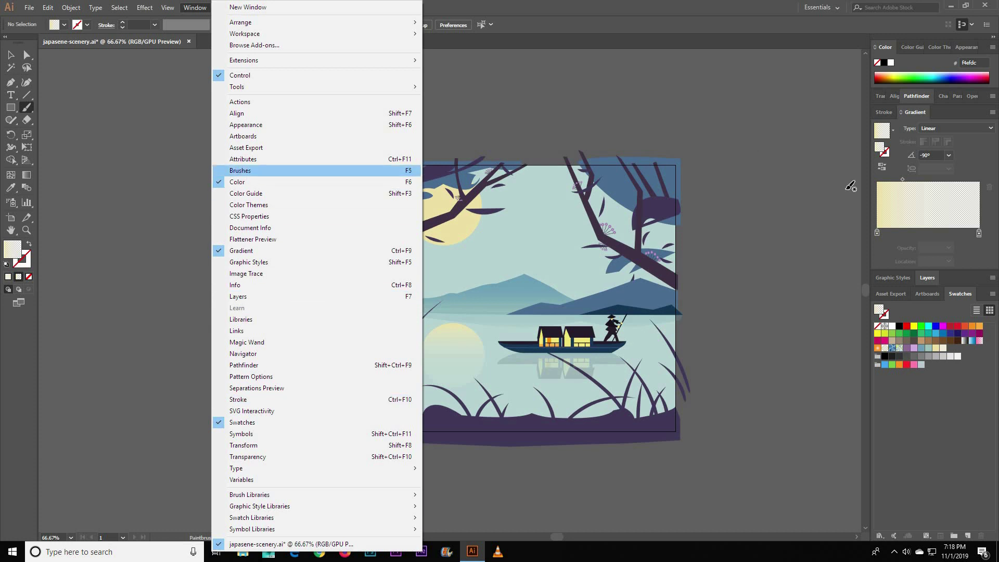
pyautogui.click(234, 170)
pyautogui.click(987, 223)
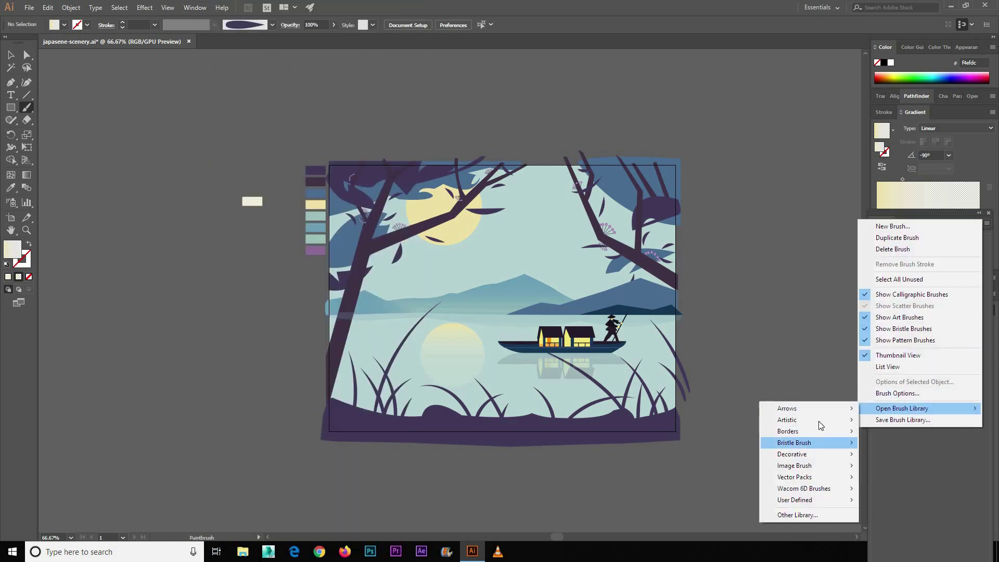
pyautogui.click(724, 419)
pyautogui.click(767, 160)
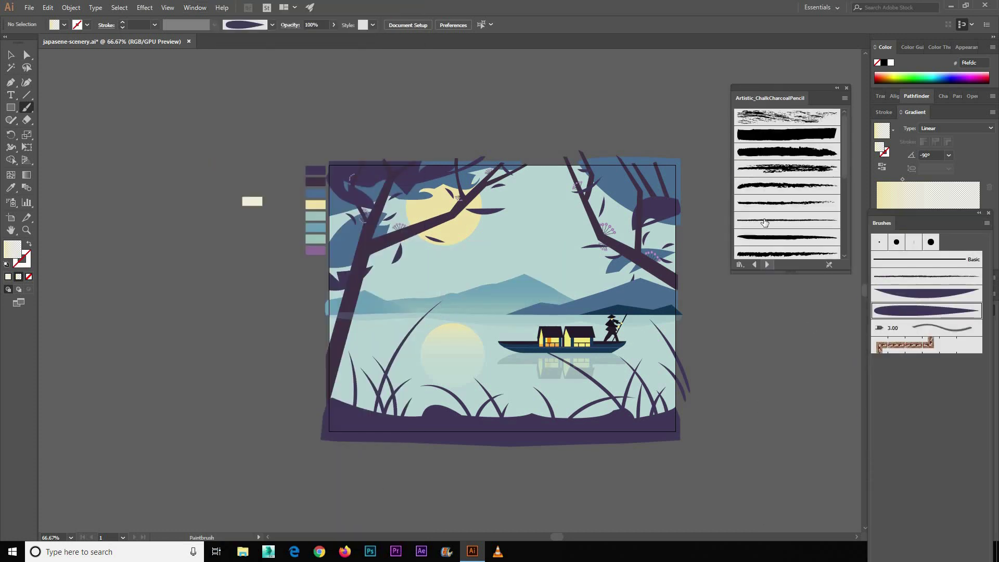
pyautogui.click(787, 122)
pyautogui.scroll(1, 531, 341)
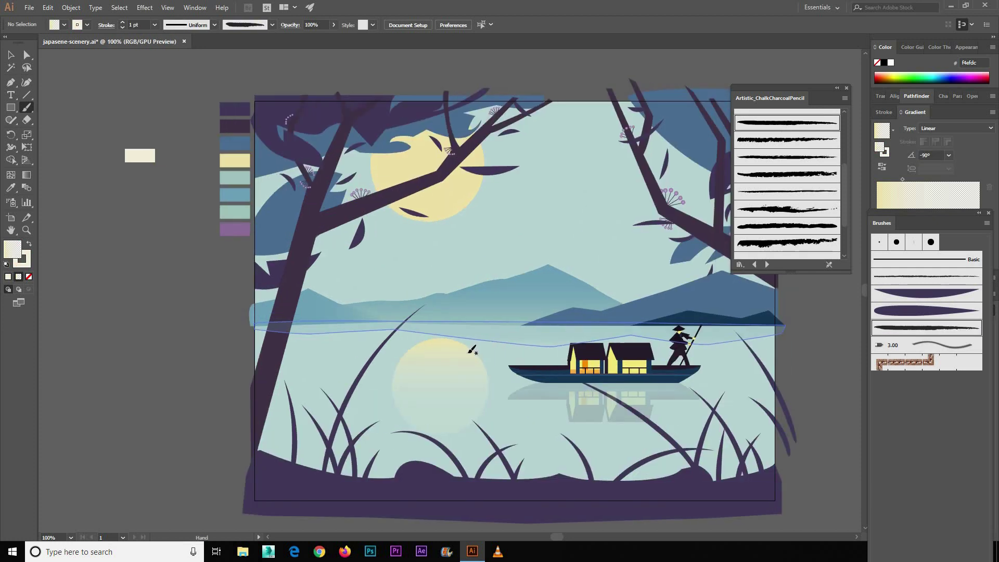
# Make the palette's dark purple the stroke colour.
pyautogui.click(87, 25)
pyautogui.click(43, 70)
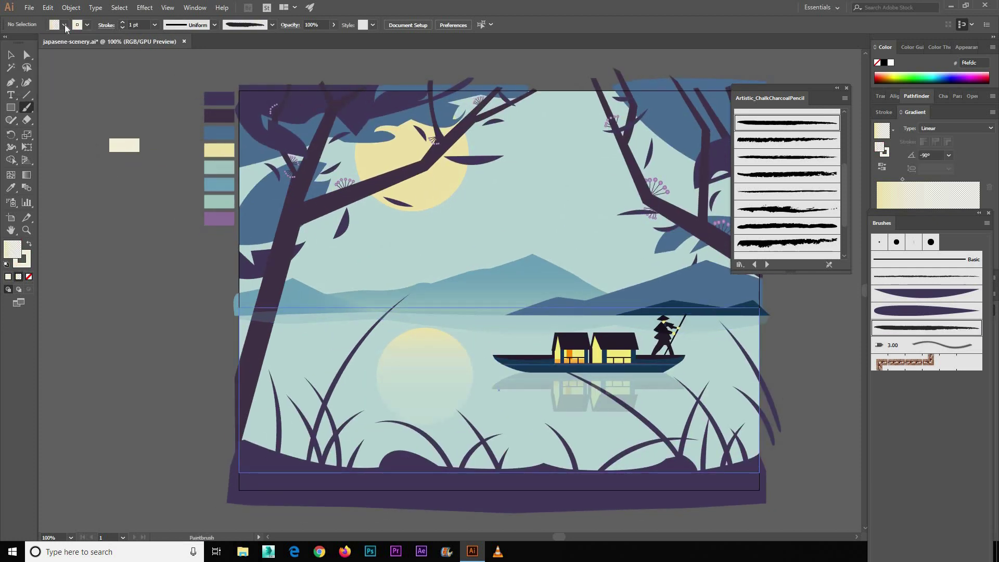
pyautogui.press('i')
pyautogui.click(219, 99)
pyautogui.hotkey('shift', 'x')
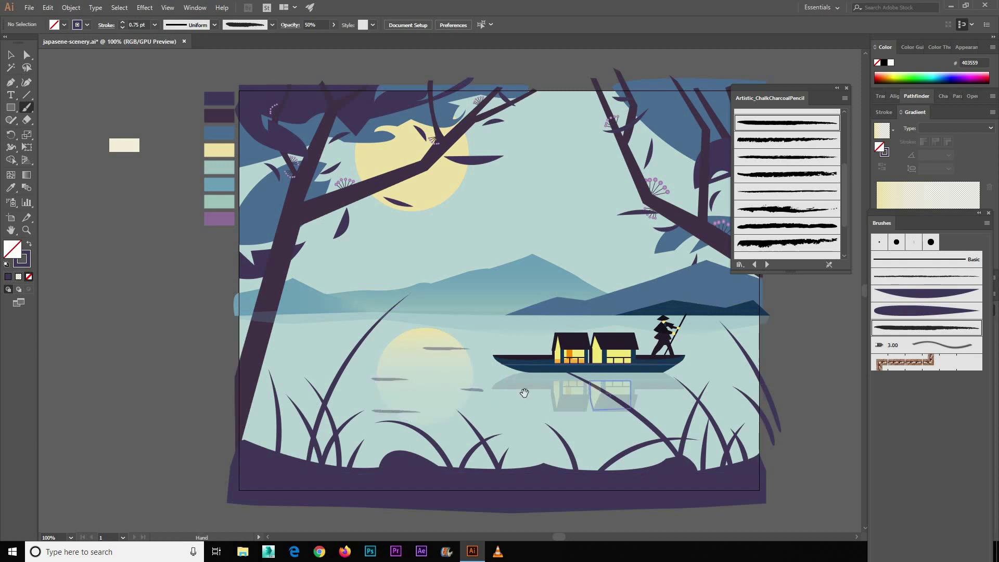
# Paint charcoal ripple strokes across the moon's reflection and under the boat.
pyautogui.moveTo(524, 392); pyautogui.dragTo(442, 383)
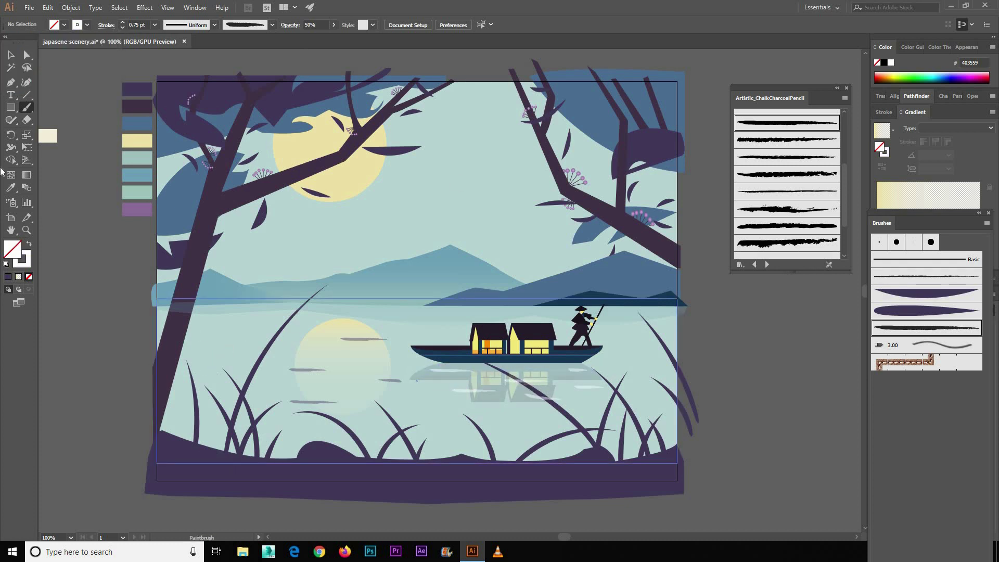
pyautogui.press('v')
pyautogui.hotkey('ctrl', '-')
pyautogui.hotkey('ctrl', '+')
pyautogui.hotkey('ctrl', '+')
pyautogui.click(330, 262)
pyautogui.keyDown('shift'); pyautogui.click(245, 308); pyautogui.keyUp('shift')
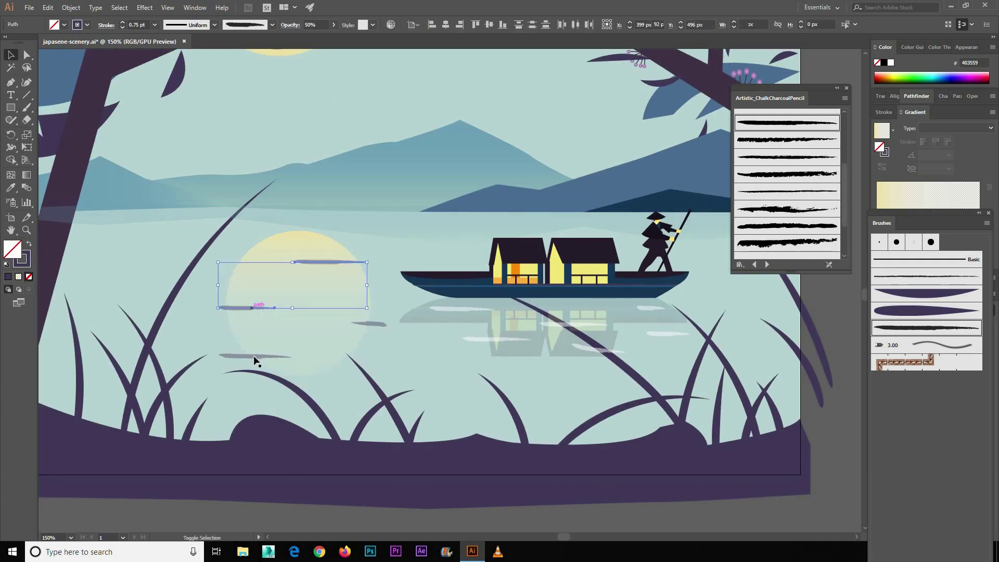
pyautogui.keyDown('shift'); pyautogui.click(254, 357); pyautogui.keyUp('shift')
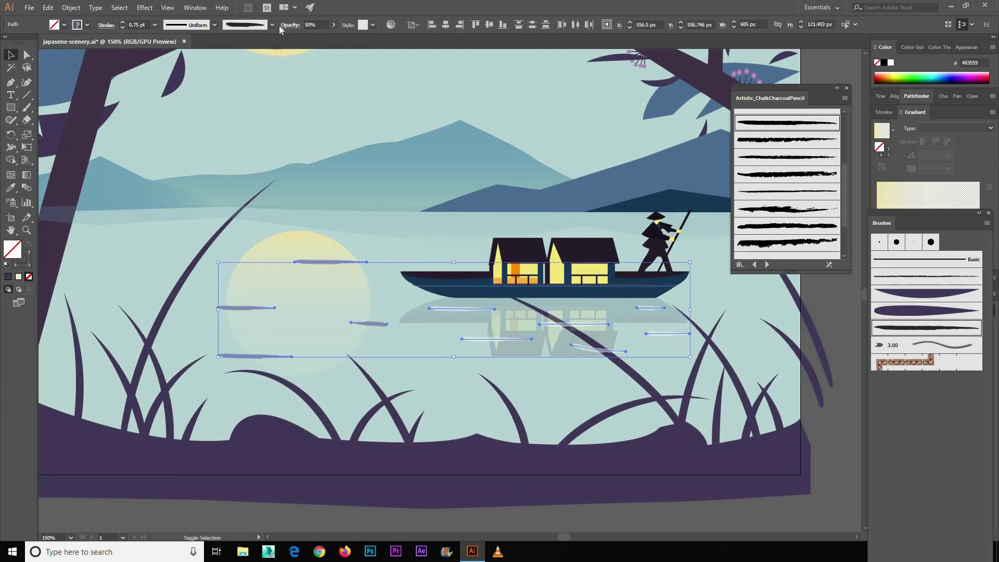
pyautogui.click(497, 339)
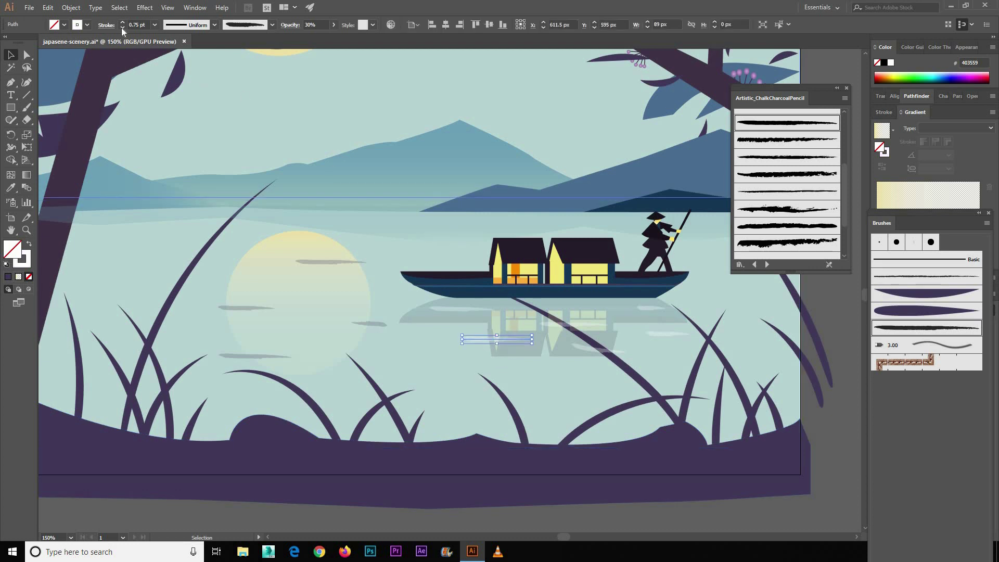
# Deselect the ripples and return the view to 100% zoom.
pyautogui.hotkey('ctrl', 'shift', 'a')
pyautogui.hotkey('ctrl', '-')
pyautogui.hotkey('ctrl', '-')
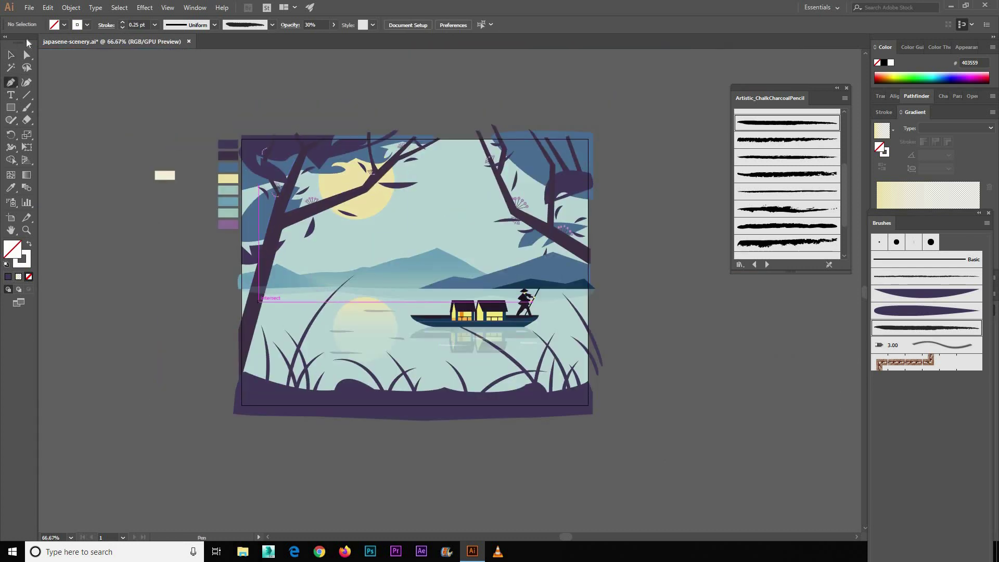
pyautogui.rightClick(253, 316)
pyautogui.click(157, 290)
pyautogui.hotkey('ctrl', '-')
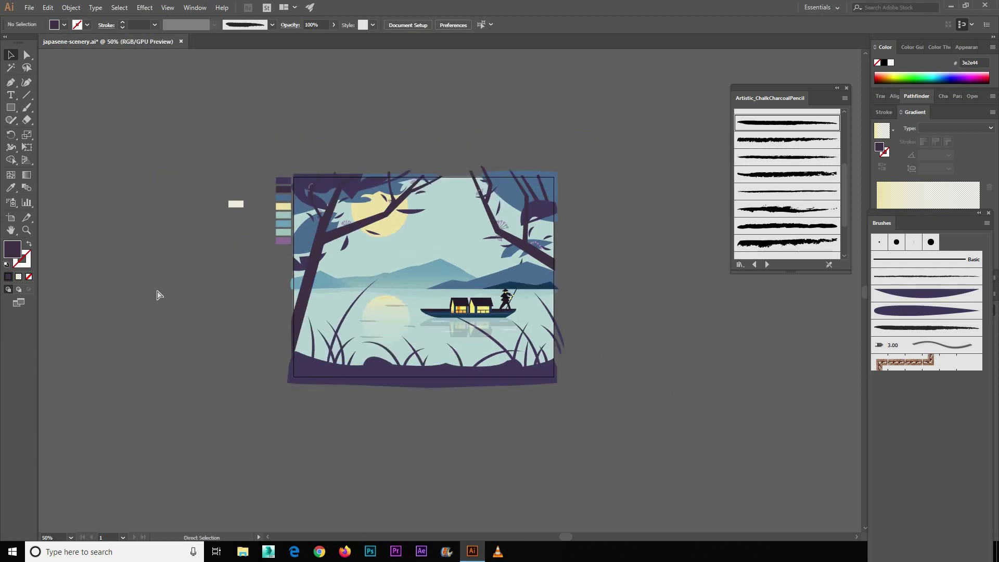
pyautogui.hotkey('ctrl', '1')
# Pen a leaf shape beside the left trunk and fill it with the hillside blue.
pyautogui.moveTo(44, 223); pyautogui.dragTo(51, 224)
pyautogui.press('p')
pyautogui.click(164, 339)
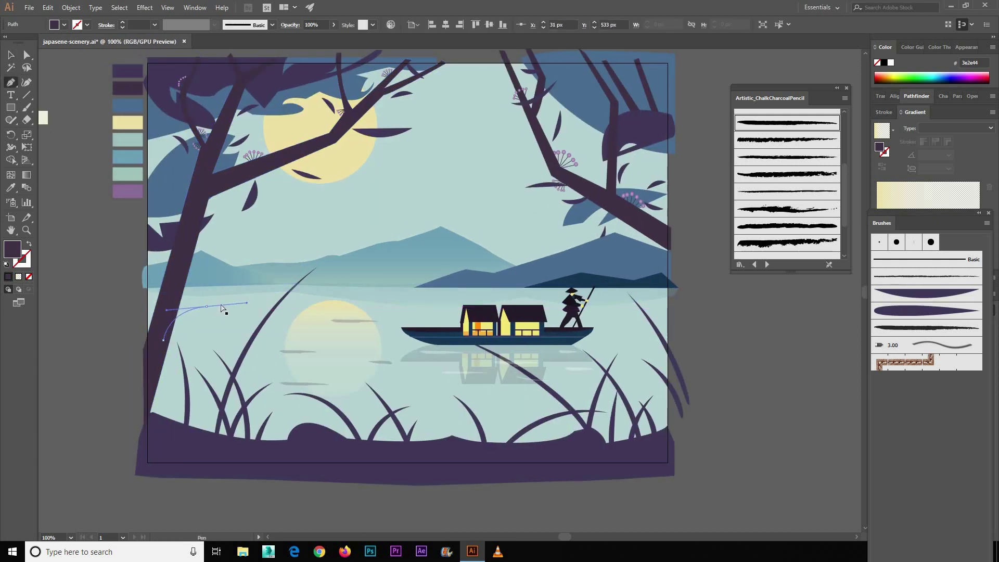
pyautogui.moveTo(212, 293); pyautogui.dragTo(244, 287)
pyautogui.moveTo(163, 340); pyautogui.dragTo(198, 307)
pyautogui.press('i')
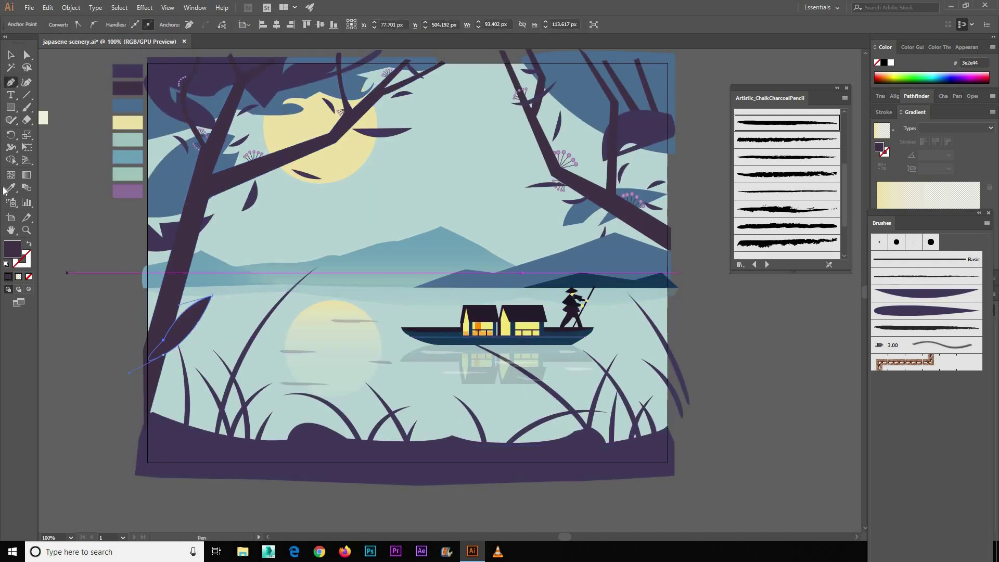
pyautogui.click(128, 105)
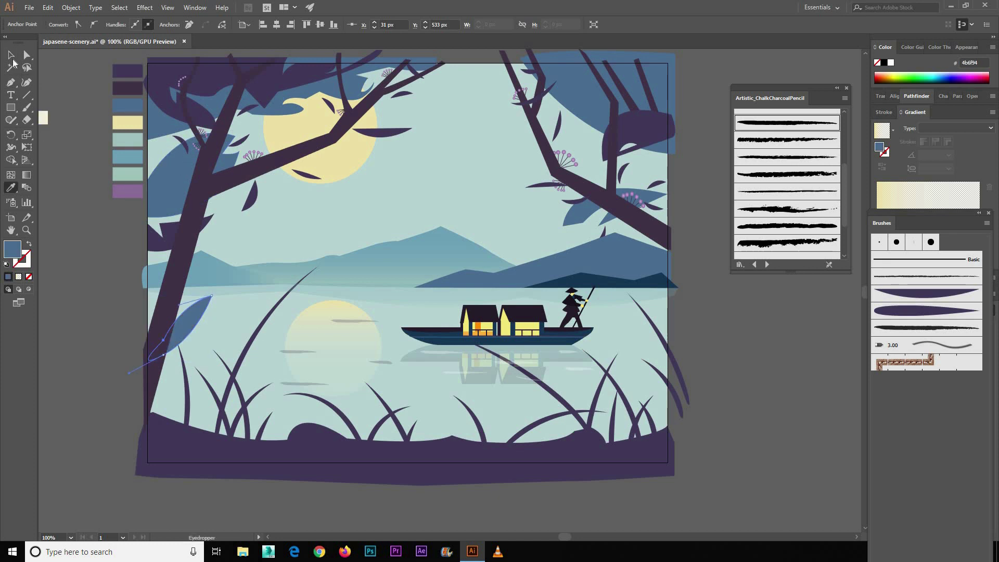
pyautogui.hotkey('ctrl', 'shift', 'a')
# Rotate the blue leaf into place beside the trunk above the reeds.
pyautogui.click(926, 327)
pyautogui.press('b')
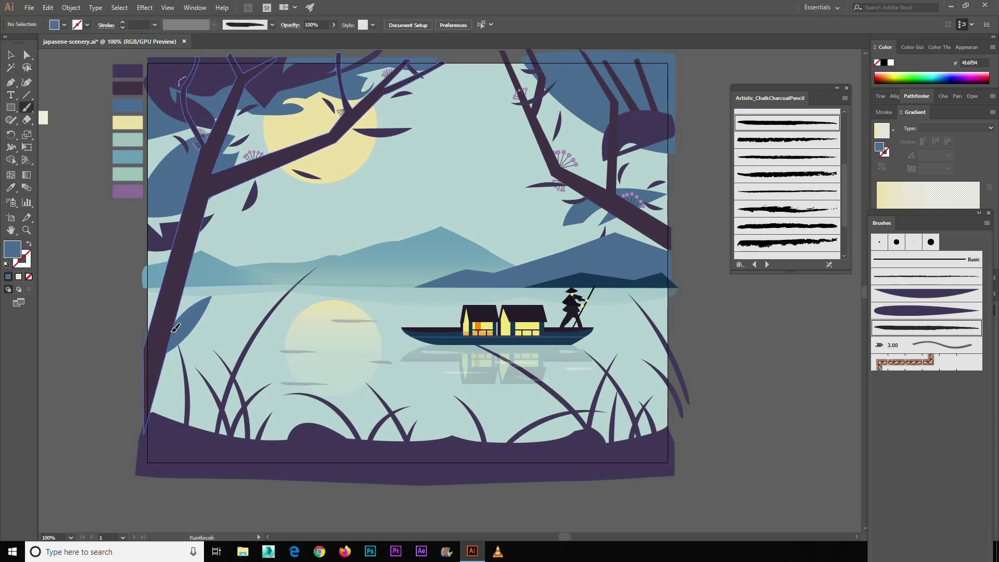
pyautogui.hotkey('shift', 'x')
pyautogui.click(11, 54)
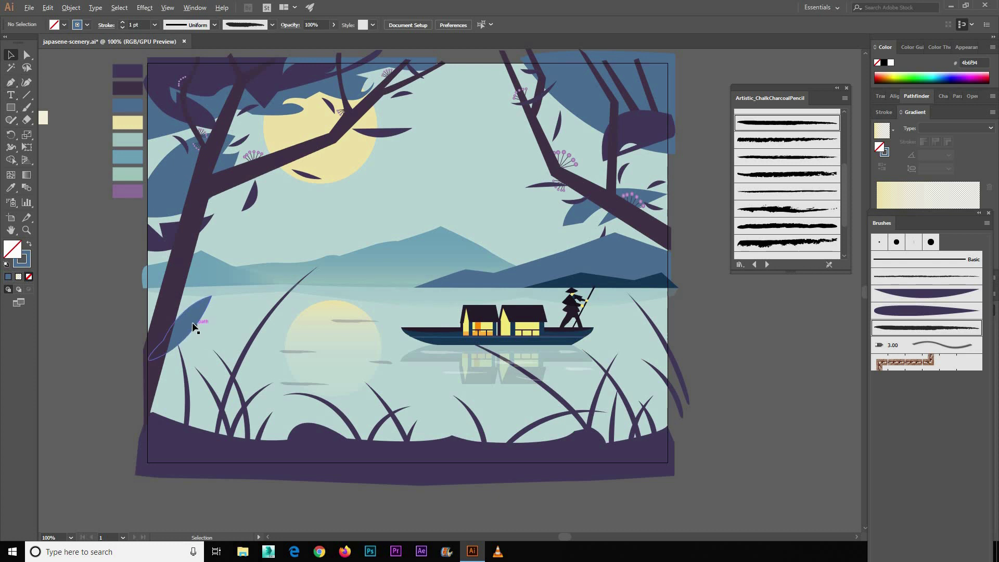
pyautogui.click(193, 327)
pyautogui.moveTo(194, 326); pyautogui.dragTo(125, 379)
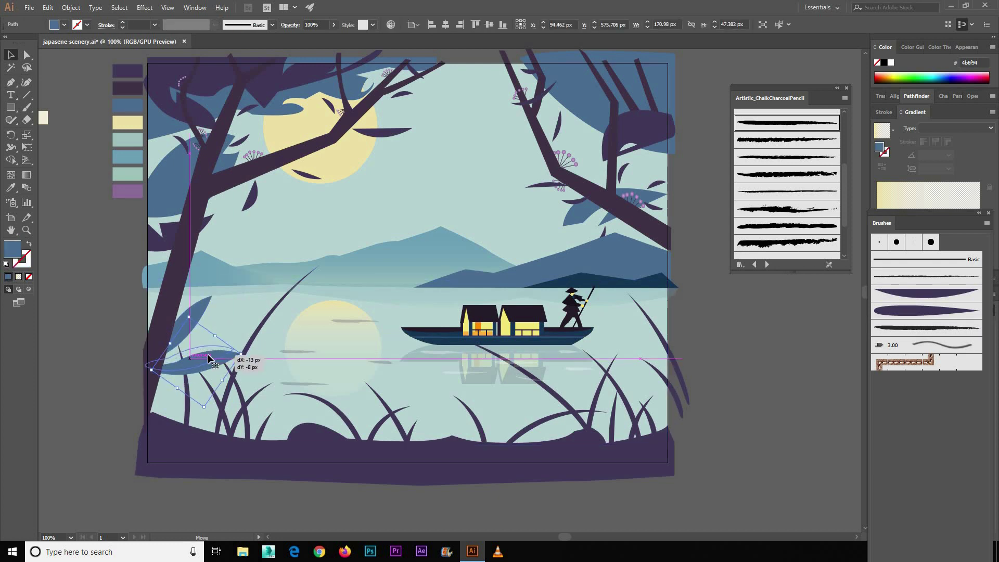
pyautogui.click(124, 378)
pyautogui.hotkey('ctrl', '-')
pyautogui.hotkey('ctrl', '-')
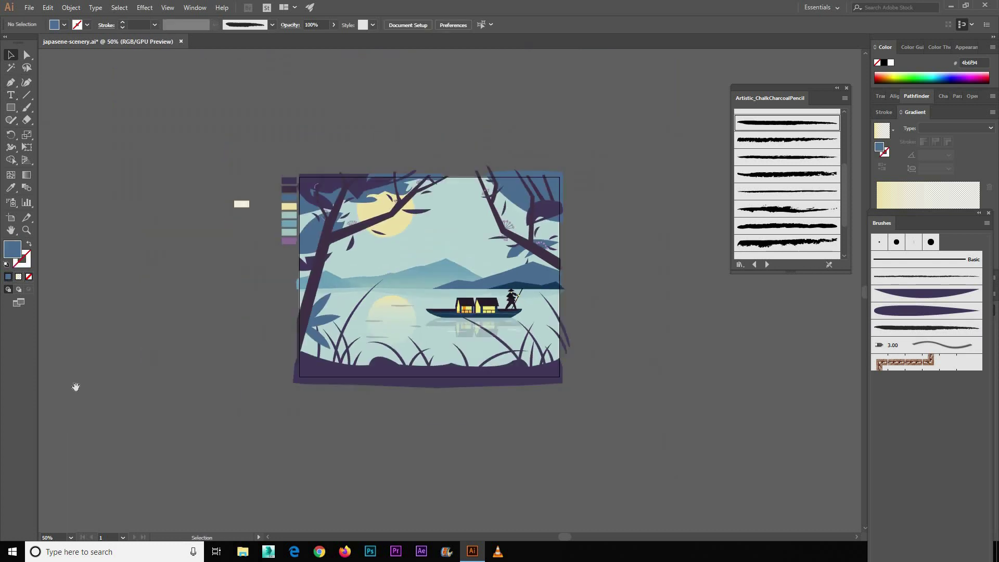
pyautogui.moveTo(208, 324); pyautogui.dragTo(130, 339)
pyautogui.hotkey('ctrl', '+')
pyautogui.hotkey('ctrl', '+')
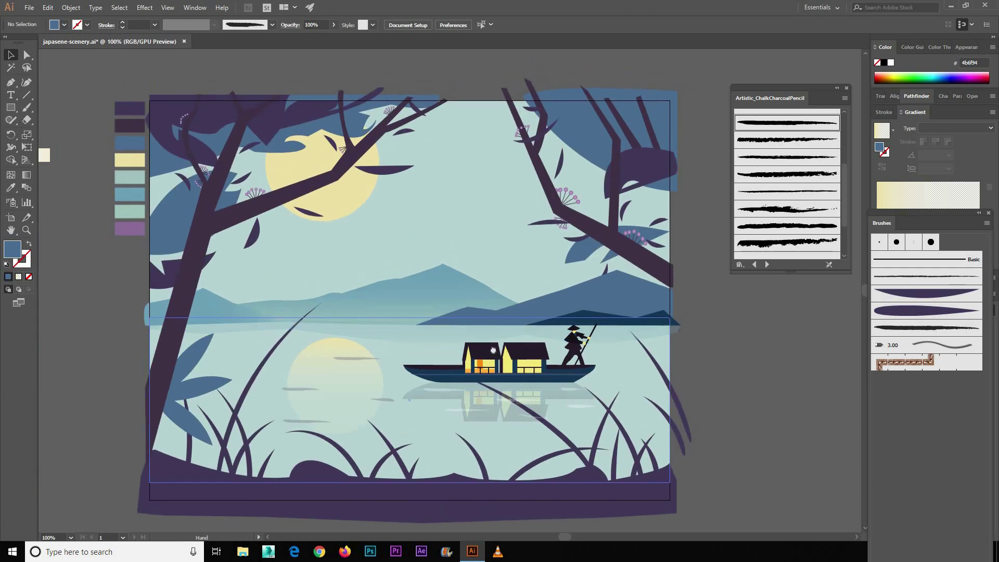
pyautogui.moveTo(493, 350); pyautogui.dragTo(495, 341)
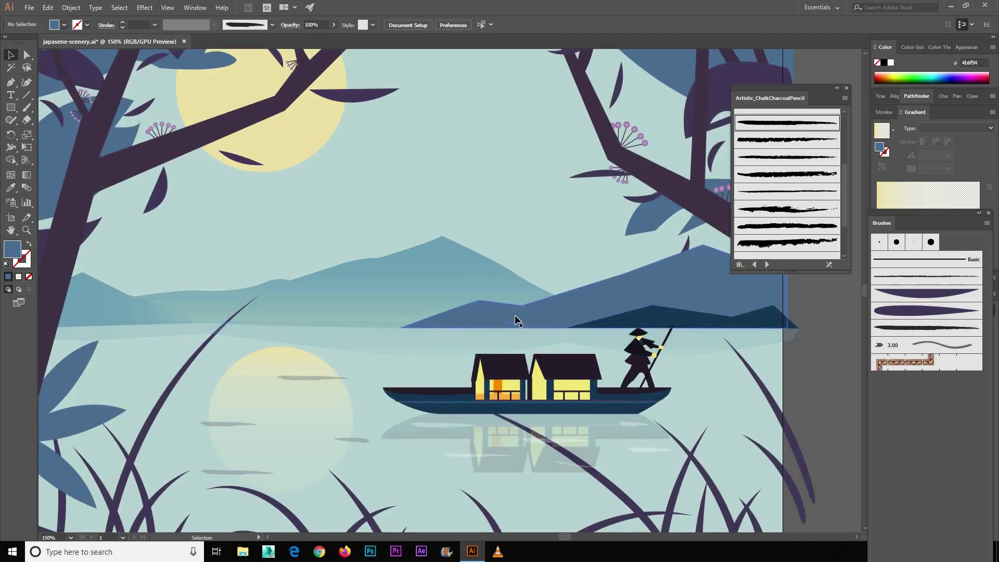
# Draw a small roof and a pole beneath it on the mountainside.
pyautogui.hotkey('ctrl', '+')
pyautogui.hotkey('ctrl', '+')
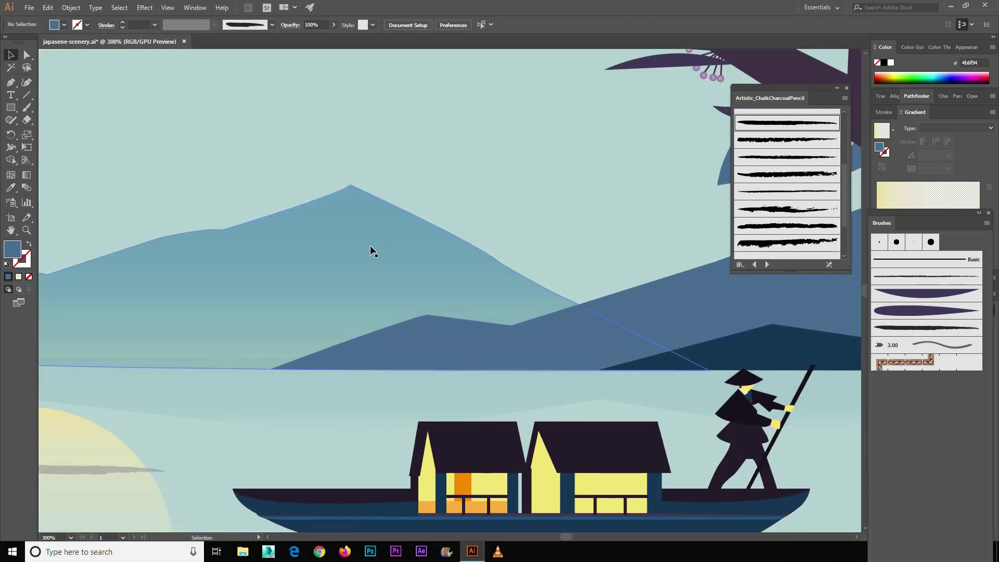
pyautogui.click(9, 82)
pyautogui.moveTo(507, 296)
pyautogui.mouseDown()
pyautogui.moveTo(522, 275)
pyautogui.moveTo(541, 304)
pyautogui.mouseUp()
pyautogui.click(478, 299)
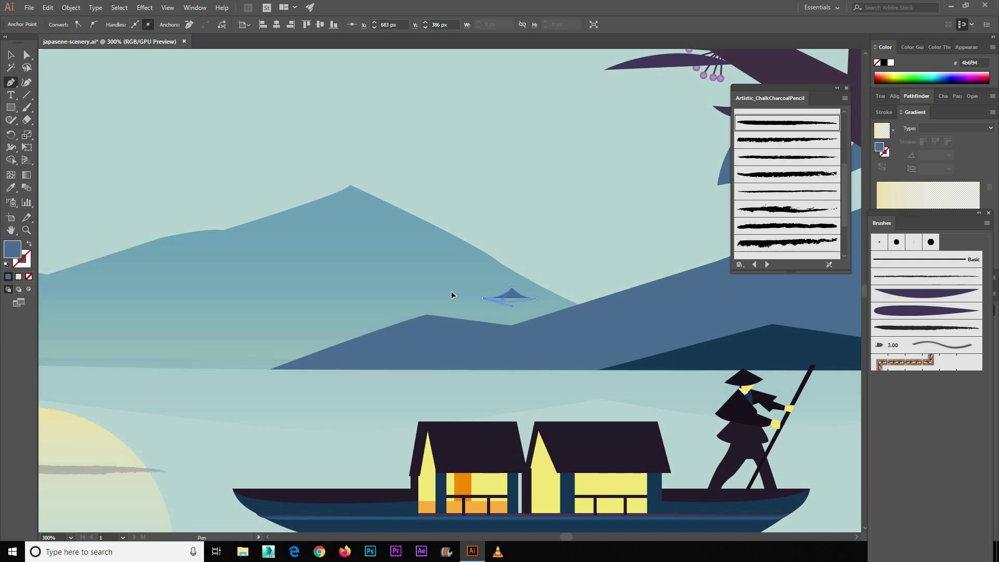
pyautogui.press('a')
pyautogui.press('p')
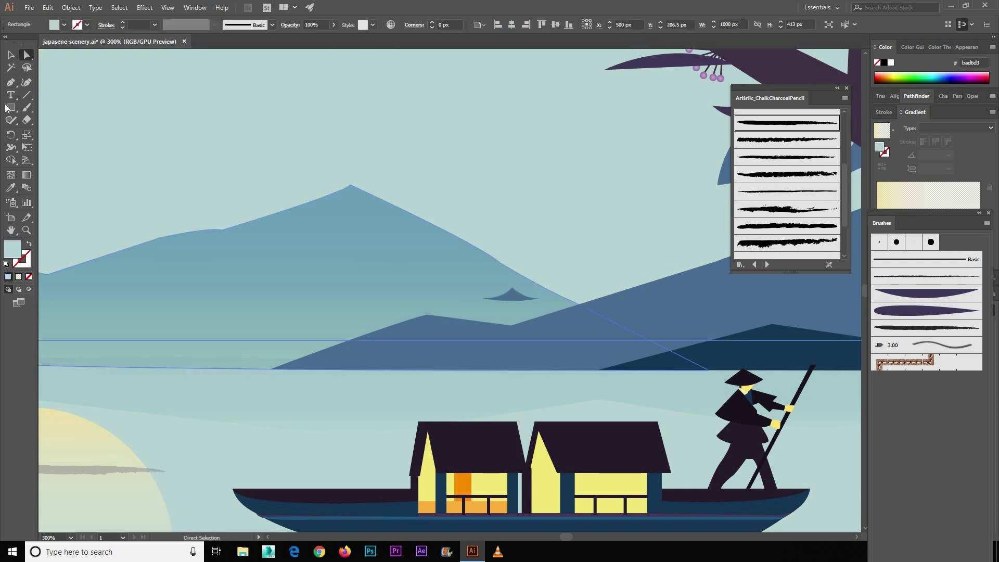
pyautogui.moveTo(489, 324)
pyautogui.mouseDown()
pyautogui.moveTo(493, 303)
pyautogui.moveTo(531, 312)
pyautogui.moveTo(513, 329)
pyautogui.mouseUp()
pyautogui.press('v')
pyautogui.click(483, 339)
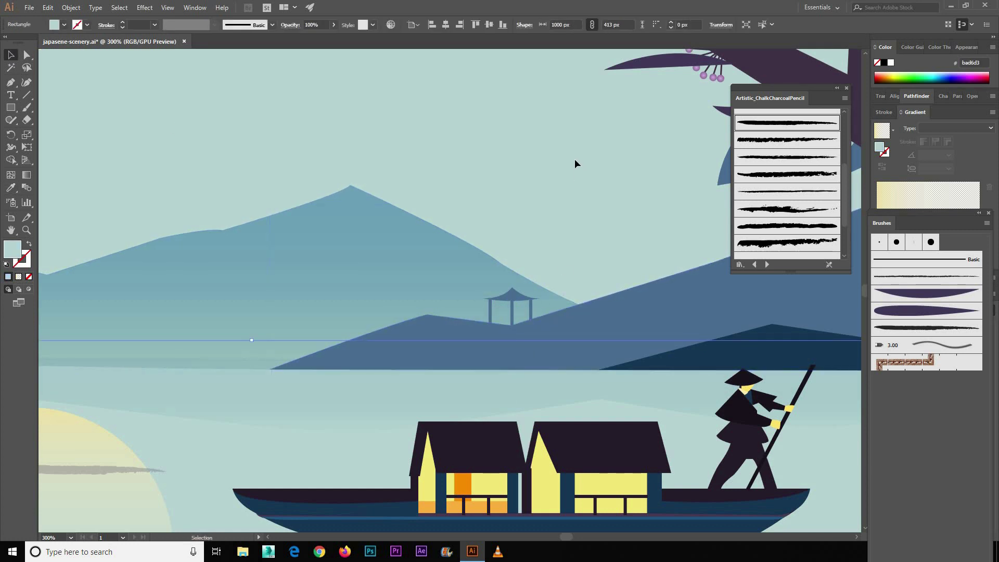
# Nudge the pavilion roof's lower corner anchors down so it sits over the posts.
pyautogui.click(512, 285)
pyautogui.hotkey('ctrl', '+')
pyautogui.hotkey('ctrl', '+')
pyautogui.hotkey('ctrl', '+')
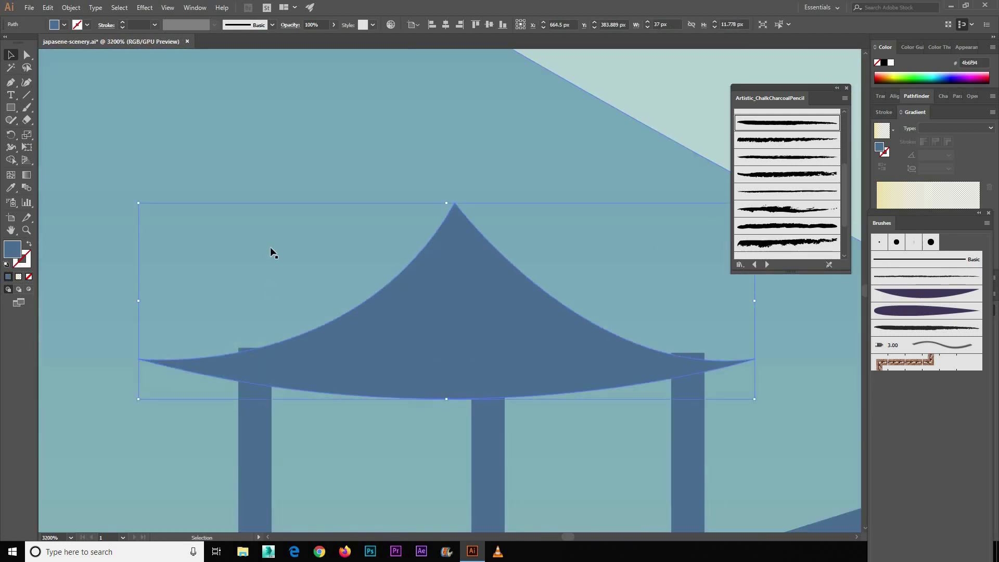
pyautogui.press('a')
pyautogui.click(140, 327)
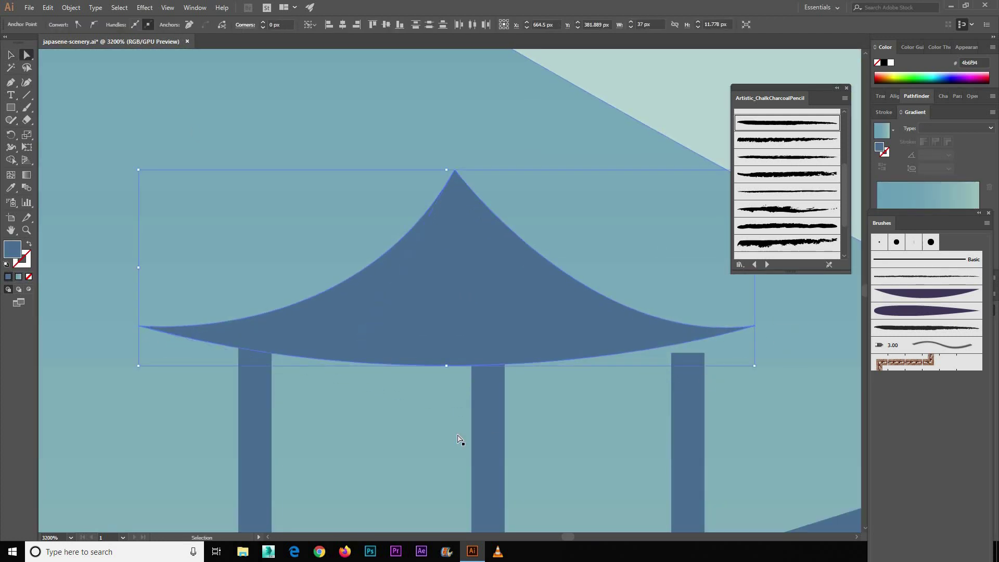
pyautogui.hotkey('ctrl', '-')
pyautogui.press('Down')
pyautogui.press('Down')
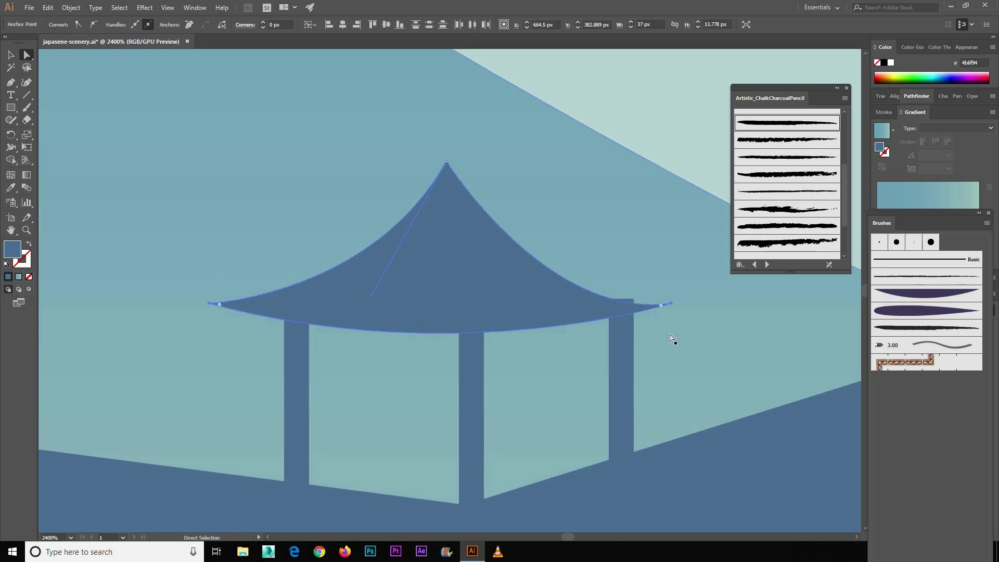
pyautogui.click(669, 305)
# Begin drawing a ridge highlight outline near the mountain peak.
pyautogui.press('p')
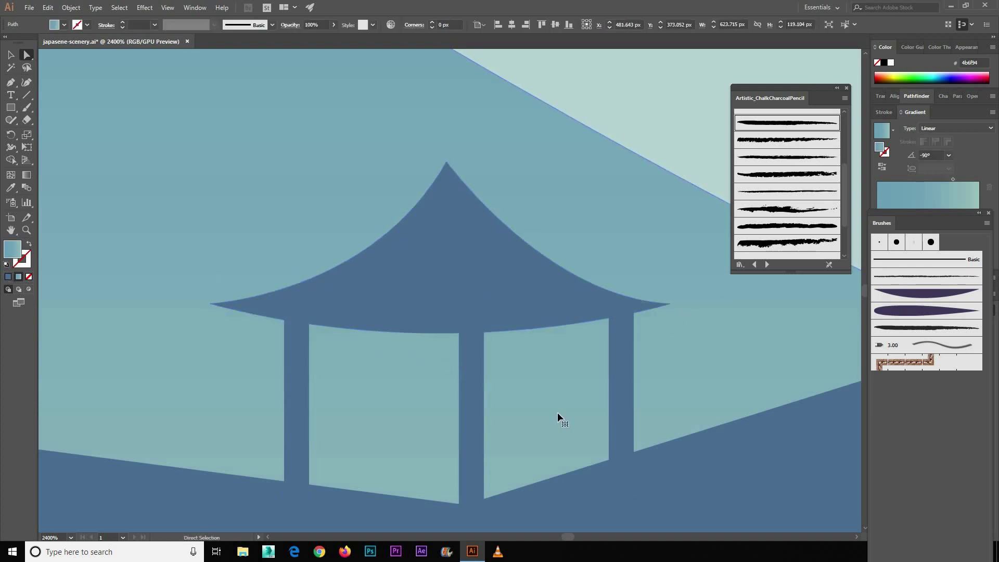
pyautogui.hotkey('ctrl', '-')
pyautogui.hotkey('ctrl', '-')
pyautogui.hotkey('ctrl', '-')
pyautogui.click(572, 219)
pyautogui.moveTo(451, 254); pyautogui.dragTo(506, 267)
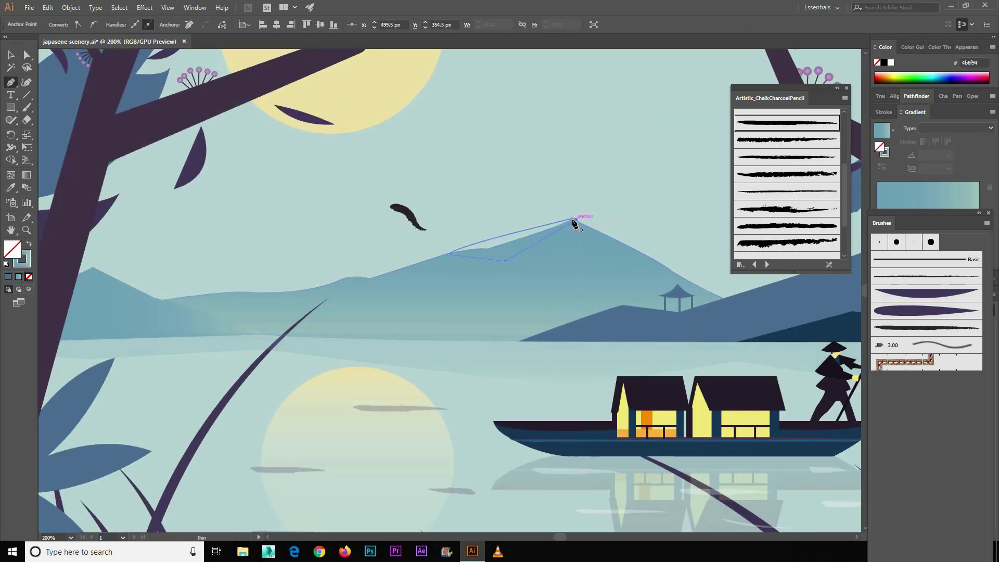
# Fill the ridge highlight with the moon's pale yellow and delete the stray dark feather shape.
pyautogui.click(573, 223)
pyautogui.press('i')
pyautogui.click(332, 98)
pyautogui.hotkey('ctrl', '-')
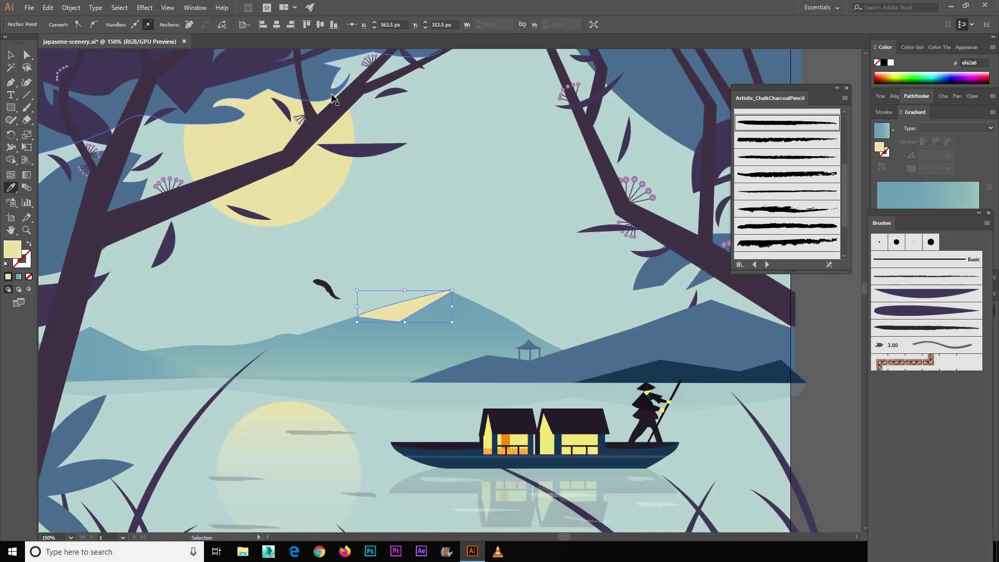
pyautogui.click(441, 230)
pyautogui.moveTo(442, 230)
pyautogui.mouseDown()
pyautogui.moveTo(397, 223)
pyautogui.moveTo(394, 187)
pyautogui.mouseUp()
pyautogui.hotkey('ctrl', '+')
pyautogui.click(367, 364)
pyautogui.press('Delete')
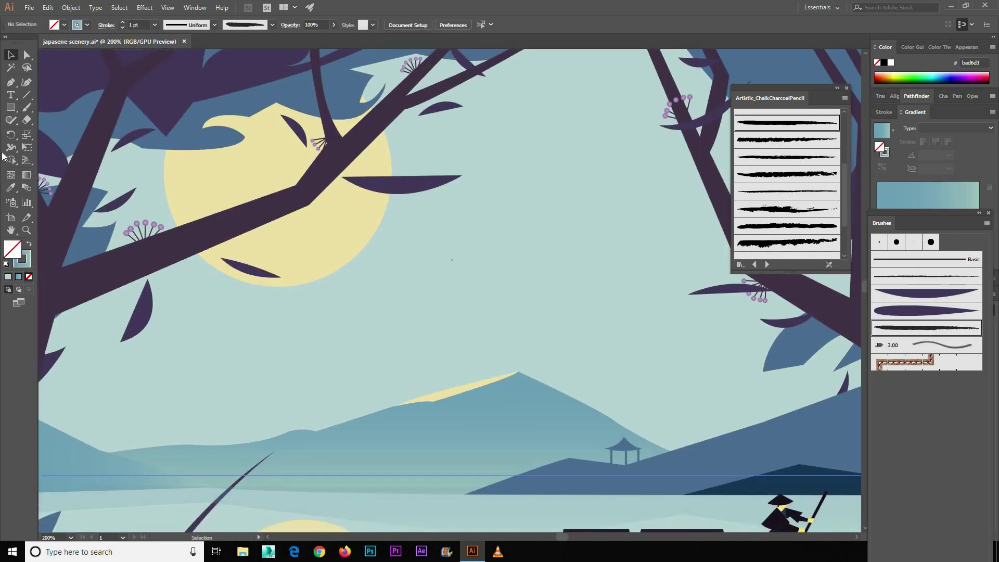
# Pen a dark bird in the sky and Alt-drag copies into a four-bird flock.
pyautogui.press('p')
pyautogui.click(472, 280)
pyautogui.moveTo(483, 274); pyautogui.dragTo(489, 263)
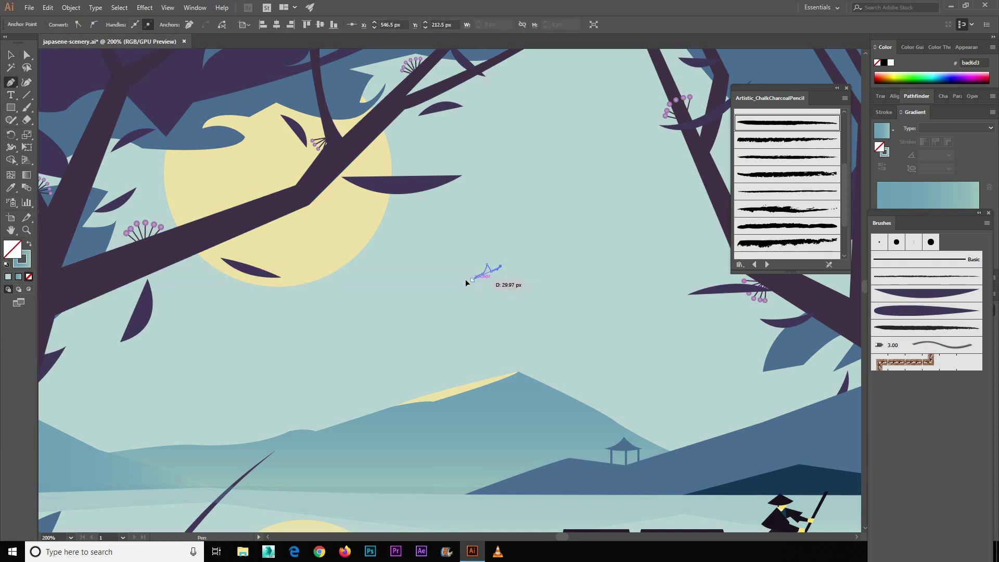
pyautogui.click(472, 279)
pyautogui.press('v')
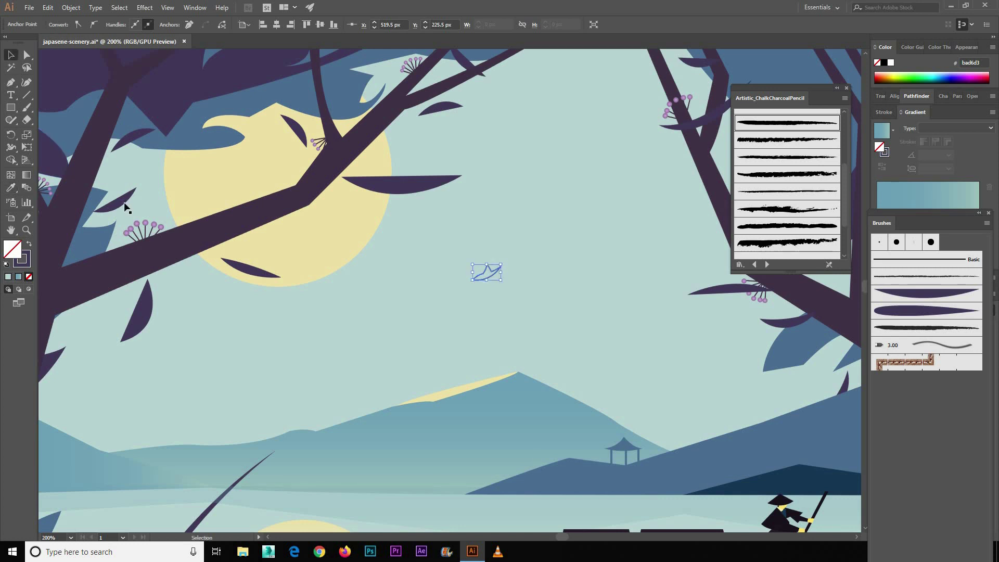
pyautogui.moveTo(487, 273)
pyautogui.mouseDown()
pyautogui.moveTo(522, 285)
pyautogui.moveTo(557, 271)
pyautogui.mouseUp()
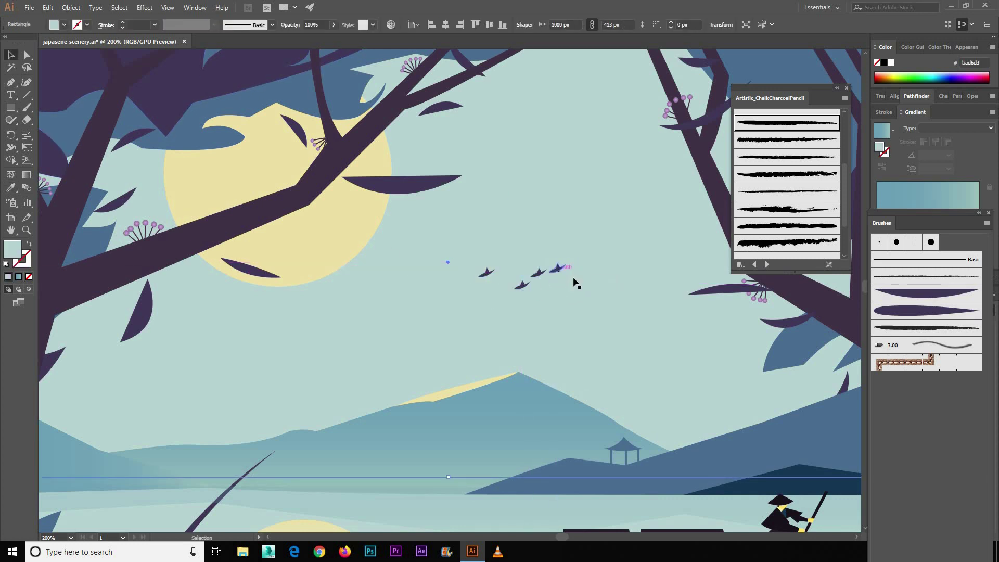
pyautogui.moveTo(486, 272); pyautogui.dragTo(569, 271)
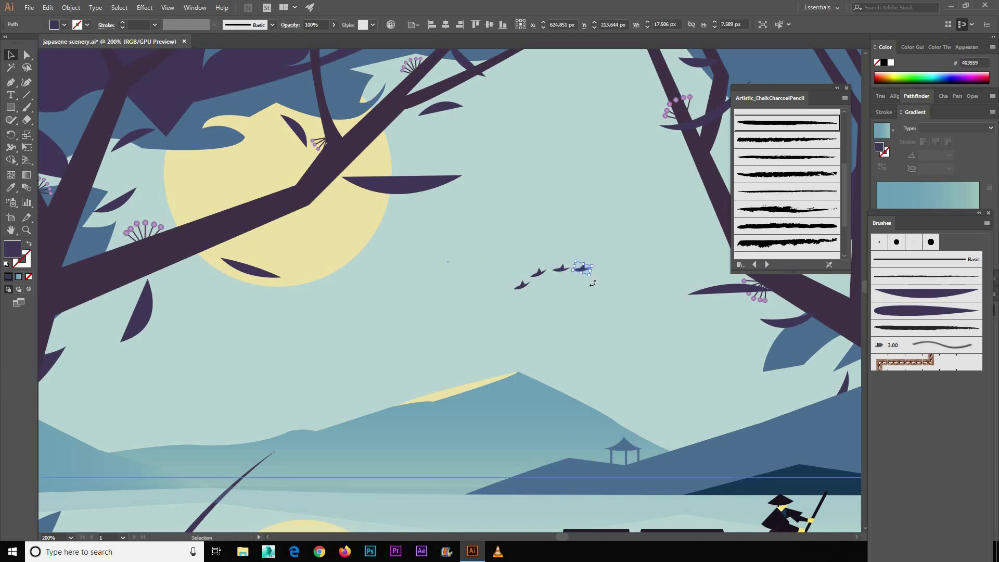
pyautogui.click(596, 313)
pyautogui.hotkey('ctrl', '0')
# Select the whole boatman group on the houseboat.
pyautogui.click(696, 355)
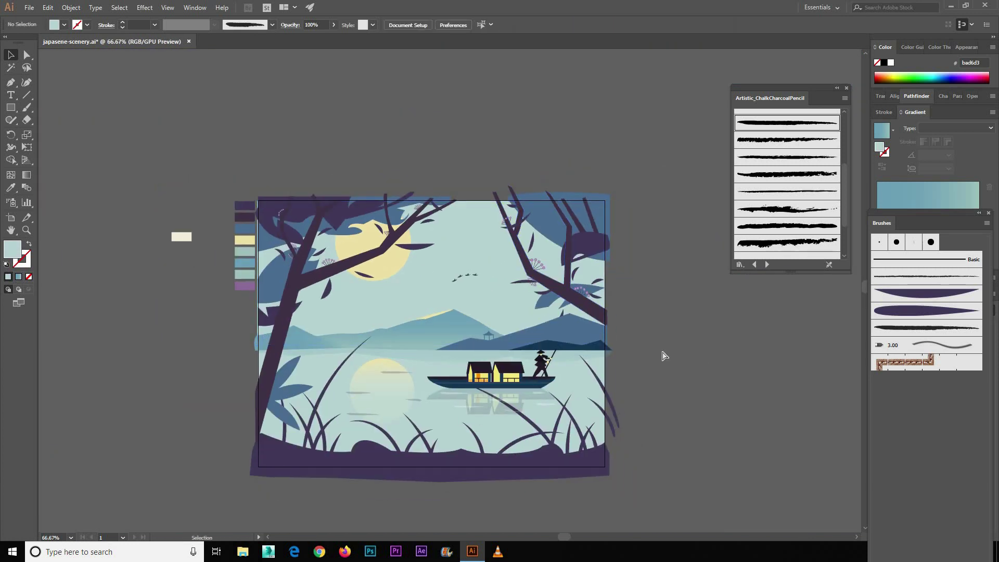
pyautogui.scroll(5, 562, 369)
pyautogui.scroll(1, 416, 315)
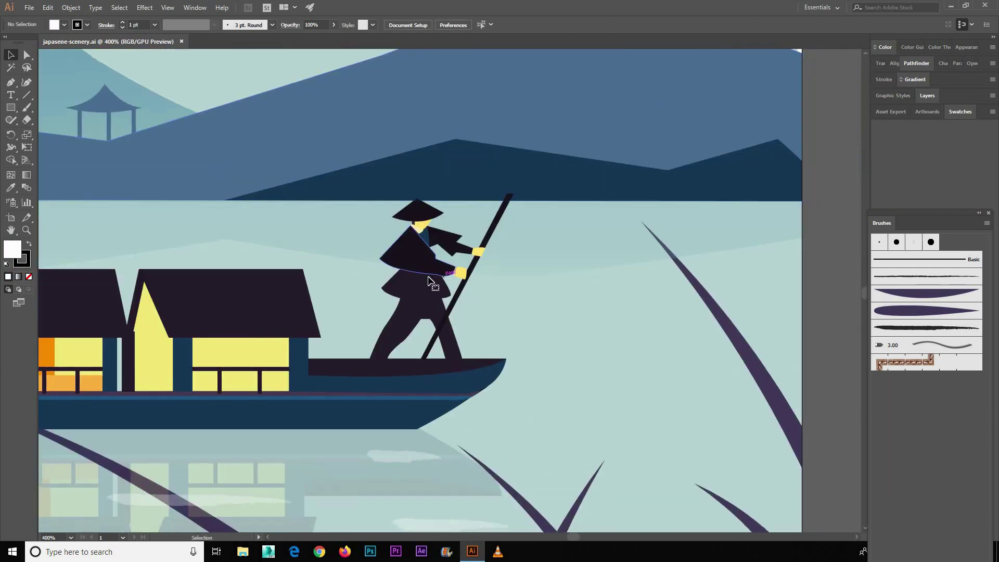
pyautogui.moveTo(286, 223); pyautogui.dragTo(473, 327)
pyautogui.click(434, 329)
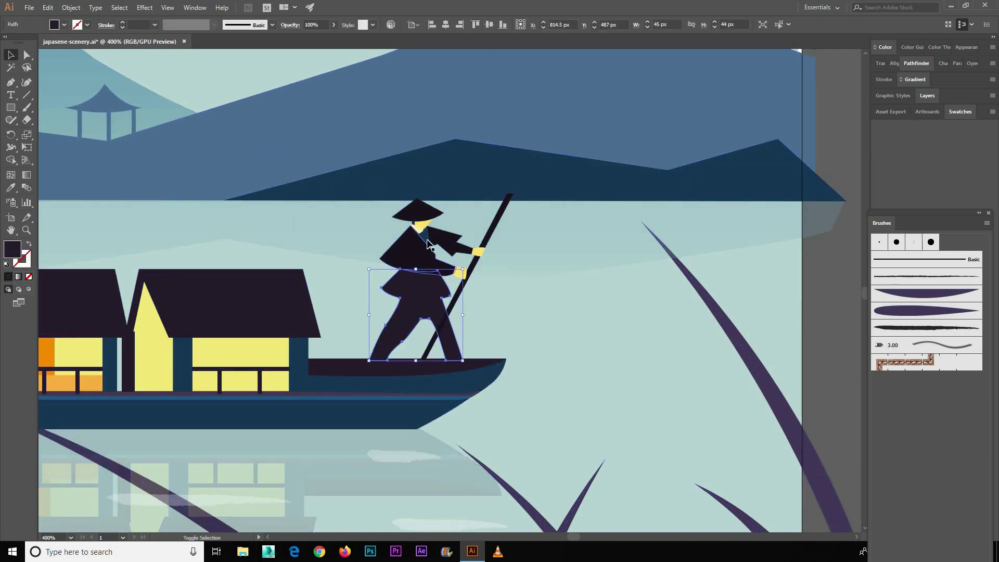
pyautogui.scroll(4, 422, 228)
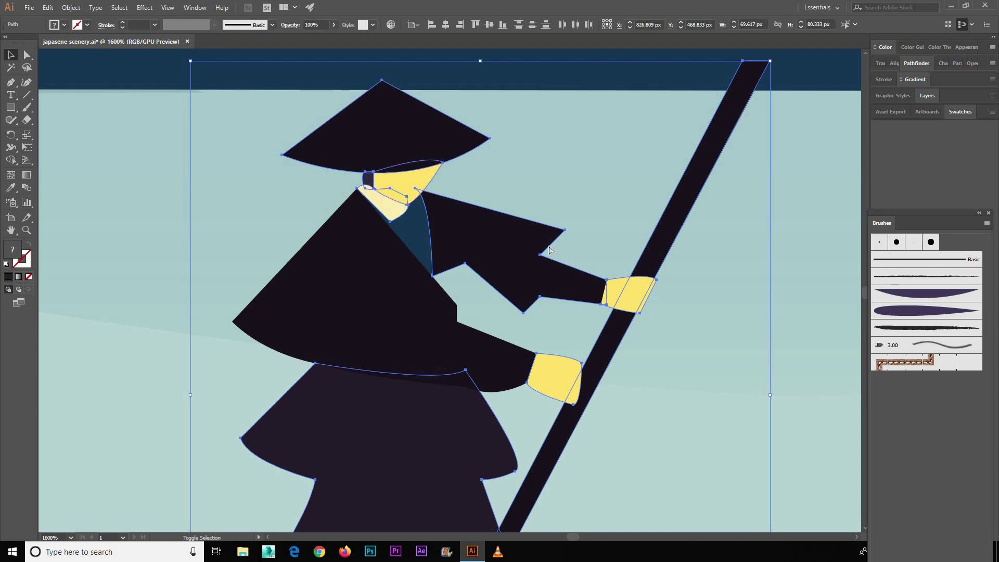
pyautogui.scroll(-3, 550, 250)
pyautogui.scroll(-2, 550, 250)
pyautogui.click(535, 315)
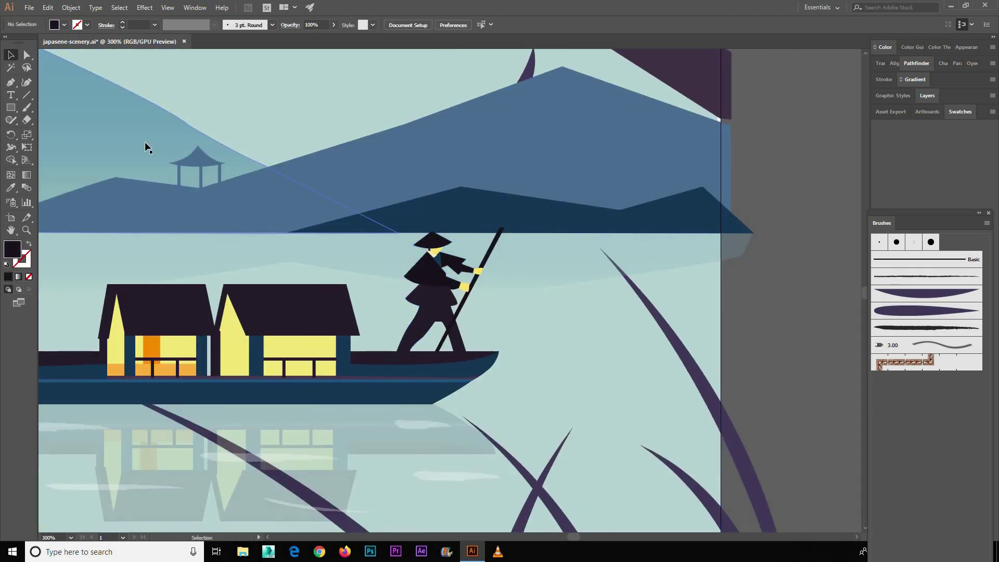
pyautogui.click(431, 301)
# Make a reflected copy of the boatman and drag it below the boat.
pyautogui.rightClick(431, 264)
pyautogui.moveTo(498, 320); pyautogui.dragTo(592, 323)
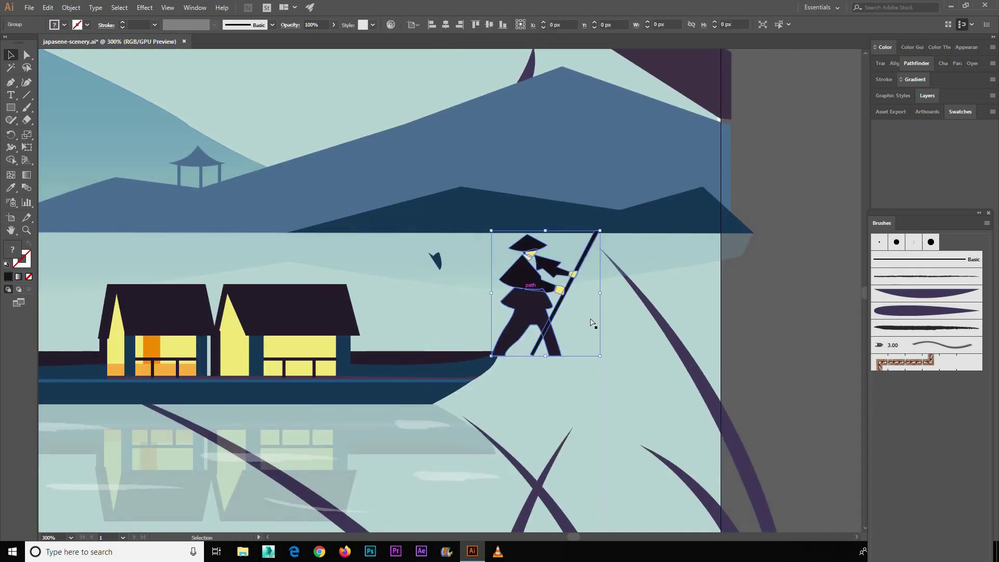
pyautogui.hotkey('ctrl', 'z')
pyautogui.rightClick(437, 260)
pyautogui.click(632, 388)
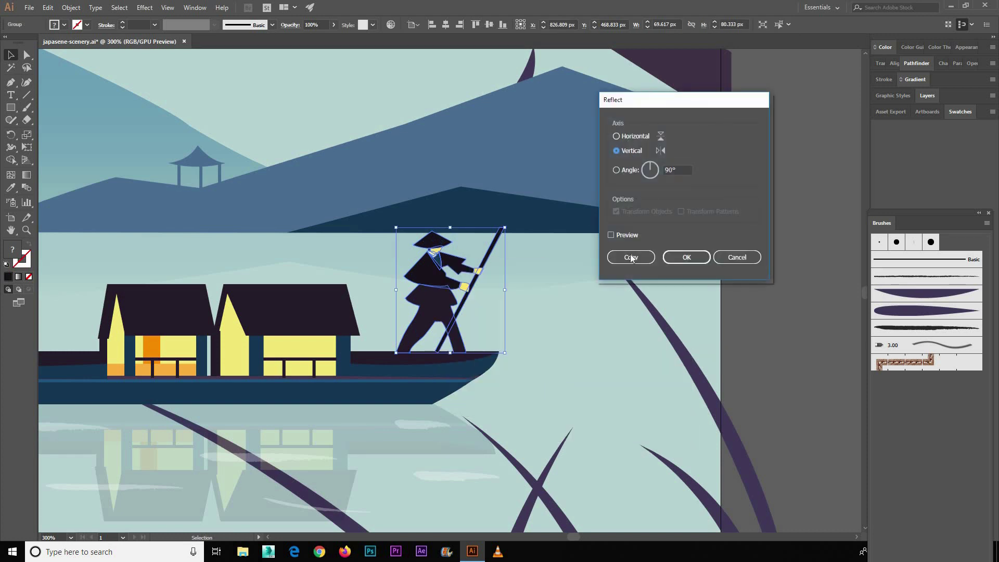
pyautogui.click(631, 257)
pyautogui.moveTo(432, 236); pyautogui.dragTo(433, 427)
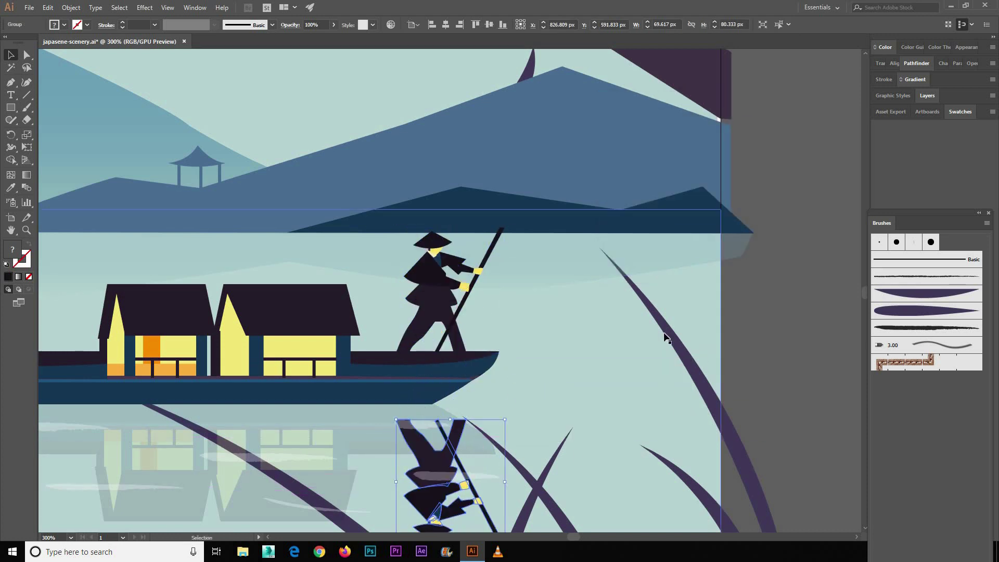
# Set the boatman reflection's opacity to 10% and nudge it down slightly.
pyautogui.scroll(-4, 666, 338)
pyautogui.tripleClick(316, 24)
pyautogui.write('0')
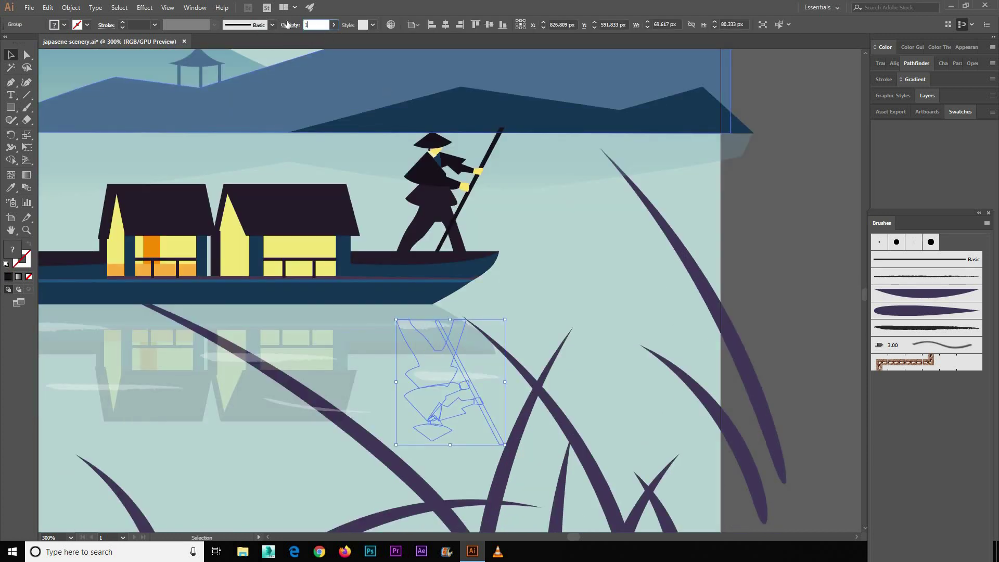
pyautogui.write('0')
pyautogui.press('Return')
pyautogui.press('a')
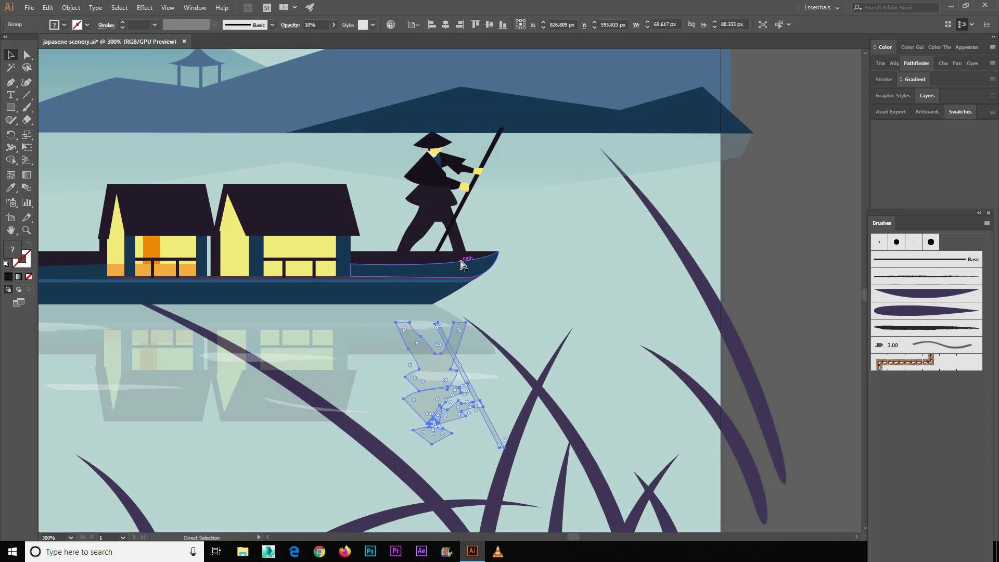
pyautogui.press('v')
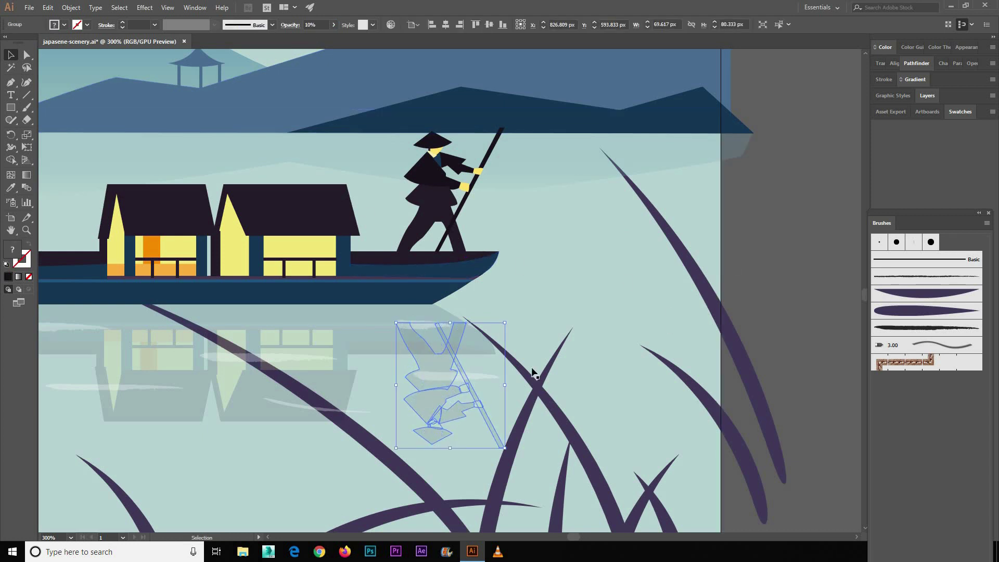
pyautogui.press('Down')
pyautogui.press('Down')
pyautogui.click(783, 285)
pyautogui.scroll(-3, 754, 364)
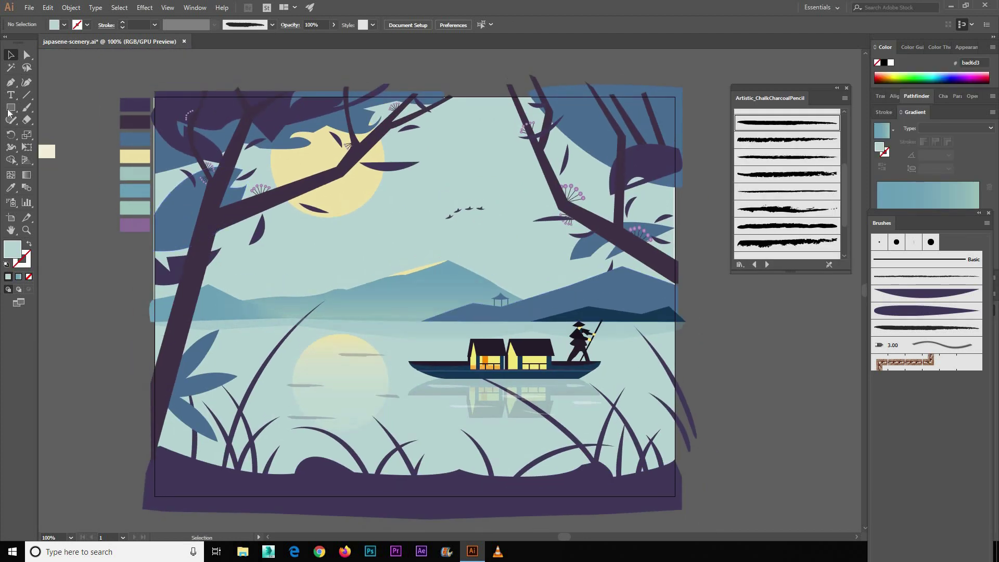
# Draw a white-filled rectangle matching the artboard edges.
pyautogui.click(11, 108)
pyautogui.moveTo(155, 97); pyautogui.dragTo(675, 496)
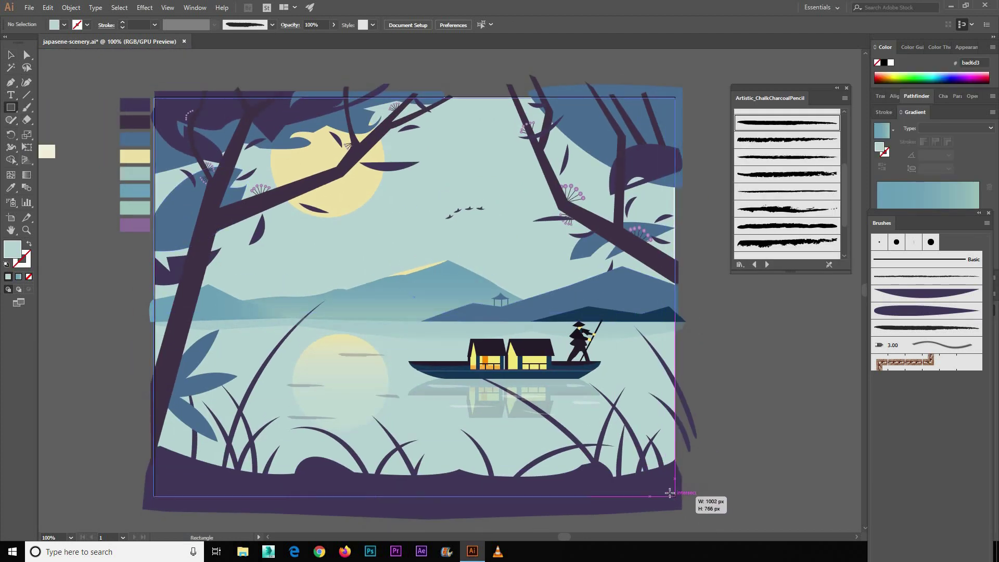
pyautogui.press('v')
pyautogui.moveTo(415, 97); pyautogui.dragTo(414, 95)
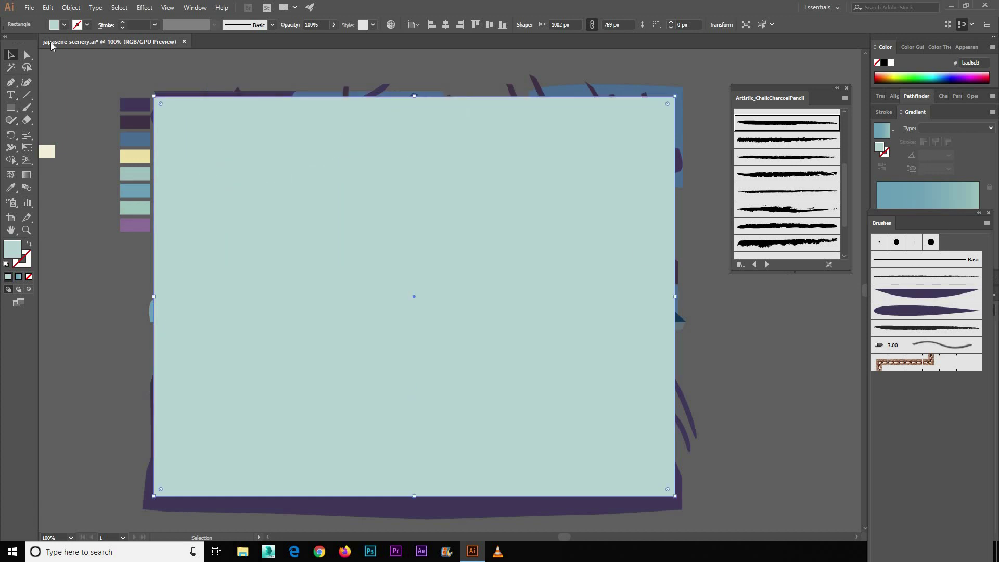
pyautogui.click(64, 25)
pyautogui.click(23, 48)
# Marquee-select all the artwork and make a clipping mask from the rectangle.
pyautogui.moveTo(145, 86); pyautogui.dragTo(593, 456)
pyautogui.rightClick(559, 275)
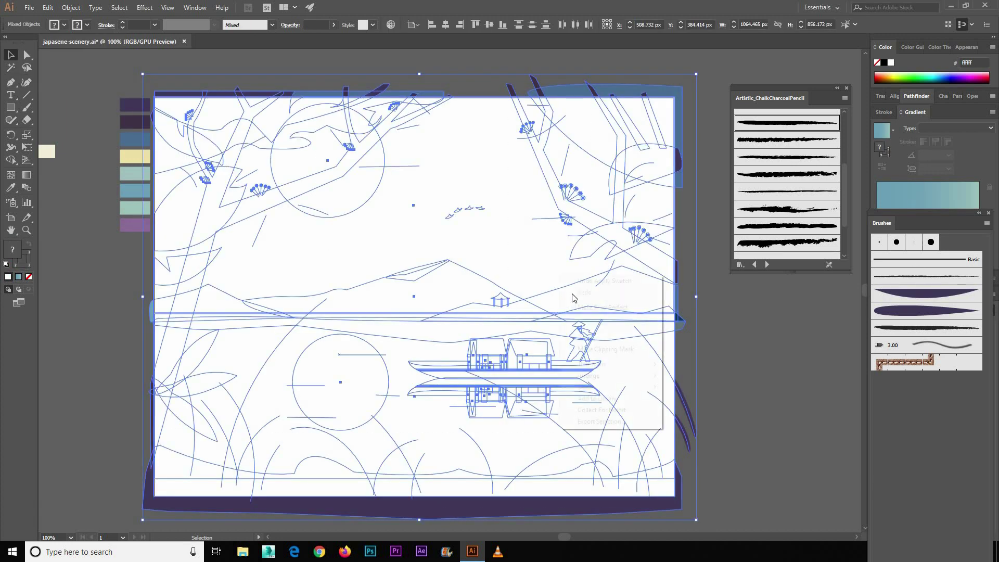
pyautogui.click(606, 348)
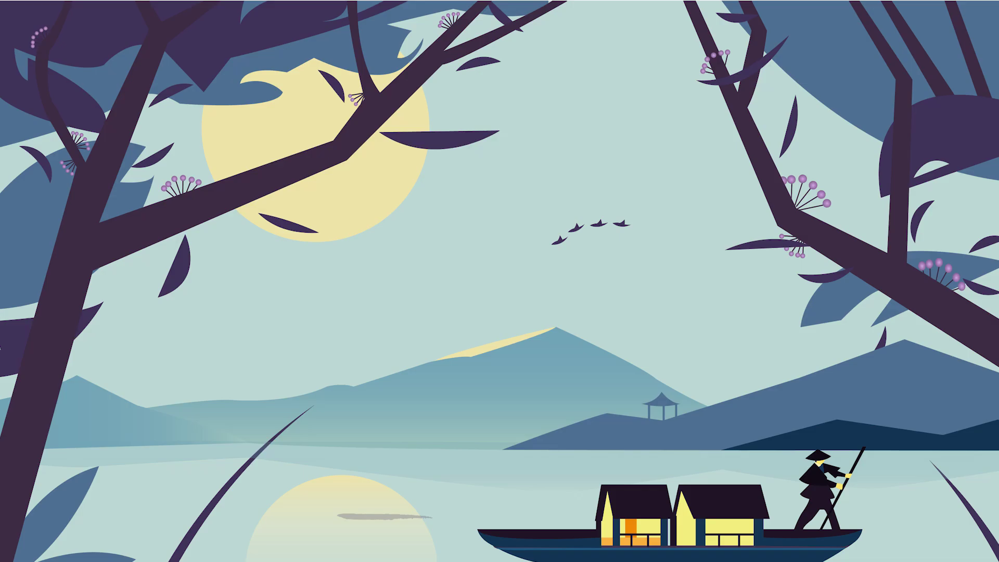